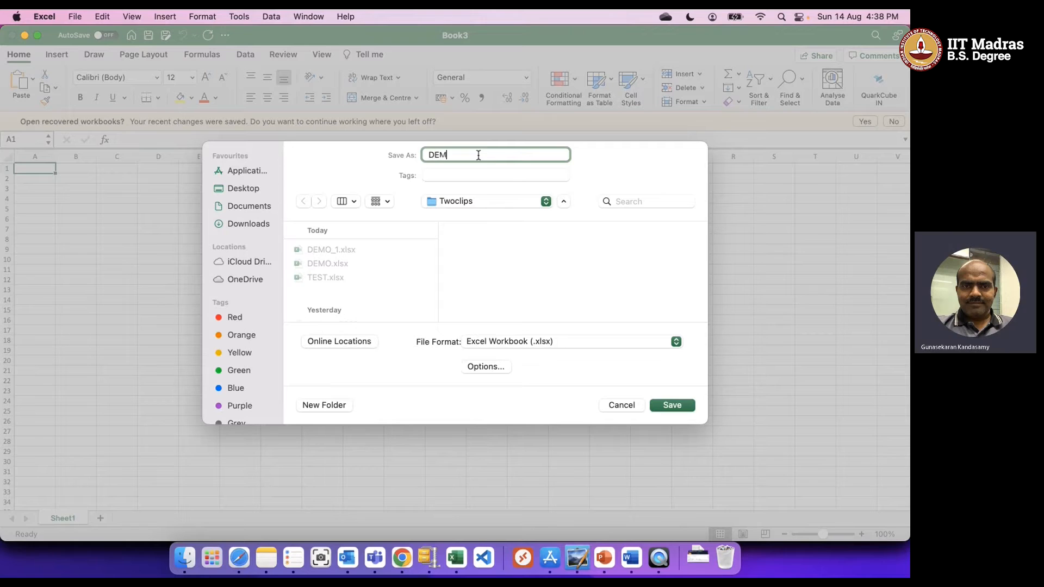
# Step: Save the new workbook as DEMO_QS in the Twoclips folder and launch the QuarkCube IN add-in
pyautogui.write('O_QS')
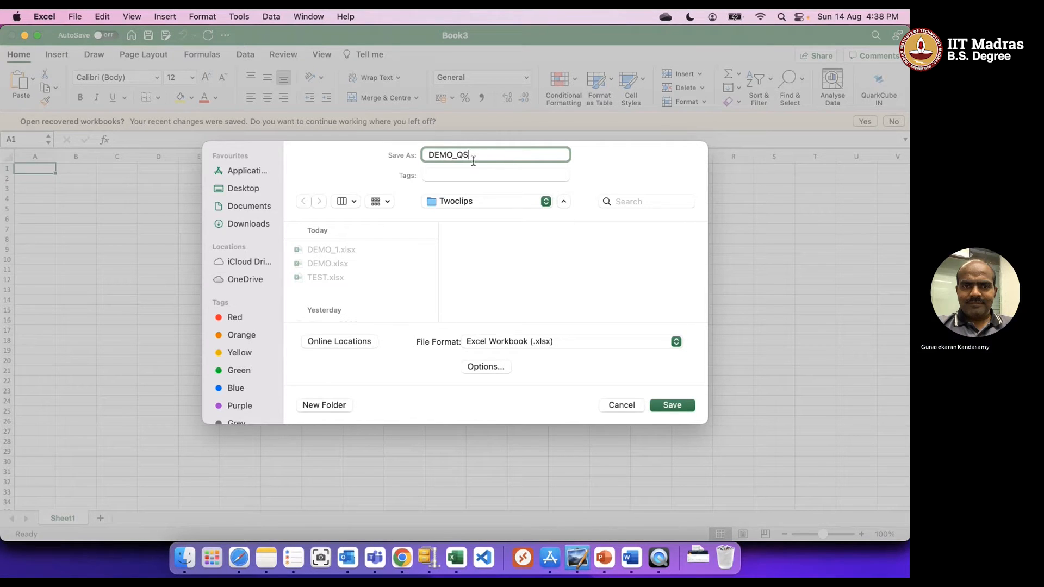
pyautogui.click(671, 405)
pyautogui.click(329, 294)
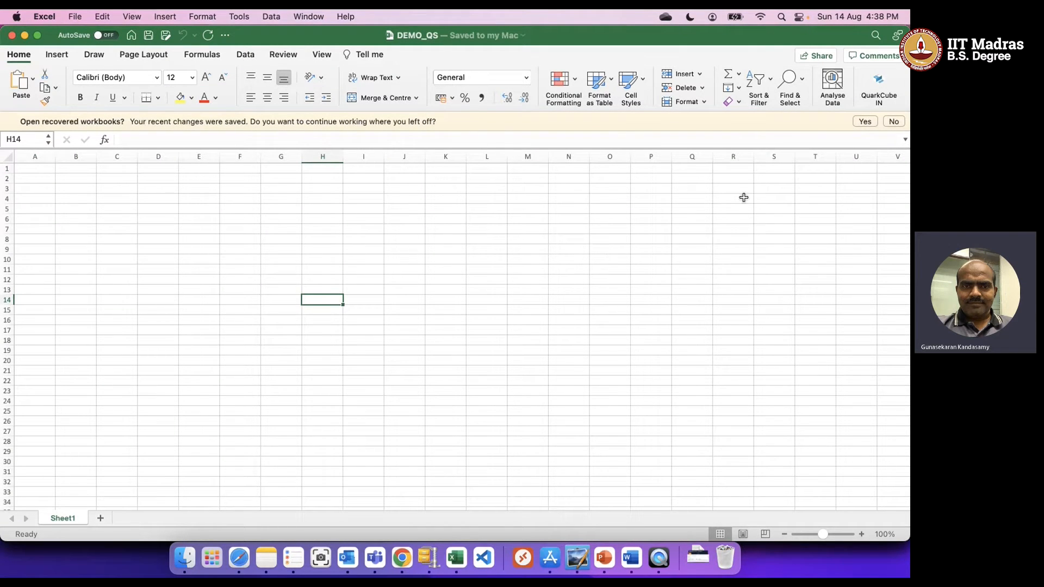
pyautogui.click(881, 81)
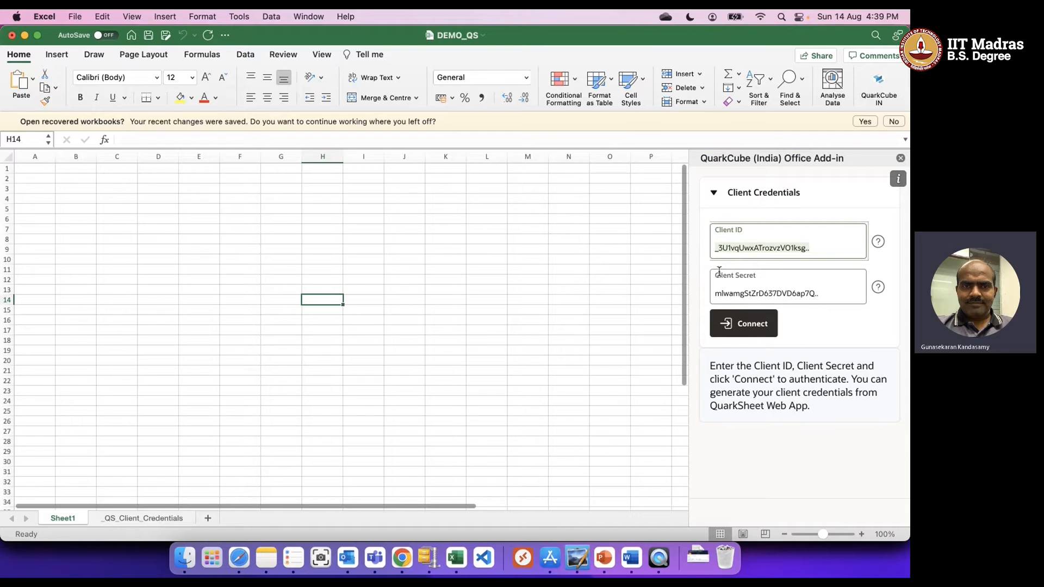
# Step: On the _QS_Client_Credentials sheet, widen column A to fit its labels and select cell B1 for the credentials
pyautogui.click(140, 520)
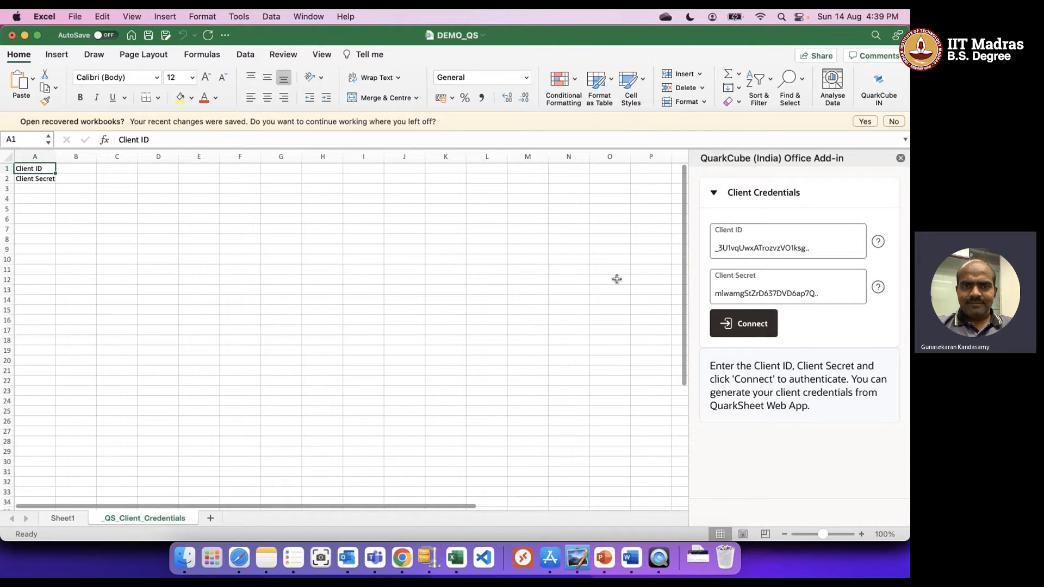
pyautogui.click(158, 247)
pyautogui.moveTo(56, 156); pyautogui.dragTo(70, 160)
pyautogui.click(90, 169)
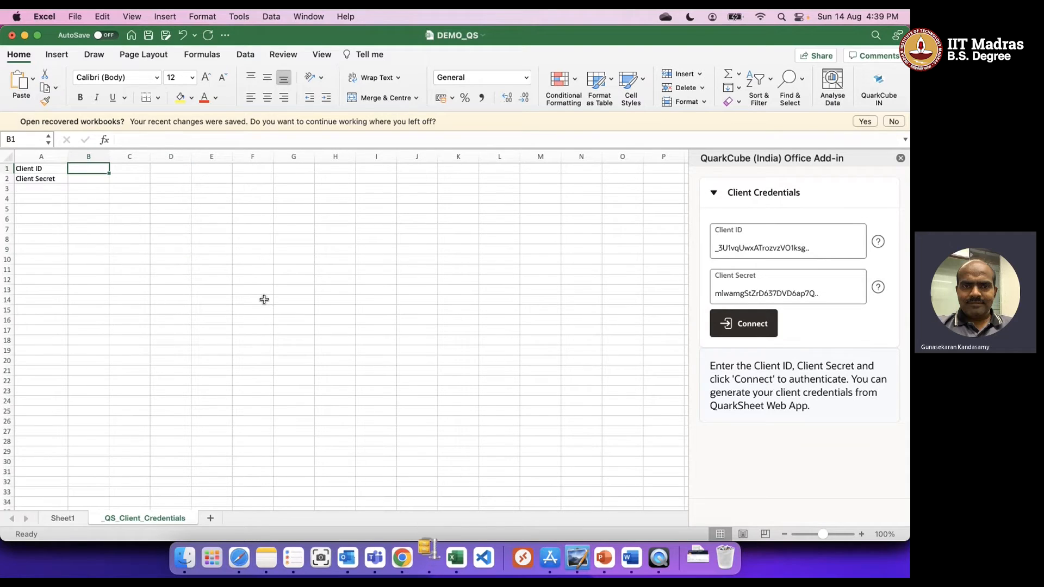
# Step: Copy the client ID and client secret values in B1:B2 of the DEMO_1 workbook's _QS_Client_Credentials sheet
pyautogui.rightClick(456, 560)
pyautogui.click(486, 401)
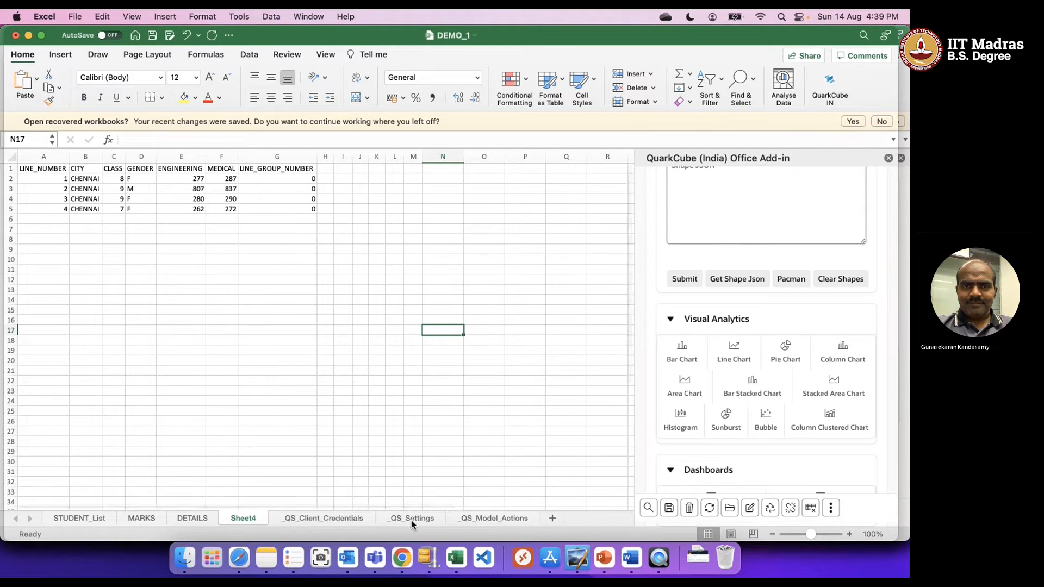
pyautogui.click(324, 519)
pyautogui.moveTo(111, 169); pyautogui.dragTo(112, 179)
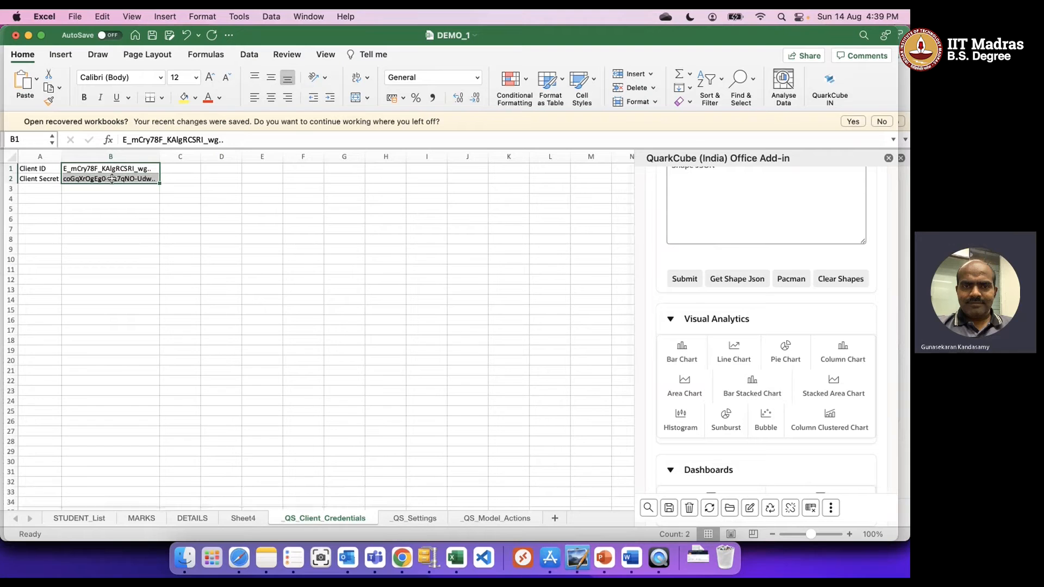
pyautogui.press('super+c')
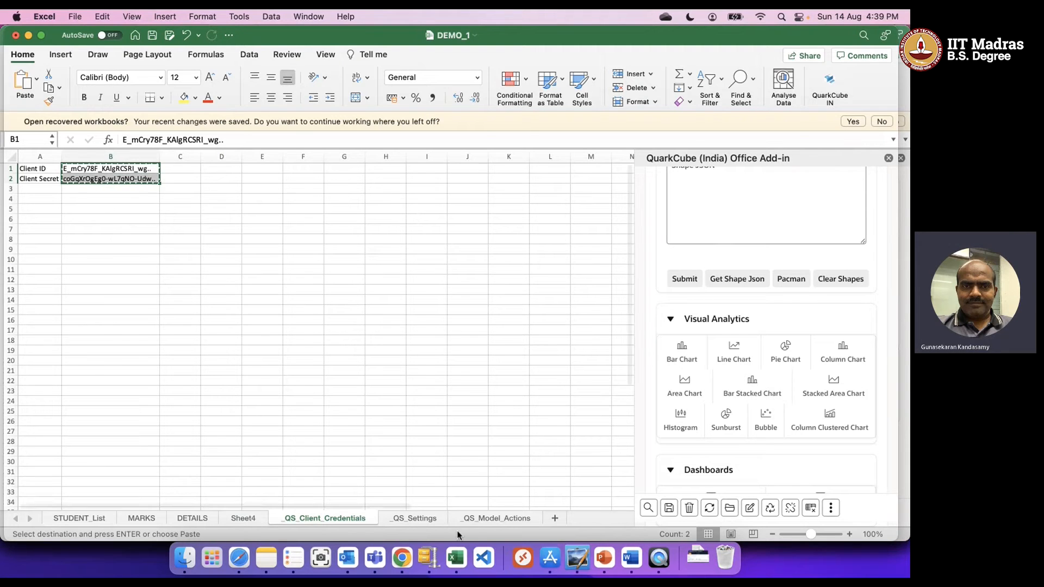
# Step: Paste the client ID and client secret into B1:B2 of DEMO_QS's credentials sheet and fit column B to them
pyautogui.rightClick(461, 560)
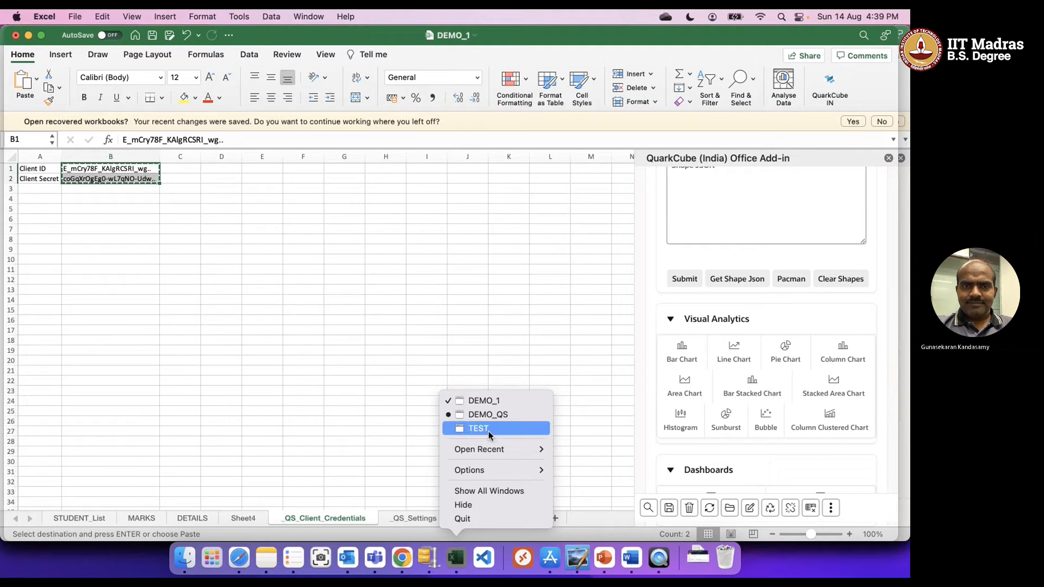
pyautogui.click(494, 416)
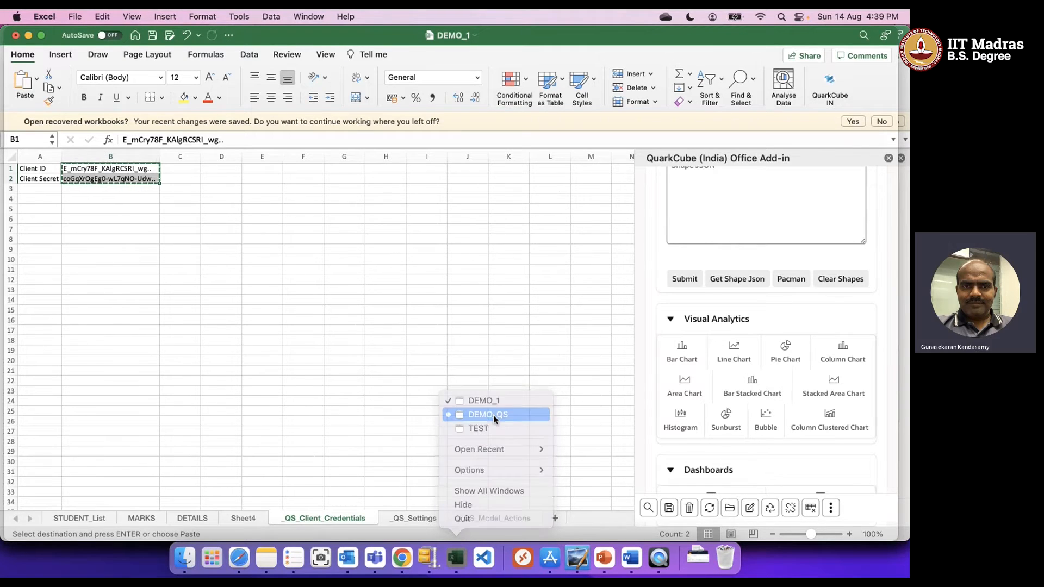
pyautogui.press('super+v')
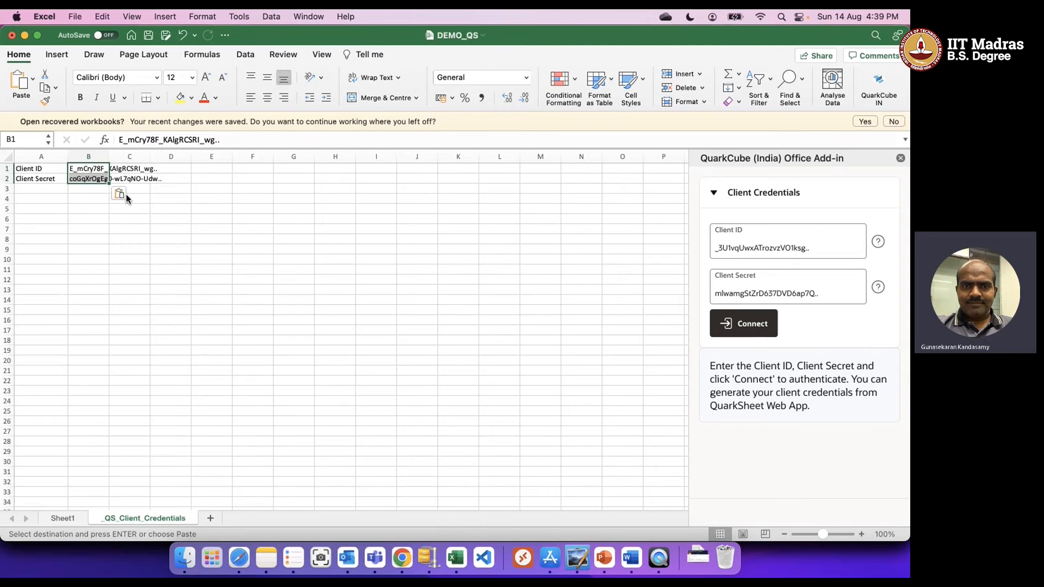
pyautogui.click(146, 250)
pyautogui.doubleClick(113, 156)
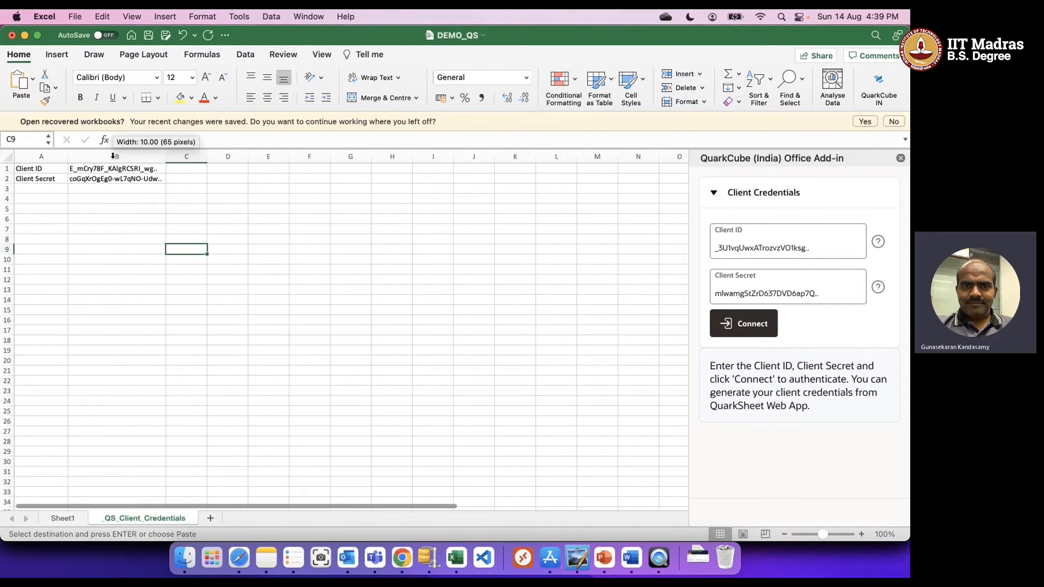
# Step: Reload the QuarkCube add-in so it picks up the pasted credentials, connect, and look over its attribute sections
pyautogui.click(901, 158)
pyautogui.click(879, 84)
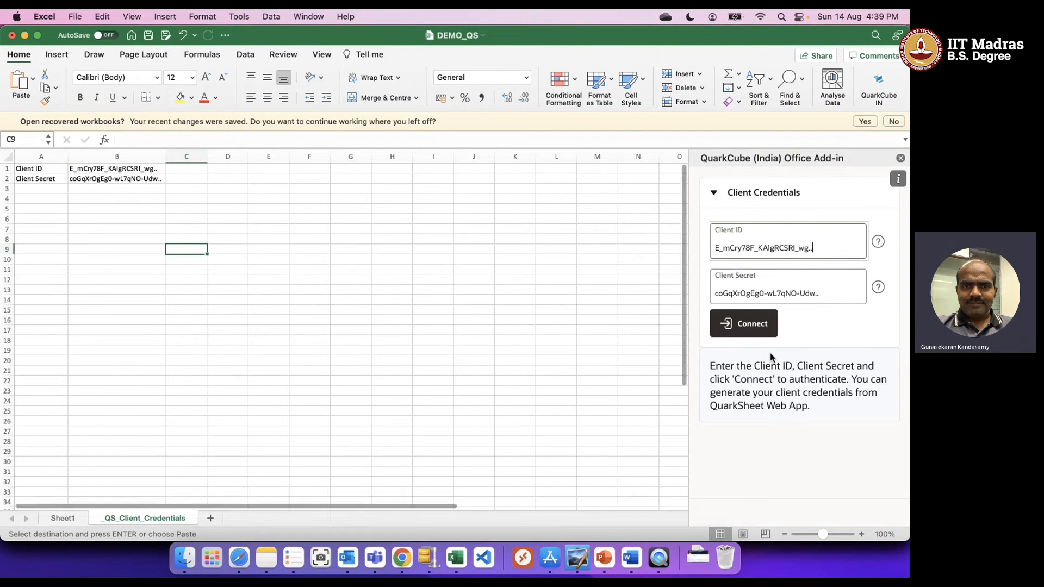
pyautogui.click(750, 325)
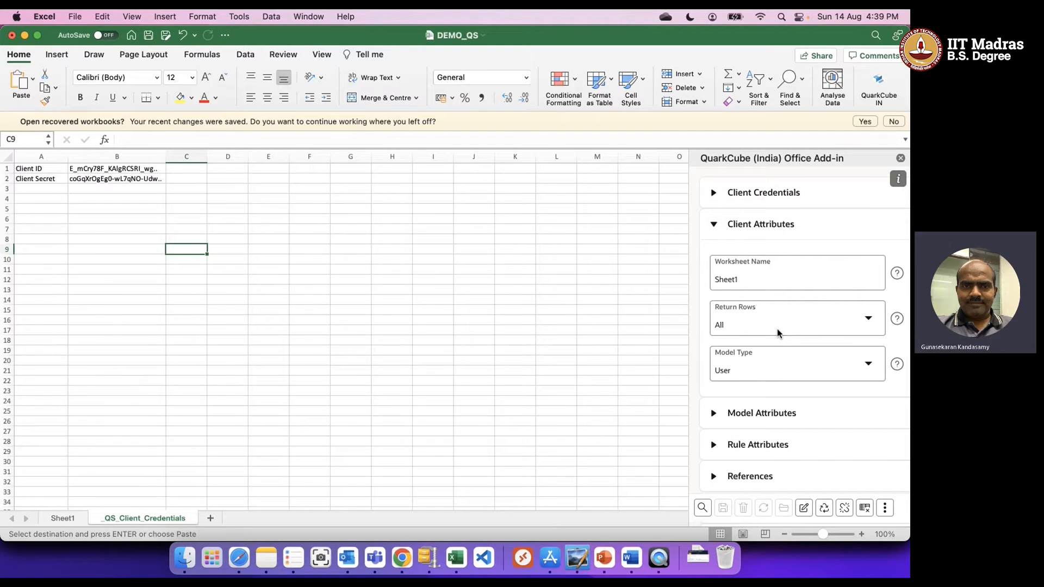
pyautogui.scroll(-5, 778, 333)
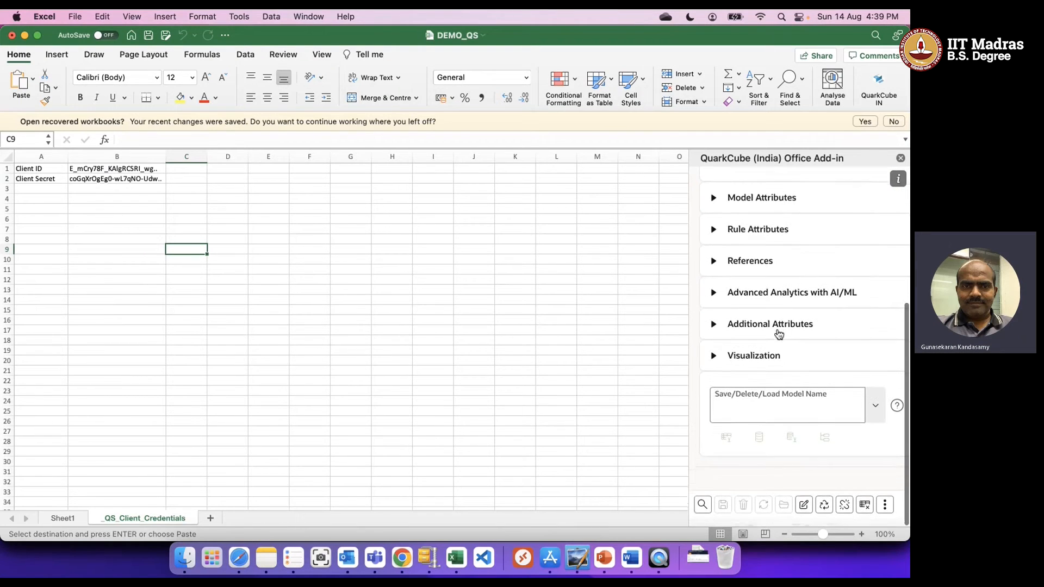
pyautogui.click(859, 526)
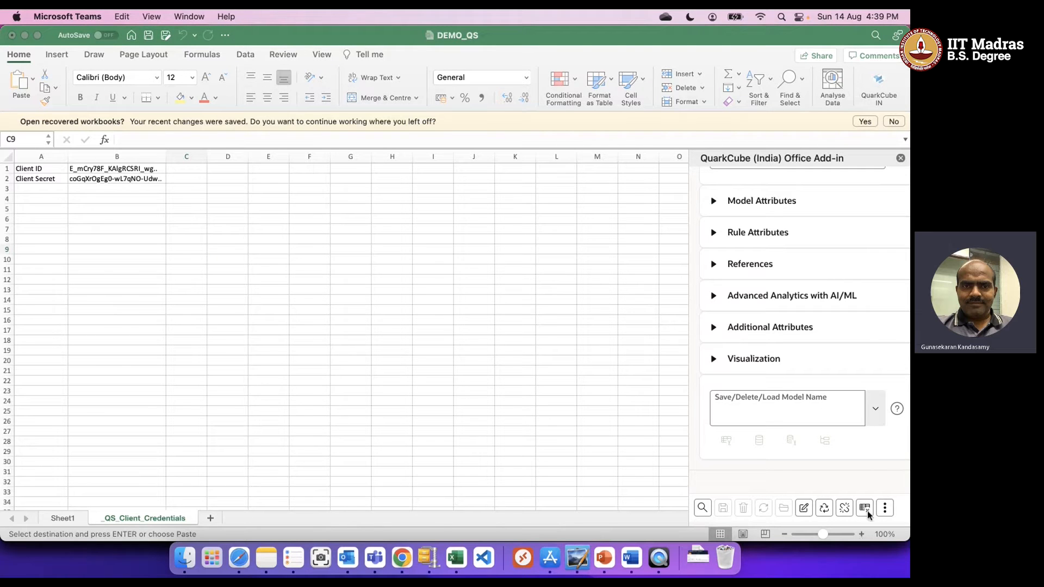
pyautogui.scroll(5, 804, 302)
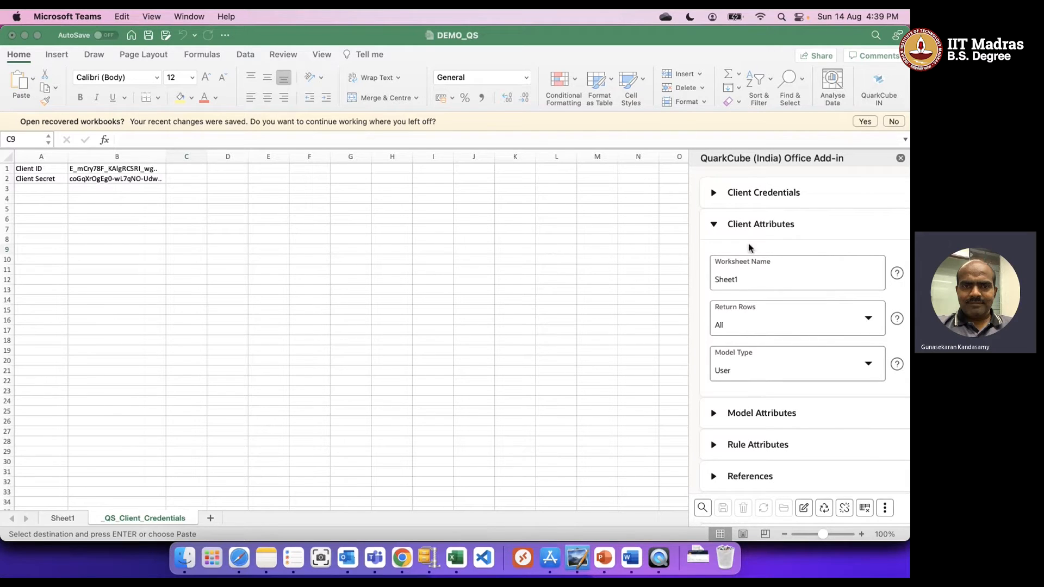
# Step: Rename Sheet1 as STUDENT_LIST
pyautogui.click(62, 522)
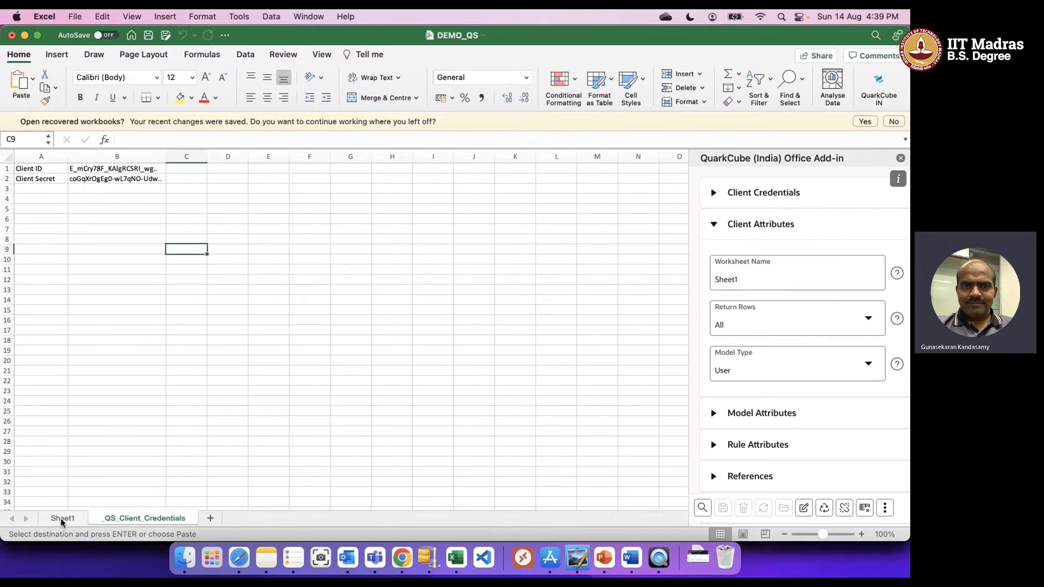
pyautogui.click(55, 520)
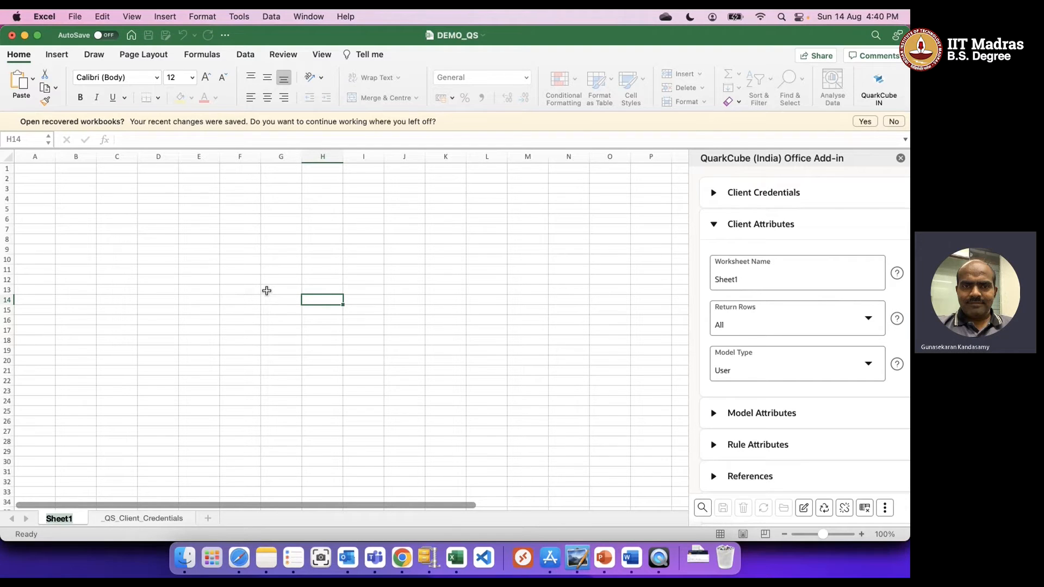
pyautogui.write('STUDENT_LIST')
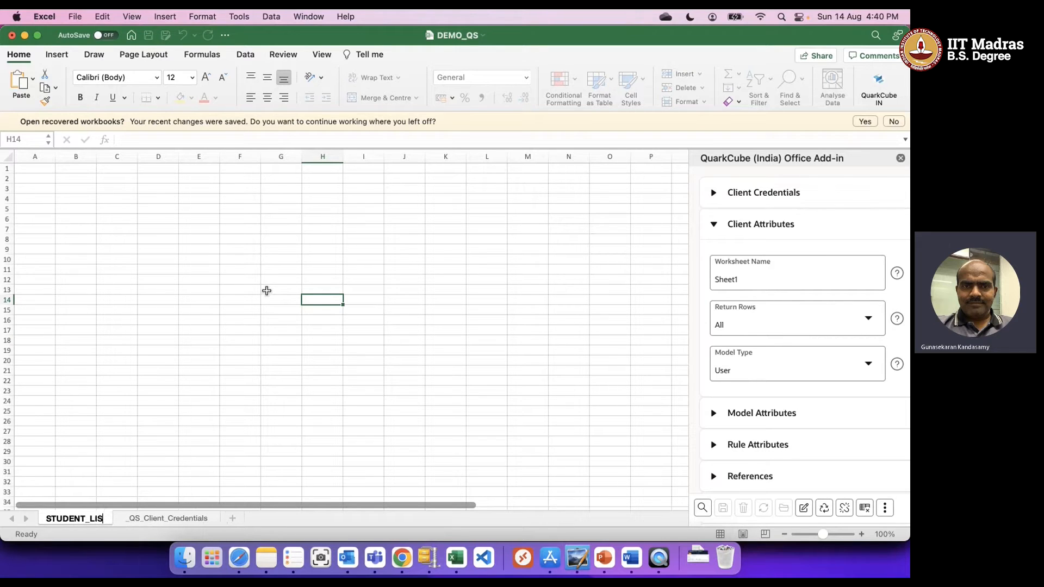
# Step: Add a second data worksheet after STUDENT_LIST and name it MARKS
pyautogui.click(237, 519)
pyautogui.doubleClick(143, 520)
pyautogui.write('MARKS')
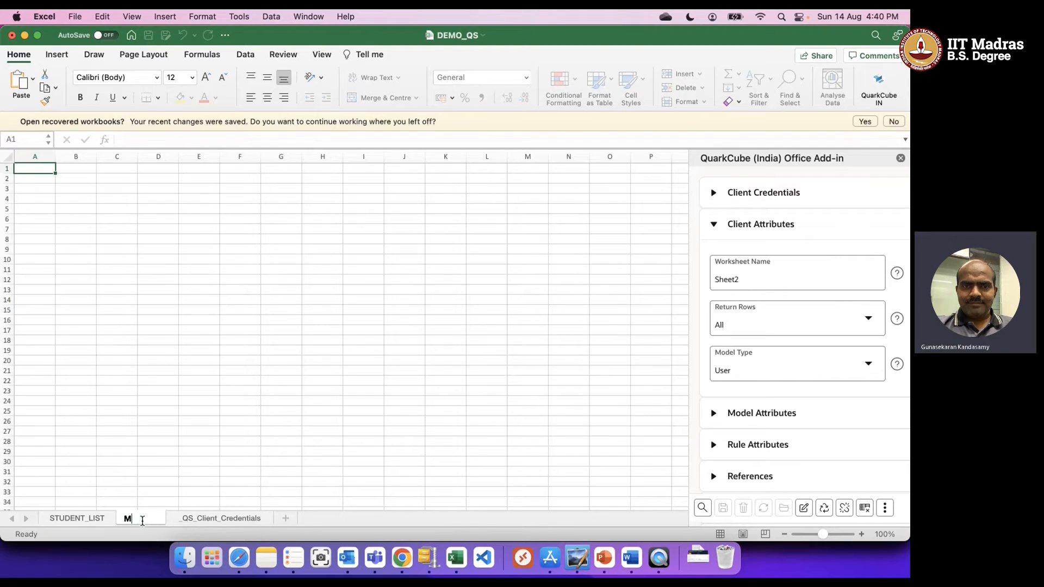
# Step: Add a third data worksheet after MARKS and name it DETAILS
pyautogui.click(286, 518)
pyautogui.doubleClick(195, 520)
pyautogui.write('DETAILS')
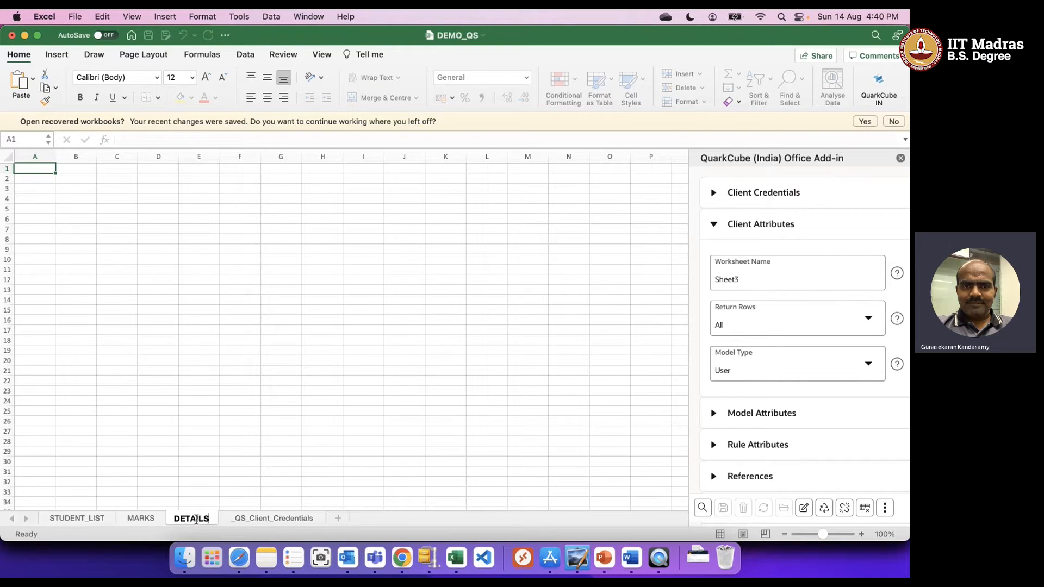
pyautogui.click(240, 330)
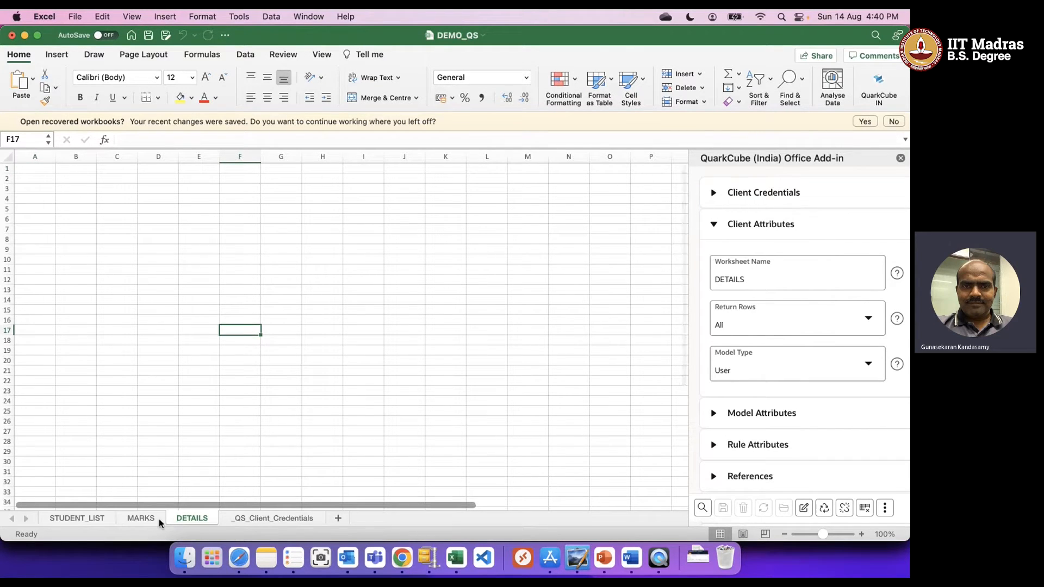
# Step: Copy the student table A1:C11, headers included, from the STUDENT_List sheet of the DEMO_1 workbook
pyautogui.click(137, 518)
pyautogui.click(70, 519)
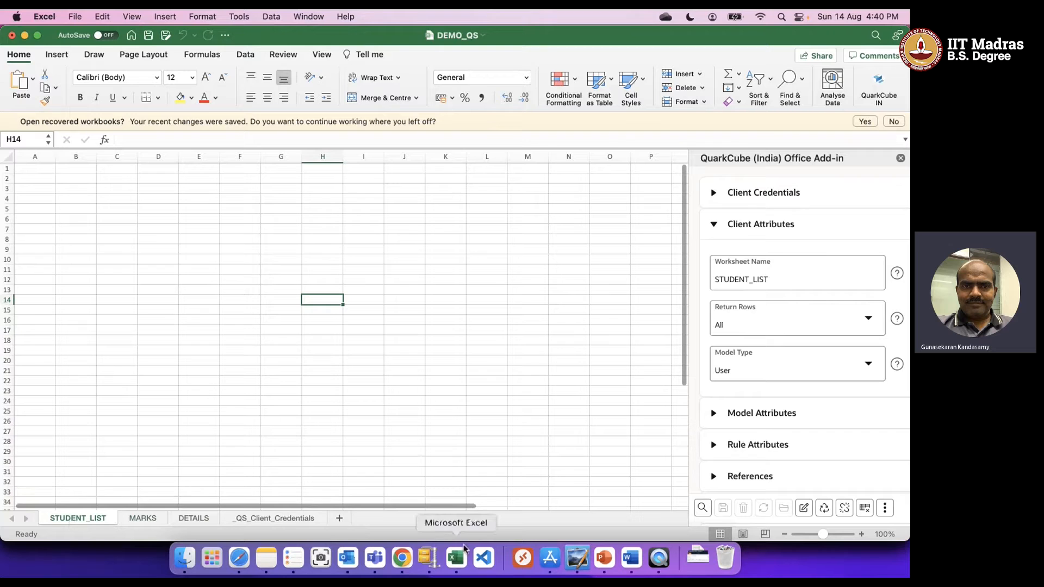
pyautogui.rightClick(456, 558)
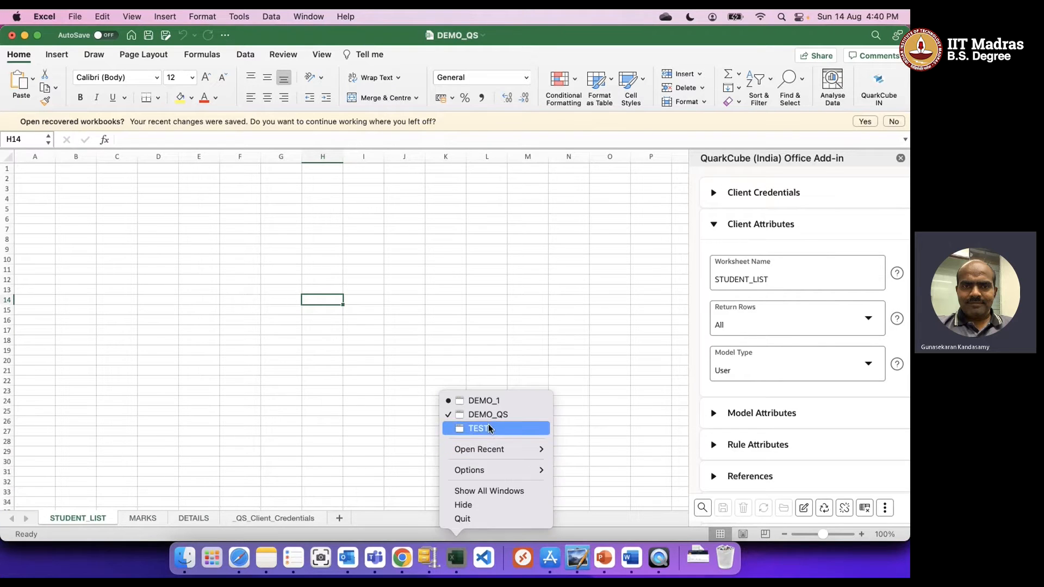
pyautogui.click(486, 401)
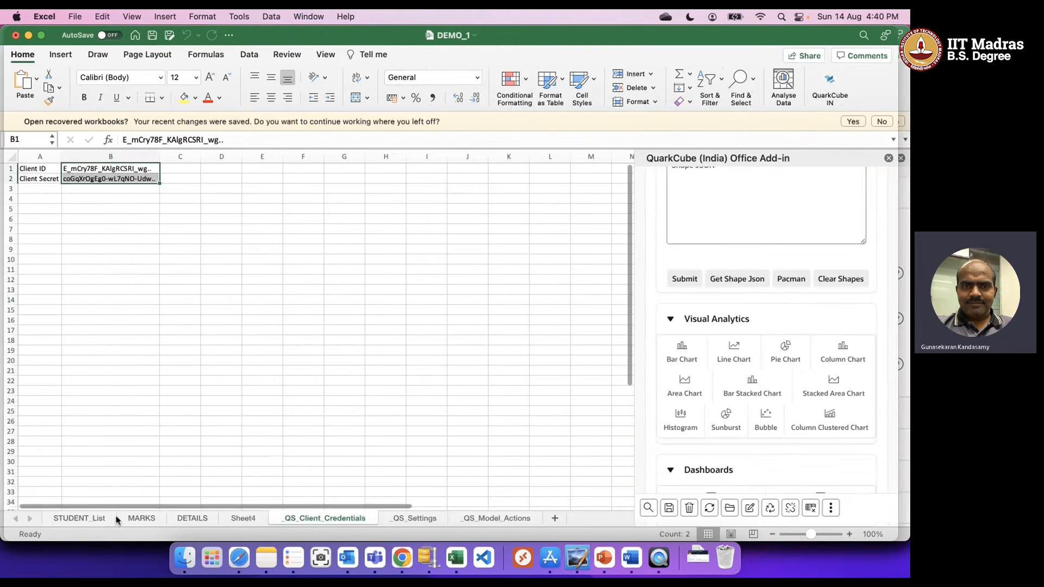
pyautogui.click(78, 518)
pyautogui.moveTo(40, 165); pyautogui.dragTo(143, 270)
pyautogui.press('super+c')
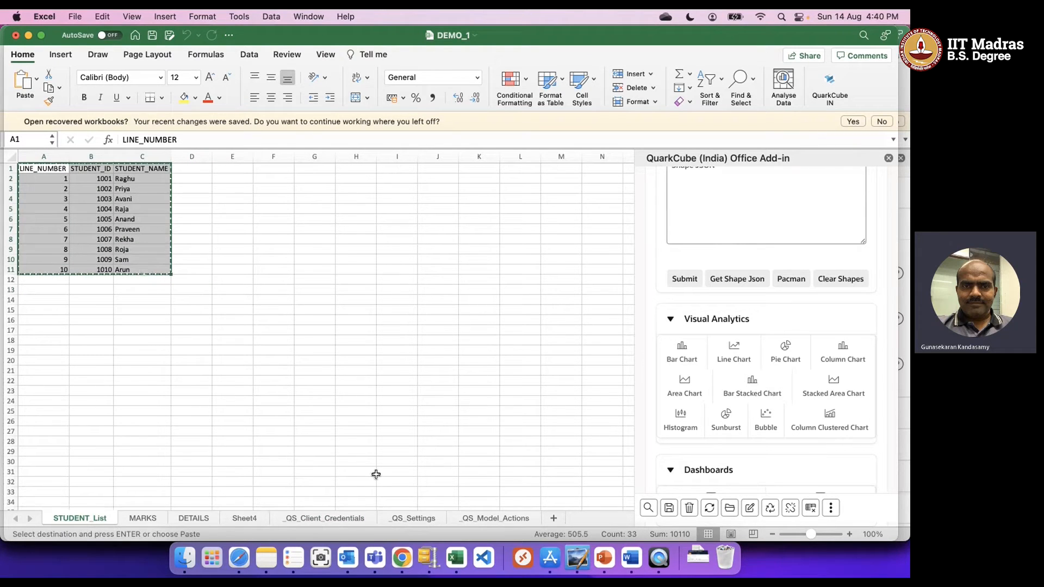
# Step: Paste the student table at A1 of DEMO_QS's STUDENT_LIST sheet and adjust the column widths
pyautogui.rightClick(456, 558)
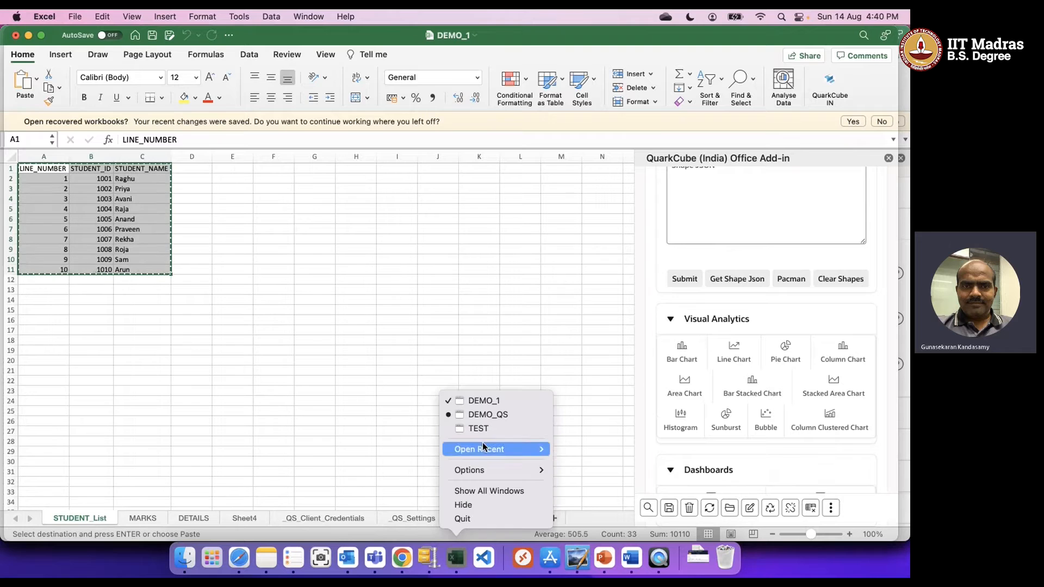
pyautogui.click(488, 414)
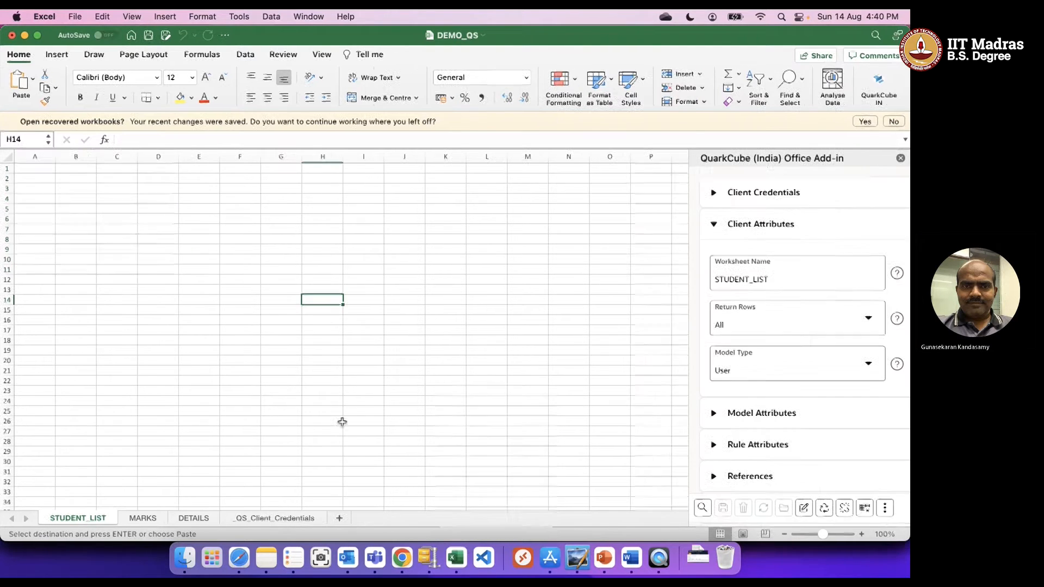
pyautogui.click(35, 169)
pyautogui.press('super+v')
pyautogui.click(202, 235)
pyautogui.moveTo(97, 157); pyautogui.dragTo(158, 158)
# Step: Copy the marks table A1:H11, headers included, from the MARKS sheet of the DEMO_1 workbook
pyautogui.click(141, 519)
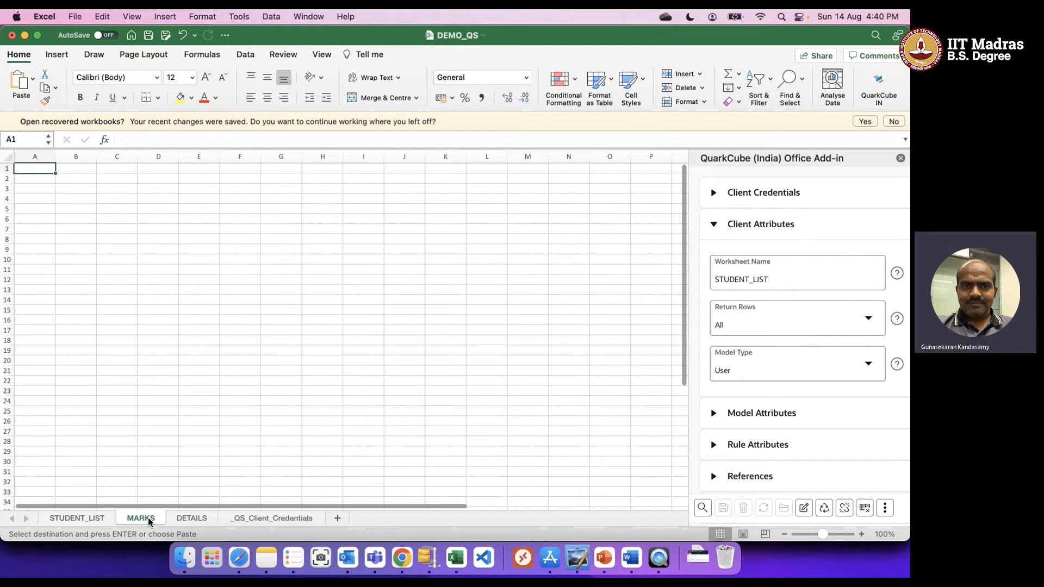
pyautogui.rightClick(455, 558)
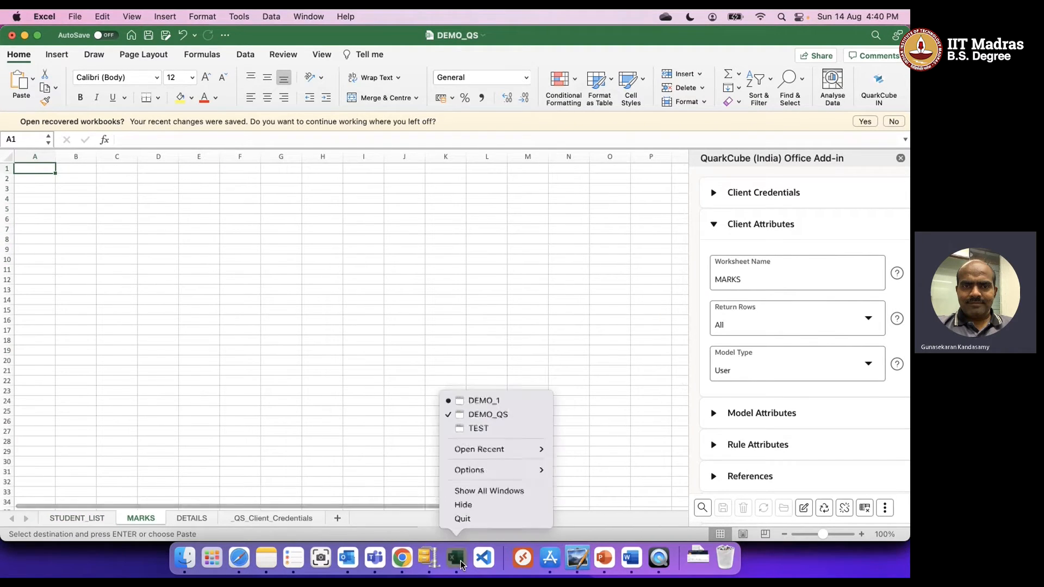
pyautogui.click(500, 405)
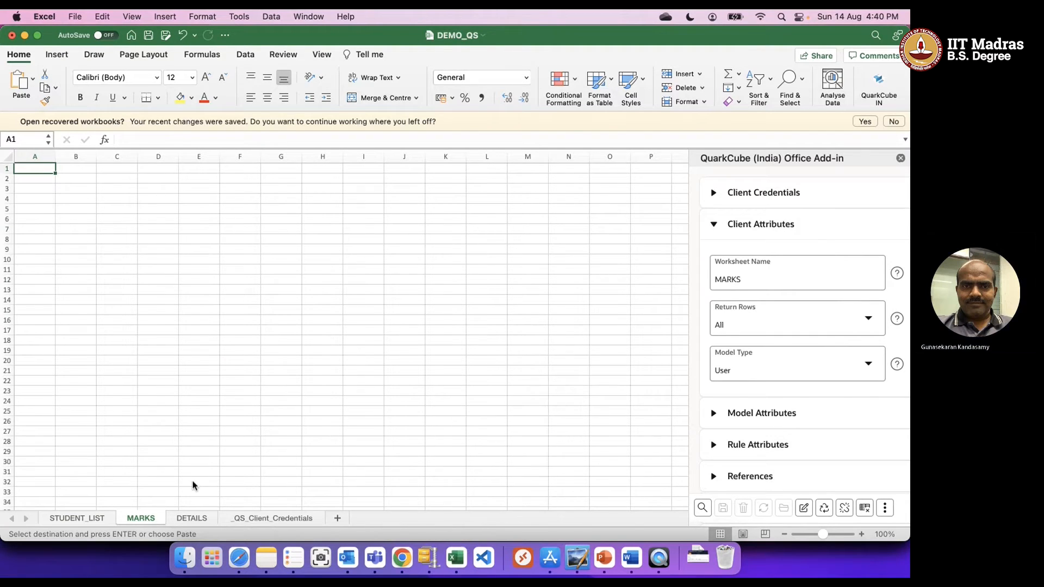
pyautogui.click(152, 519)
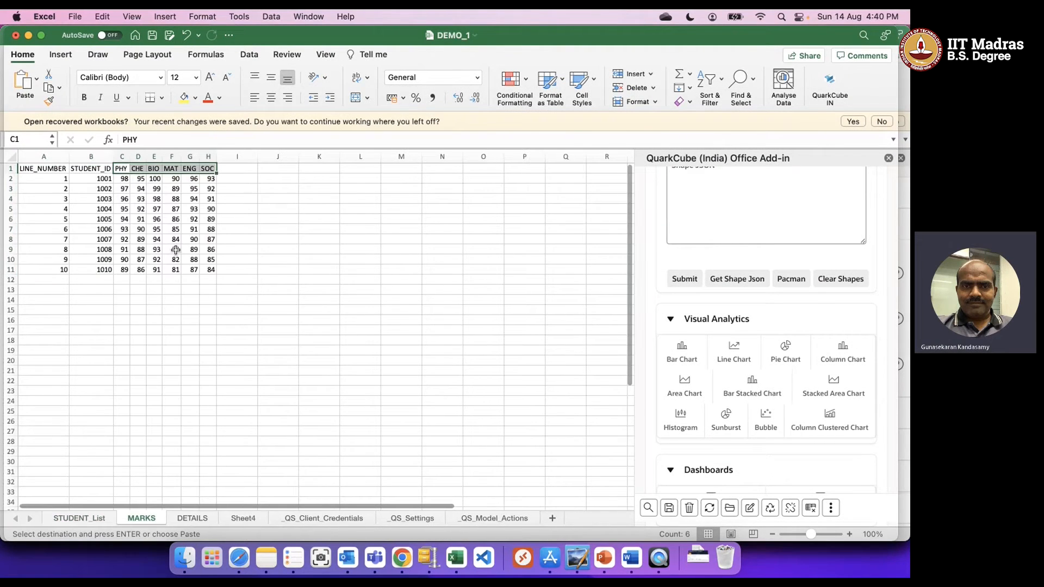
pyautogui.moveTo(211, 270); pyautogui.dragTo(22, 169)
pyautogui.press('super+c')
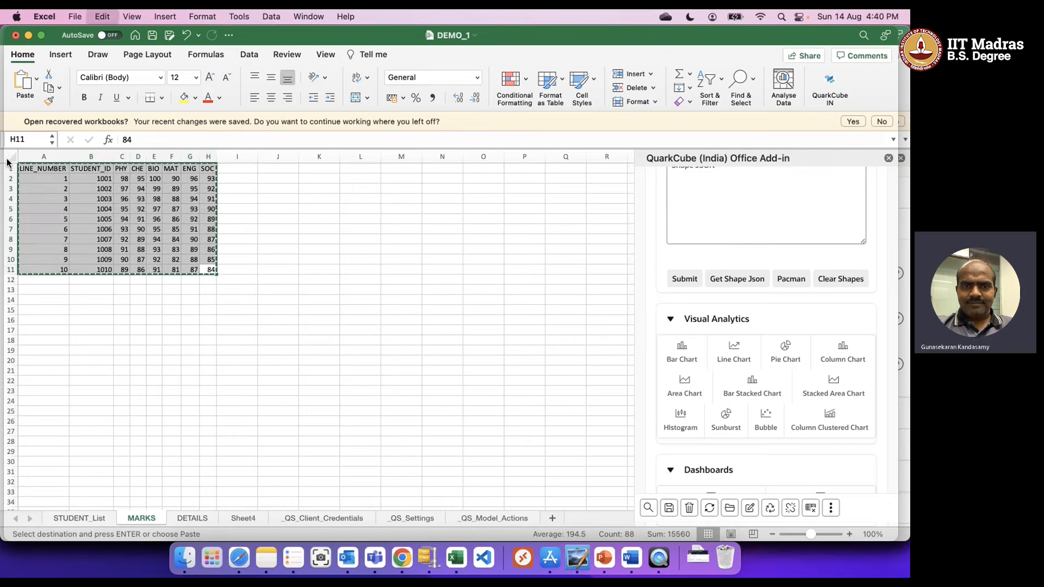
# Step: Paste the marks table at A1 of DEMO_QS's MARKS sheet and save the workbook
pyautogui.rightClick(456, 558)
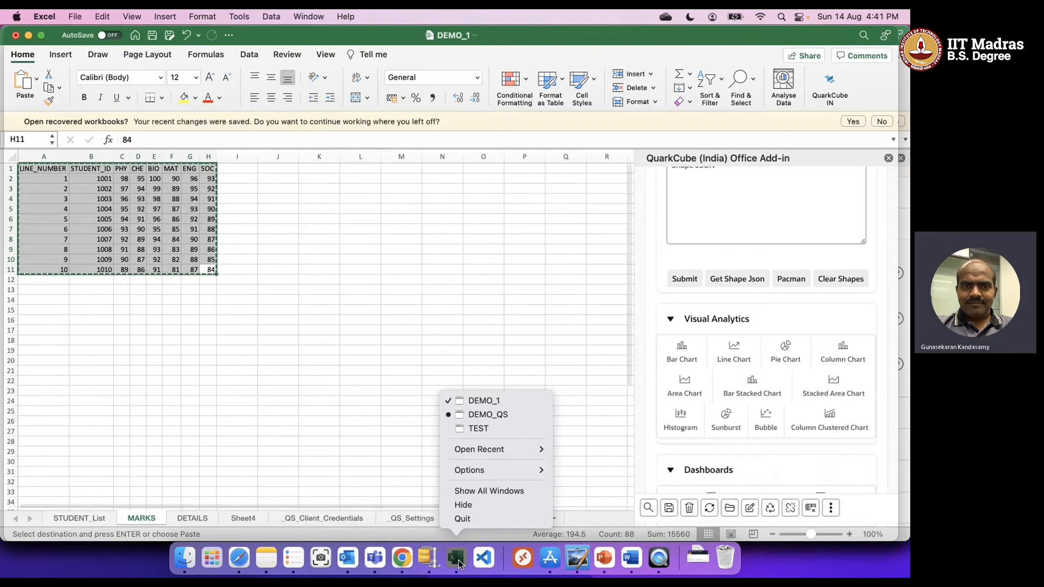
pyautogui.click(500, 417)
pyautogui.press('super+v')
pyautogui.click(230, 332)
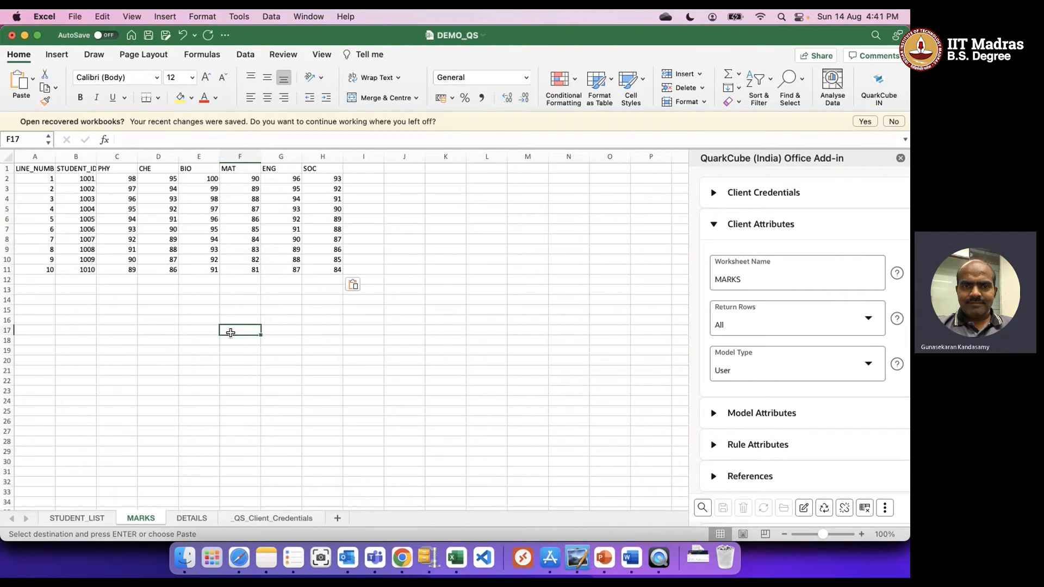
pyautogui.press('super+s')
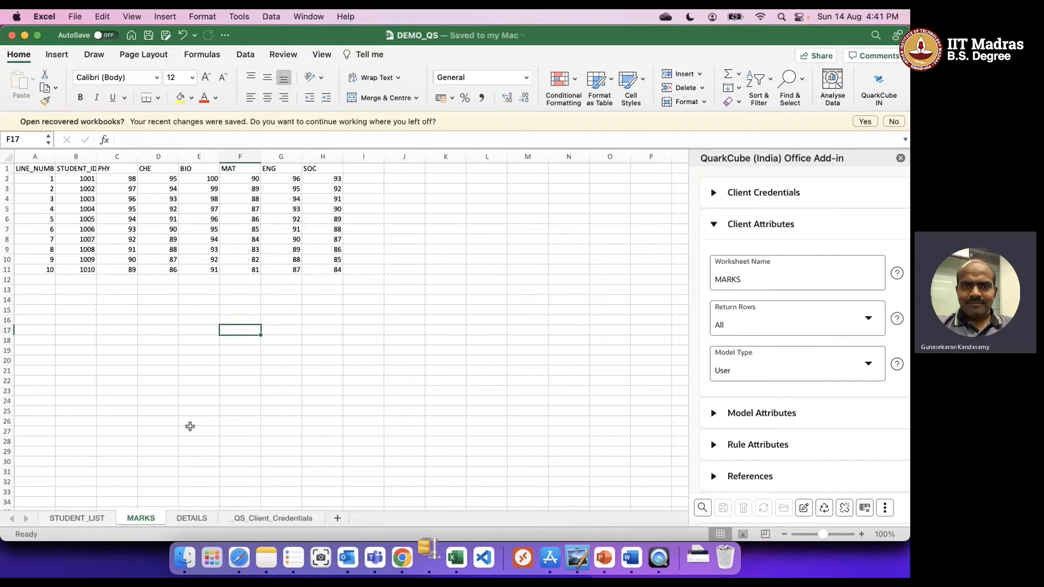
# Step: Copy the student details table A1:E11, headers included, from the DETAILS sheet of the DEMO_1 workbook
pyautogui.click(193, 521)
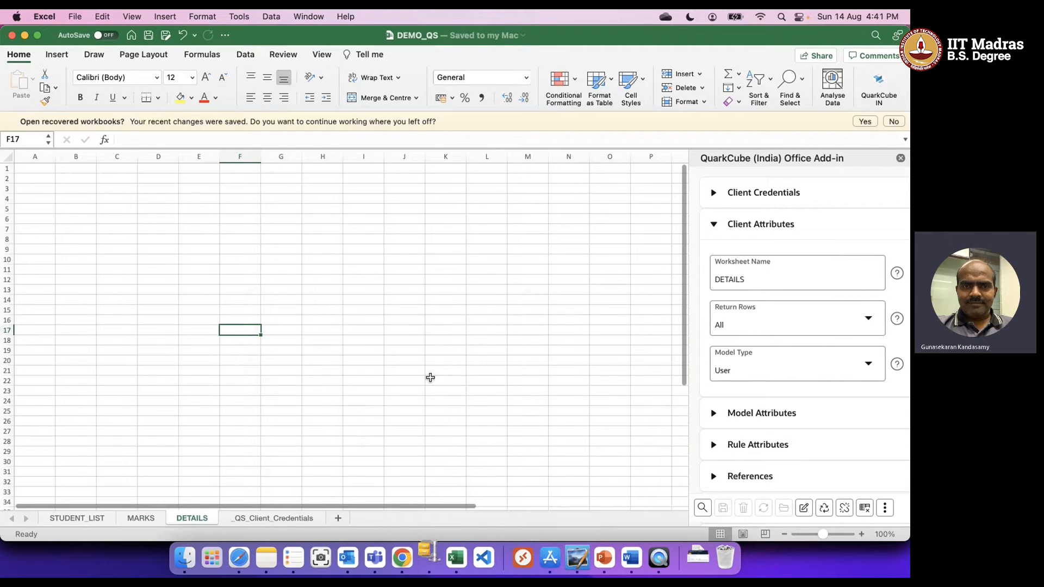
pyautogui.rightClick(455, 557)
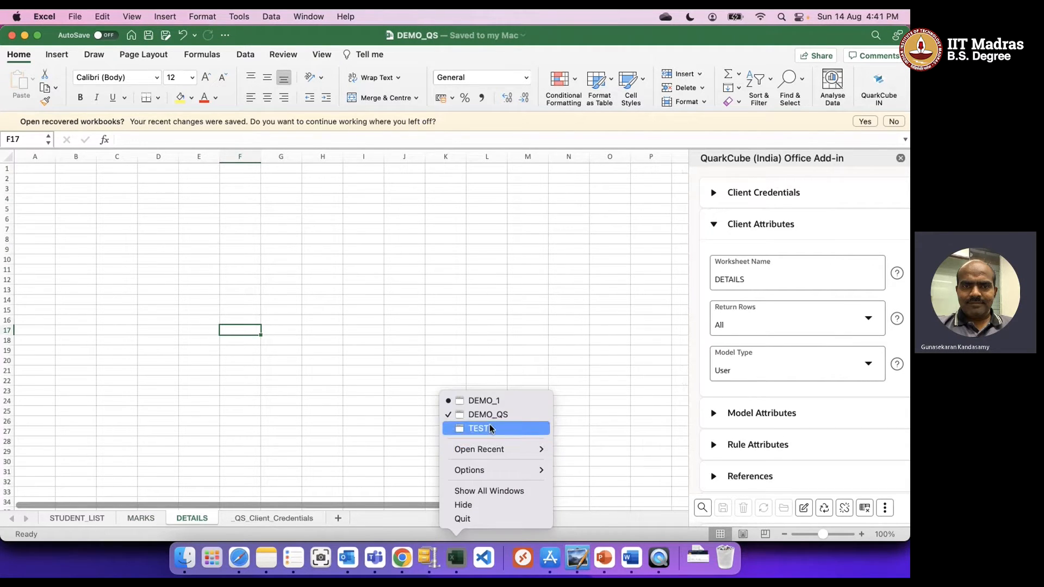
pyautogui.click(490, 401)
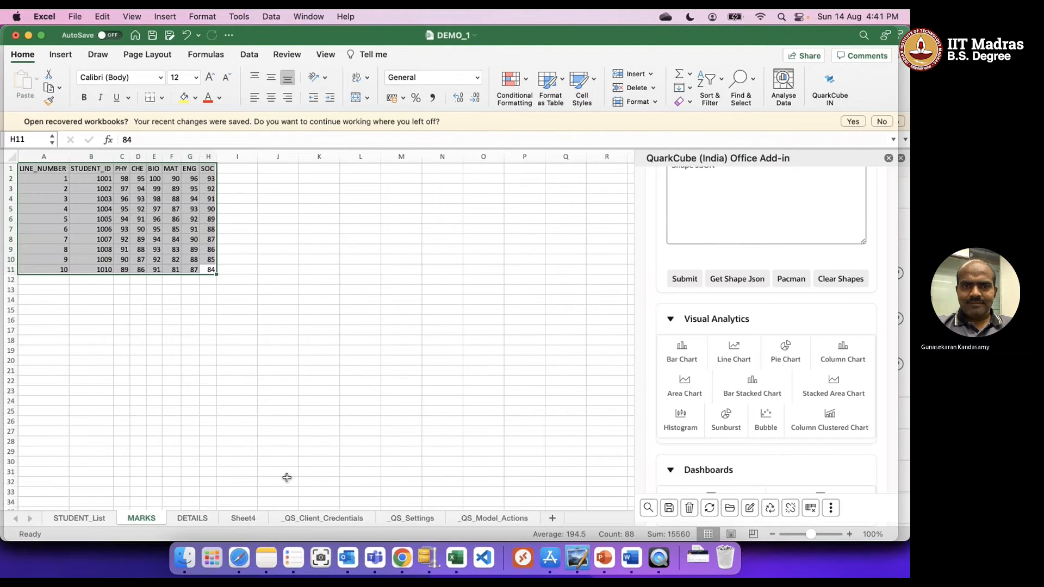
pyautogui.click(193, 519)
pyautogui.moveTo(201, 270); pyautogui.dragTo(36, 172)
pyautogui.press('super+c')
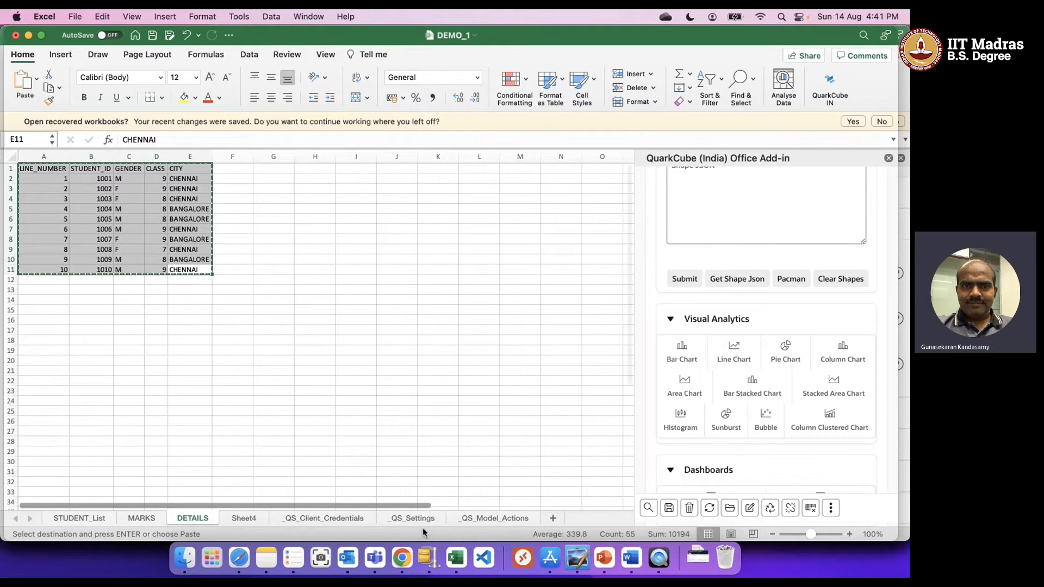
# Step: Paste the student details table at A1 of DEMO_QS's DETAILS sheet and save the workbook
pyautogui.rightClick(455, 561)
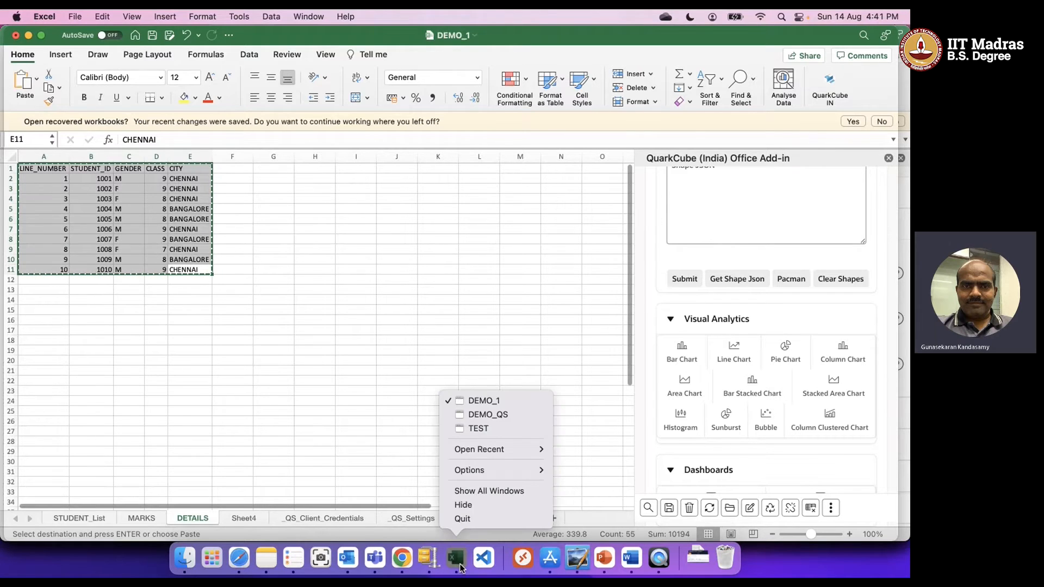
pyautogui.click(488, 414)
pyautogui.click(41, 167)
pyautogui.press('super+v')
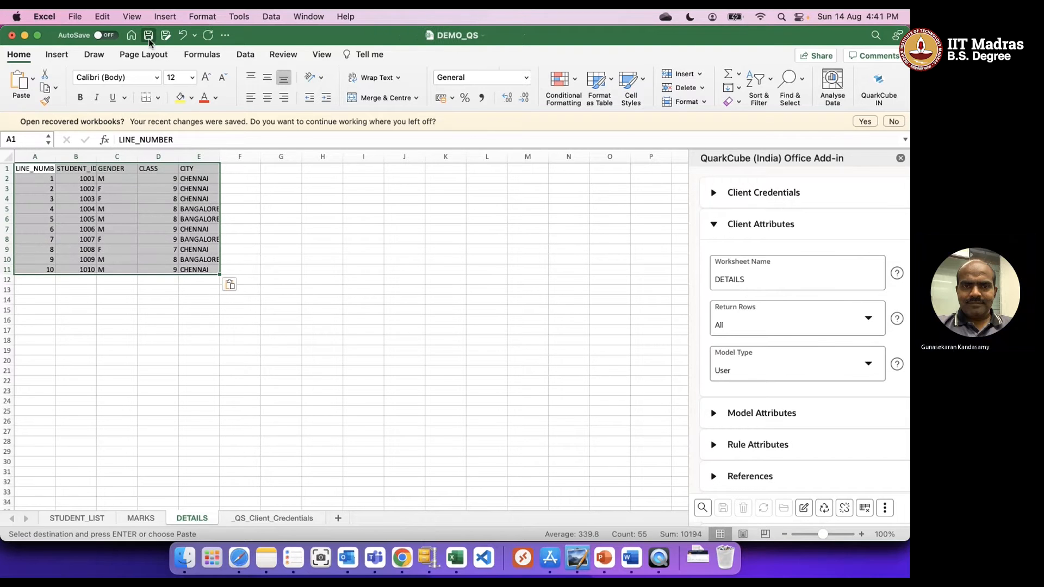
pyautogui.click(148, 36)
pyautogui.click(165, 341)
# Step: Review the STUDENT_LIST, MARKS and DETAILS tables and widen the STUDENT_ID column on DETAILS to fit its header
pyautogui.click(81, 519)
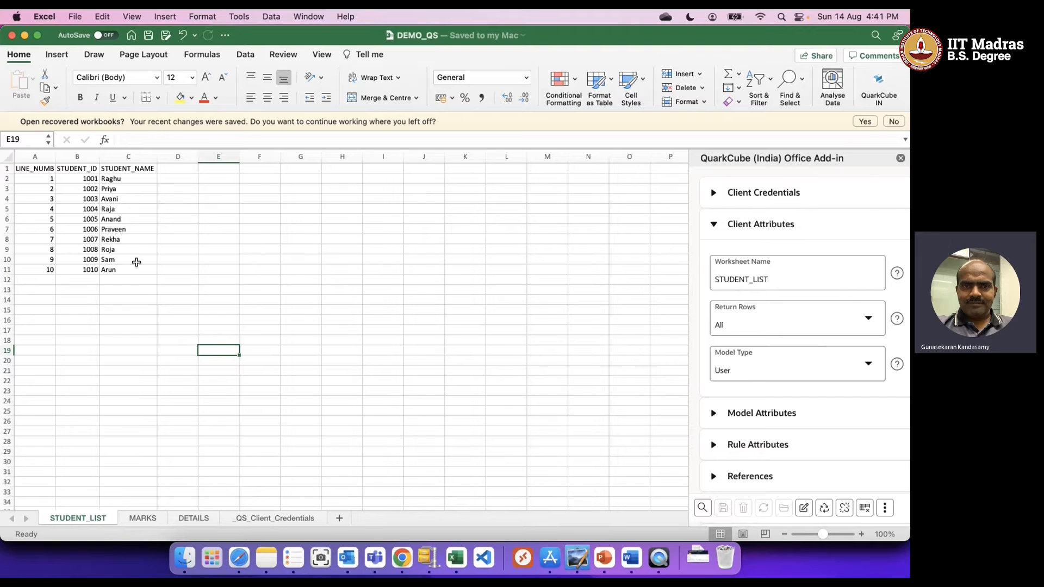
pyautogui.click(143, 519)
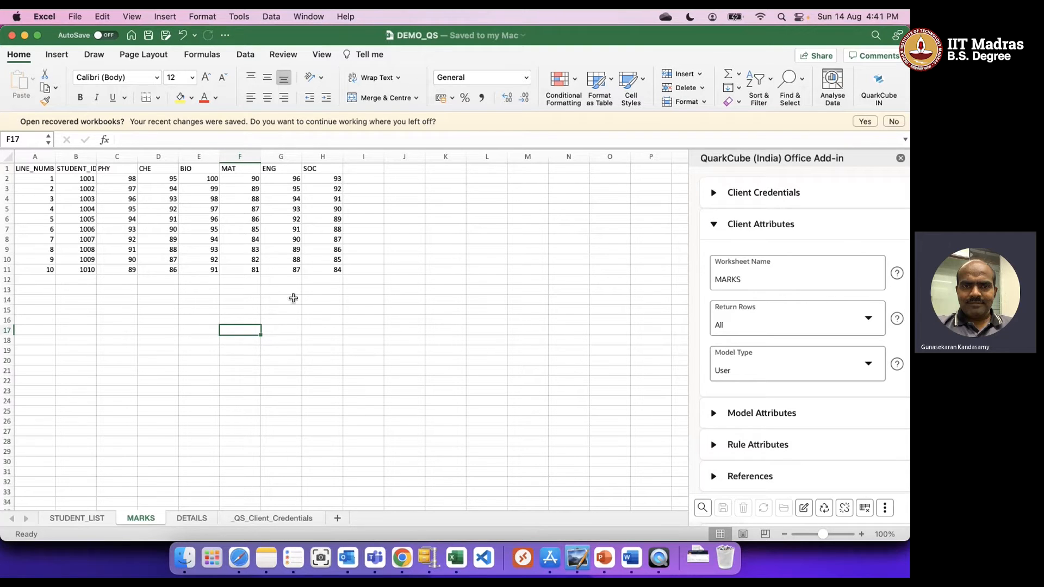
pyautogui.click(199, 519)
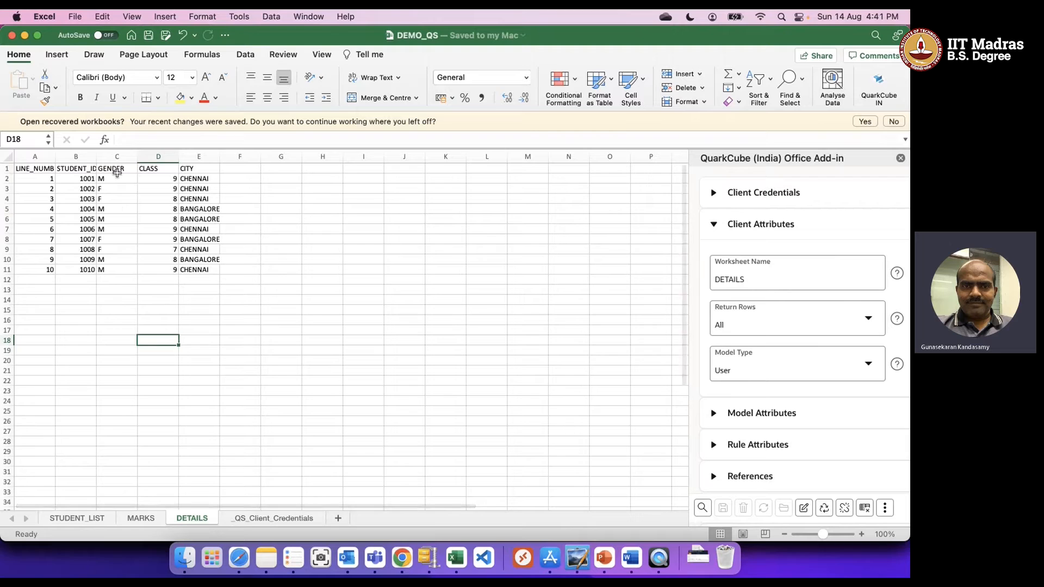
pyautogui.click(201, 336)
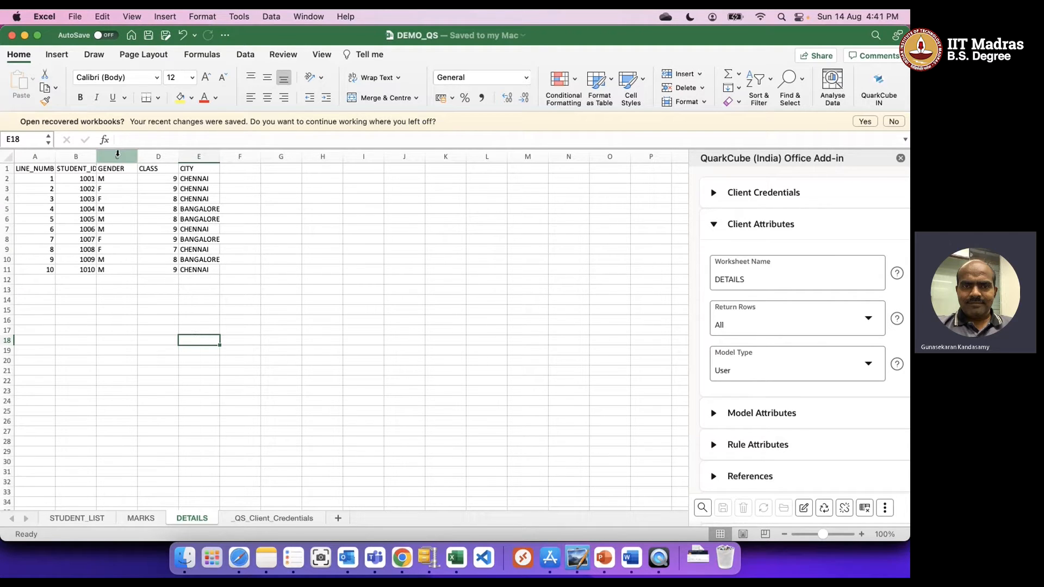
pyautogui.moveTo(96, 156); pyautogui.dragTo(99, 156)
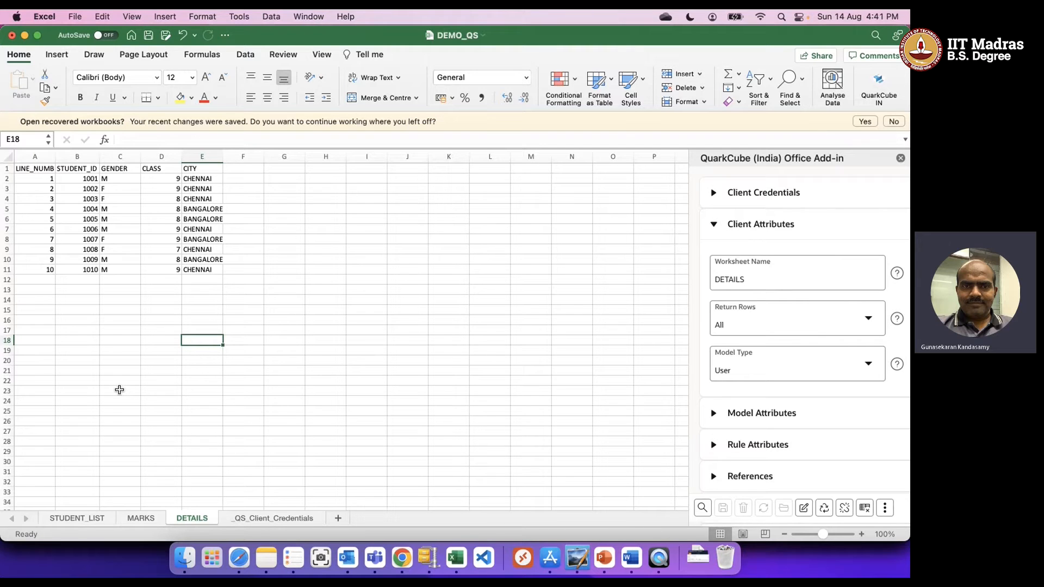
pyautogui.click(175, 341)
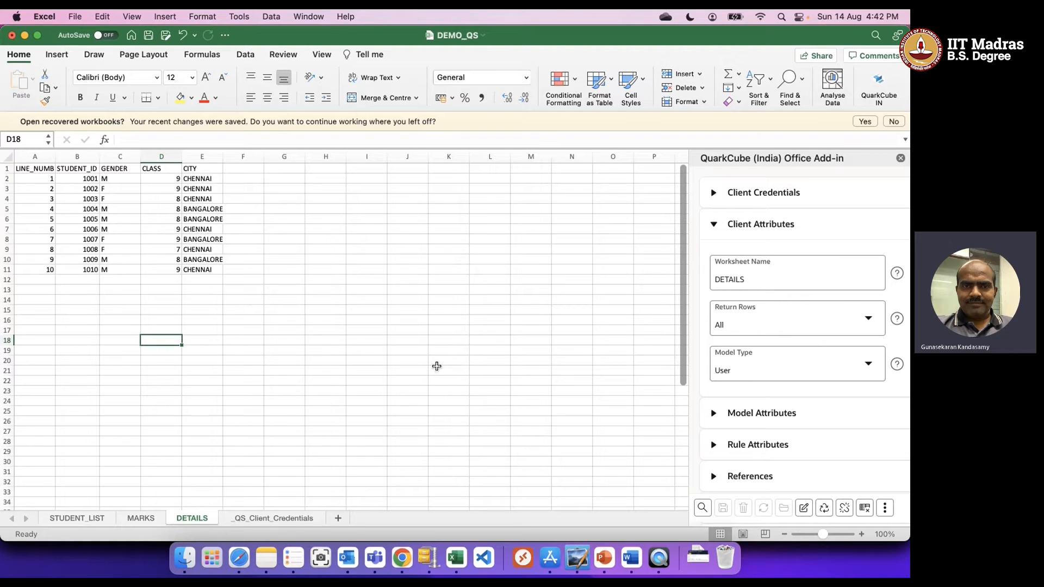
# Step: Load the STUDENT_LIST sheet's data into QuarkCube under the model name DEMO_QS_LIST
pyautogui.click(76, 519)
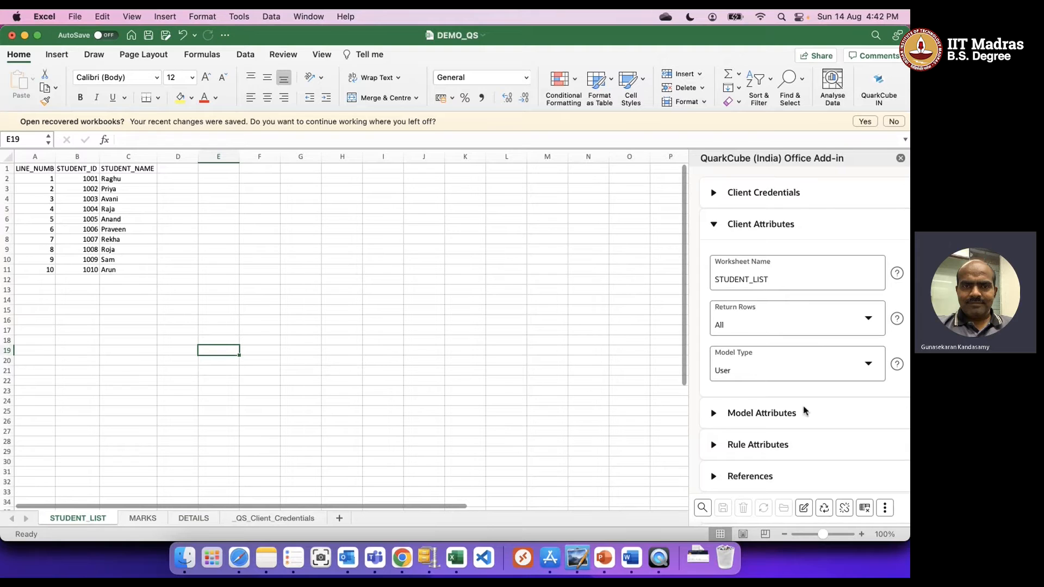
pyautogui.scroll(-5, 805, 411)
pyautogui.click(776, 418)
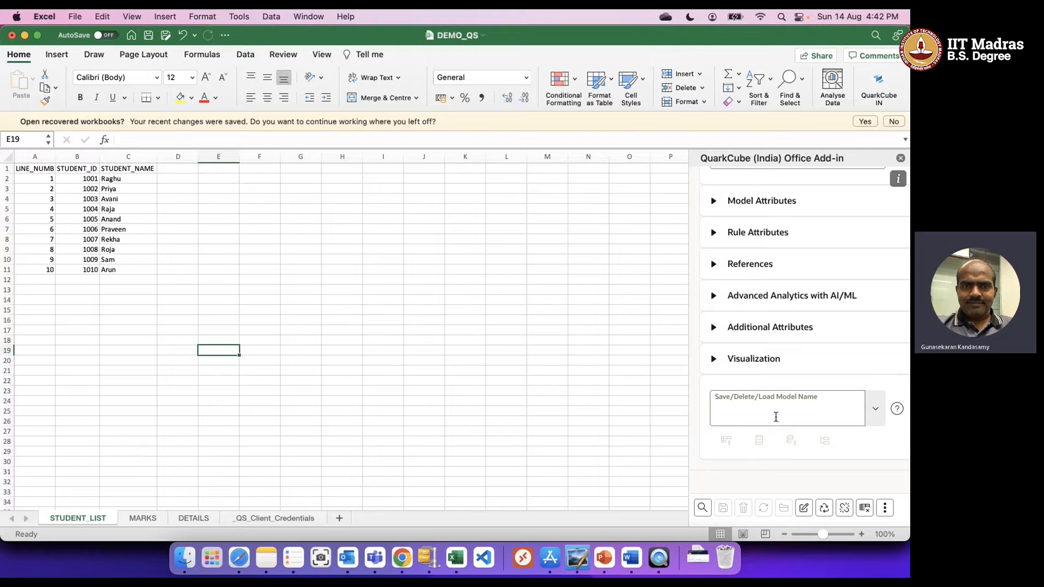
pyautogui.write('DEMO_QS_LIST')
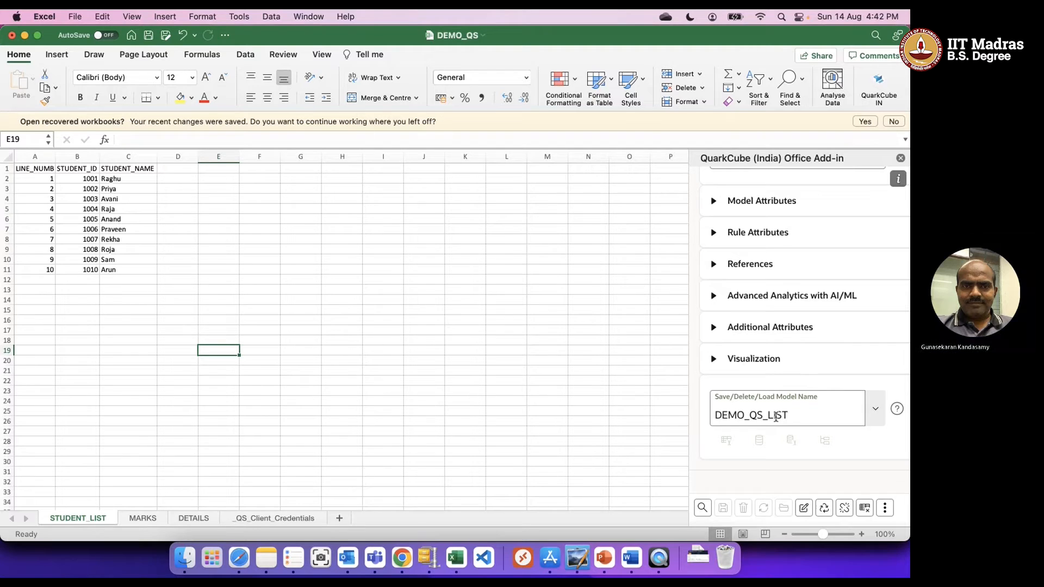
pyautogui.click(768, 462)
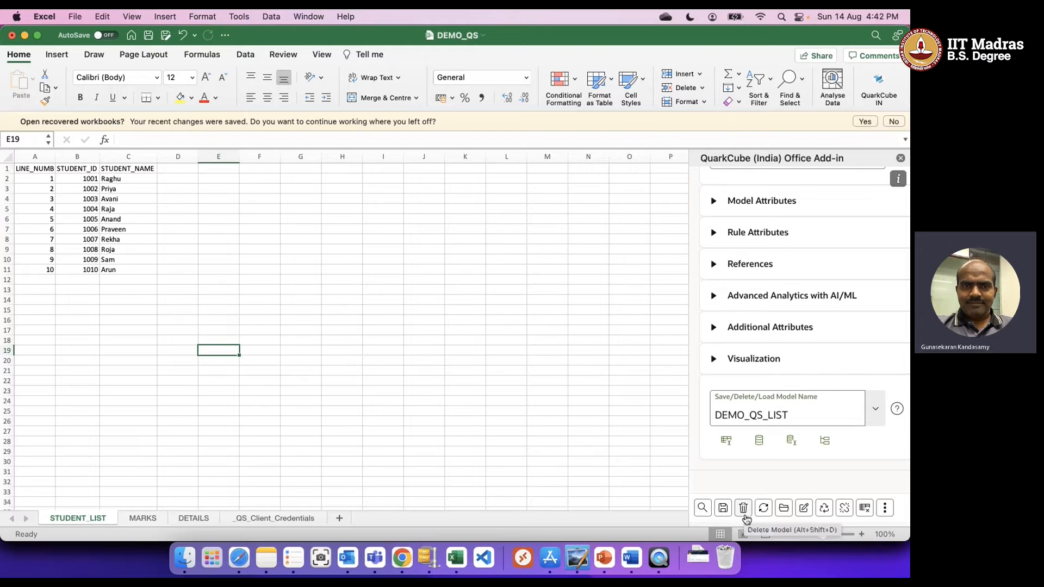
pyautogui.click(805, 510)
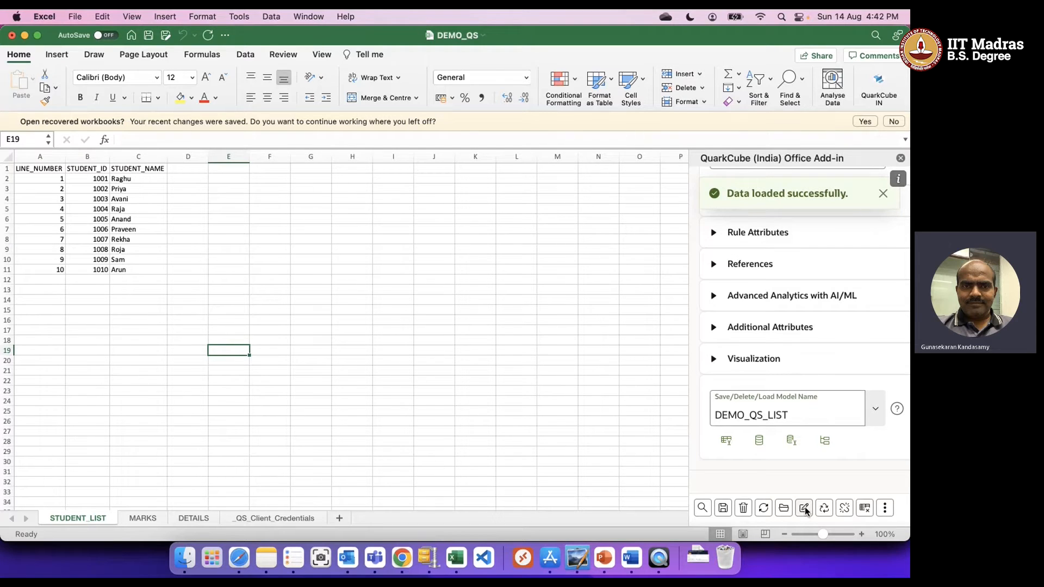
pyautogui.click(557, 431)
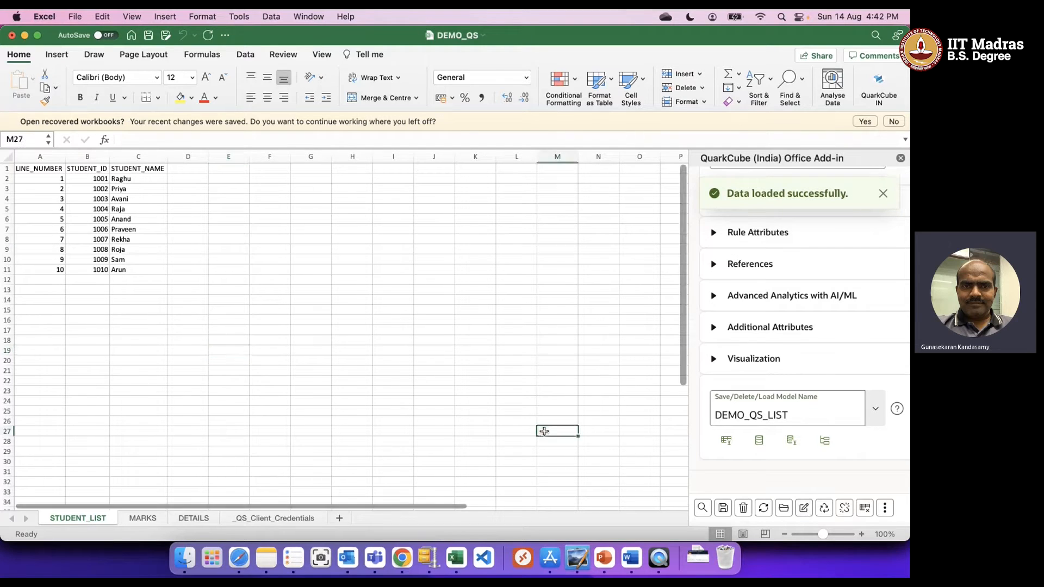
# Step: Add a worksheet after STUDENT_LIST and name it OUTPUT
pyautogui.click(342, 518)
pyautogui.doubleClick(138, 519)
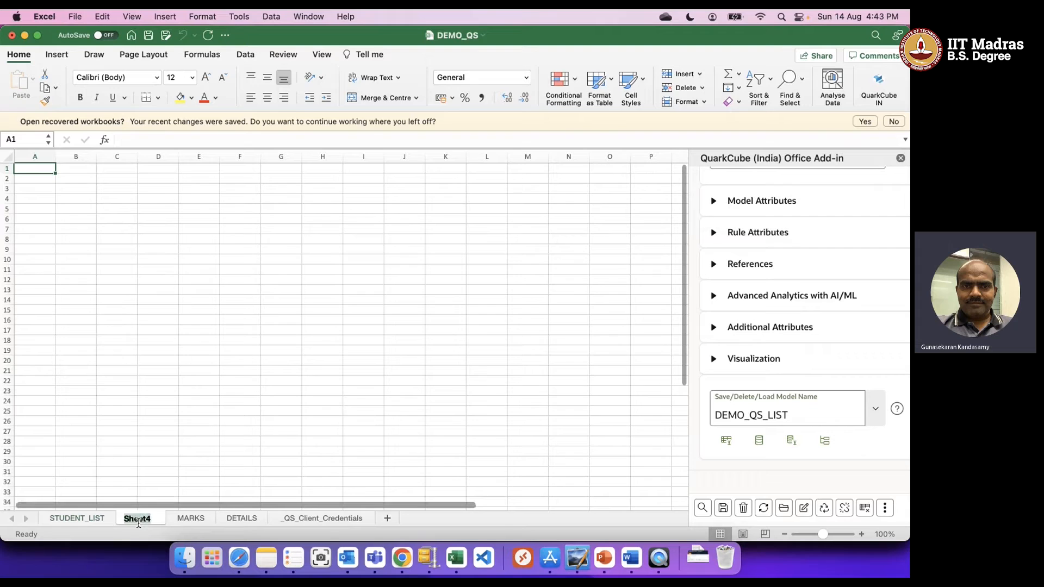
pyautogui.write('OUTPUT')
pyautogui.click(145, 321)
pyautogui.click(57, 217)
# Step: Retrieve the DEMO_QS_LIST model's data at A1 of the OUTPUT sheet and compare it with STUDENT_LIST
pyautogui.click(39, 168)
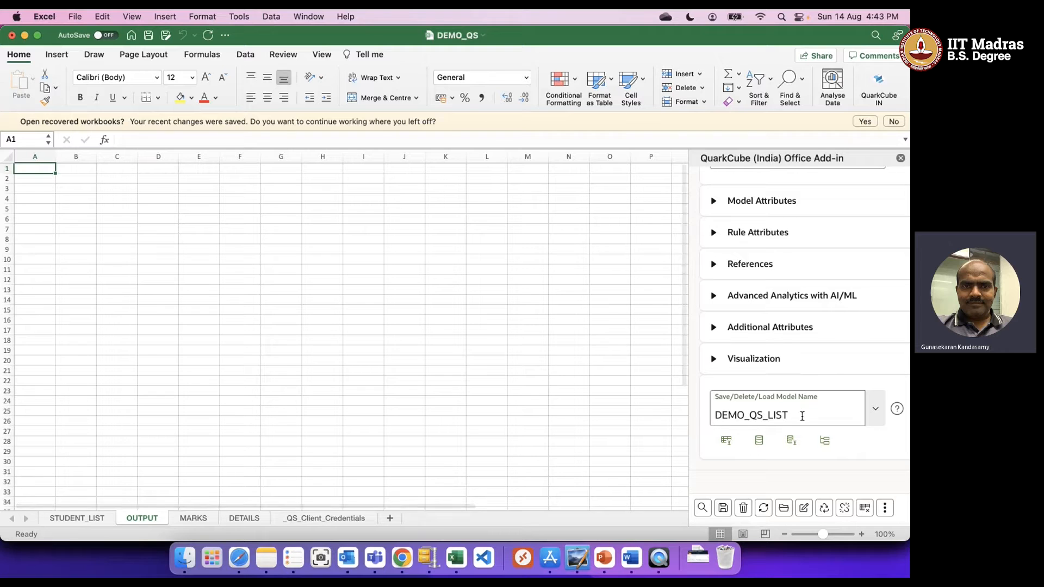
pyautogui.click(760, 441)
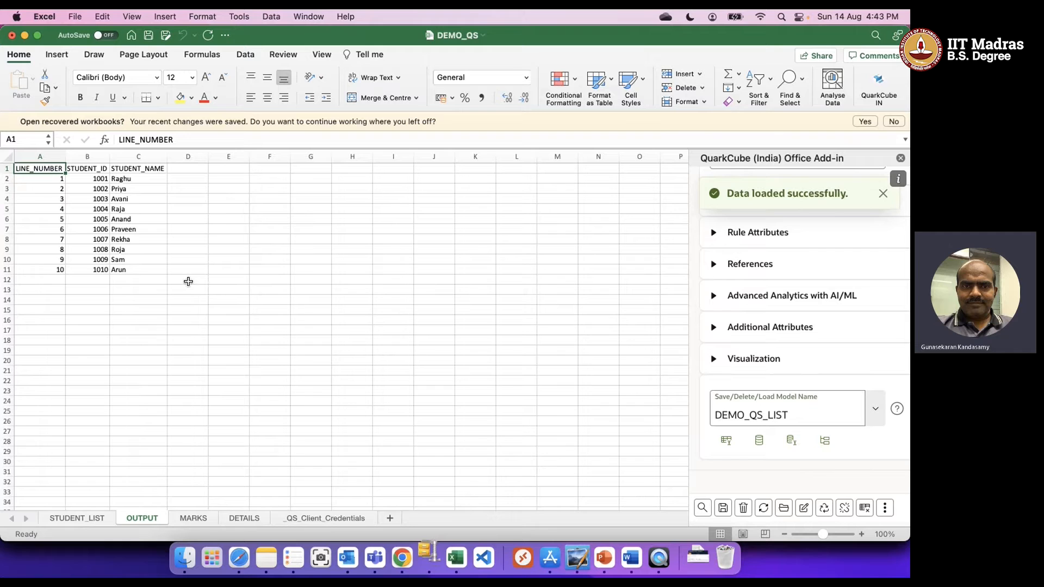
pyautogui.click(72, 522)
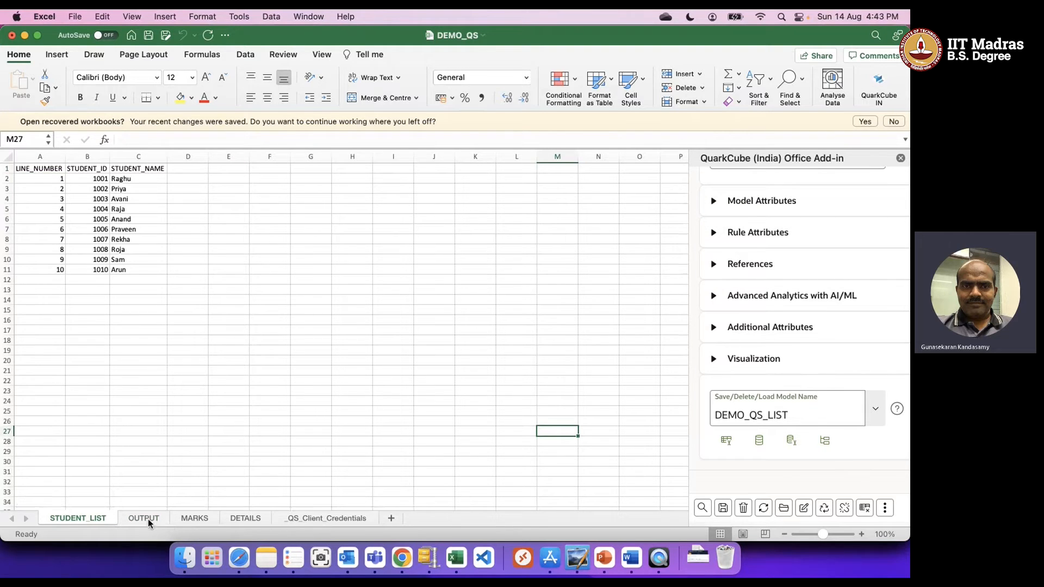
# Step: Load the MARKS sheet's data into QuarkCube under the model name DEMO_QS_MARKS
pyautogui.click(191, 517)
pyautogui.click(800, 417)
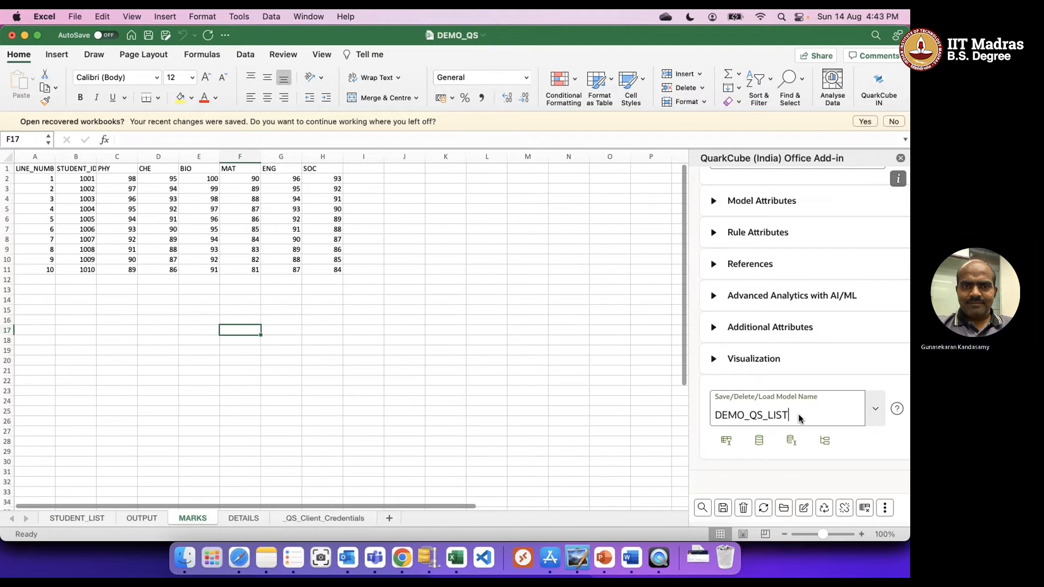
pyautogui.press('BackSpace')
pyautogui.press('BackSpace')
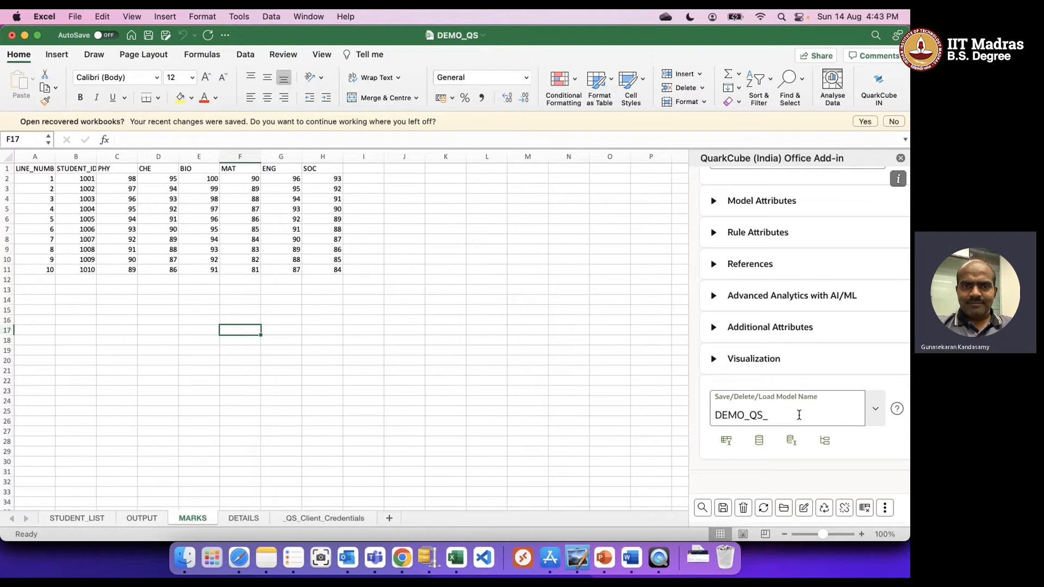
pyautogui.write('MARKS')
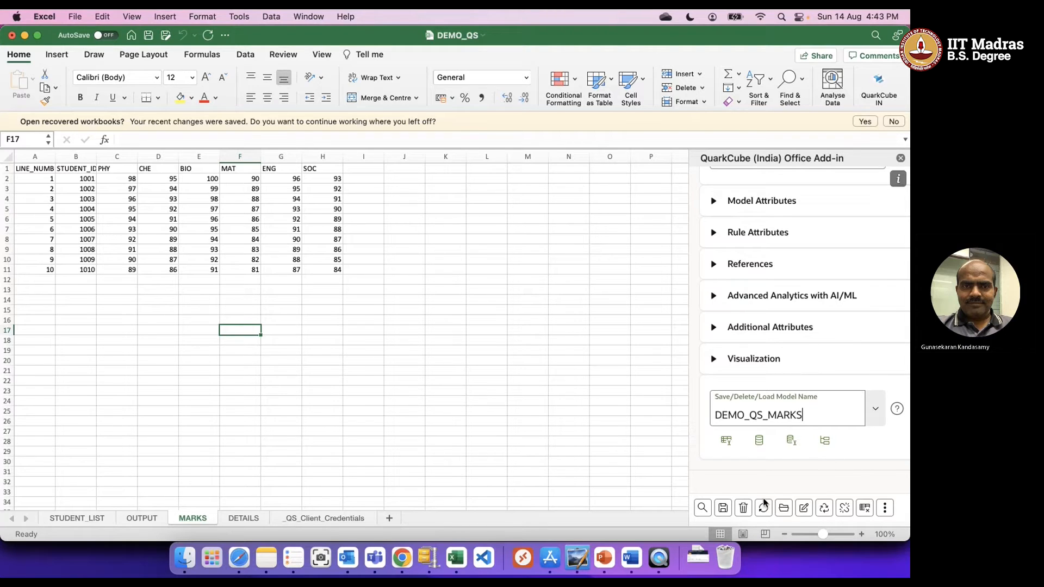
pyautogui.click(804, 510)
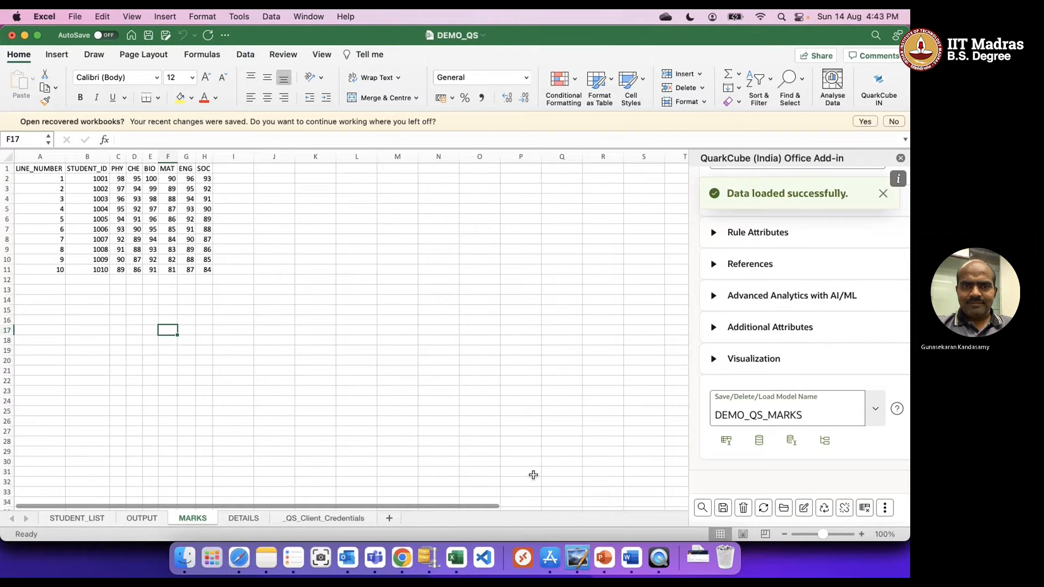
# Step: Clear the OUTPUT sheet and retrieve the DEMO_QS_MARKS model's data onto it
pyautogui.click(143, 519)
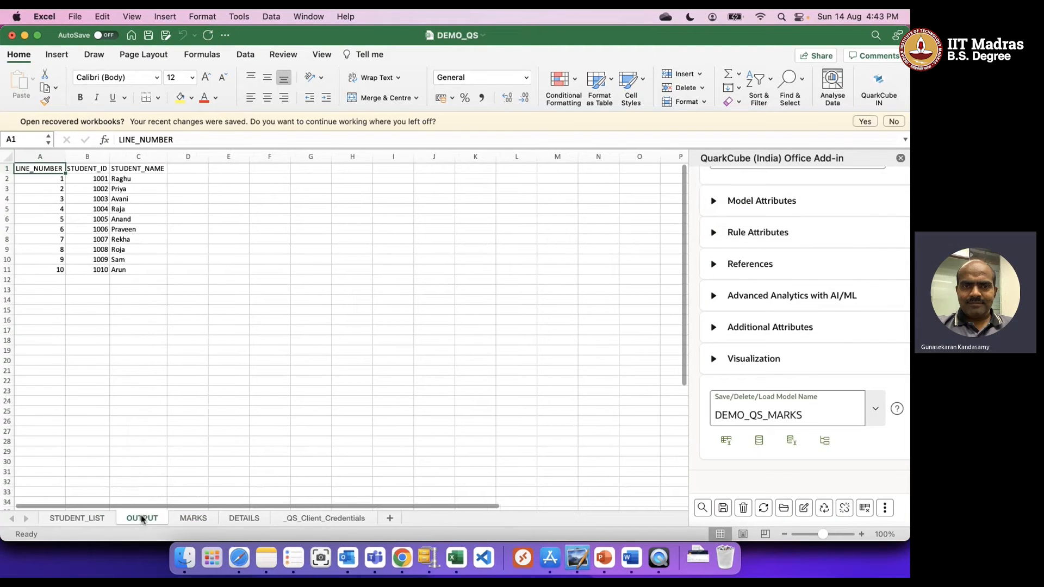
pyautogui.click(858, 510)
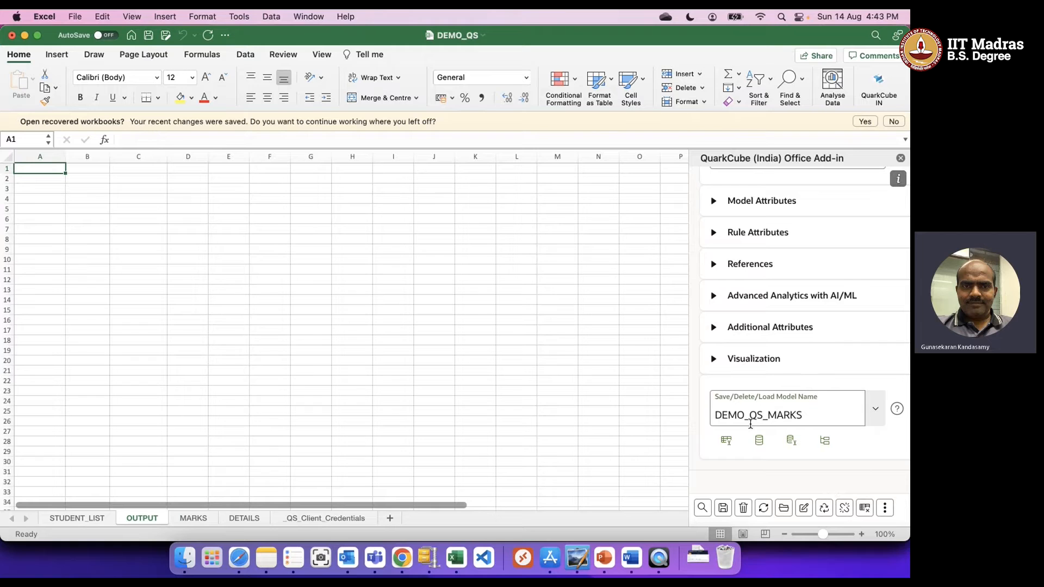
pyautogui.click(759, 441)
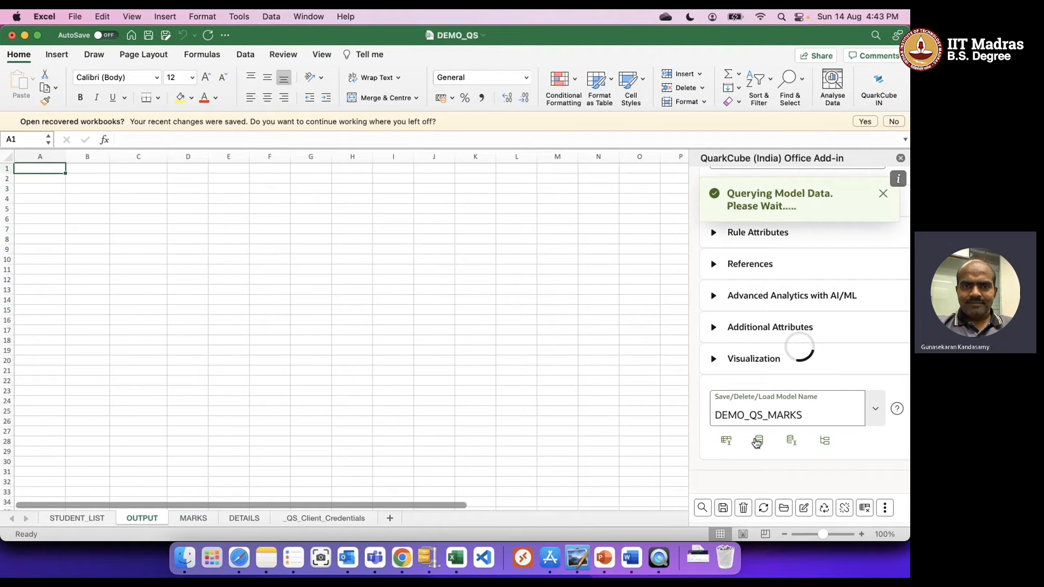
pyautogui.click(277, 296)
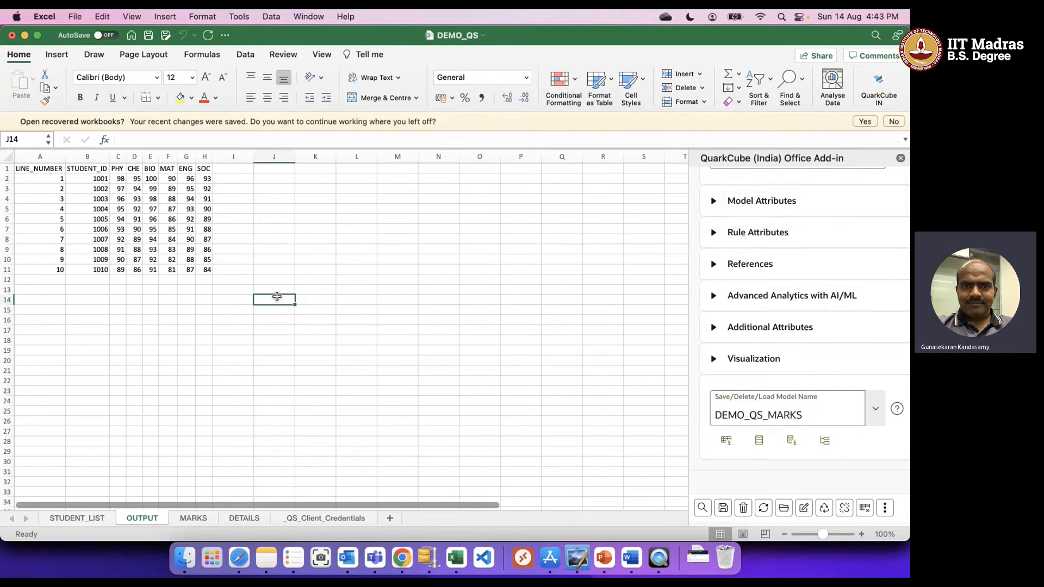
# Step: Load the DETAILS sheet's data into QuarkCube under the model name DEMO_QS_DETAILS
pyautogui.click(244, 518)
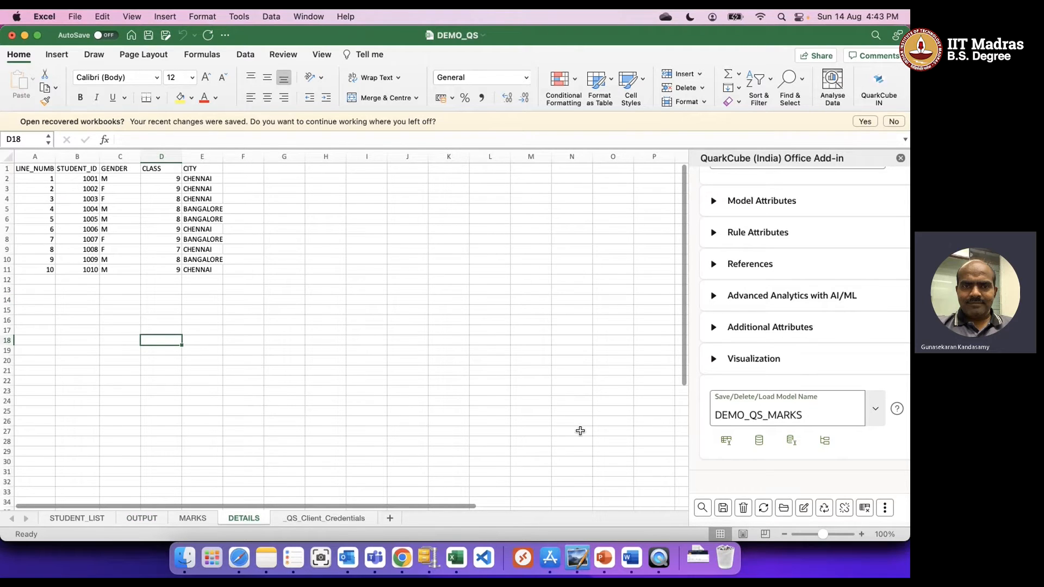
pyautogui.click(840, 419)
pyautogui.press('BackSpace')
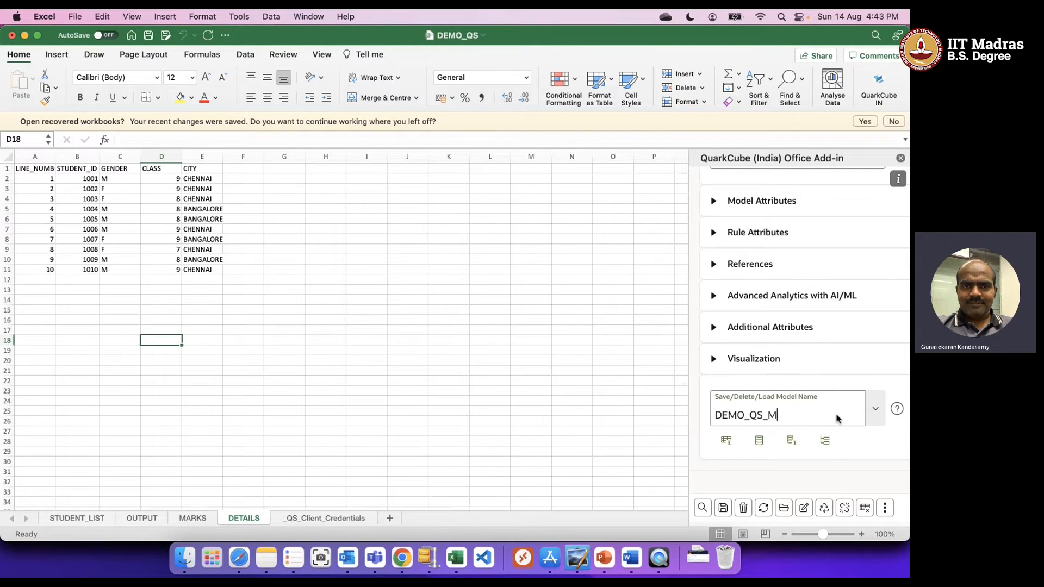
pyautogui.write('_DETAILS')
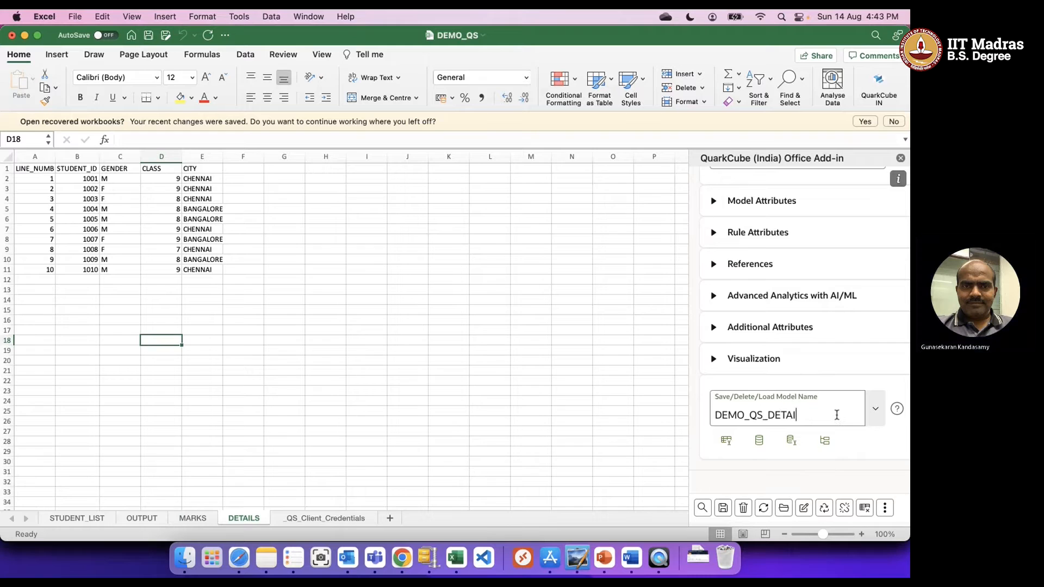
pyautogui.click(805, 509)
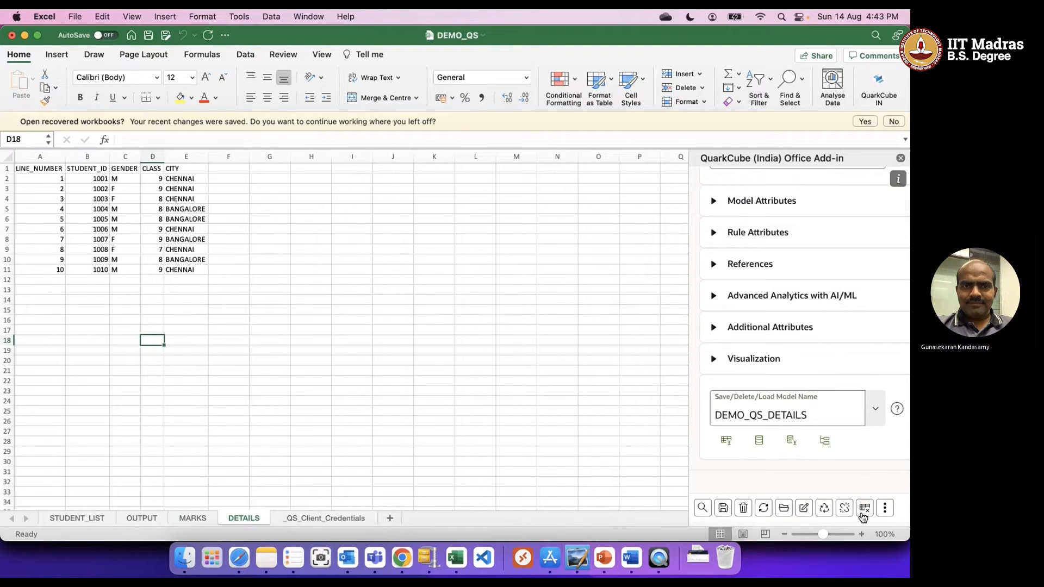
# Step: Clear the OUTPUT sheet and retrieve the DEMO_QS_DETAILS model's data onto it
pyautogui.click(146, 519)
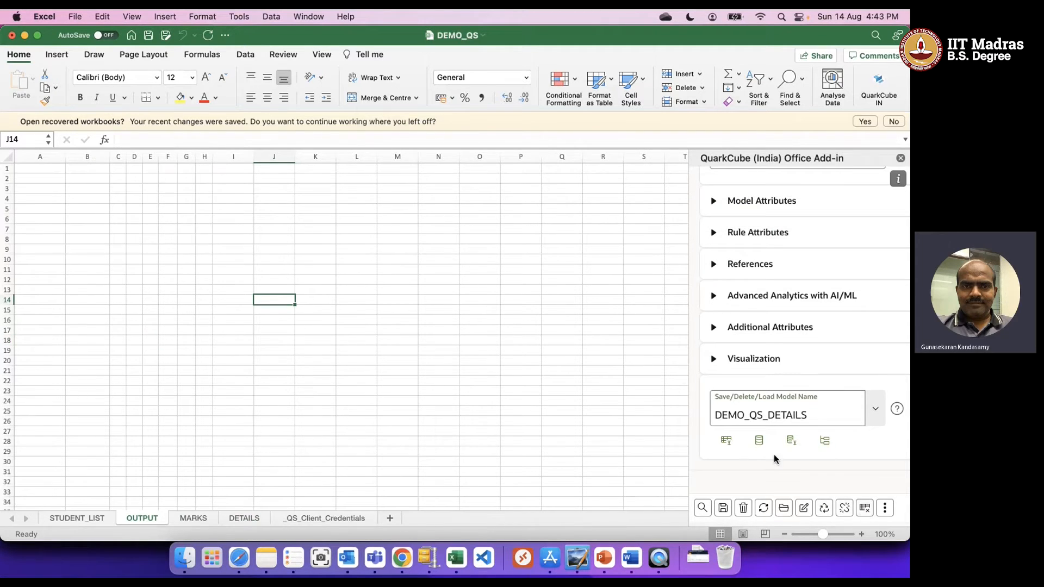
pyautogui.click(760, 442)
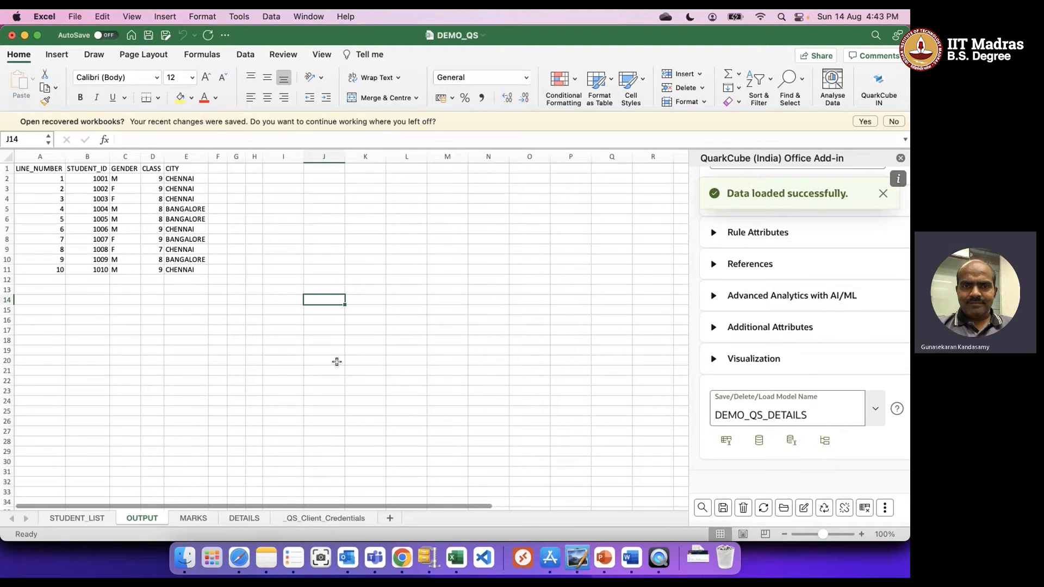
pyautogui.click(235, 319)
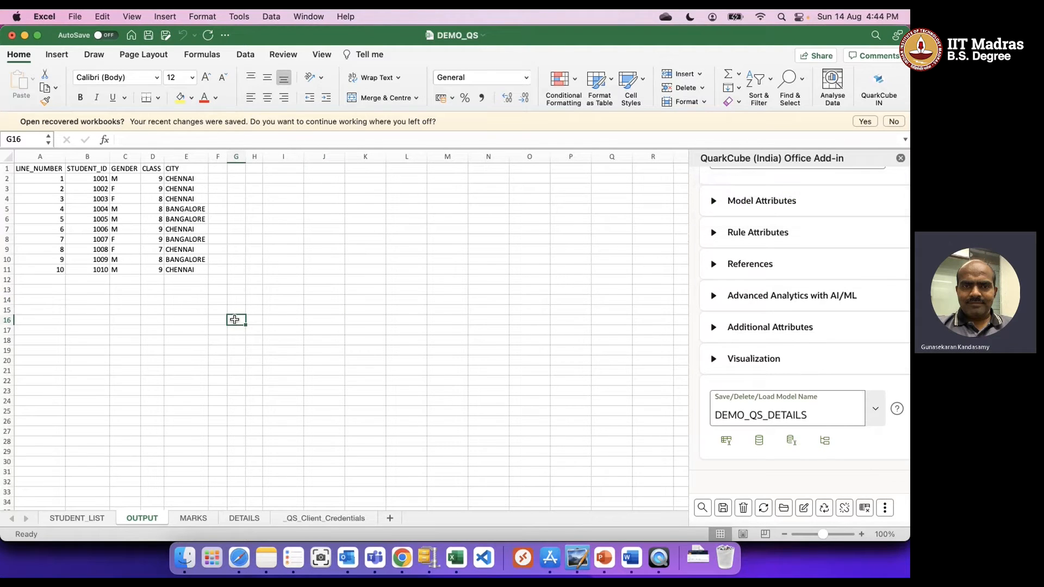
# Step: Search the saved QuarkCube models for DEMO_QS and close the list without choosing another model
pyautogui.moveTo(764, 417); pyautogui.dragTo(702, 414)
pyautogui.click(876, 409)
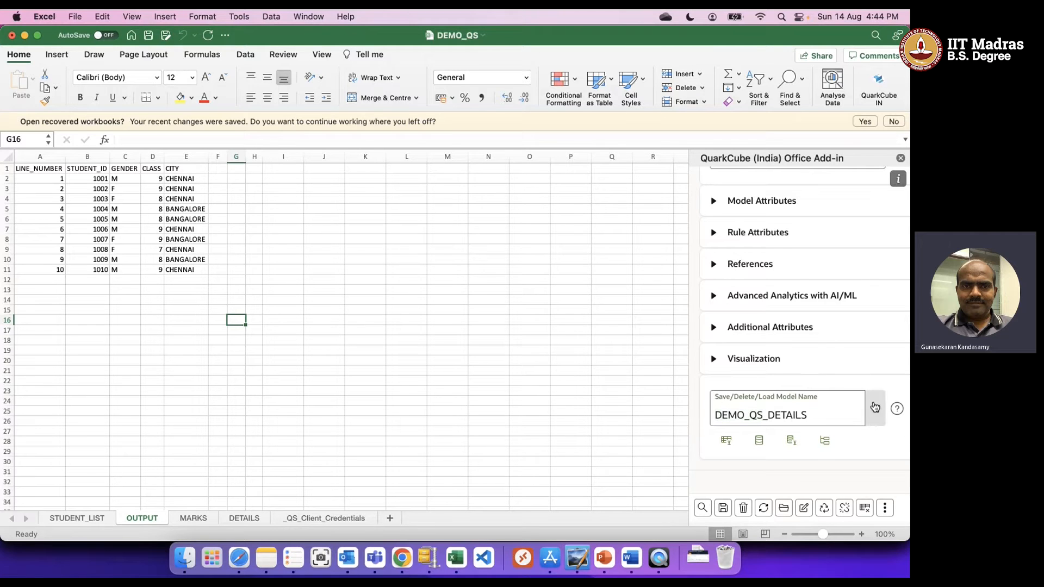
pyautogui.press('BackSpace')
pyautogui.press('BackSpace')
pyautogui.press('BackSpace')
pyautogui.write('S')
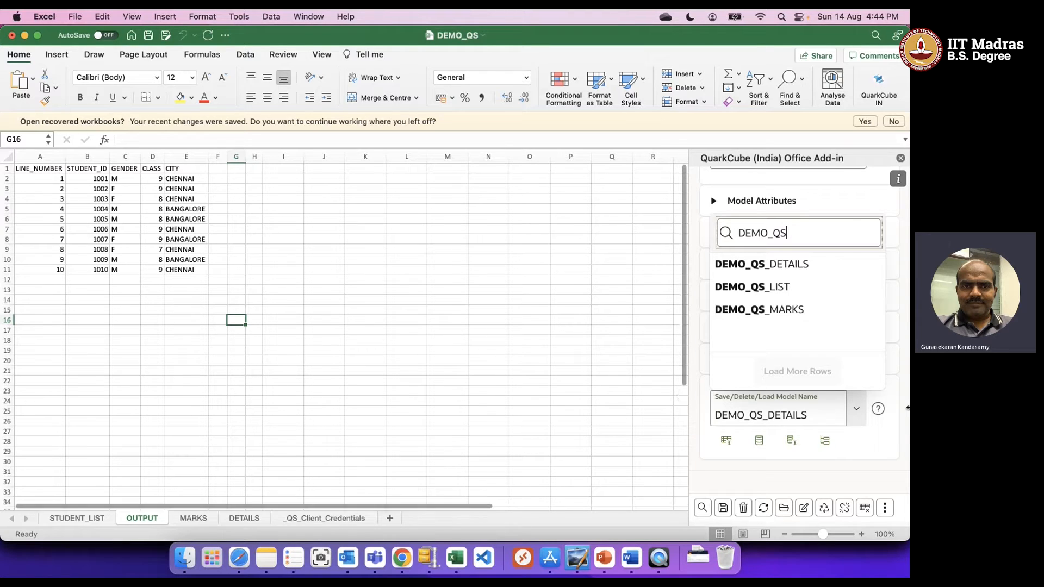
pyautogui.click(831, 471)
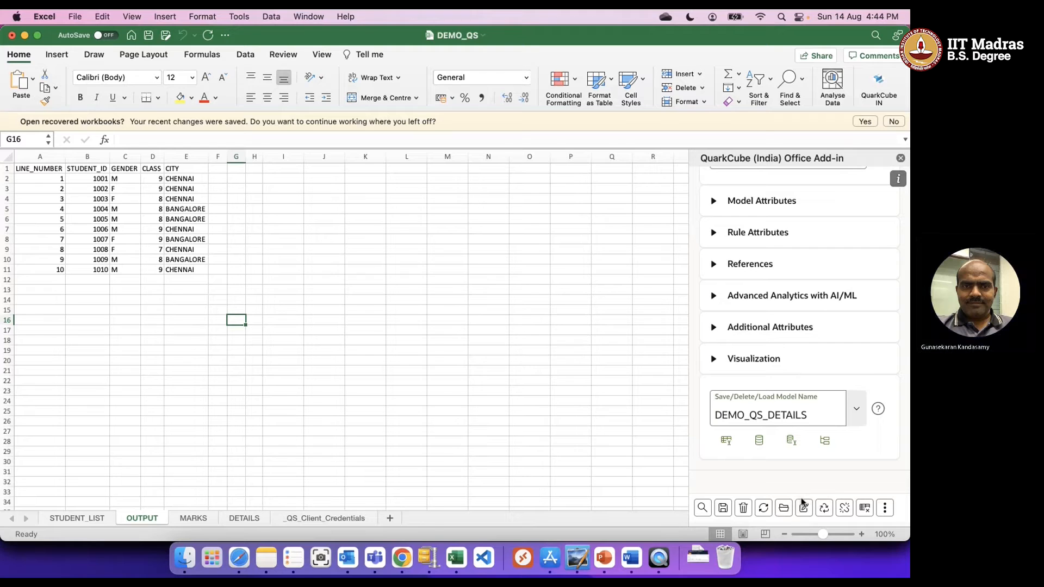
# Step: Clear the OUTPUT sheet and try the same clearing on a TEST entry in a new worksheet after OUTPUT
pyautogui.click(865, 508)
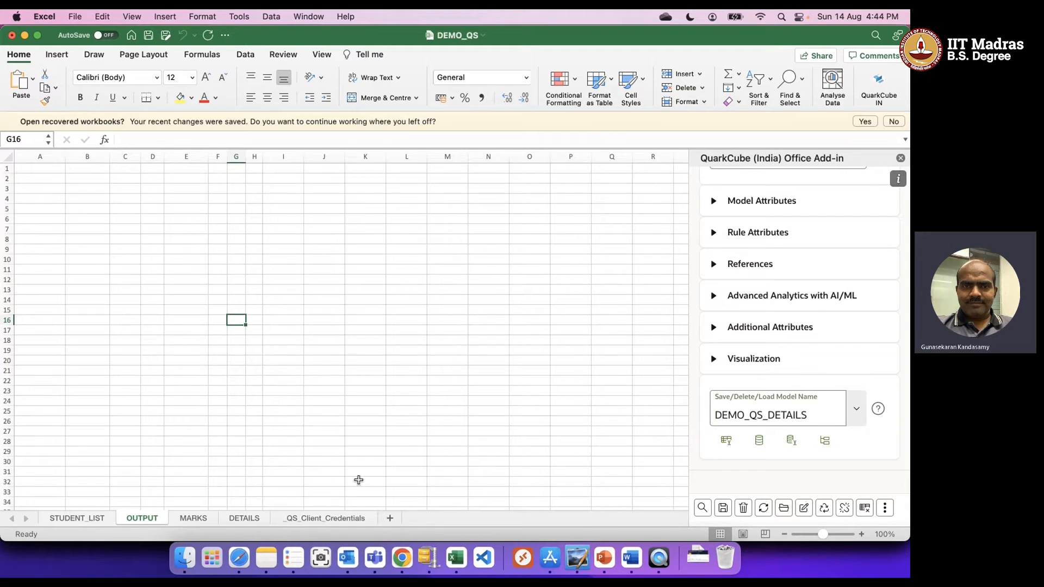
pyautogui.click(389, 517)
pyautogui.moveTo(244, 276); pyautogui.dragTo(244, 272)
pyautogui.write('TEST')
pyautogui.click(339, 349)
pyautogui.click(865, 507)
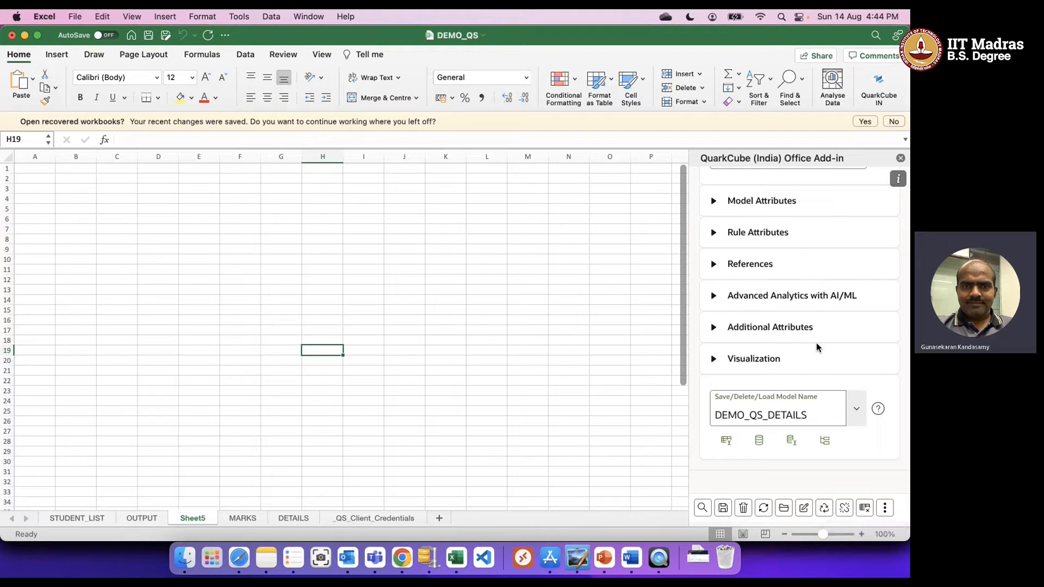
# Step: Review the client attributes and reset the add-in's form so the model name is empty
pyautogui.scroll(3, 806, 254)
pyautogui.scroll(2, 806, 255)
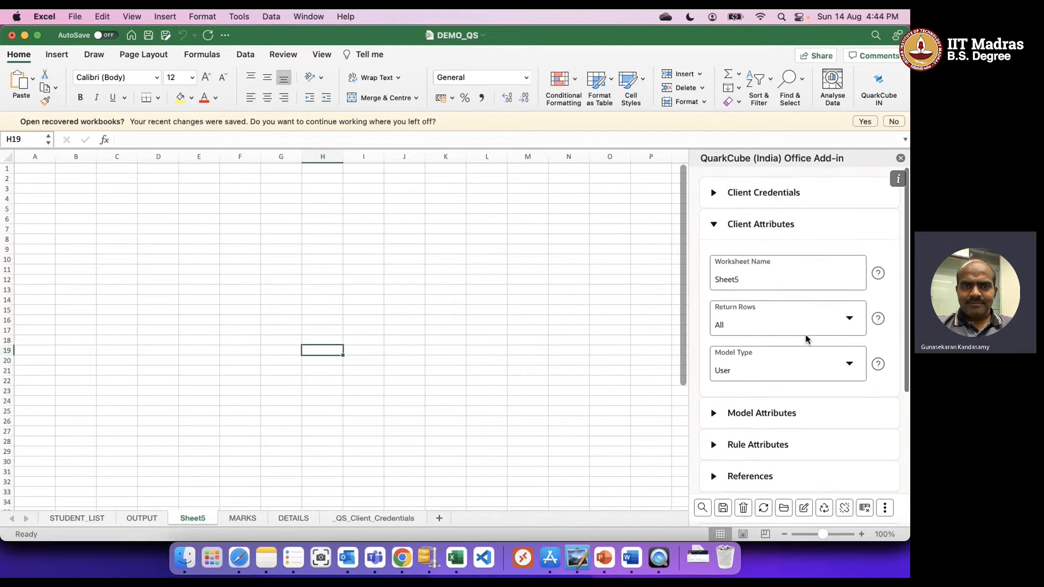
pyautogui.scroll(-5, 789, 424)
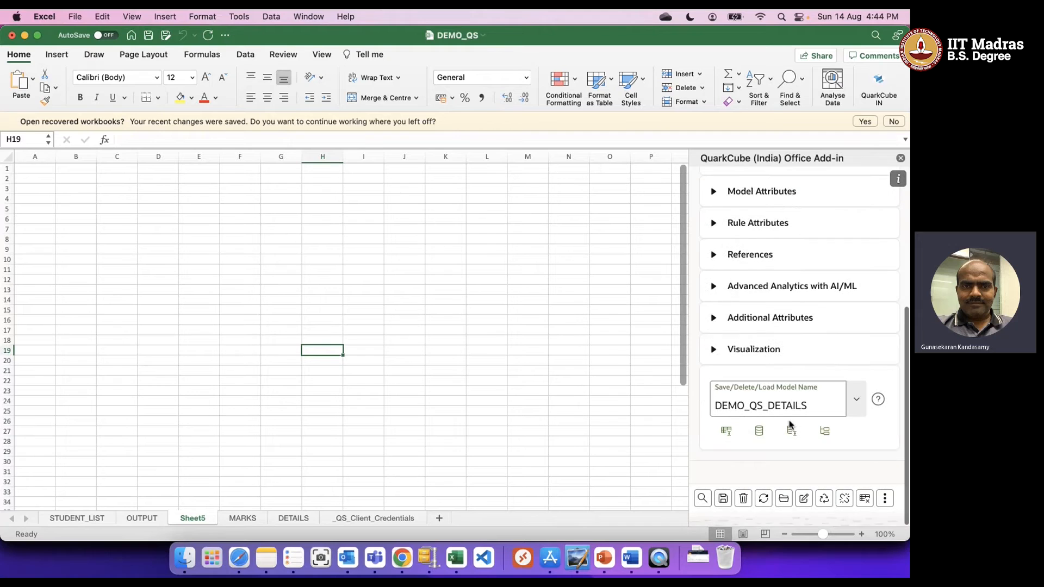
pyautogui.click(826, 510)
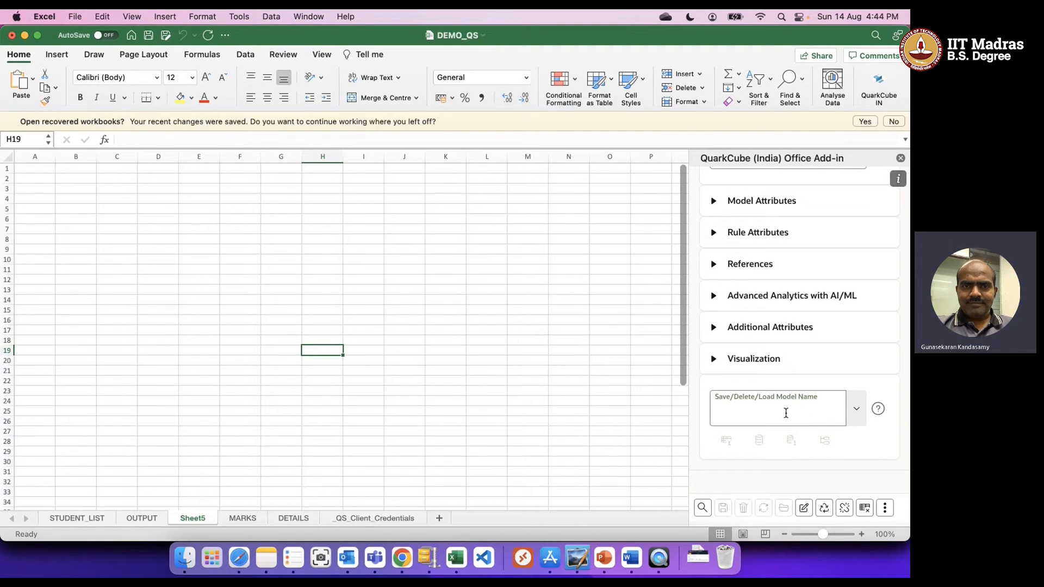
# Step: Look up the models matching DEMO_QS for the empty model name, without selecting one
pyautogui.scroll(4, 814, 417)
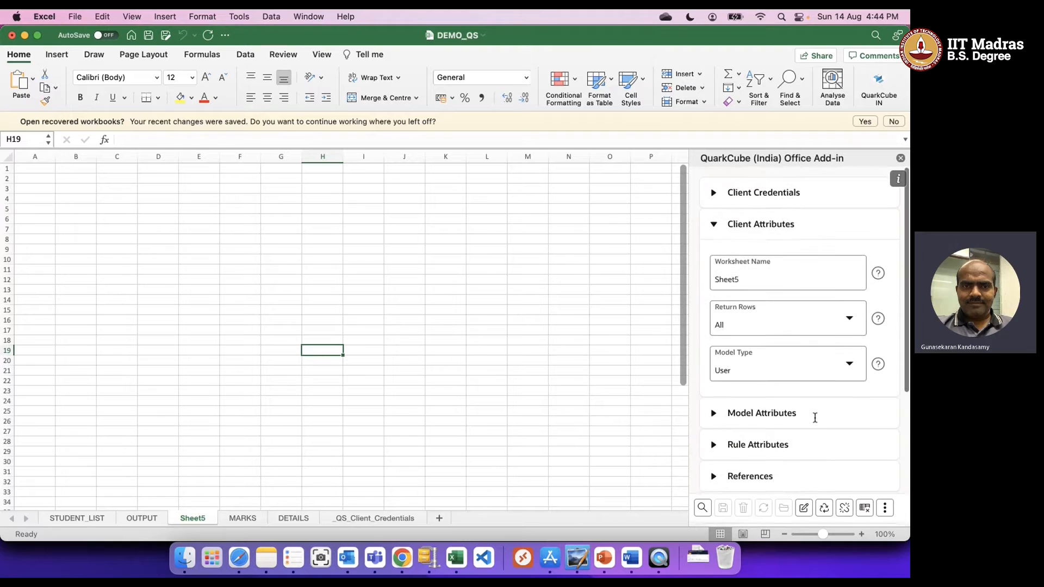
pyautogui.scroll(-4, 788, 429)
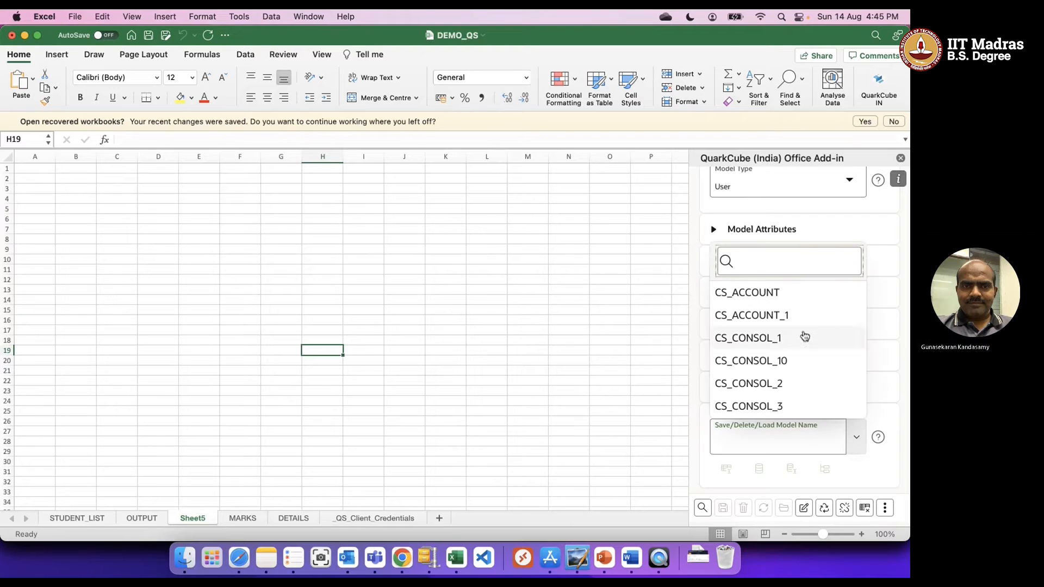
pyautogui.write('DEMO_QS')
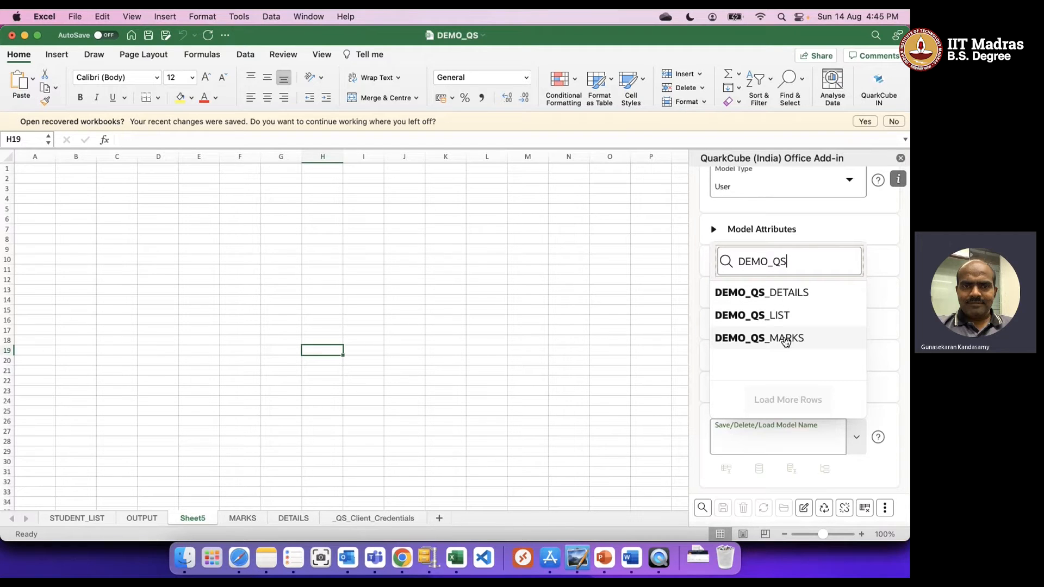
pyautogui.click(876, 464)
# Step: Collapse the Client Attributes section and expand the Model Attributes section
pyautogui.scroll(5, 863, 362)
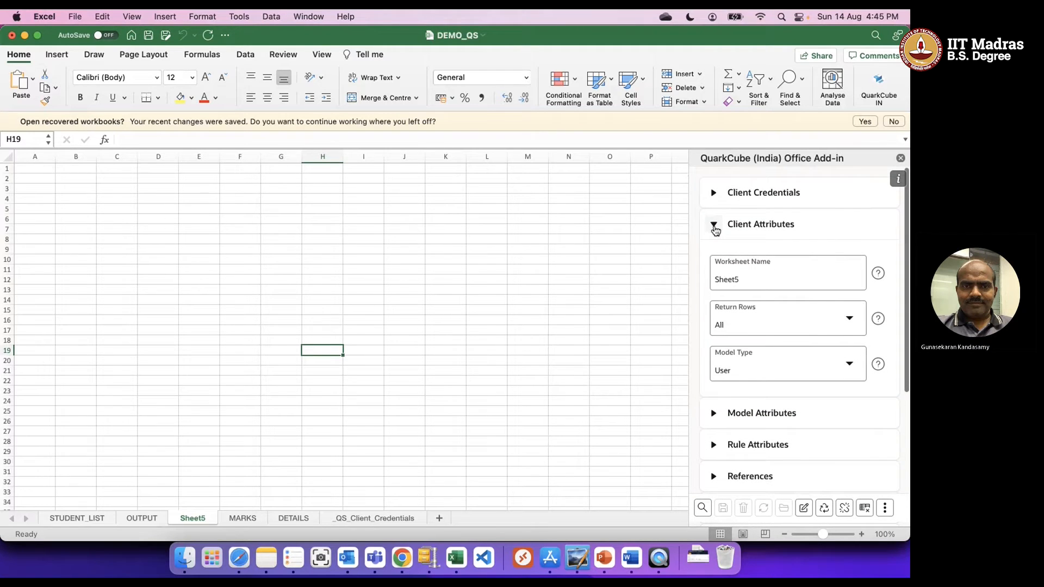
pyautogui.click(714, 226)
pyautogui.click(714, 258)
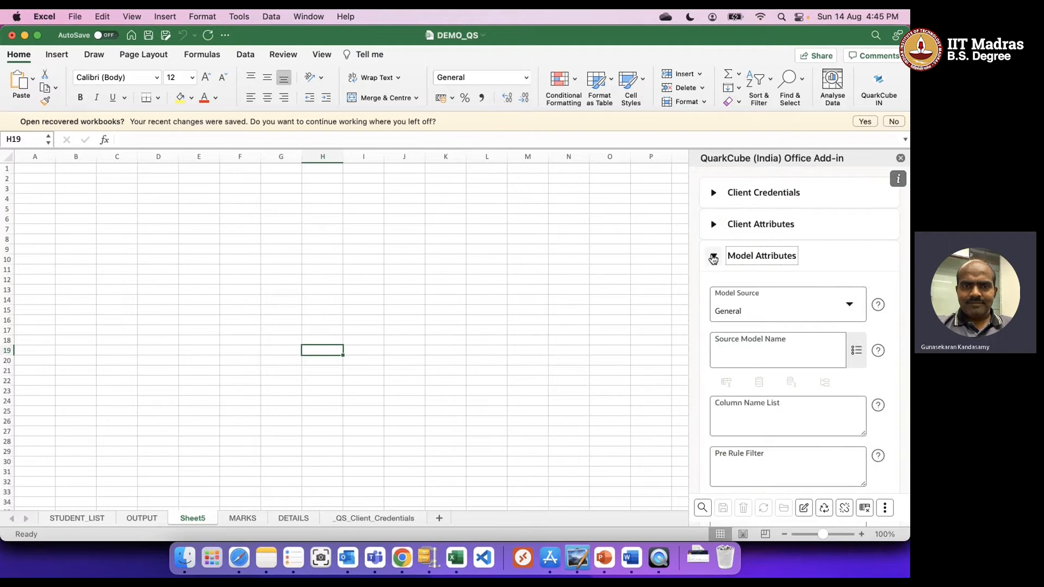
# Step: On the OUTPUT sheet, set DEMO_QS_LIST as the source model and retrieve its data
pyautogui.click(143, 518)
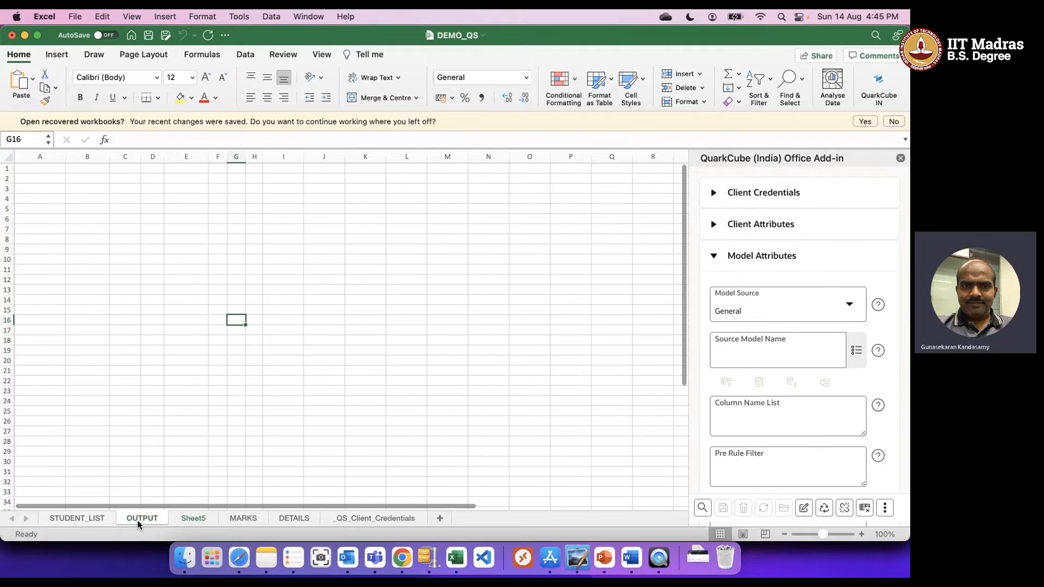
pyautogui.click(328, 281)
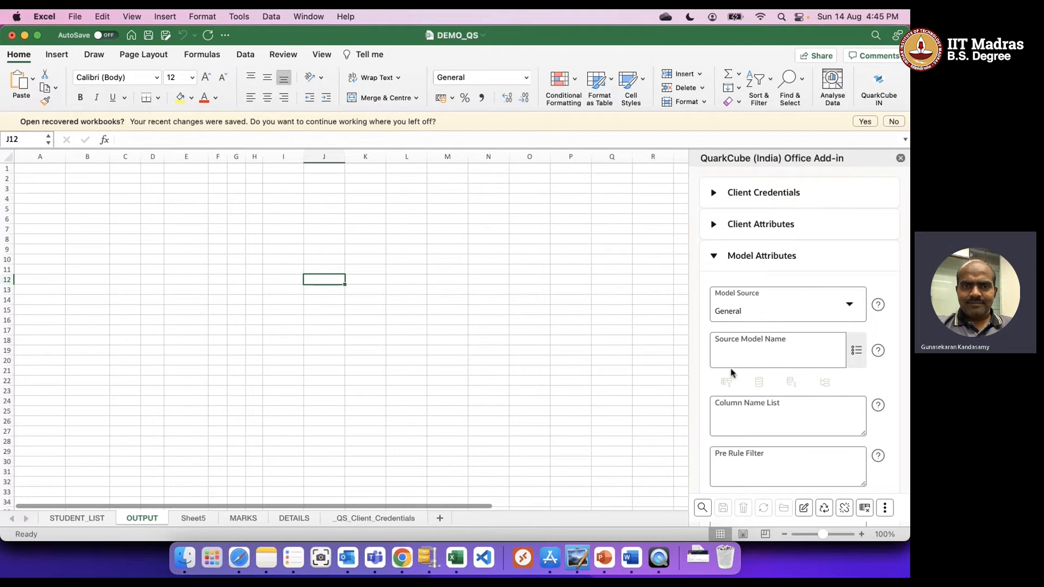
pyautogui.click(855, 357)
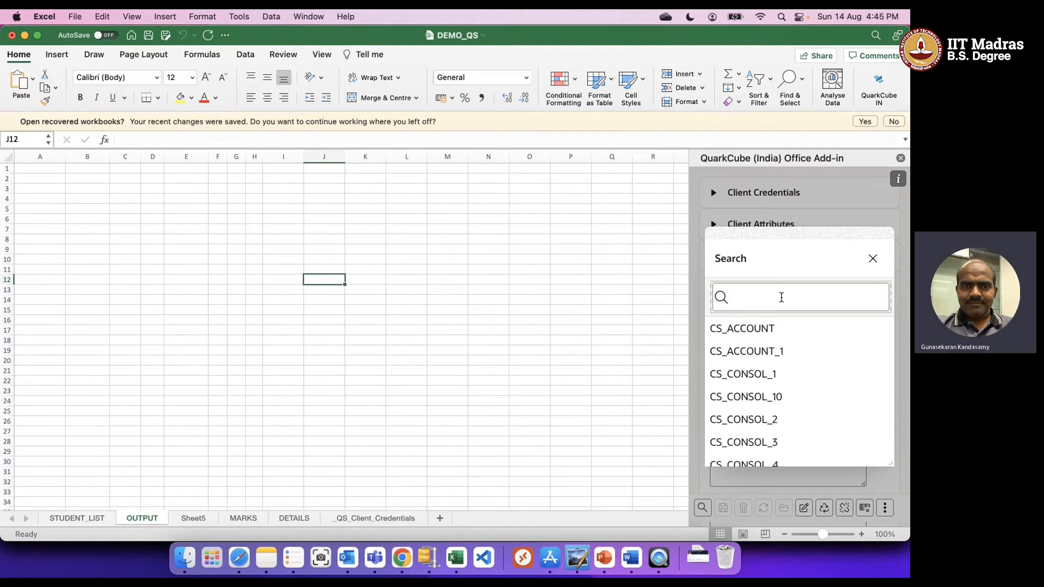
pyautogui.write('DEMO_')
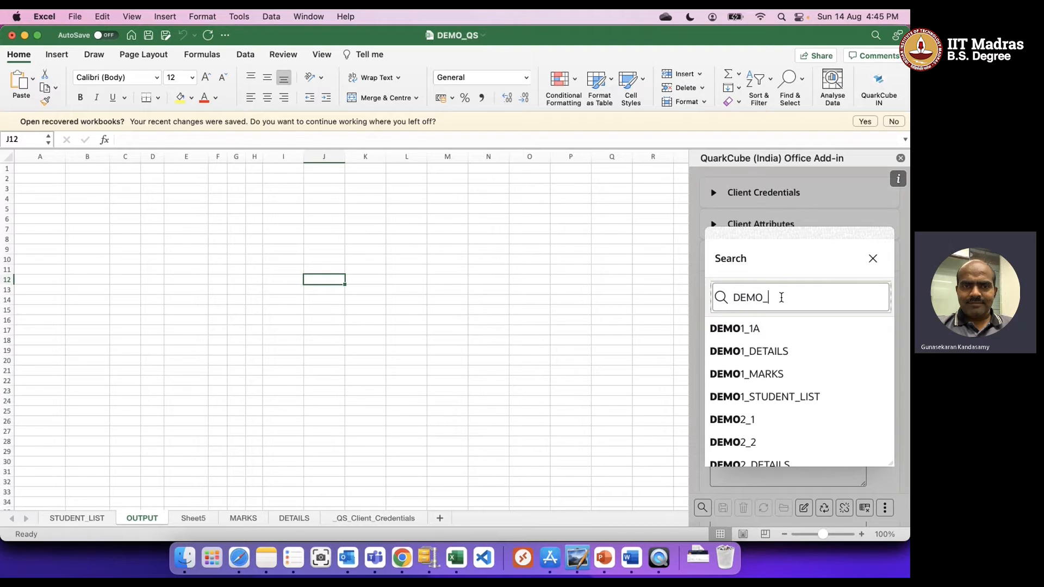
pyautogui.write('QS')
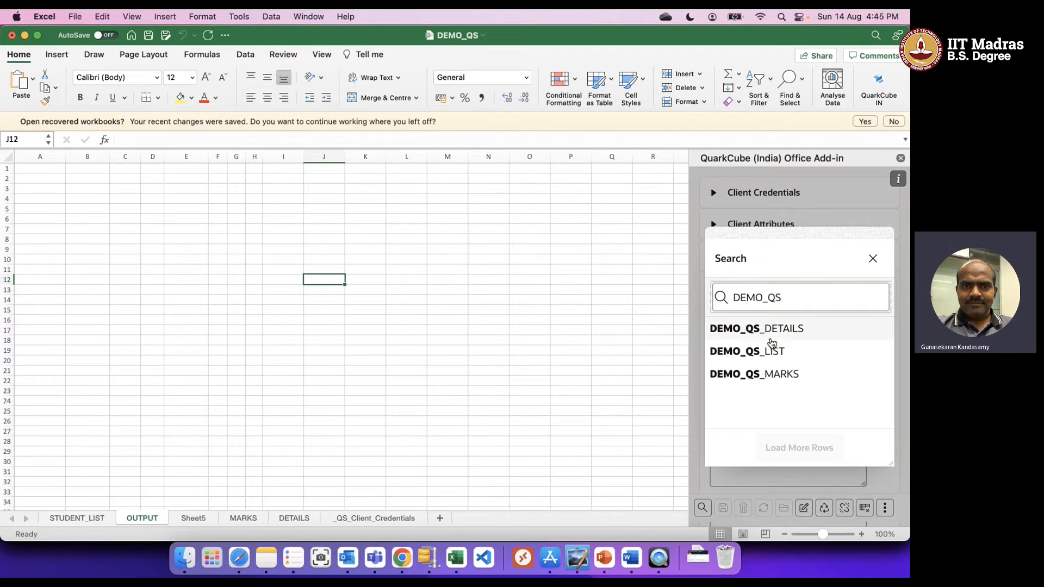
pyautogui.click(770, 352)
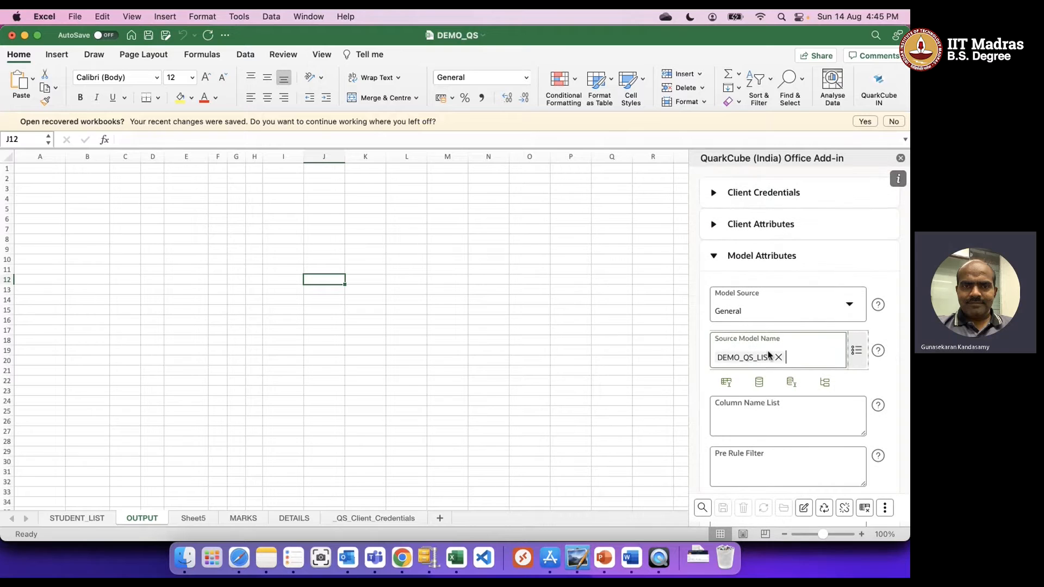
pyautogui.click(761, 384)
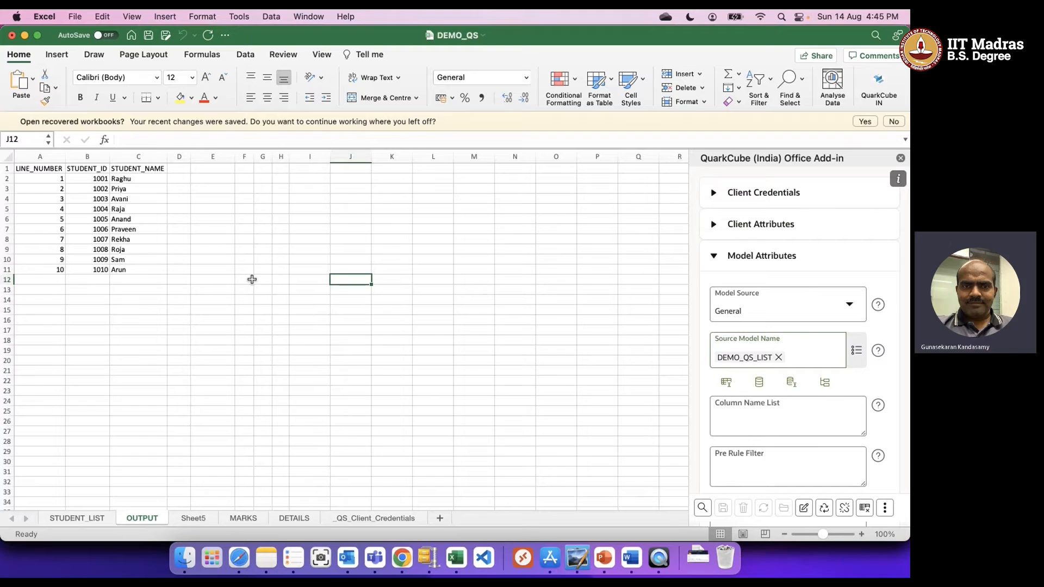
# Step: Copy the STUDENT_ID header from the OUTPUT sheet into the model's Column Name List
pyautogui.click(755, 416)
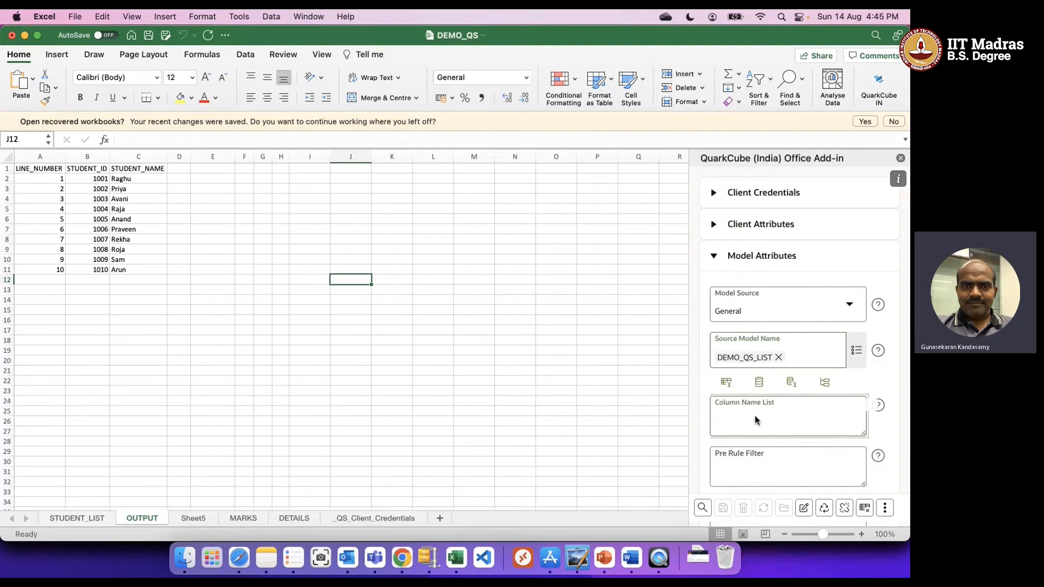
pyautogui.scroll(-2, 755, 415)
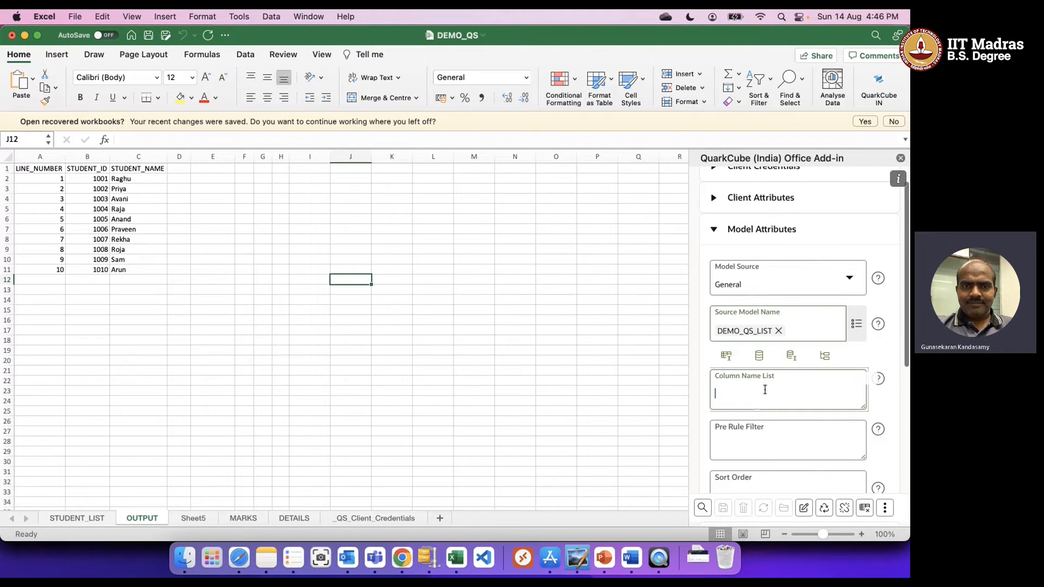
pyautogui.click(107, 169)
pyautogui.press('super+c')
pyautogui.click(778, 401)
pyautogui.press('super+v')
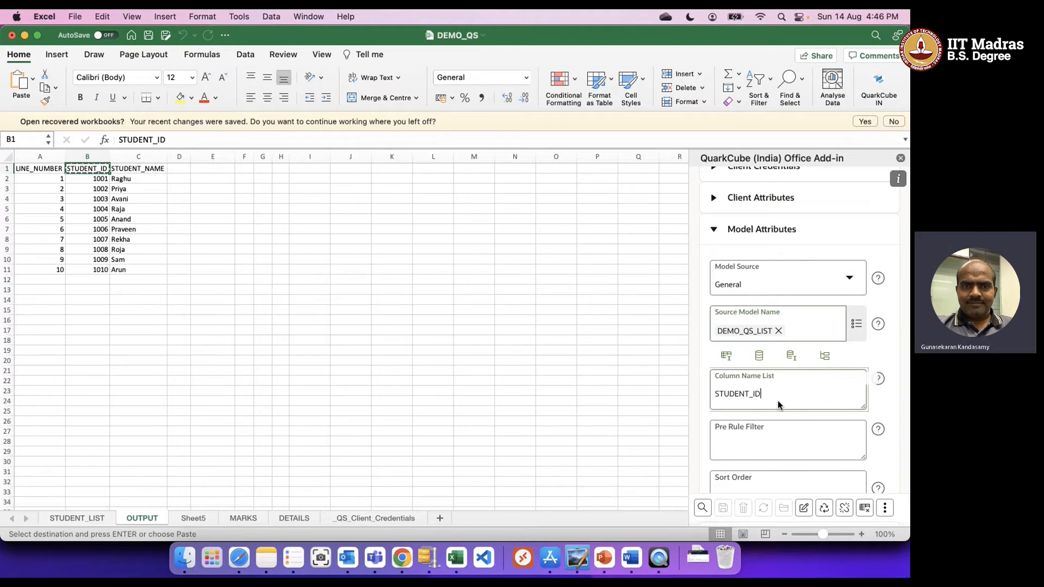
pyautogui.click(785, 445)
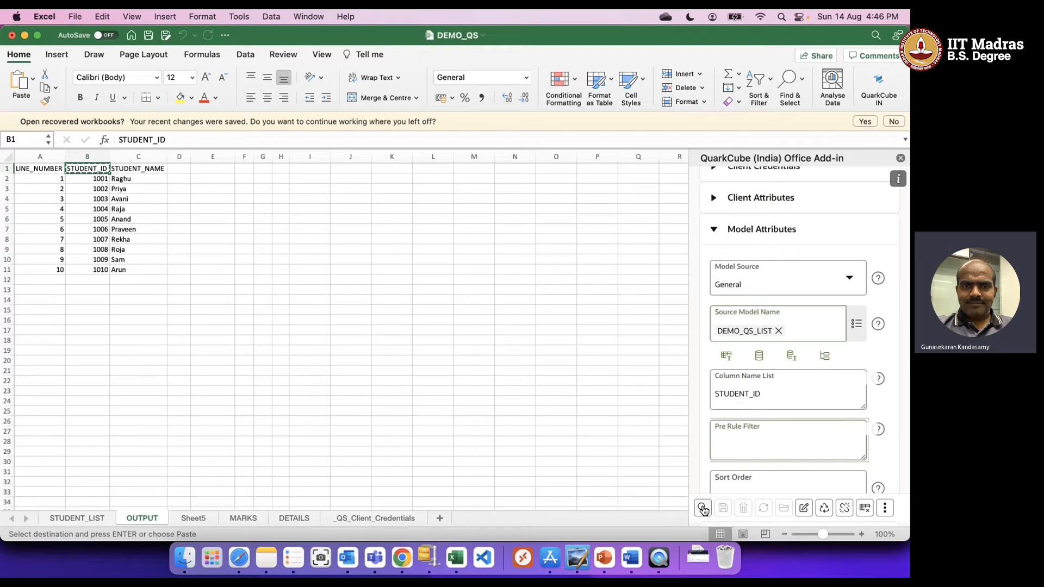
# Step: Clear the OUTPUT sheet and retrieve only STUDENT_ID, and rerun the query with STUDENT_NAME added to the Column Name List
pyautogui.click(865, 510)
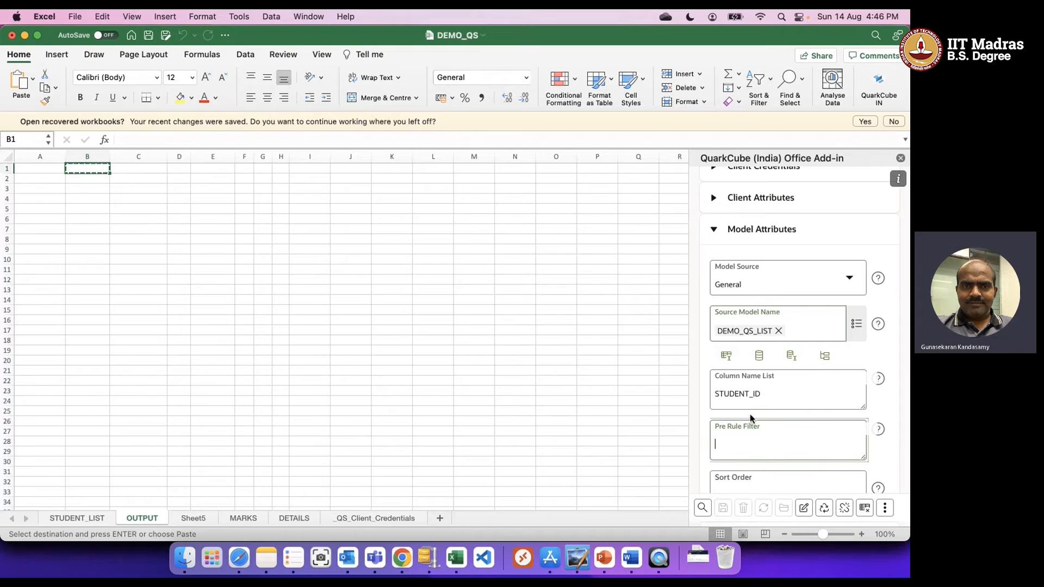
pyautogui.click(703, 508)
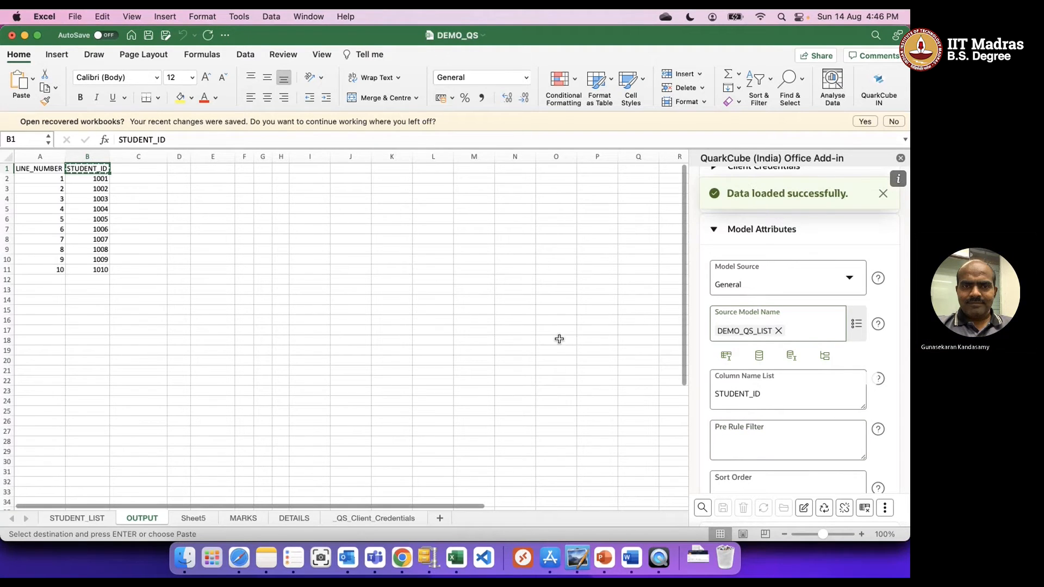
pyautogui.click(782, 396)
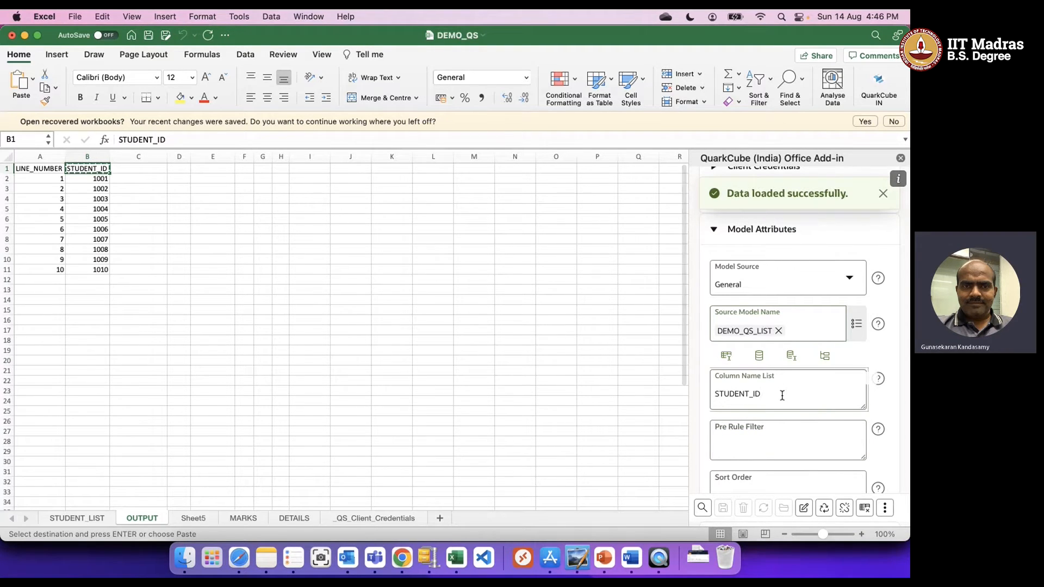
pyautogui.write(', STUDENT')
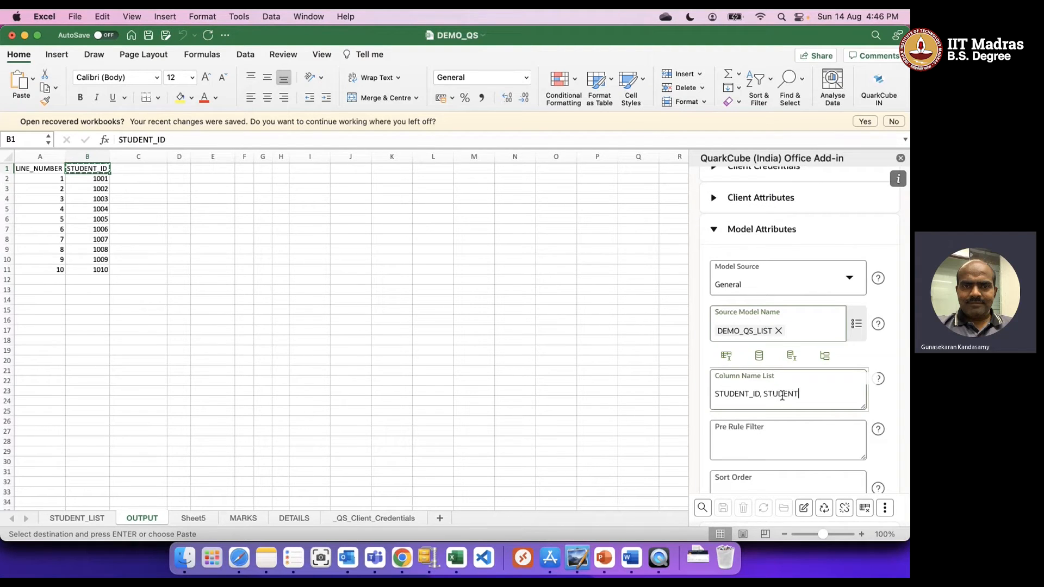
pyautogui.write('_NAME')
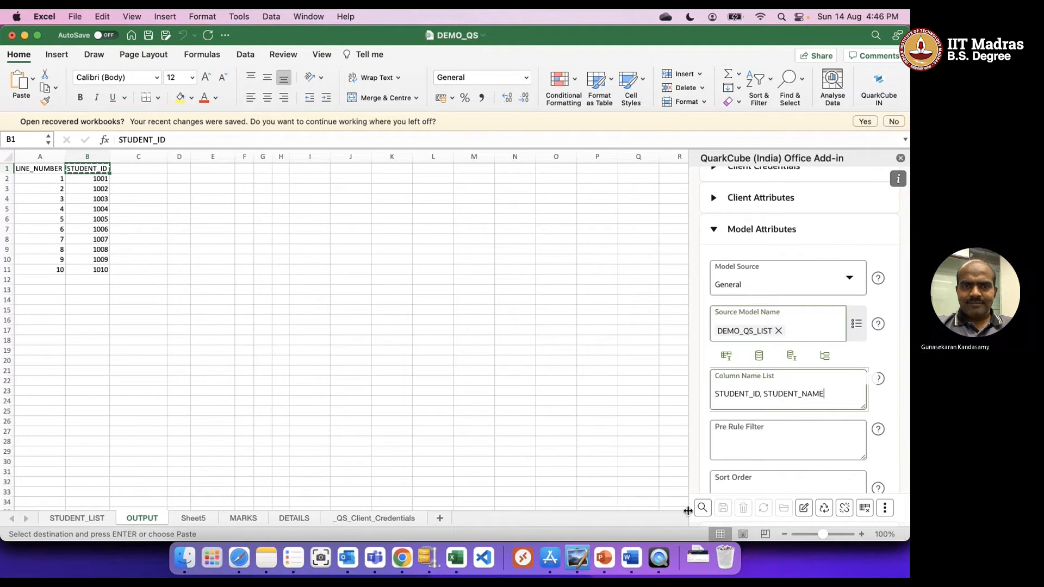
pyautogui.click(703, 508)
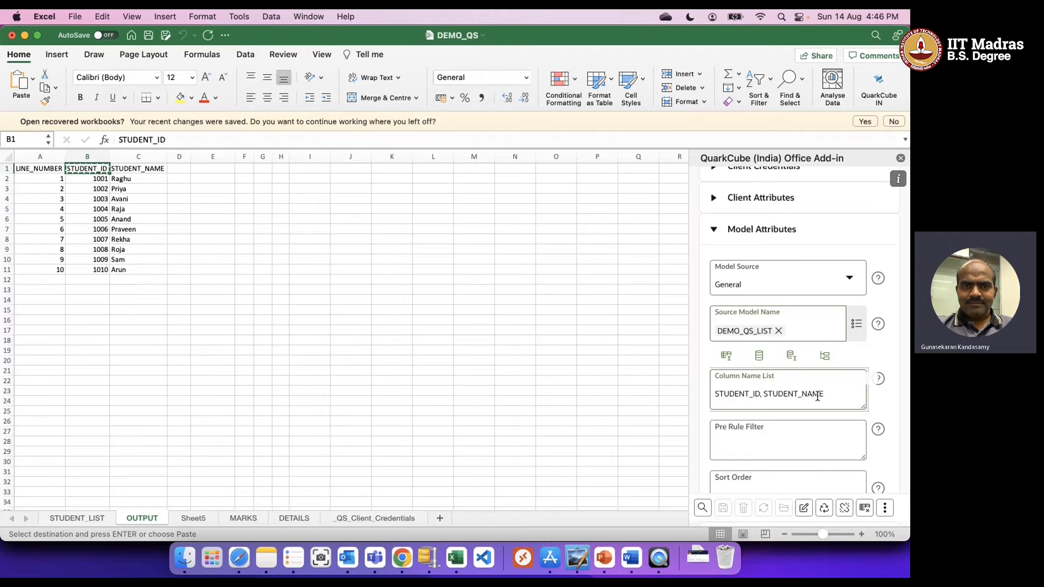
# Step: Set the Pre Rule Filter to STUDENT_ID = 1004 and retrieve the matching rows into the cleared OUTPUT sheet
pyautogui.scroll(-2, 817, 396)
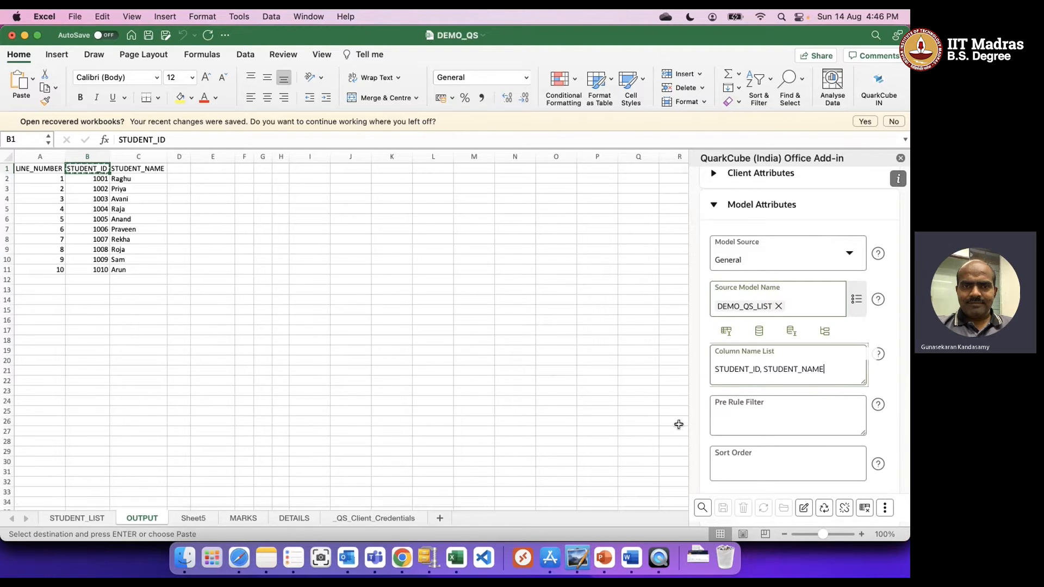
pyautogui.click(761, 424)
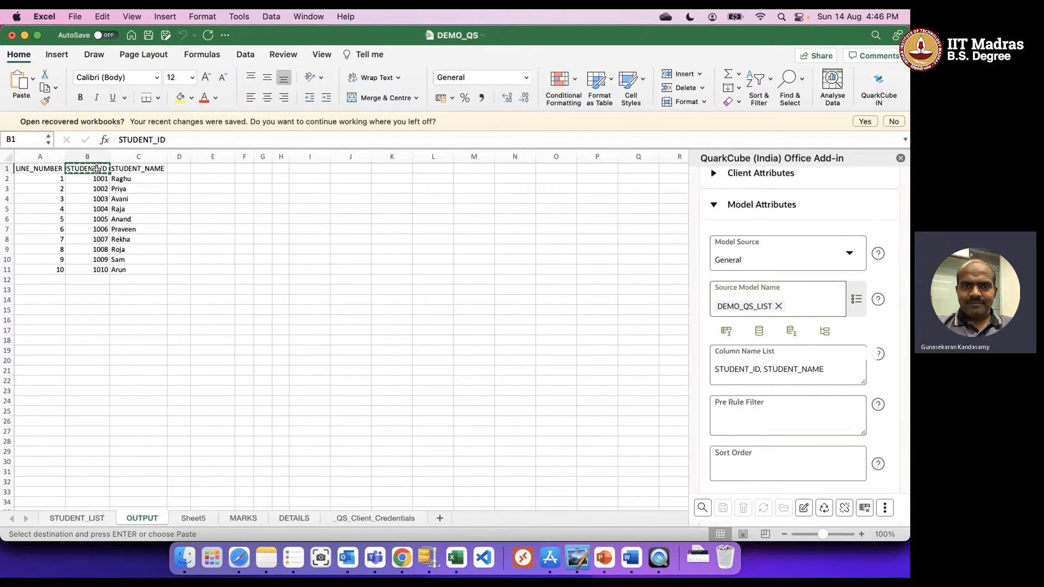
pyautogui.click(767, 420)
pyautogui.press('super+v')
pyautogui.write('= 1004')
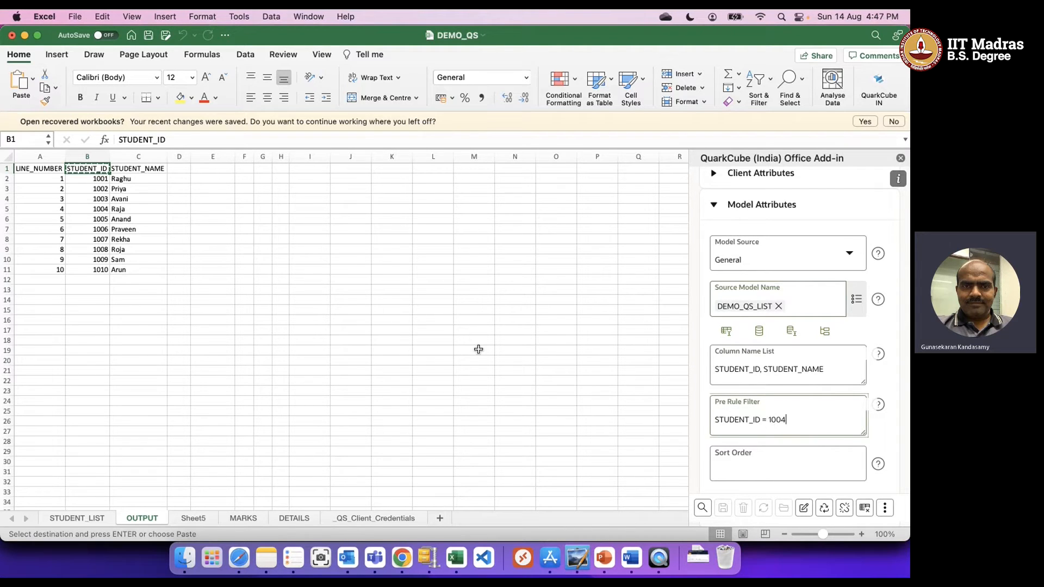
pyautogui.click(865, 508)
pyautogui.click(702, 508)
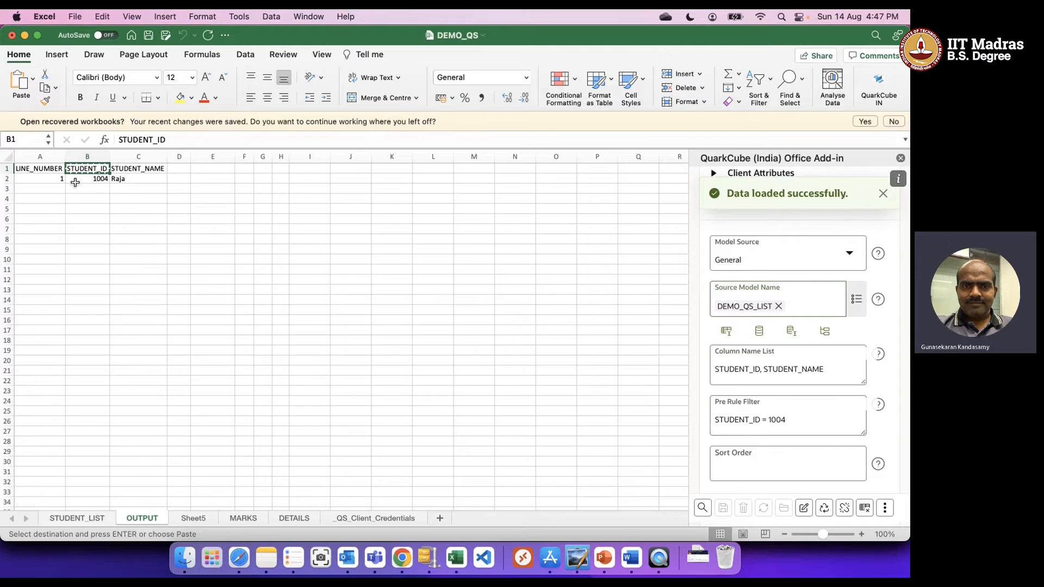
# Step: Change the Pre Rule Filter to STUDENT_ID <> 1004 and retrieve the data again
pyautogui.click(764, 424)
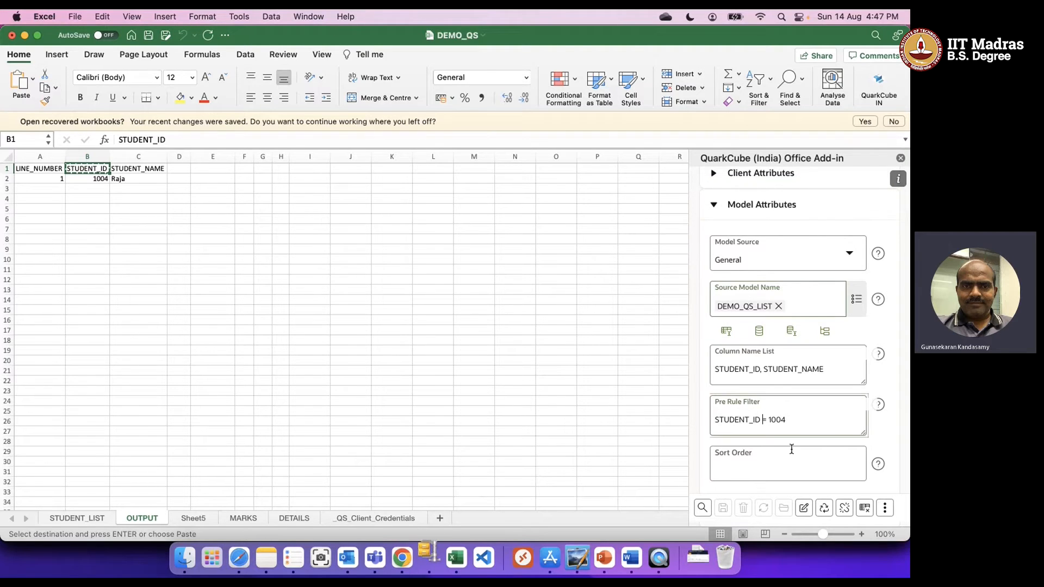
pyautogui.press('BackSpace')
pyautogui.write('<>')
pyautogui.click(702, 507)
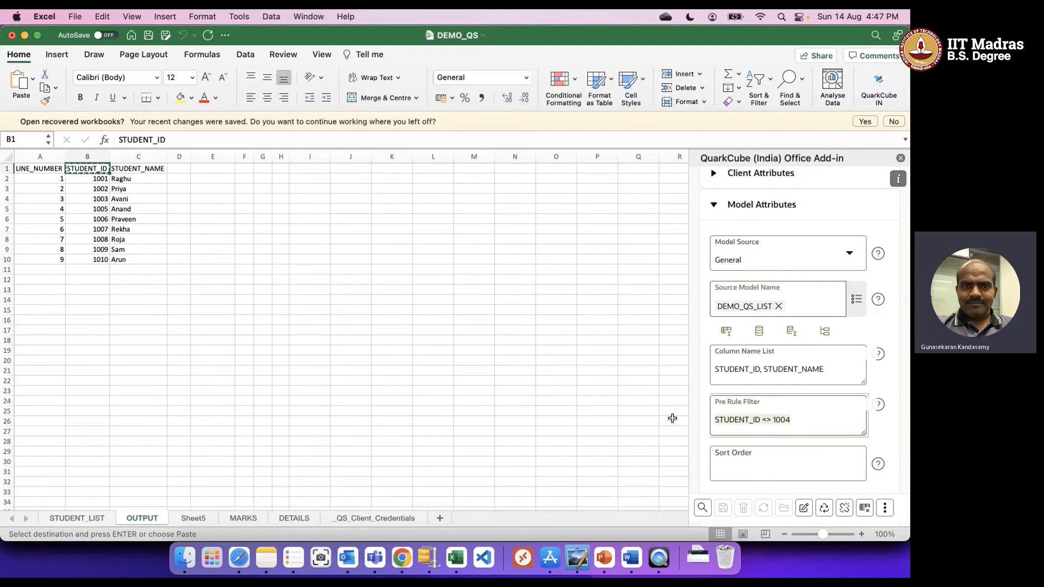
# Step: Copy the STUDENT_NAME header from the OUTPUT sheet into the Sort Order and retrieve the sorted data
pyautogui.click(725, 474)
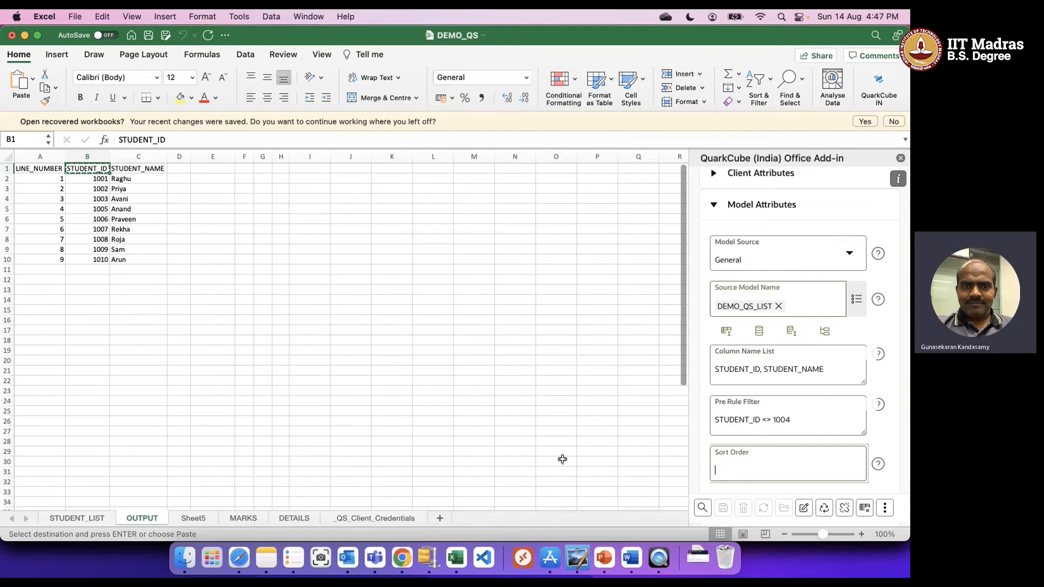
pyautogui.click(159, 160)
pyautogui.click(139, 169)
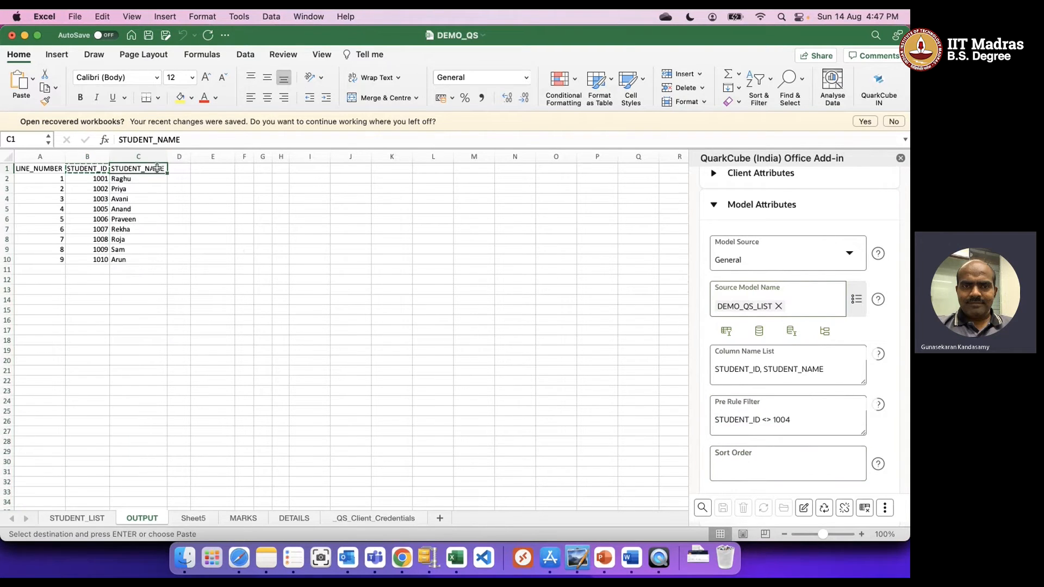
pyautogui.press('super+c')
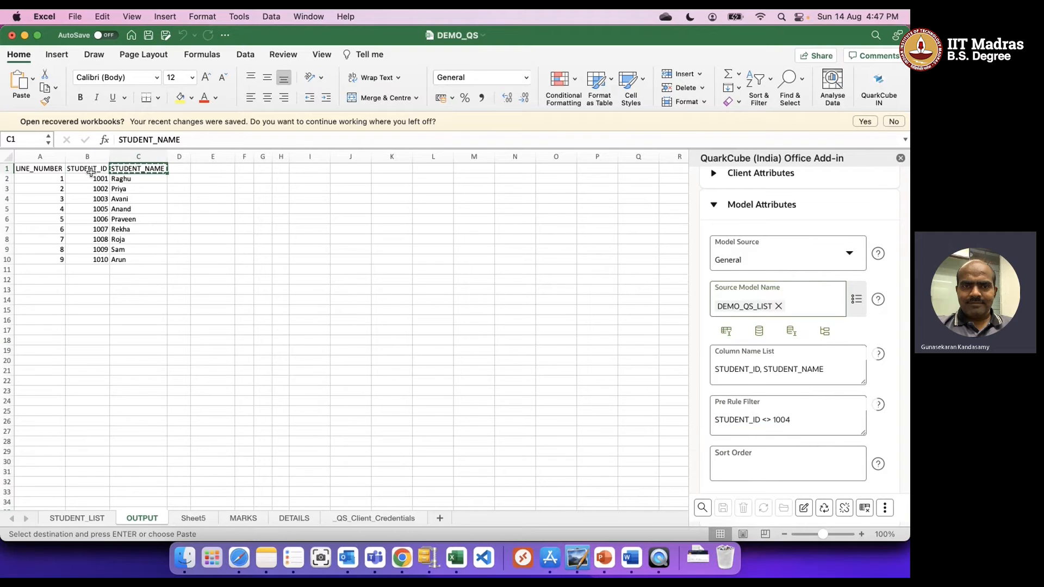
pyautogui.click(761, 470)
pyautogui.press('super+v')
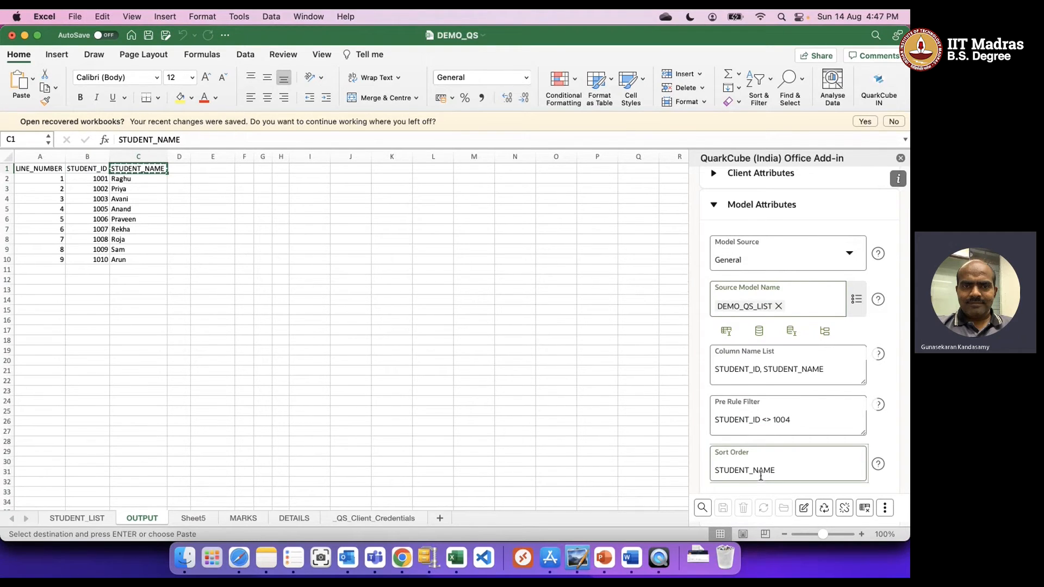
pyautogui.click(703, 507)
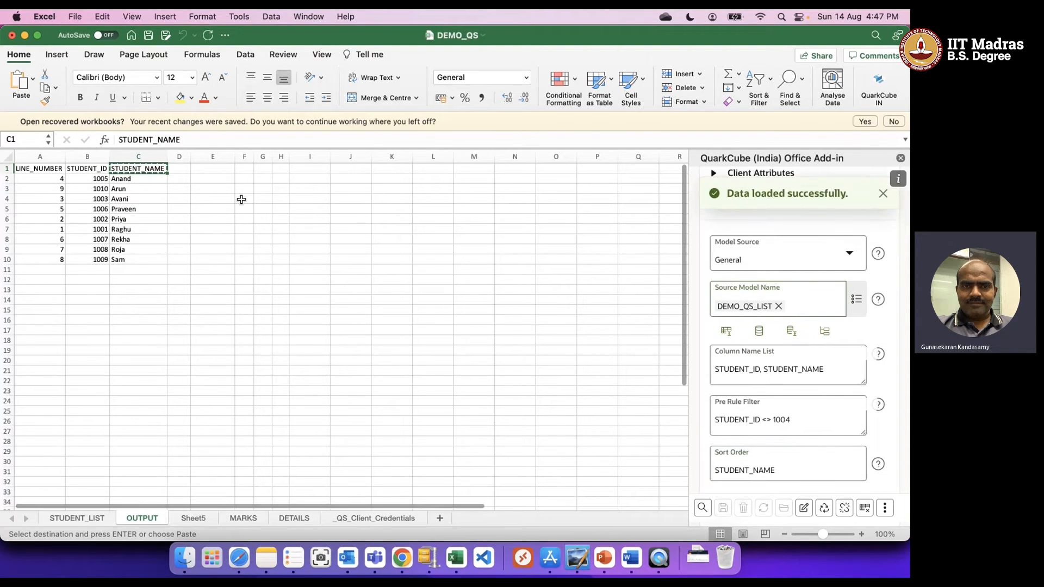
# Step: Clear the Sort Order and the Pre Rule Filter, and retrieve the unfiltered data
pyautogui.moveTo(804, 473); pyautogui.dragTo(699, 465)
pyautogui.press('BackSpace')
pyautogui.moveTo(808, 419); pyautogui.dragTo(700, 406)
pyautogui.press('BackSpace')
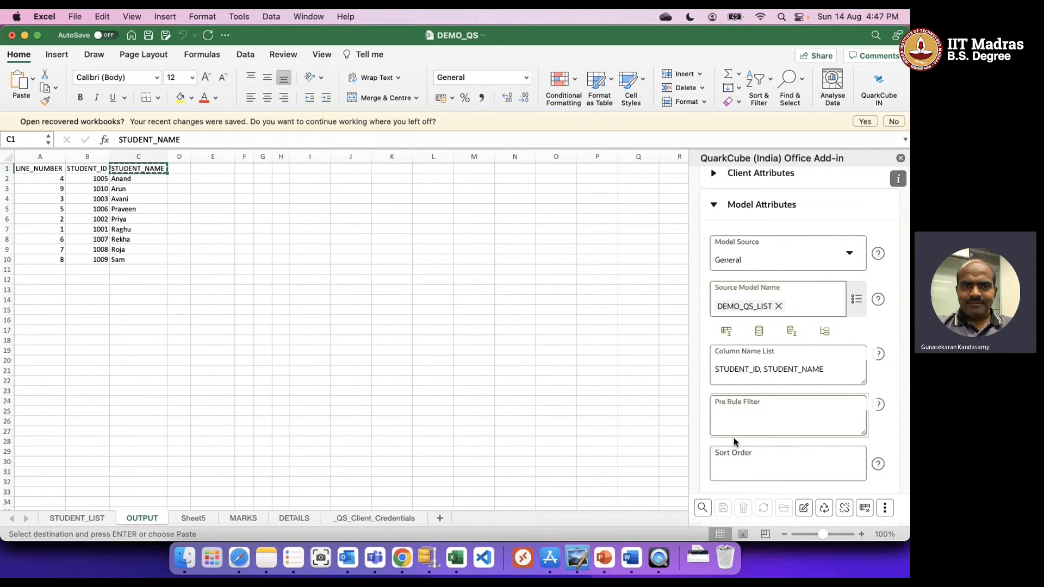
pyautogui.click(703, 508)
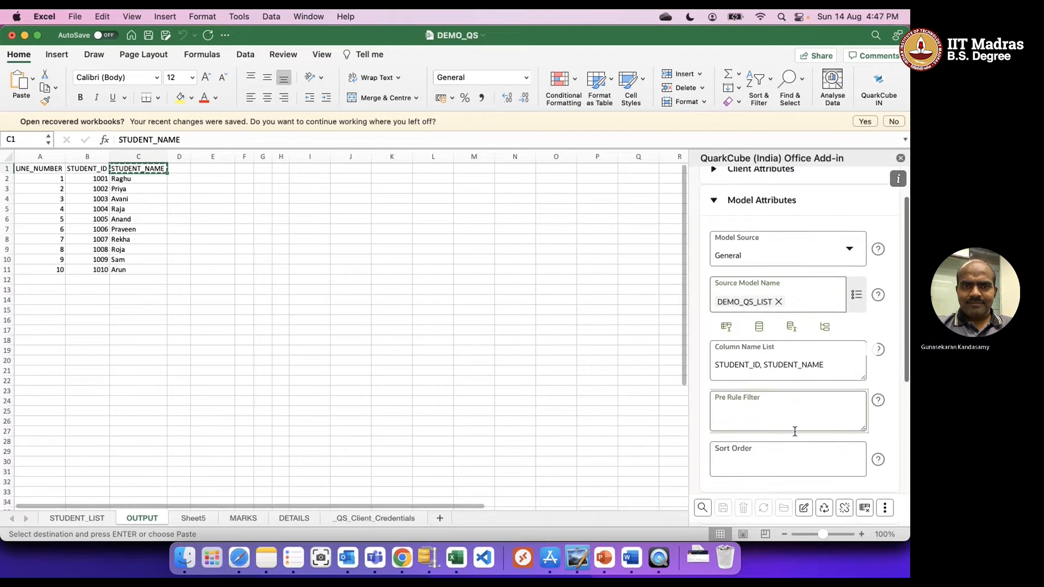
# Step: Expand the Rule Attributes section and look over its Quarks, Dimensions, Measures and Rules fields
pyautogui.scroll(-2, 795, 431)
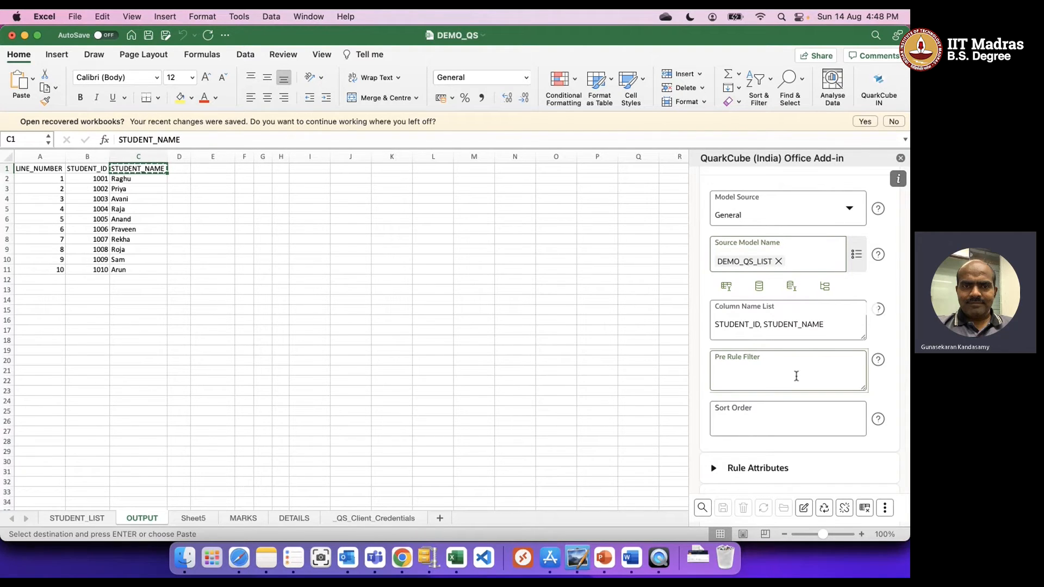
pyautogui.click(780, 423)
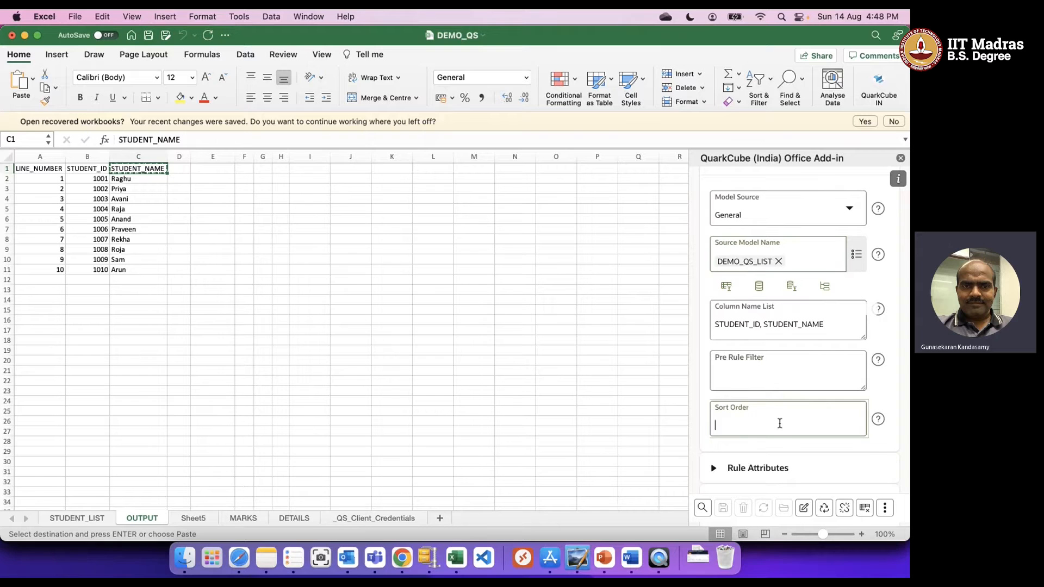
pyautogui.scroll(-2, 780, 424)
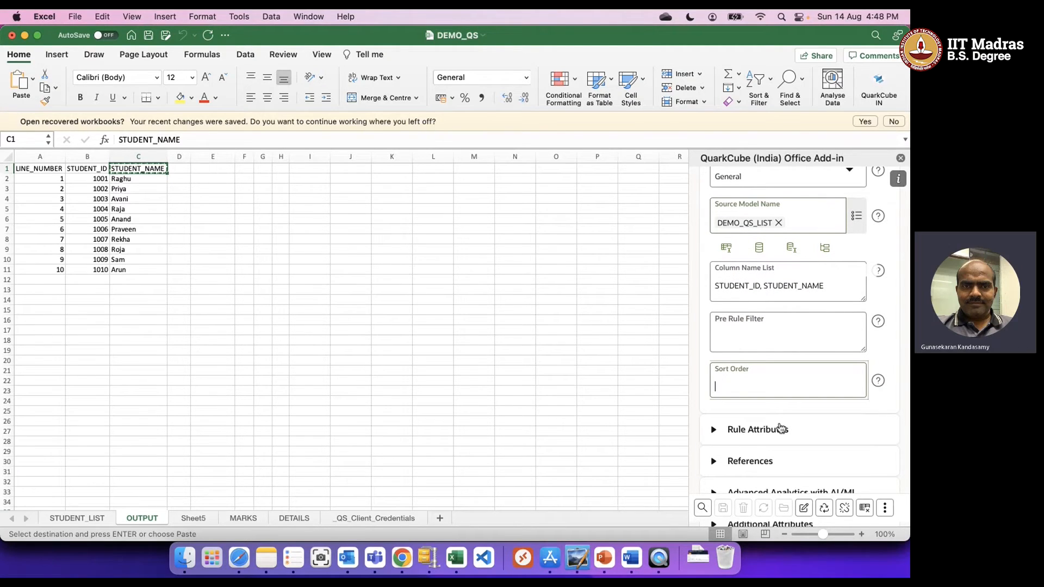
pyautogui.scroll(-2, 782, 429)
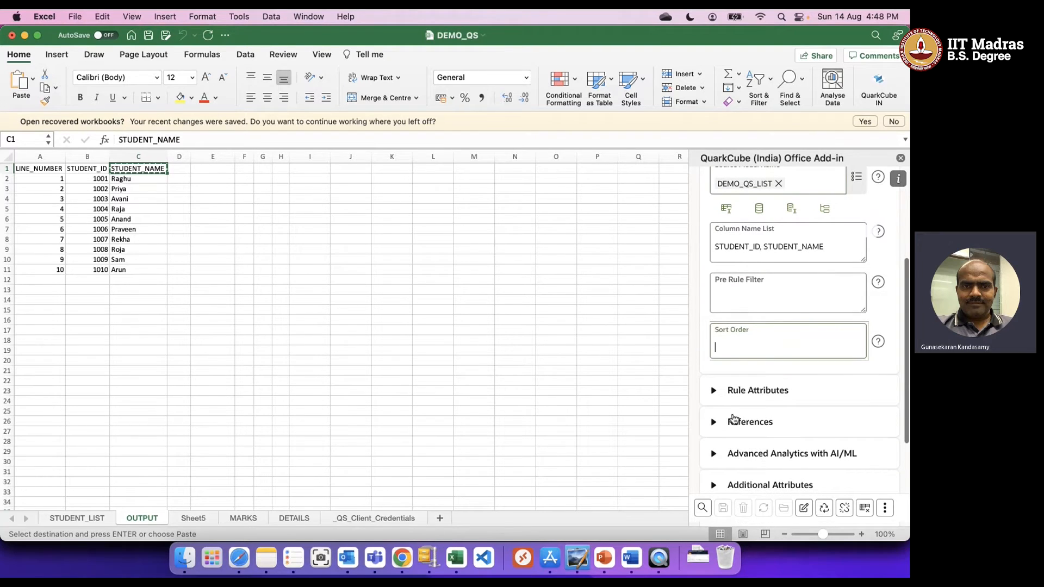
pyautogui.click(714, 390)
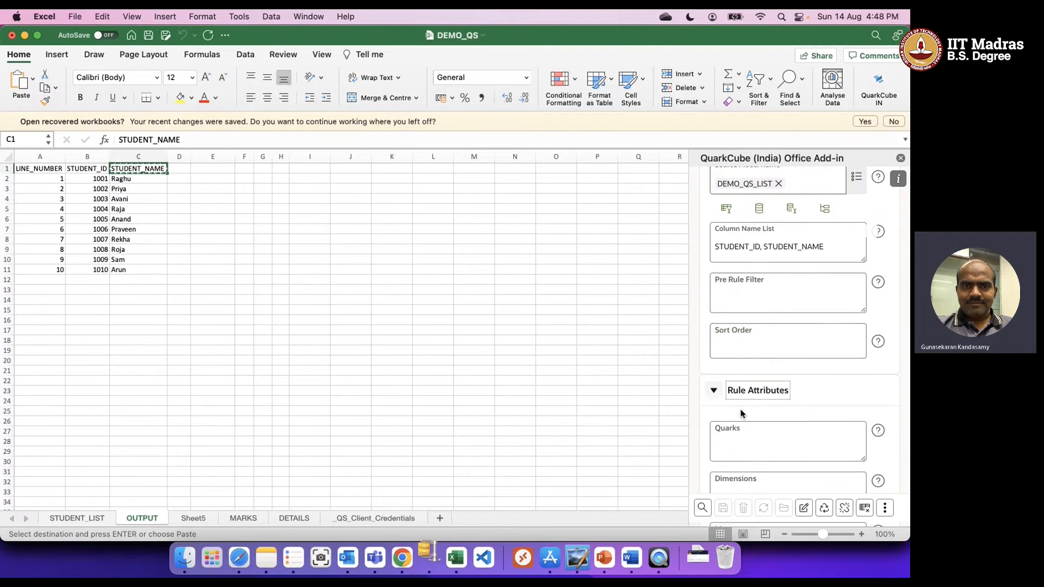
pyautogui.click(795, 443)
pyautogui.scroll(-5, 795, 444)
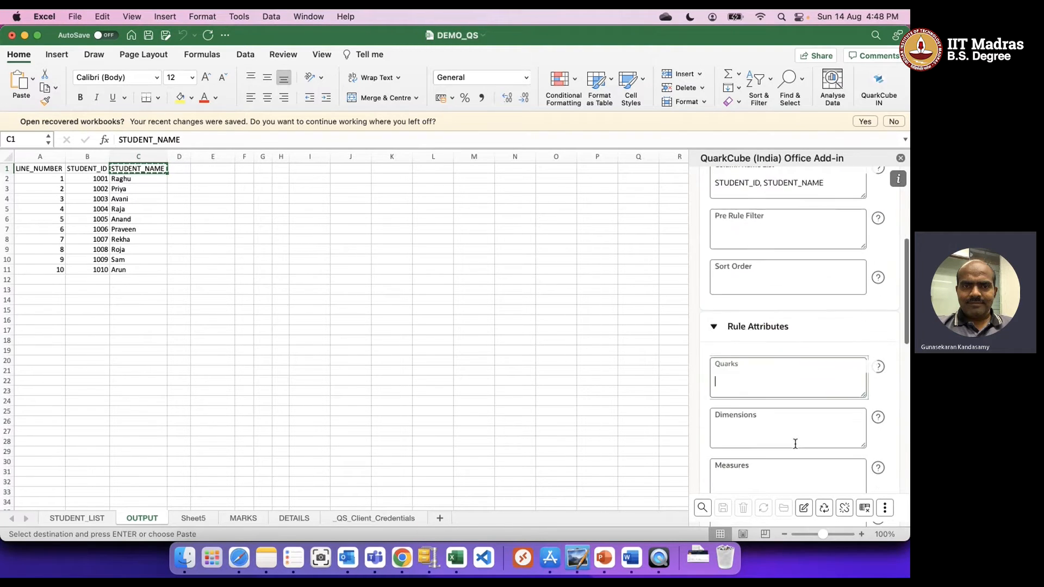
pyautogui.scroll(-7, 795, 444)
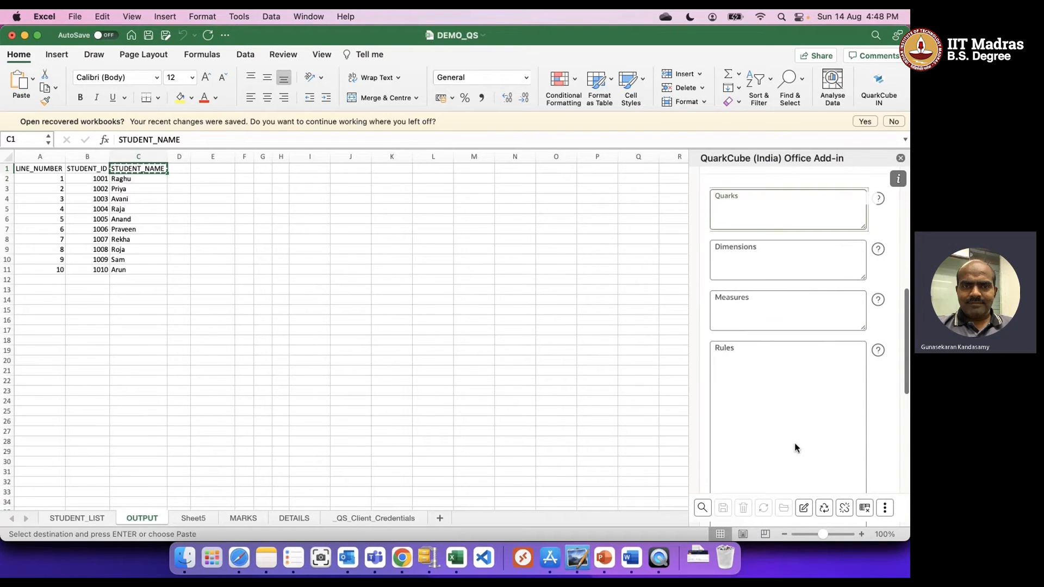
pyautogui.scroll(2, 795, 444)
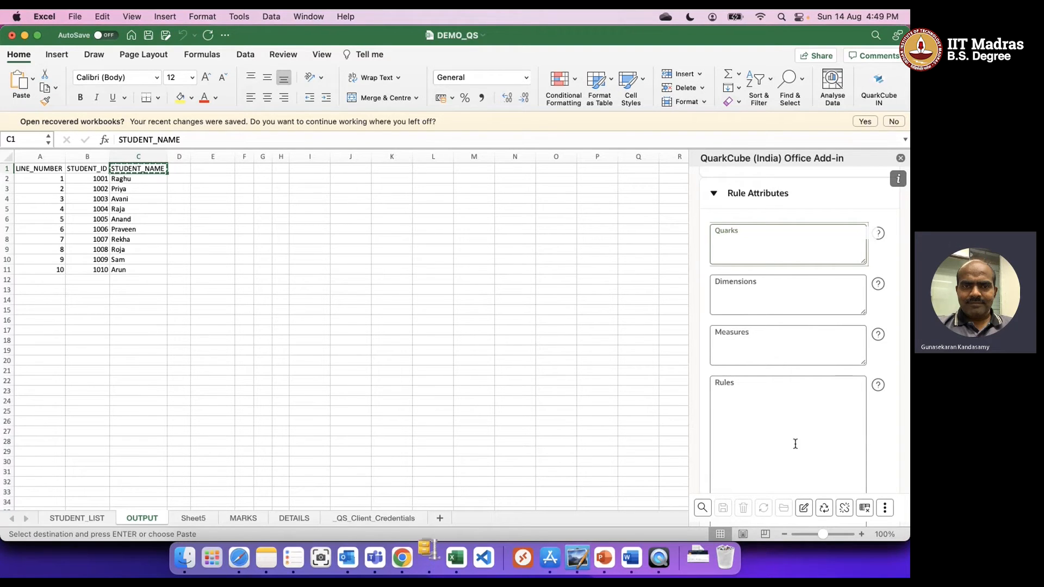
# Step: Copy STUDENT_ID, STUDENT_NAME from the Column Name List into the Dimensions field of the Rule Attributes
pyautogui.click(783, 299)
pyautogui.scroll(5, 783, 299)
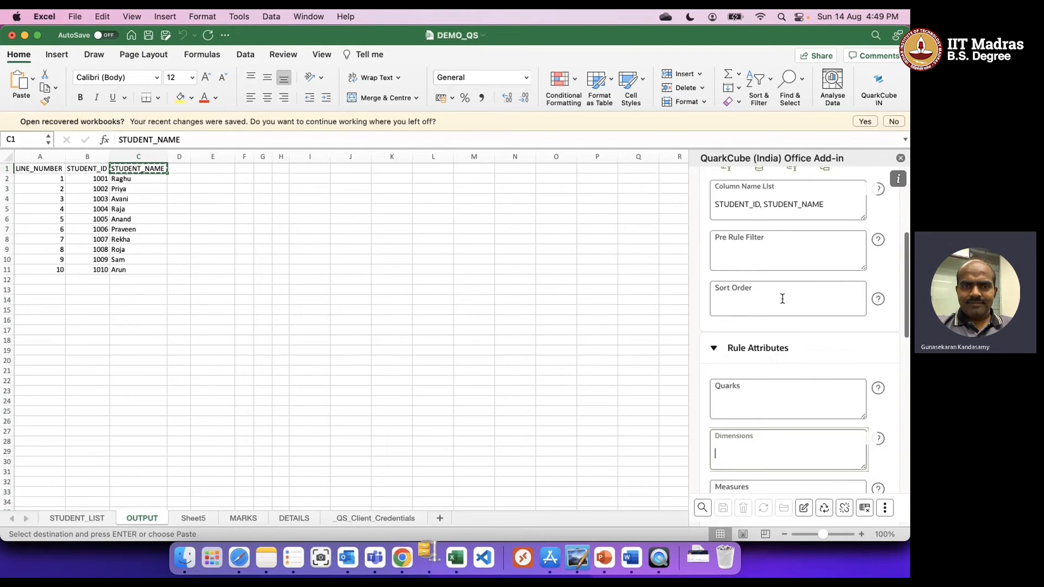
pyautogui.click(828, 237)
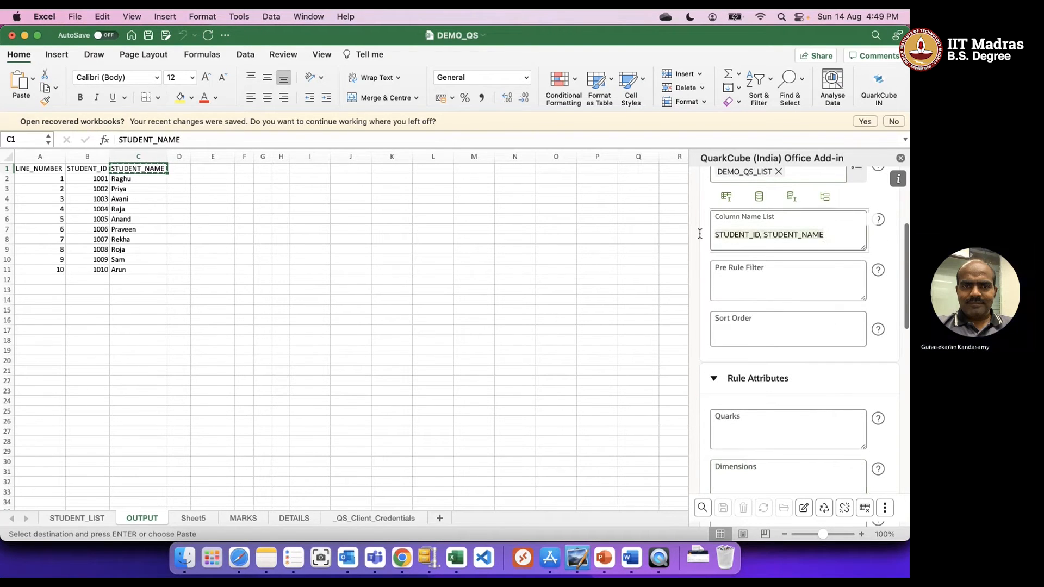
pyautogui.scroll(-2, 737, 366)
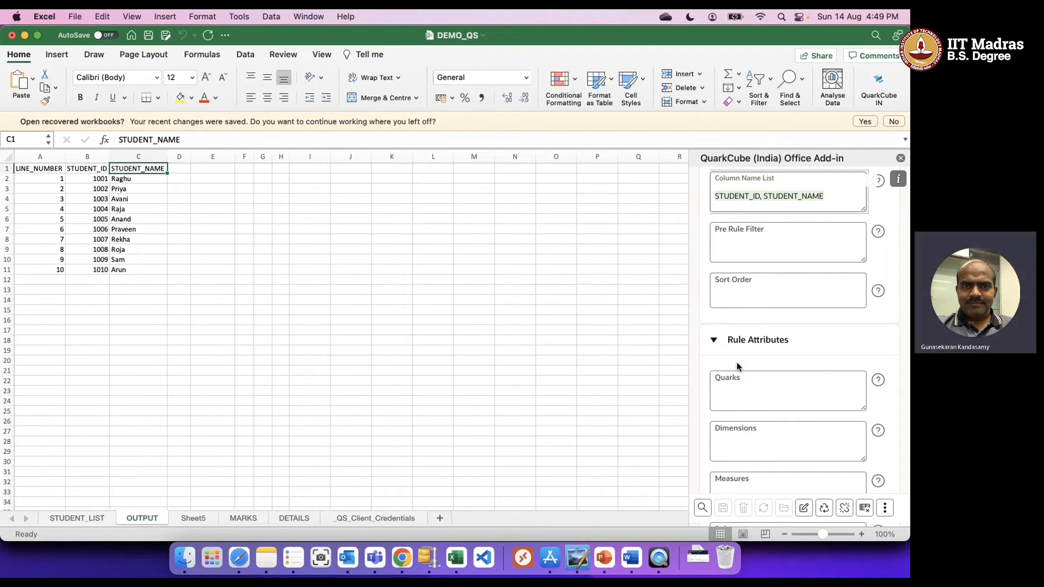
pyautogui.click(750, 393)
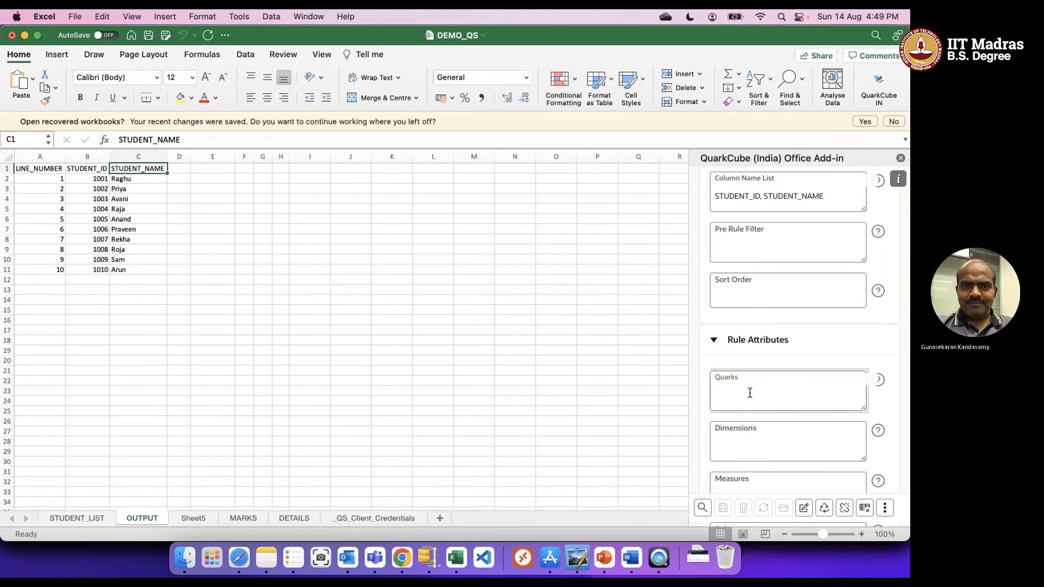
pyautogui.scroll(-2, 750, 393)
pyautogui.click(754, 398)
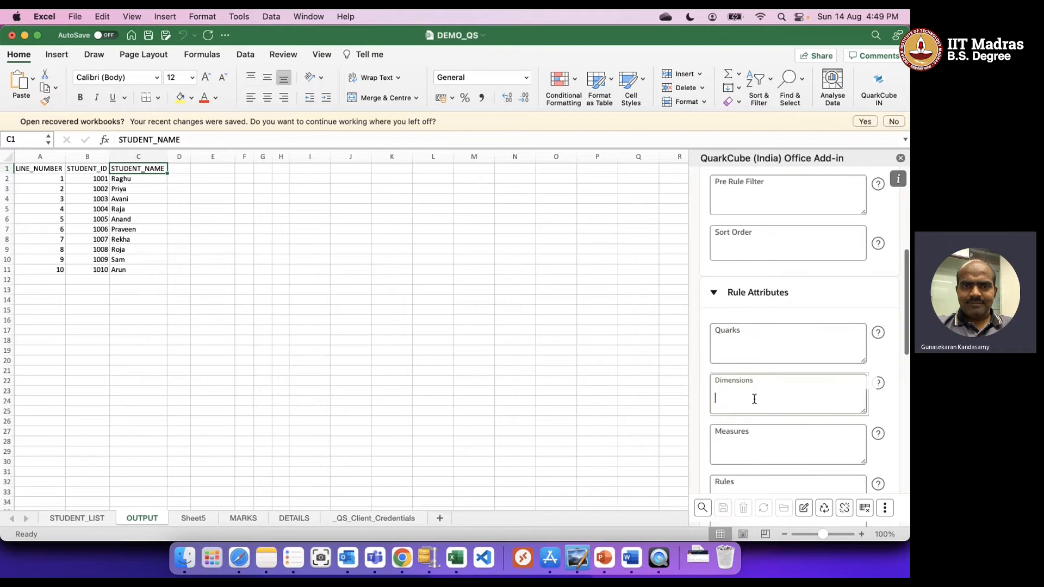
pyautogui.write('STUDENT_ID, STUDENT_NAME')
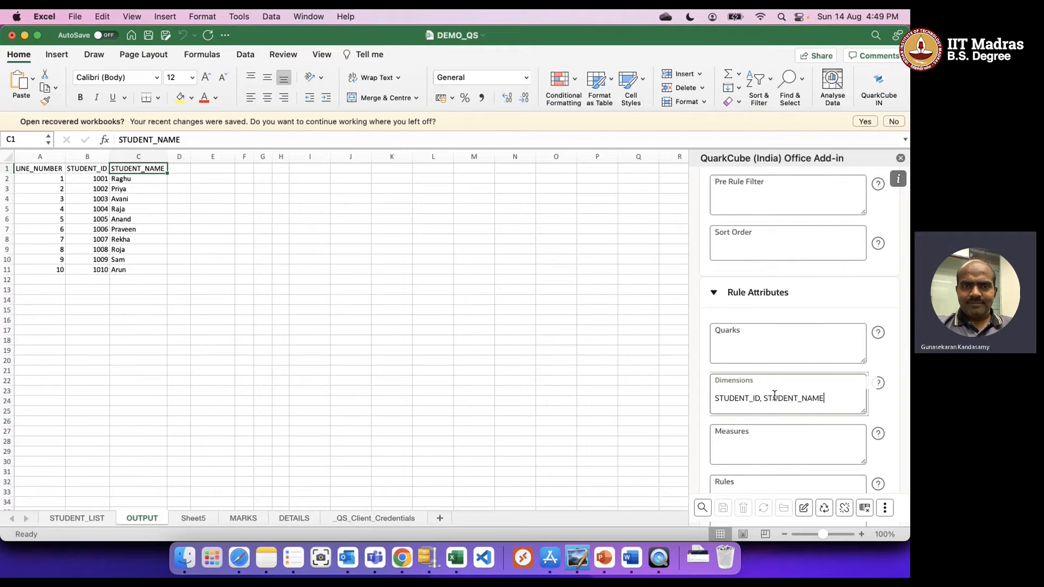
# Step: Enter 0 TEMP in the Measures field of the Rule Attributes and retrieve the data
pyautogui.scroll(3, 777, 397)
pyautogui.scroll(-4, 778, 399)
pyautogui.scroll(-4, 776, 399)
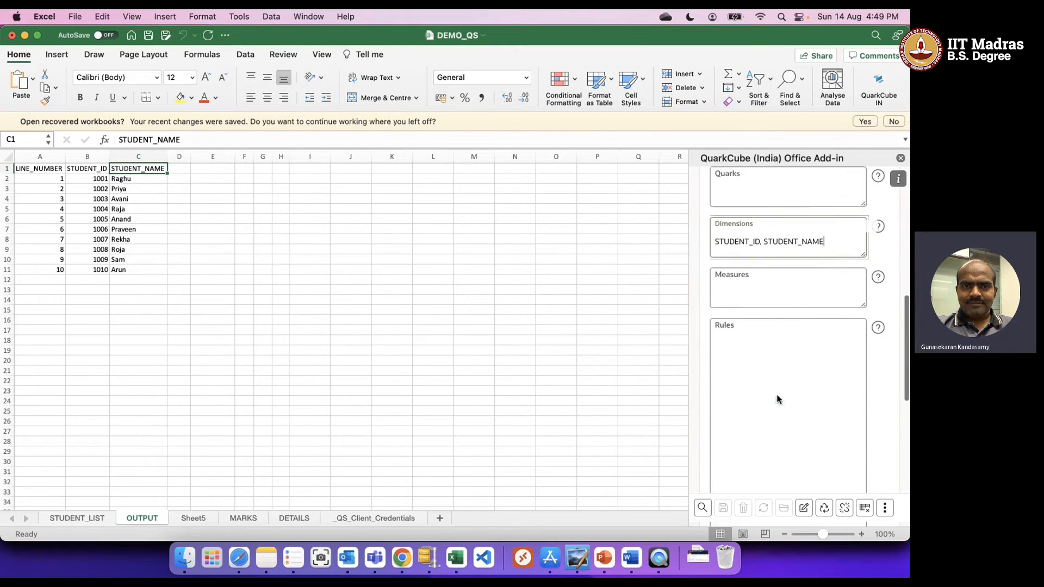
pyautogui.click(752, 283)
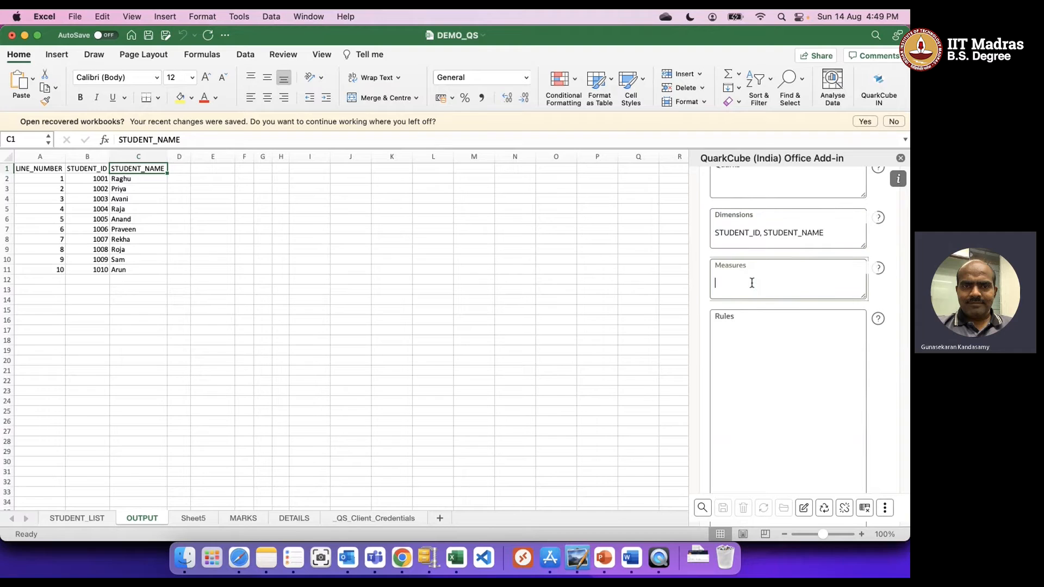
pyautogui.write('TEMP')
pyautogui.write('0')
pyautogui.click(745, 356)
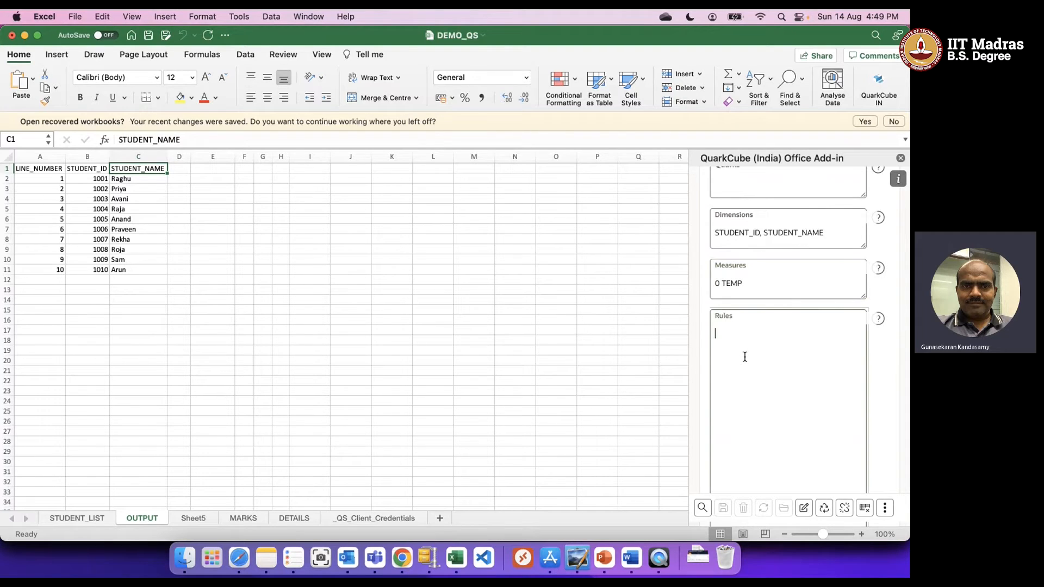
pyautogui.click(865, 508)
pyautogui.click(702, 509)
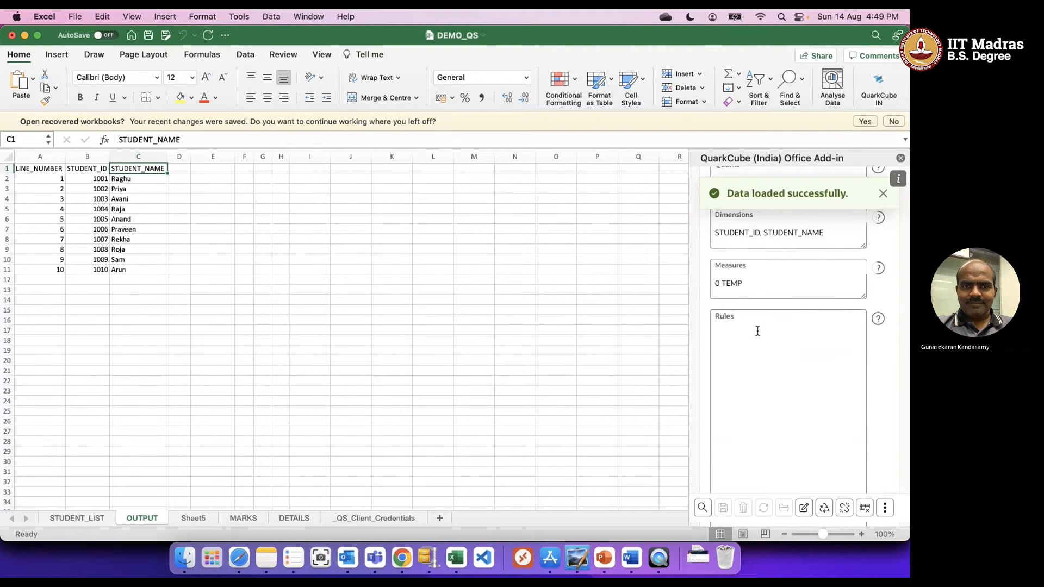
# Step: Append TEMP to the Column Name List after STUDENT_NAME and retrieve the data to the OUTPUT sheet
pyautogui.scroll(2, 763, 341)
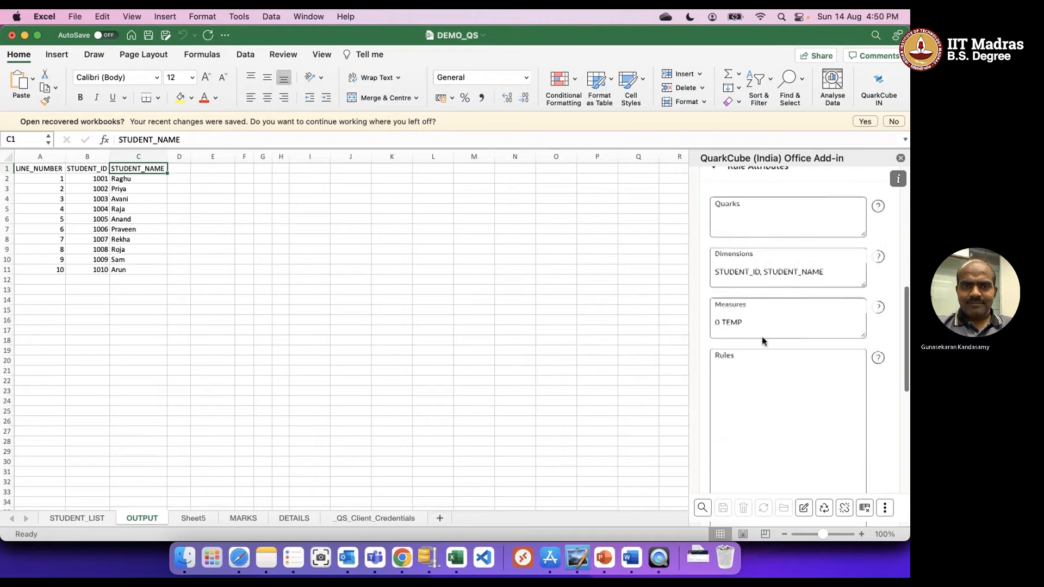
pyautogui.scroll(2, 763, 341)
pyautogui.click(737, 388)
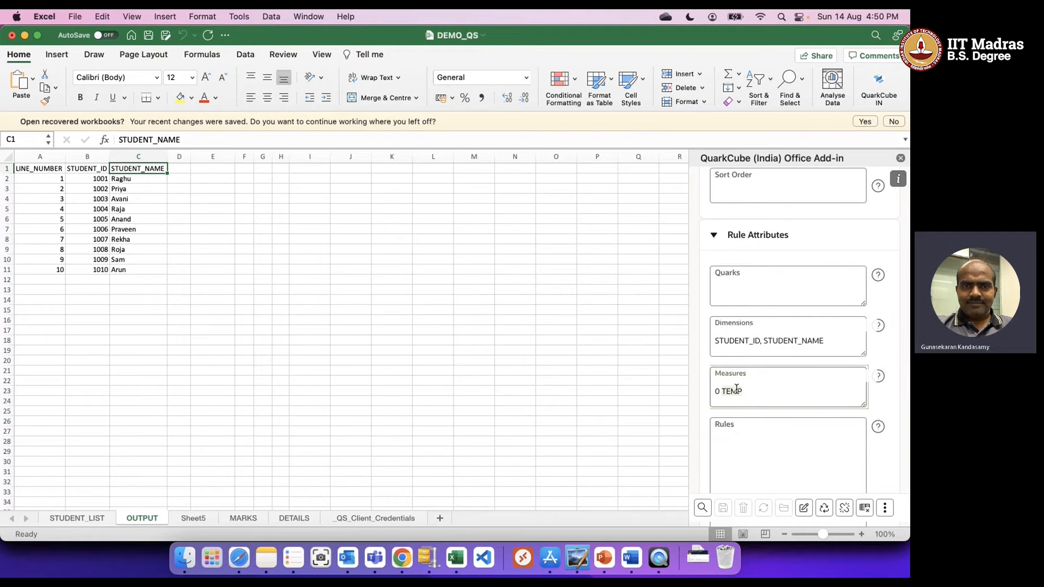
pyautogui.scroll(5, 788, 391)
pyautogui.click(830, 399)
pyautogui.write(', TEMP')
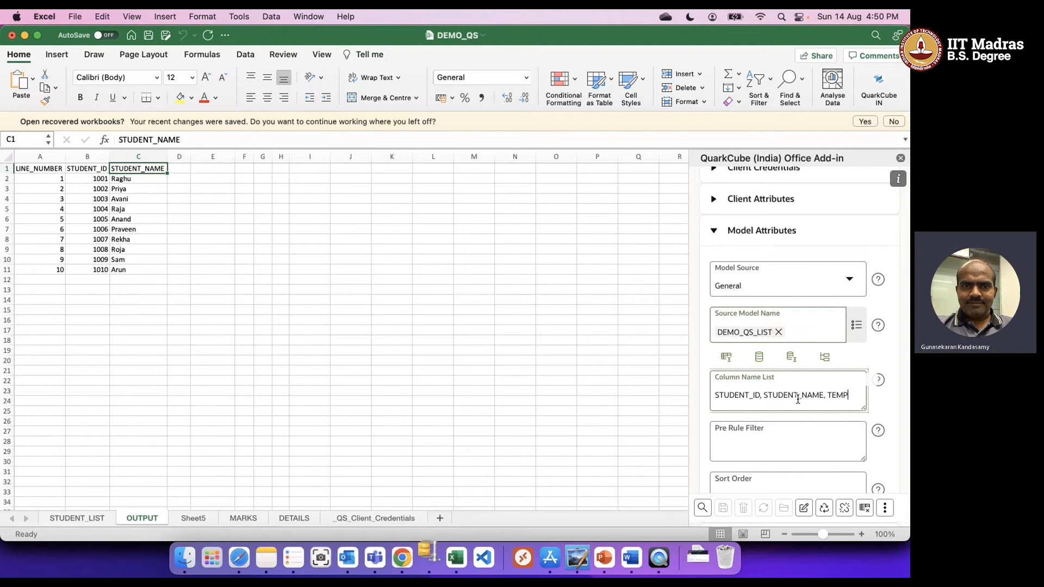
pyautogui.click(703, 508)
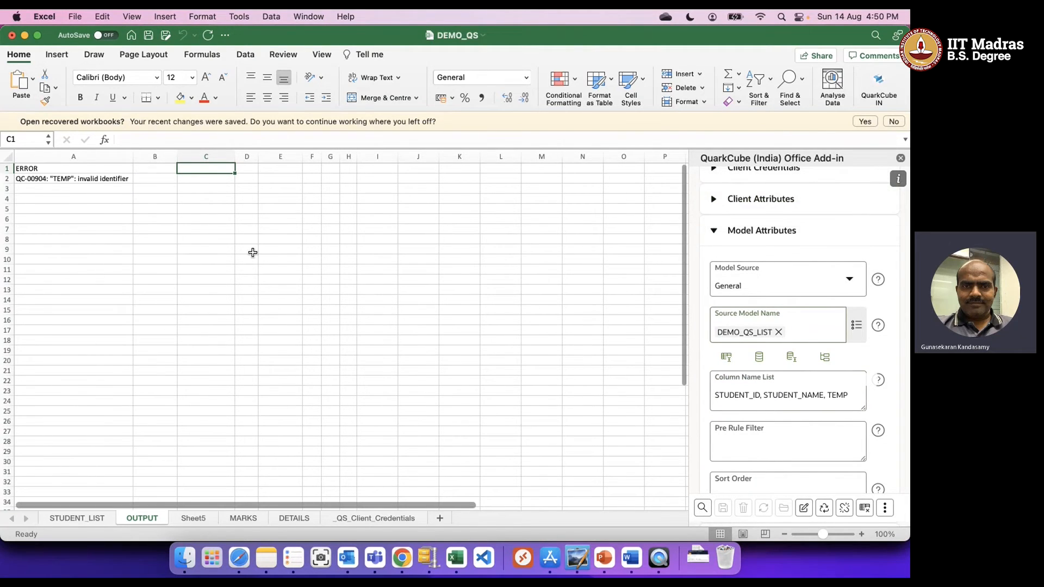
pyautogui.click(105, 180)
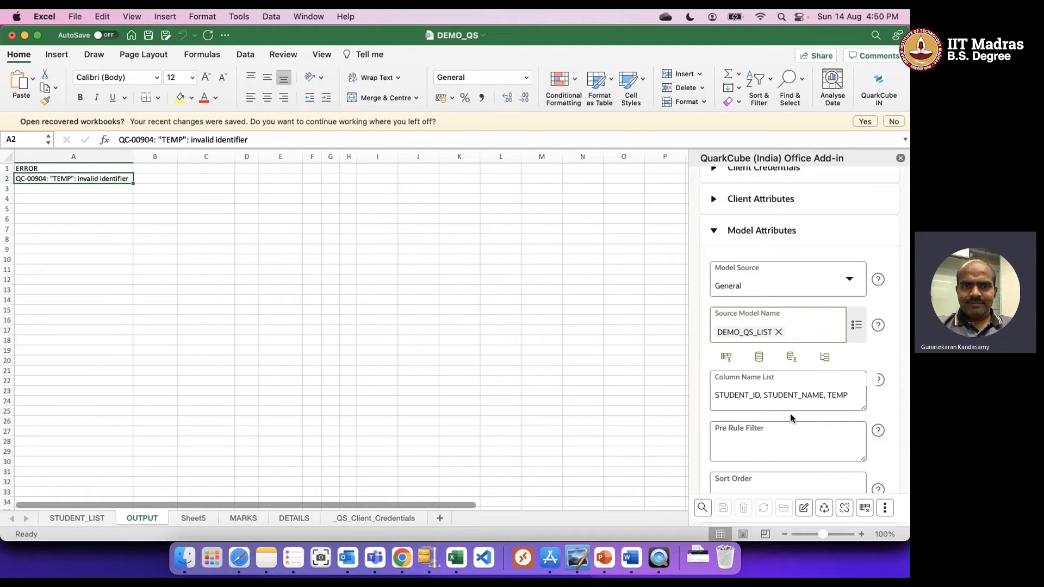
pyautogui.click(838, 393)
# Step: Enter the bracketed rule (TEMP[ANY,ANY]=123) in the Rules field, retrieve the data, and check the TEMP column
pyautogui.scroll(-10, 838, 395)
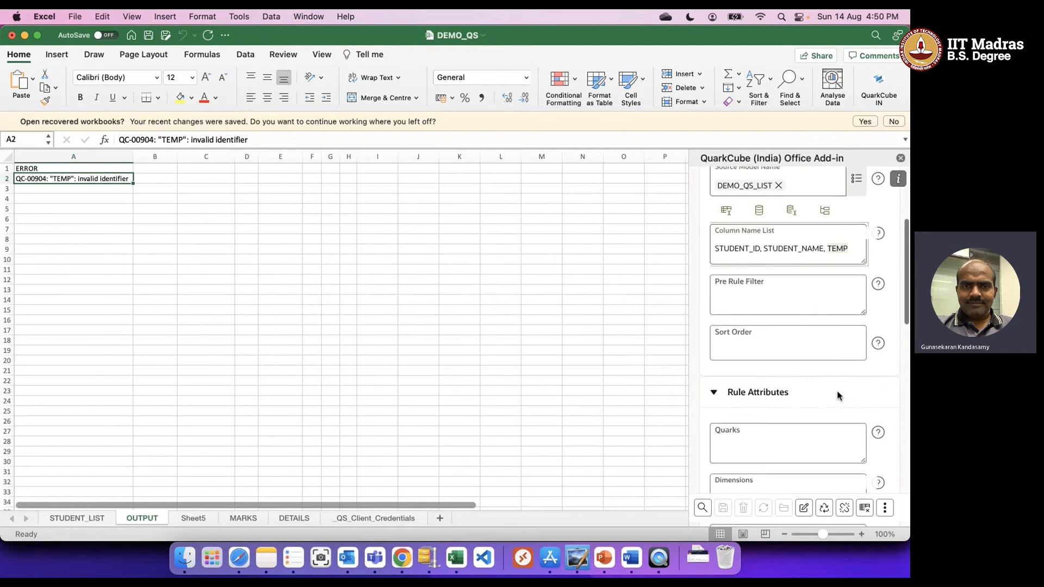
pyautogui.click(781, 403)
pyautogui.write('(')
pyautogui.press('Return')
pyautogui.write(')')
pyautogui.press('Up')
pyautogui.press('Return')
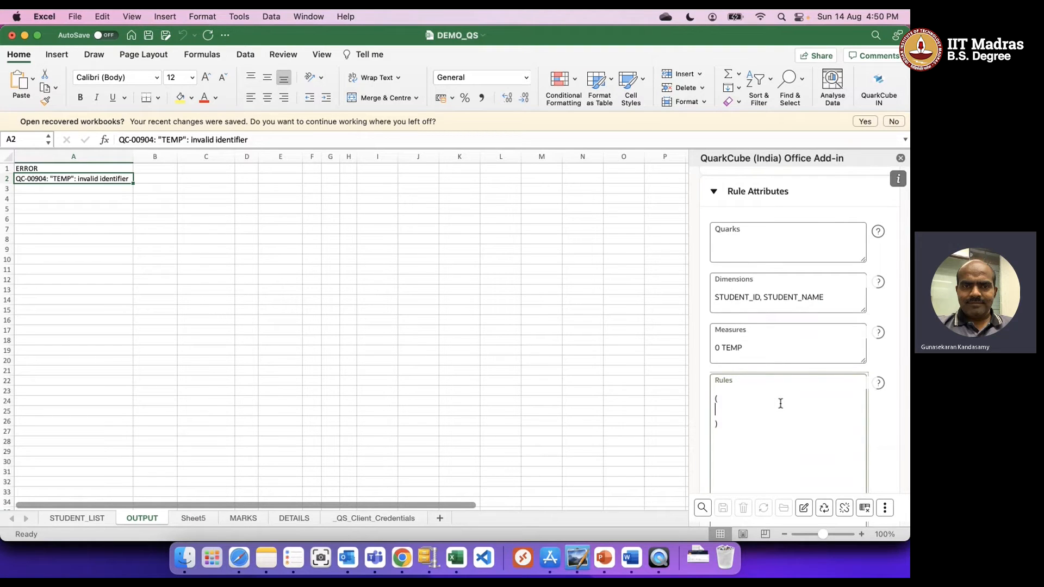
pyautogui.write('TEMP[ANY,ANY]=123')
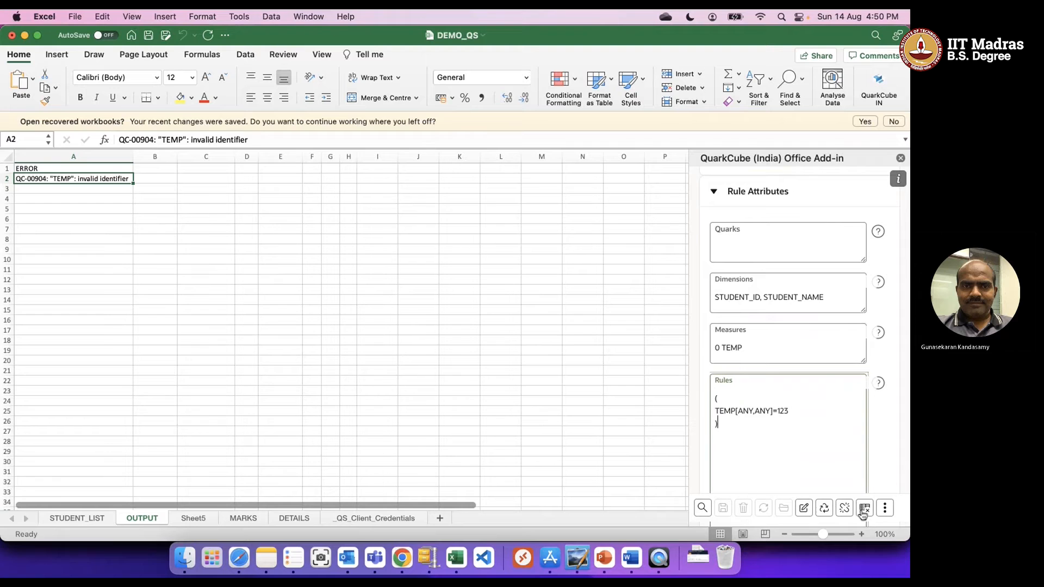
pyautogui.click(702, 507)
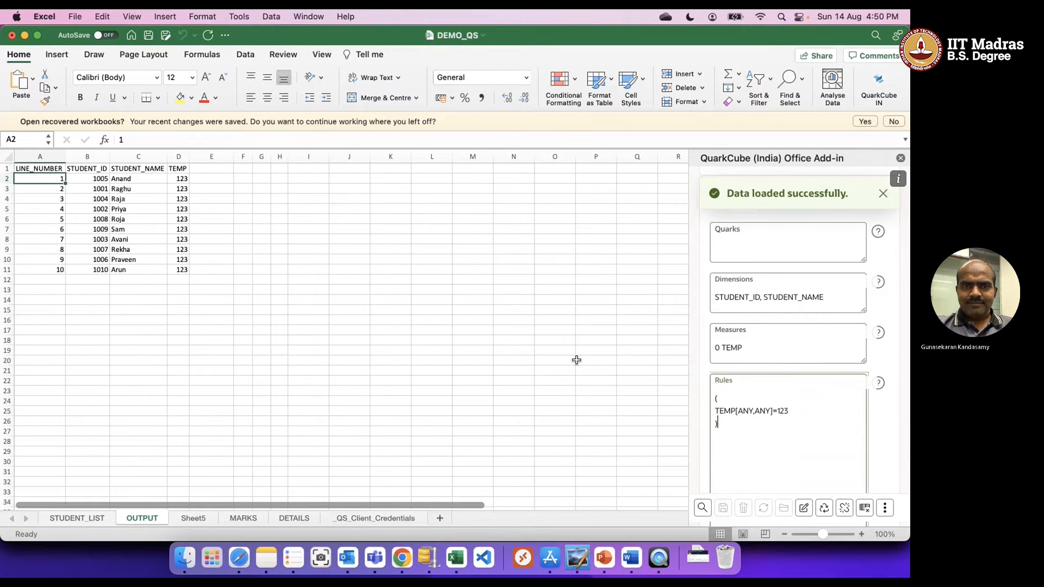
pyautogui.click(244, 300)
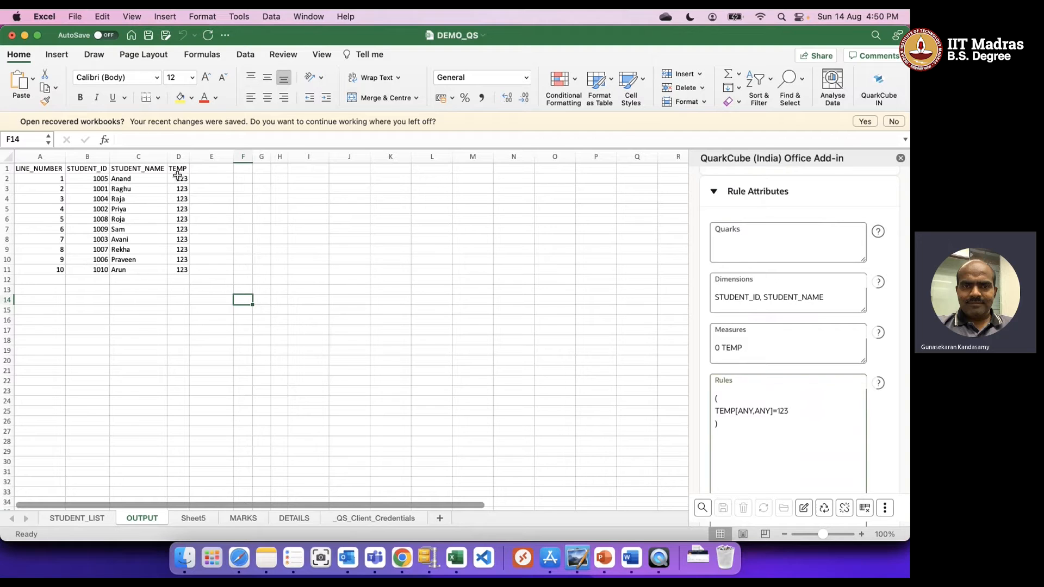
pyautogui.moveTo(182, 179); pyautogui.dragTo(189, 274)
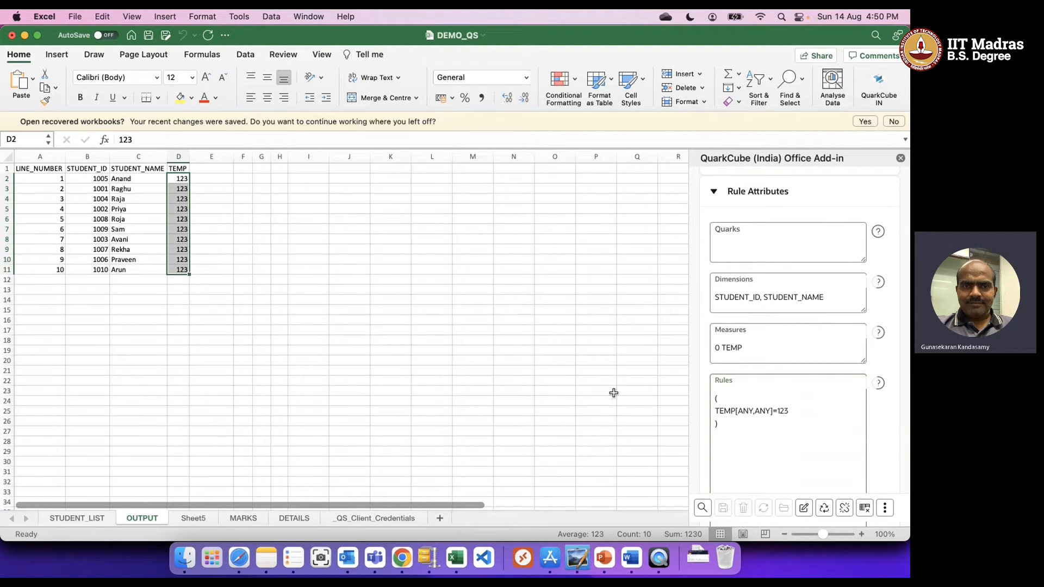
# Step: Replace the second ANY in the TEMP rule with the quoted student name from row 7 and retrieve the data
pyautogui.click(772, 432)
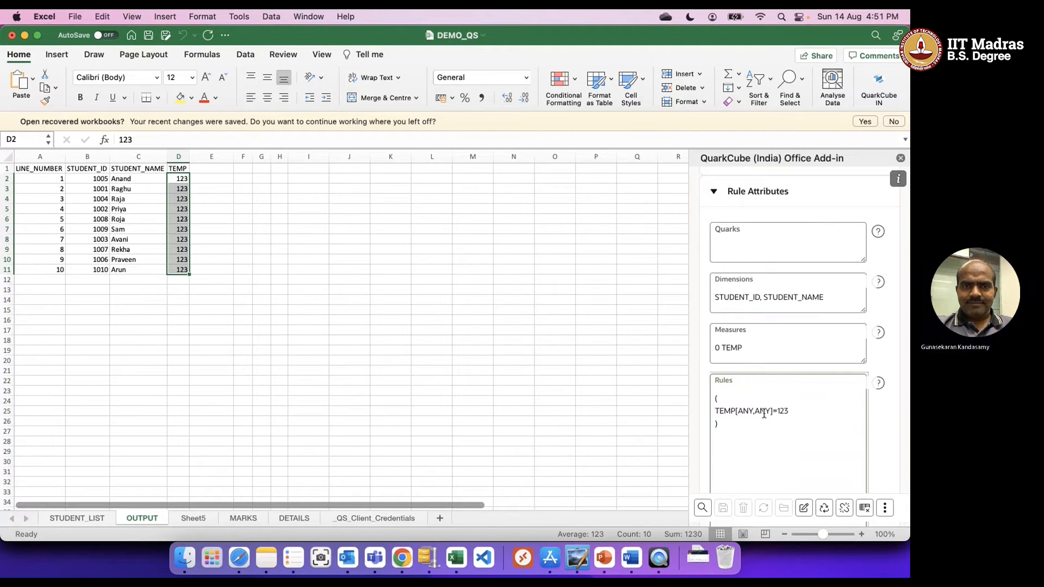
pyautogui.doubleClick(763, 412)
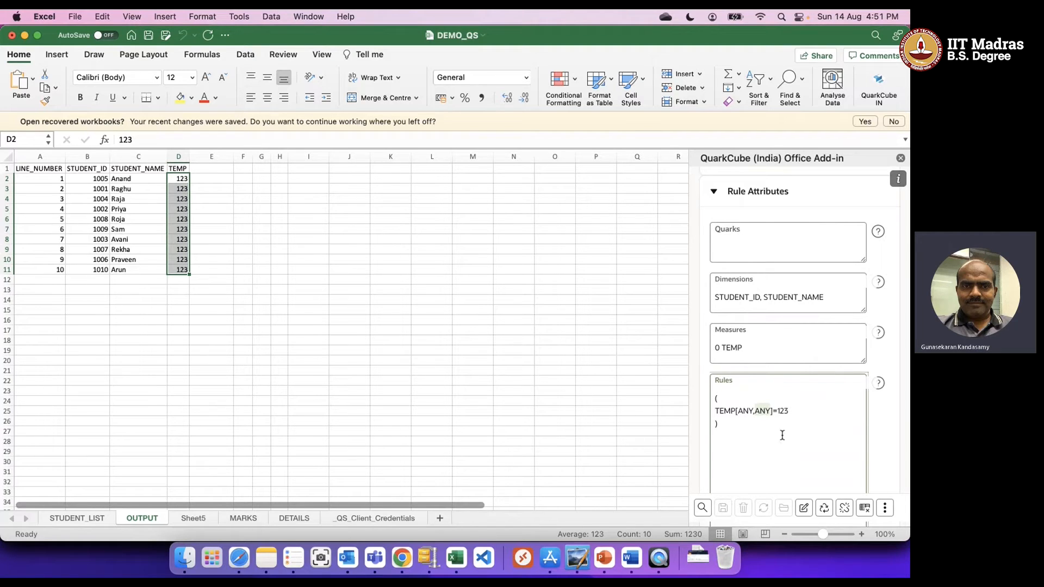
pyautogui.write("'Sam'")
pyautogui.click(847, 508)
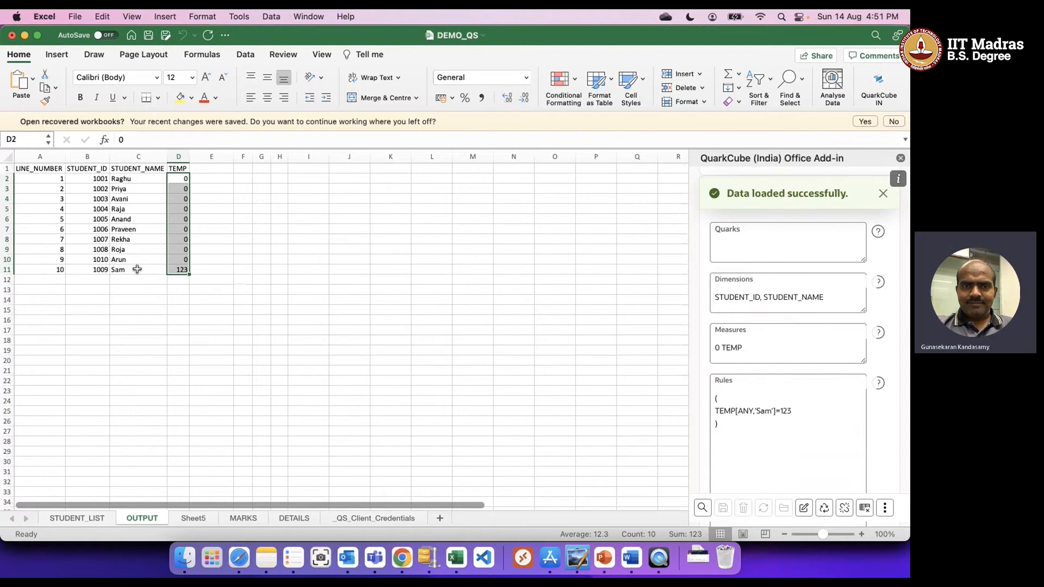
pyautogui.click(182, 271)
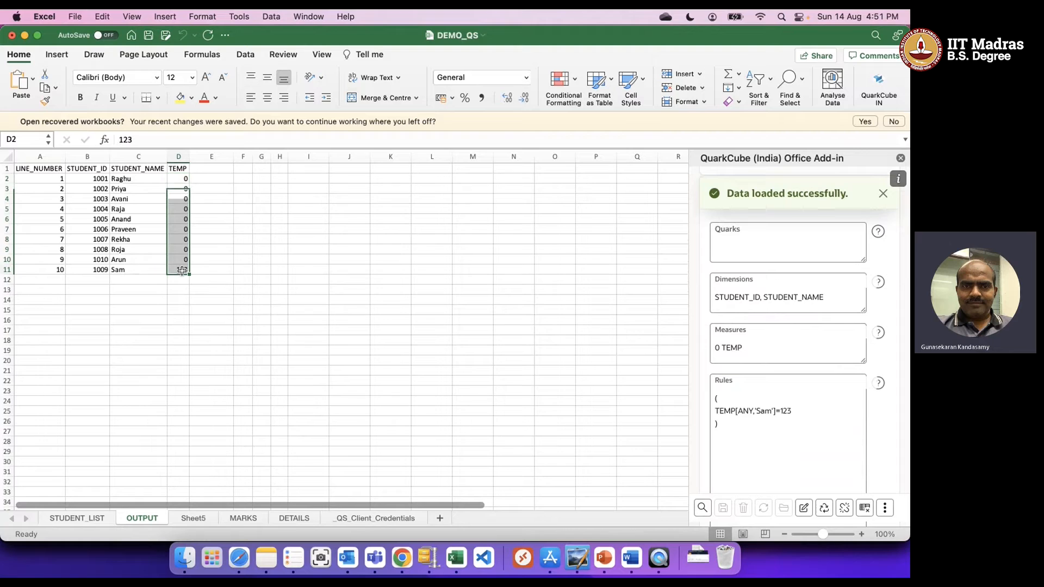
# Step: Change the rule to TEMP[1005,ANY]=123, retrieve the data, and check the matching student's row
pyautogui.doubleClick(765, 412)
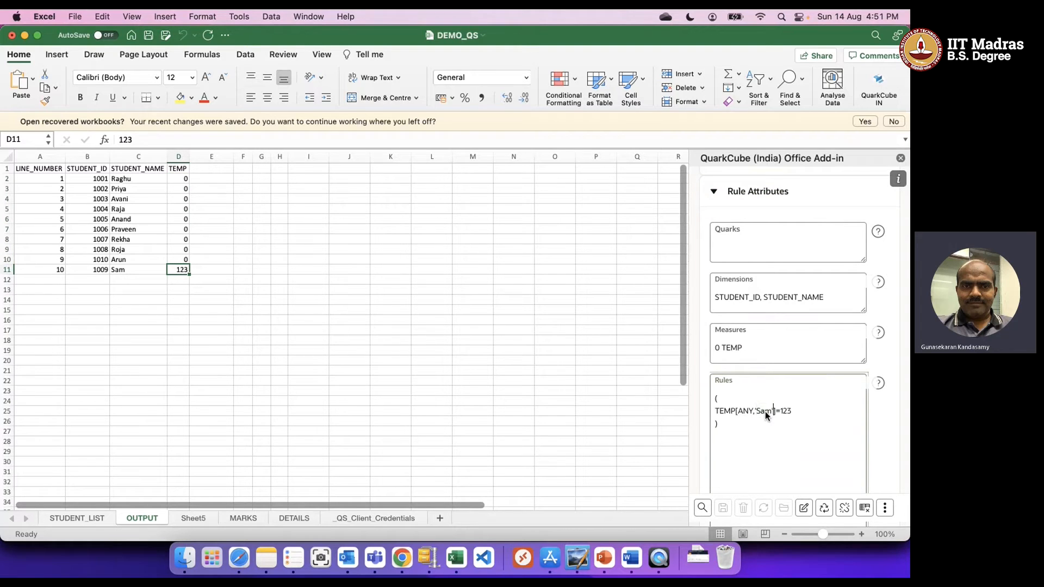
pyautogui.write('ANY')
pyautogui.press('BackSpace')
pyautogui.press('BackSpace')
pyautogui.press('BackSpace')
pyautogui.press('BackSpace')
pyautogui.write('1005,')
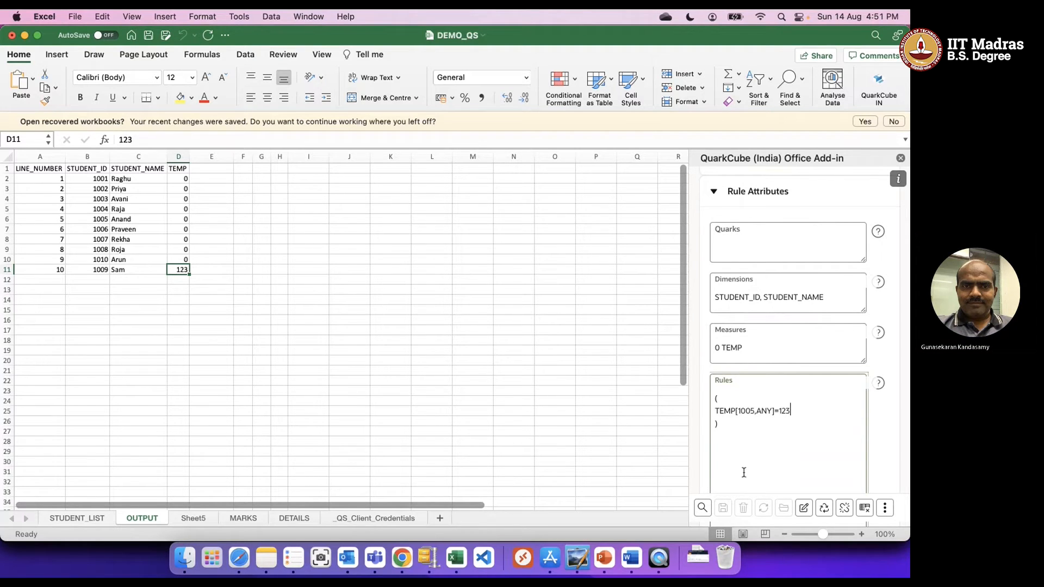
pyautogui.click(864, 508)
pyautogui.click(702, 508)
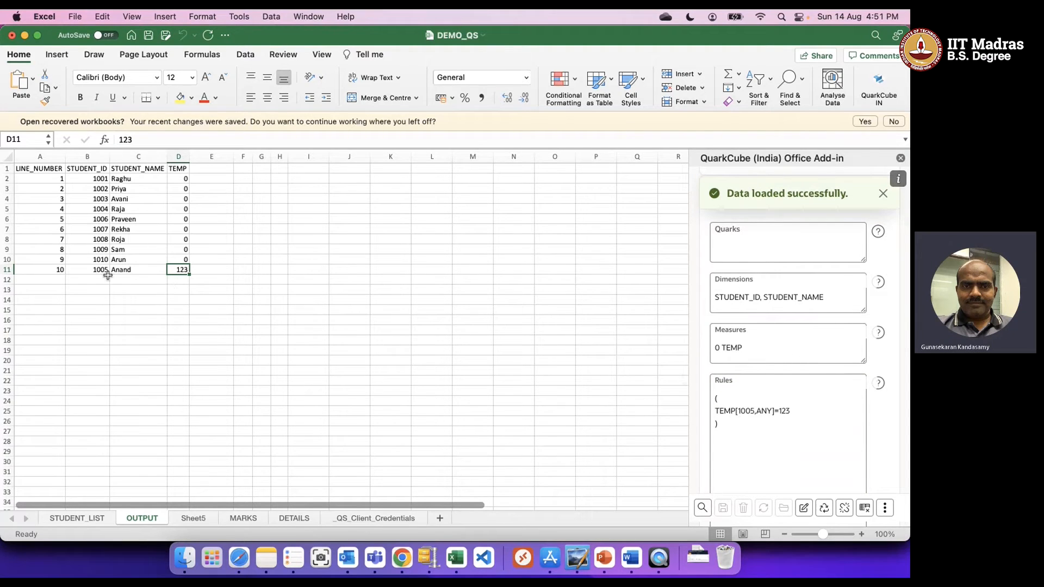
pyautogui.click(87, 269)
pyautogui.moveTo(88, 268); pyautogui.dragTo(179, 269)
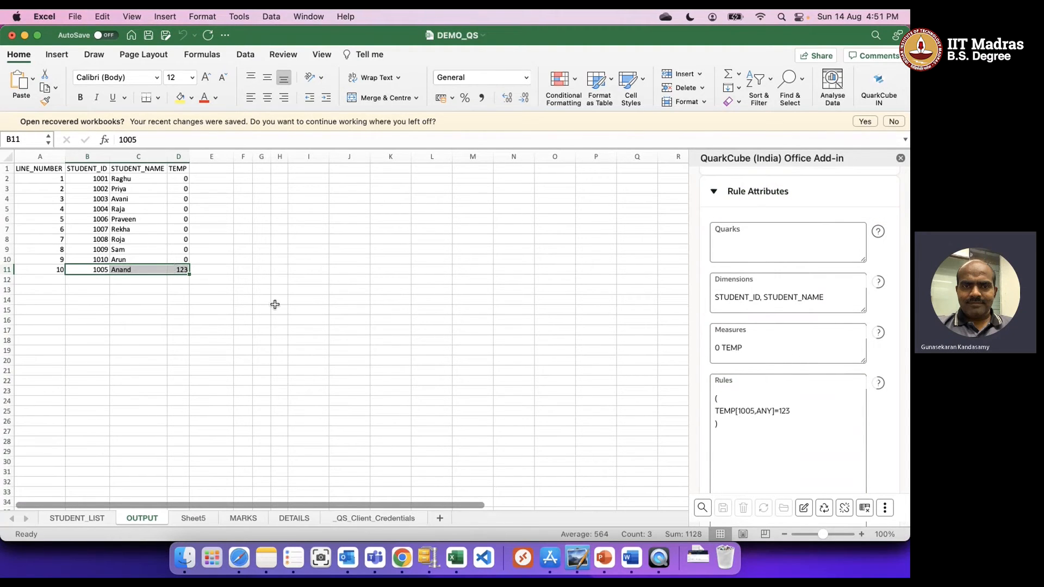
# Step: Set the rule's first dimension back to ANY so it reads TEMP[ANY,ANY]=123, and retrieve the data
pyautogui.doubleClick(744, 412)
pyautogui.write('ANY')
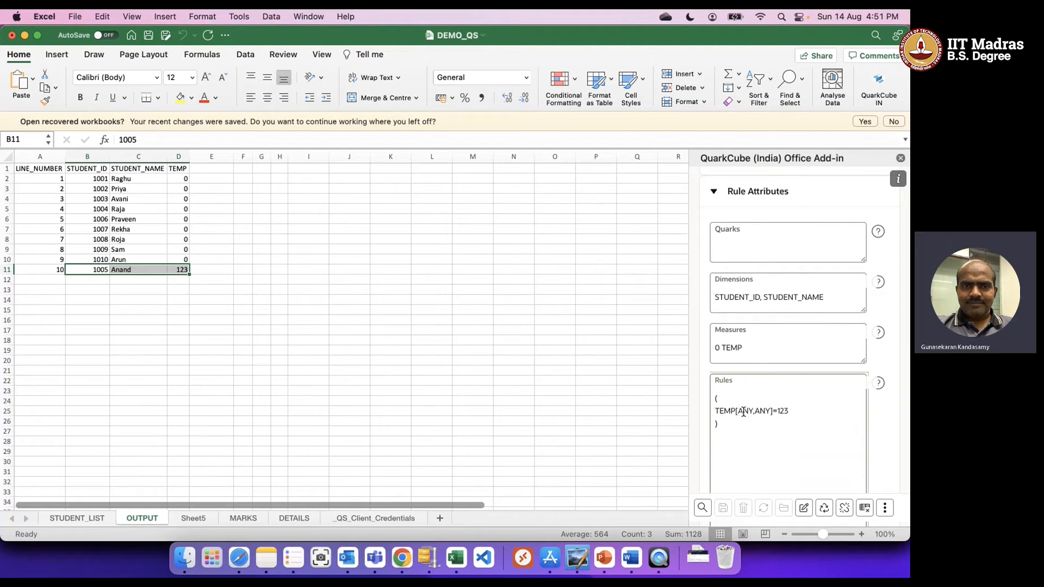
pyautogui.click(702, 508)
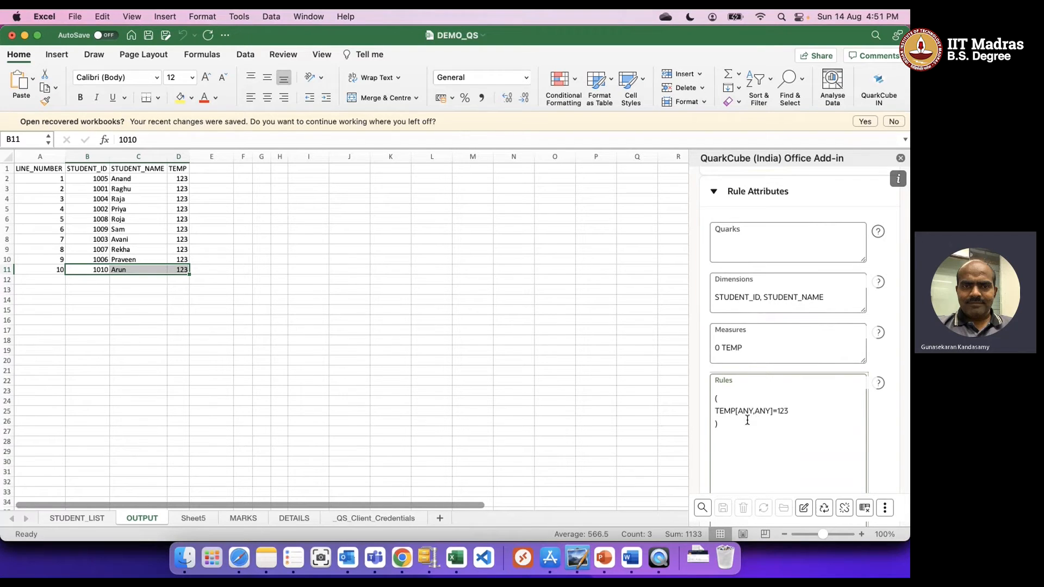
# Step: Replace 123 in the TEMP rule with CASE WHEN STUDENT_ID = 1006 THEN 200 ELSE 123 END and retrieve the data
pyautogui.click(808, 414)
pyautogui.doubleClick(784, 416)
pyautogui.write('CASE WHEN')
pyautogui.click(730, 298)
pyautogui.click(837, 408)
pyautogui.write('STUDENT_ID')
pyautogui.write('= 1006 THEN ')
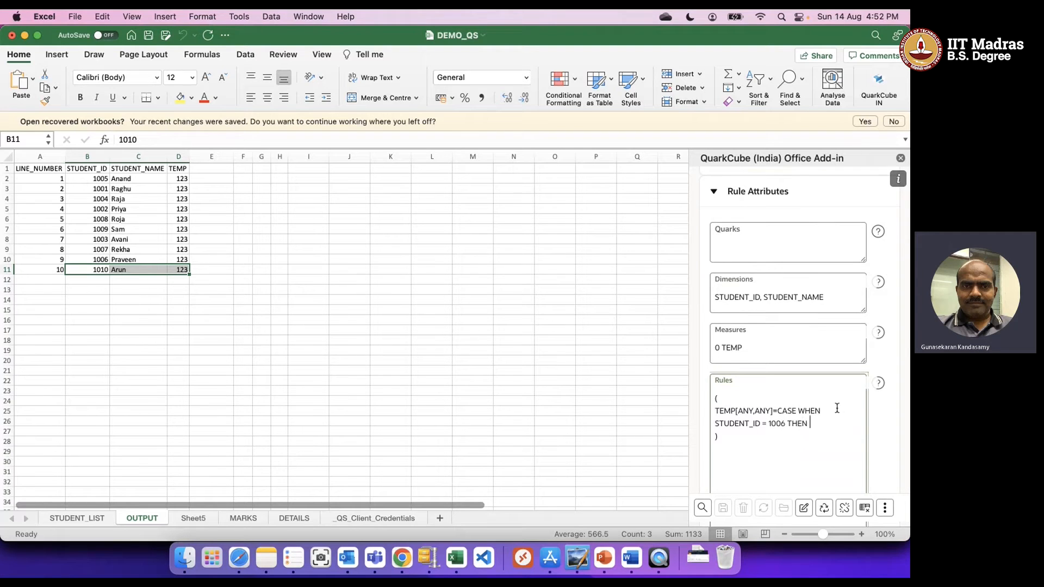
pyautogui.write('200 ELSE 123')
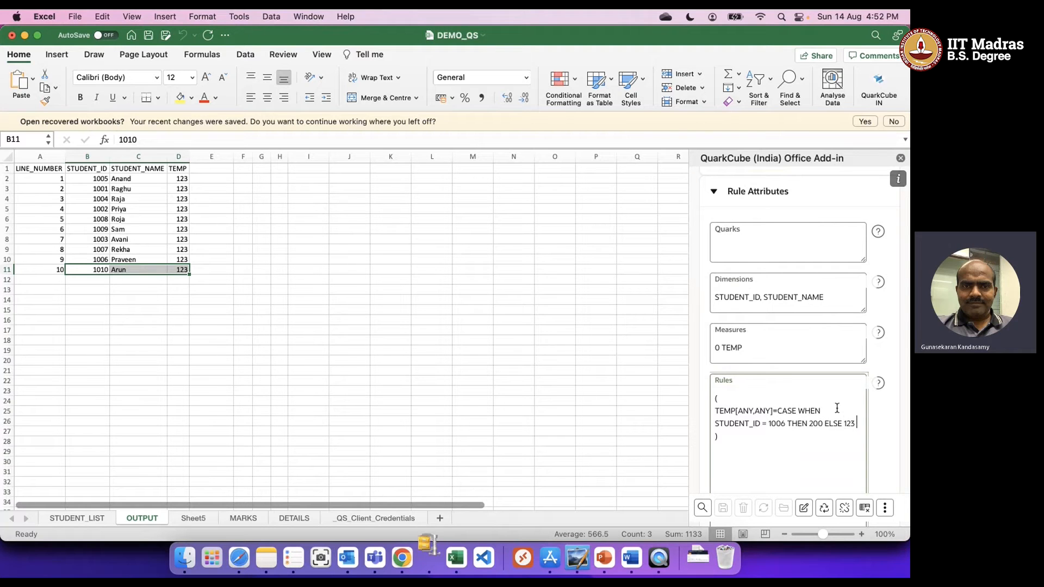
pyautogui.press('Return')
pyautogui.write('END')
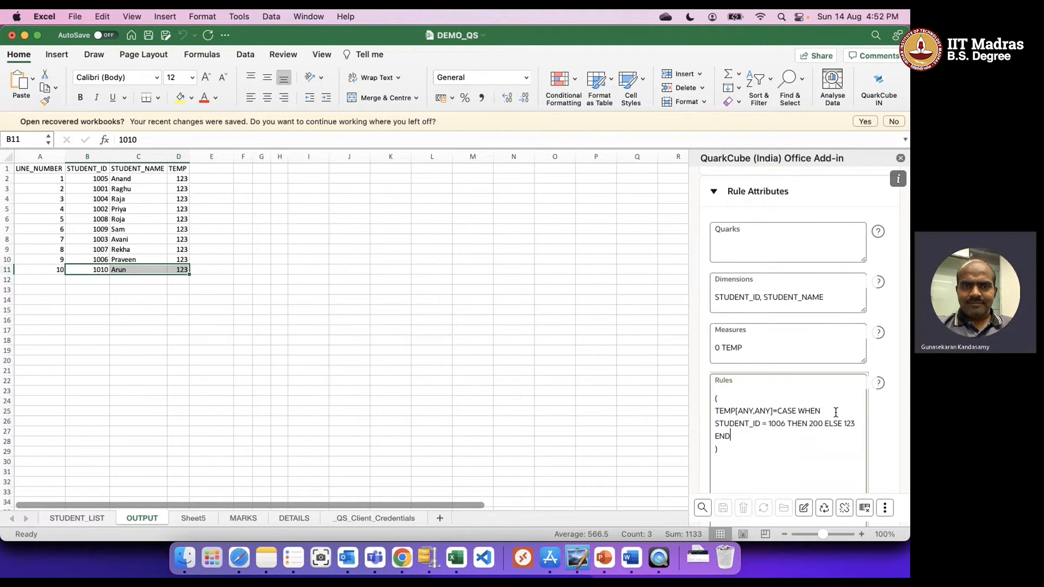
pyautogui.click(702, 507)
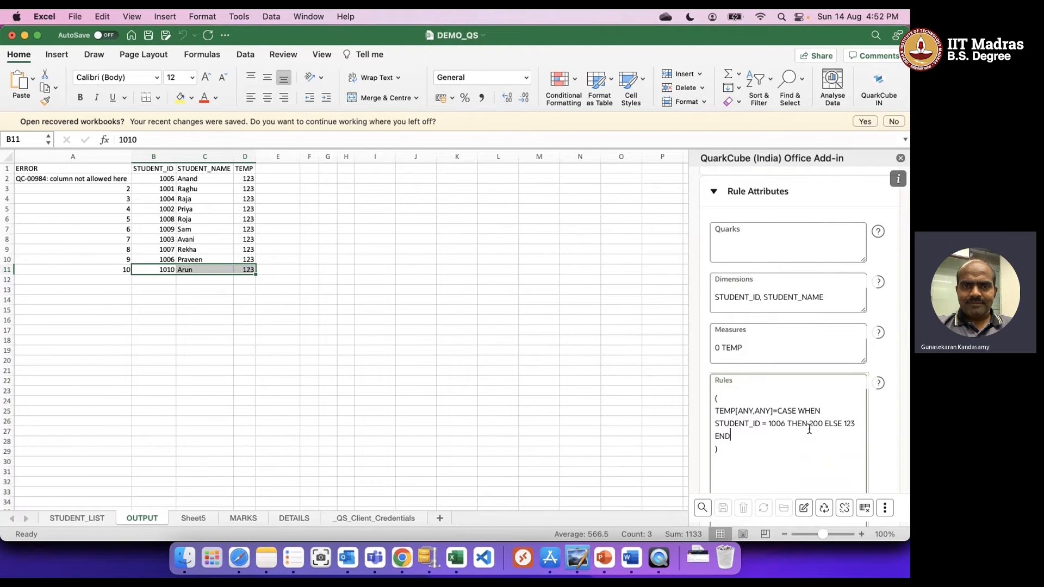
# Step: Wrap STUDENT_ID in the CASE condition as CV(STUDENT_ID), retrieve the data, and check the TEMP value for student 1006
pyautogui.write('CV(')
pyautogui.press('Right')
pyautogui.press('Right')
pyautogui.press('Right')
pyautogui.press('Right')
pyautogui.press('Right')
pyautogui.press('Right')
pyautogui.press('Right')
pyautogui.write(')')
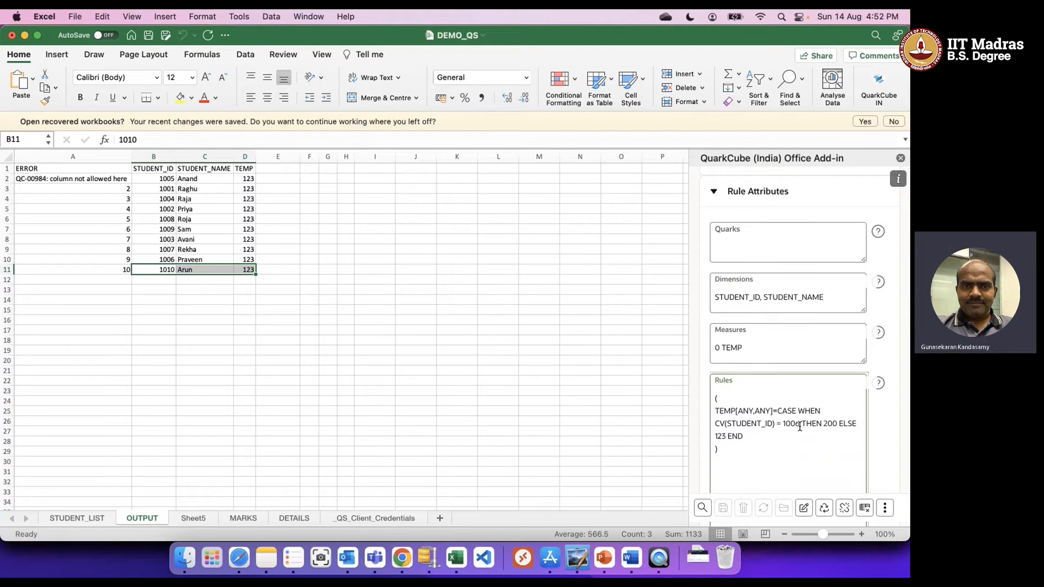
pyautogui.click(703, 508)
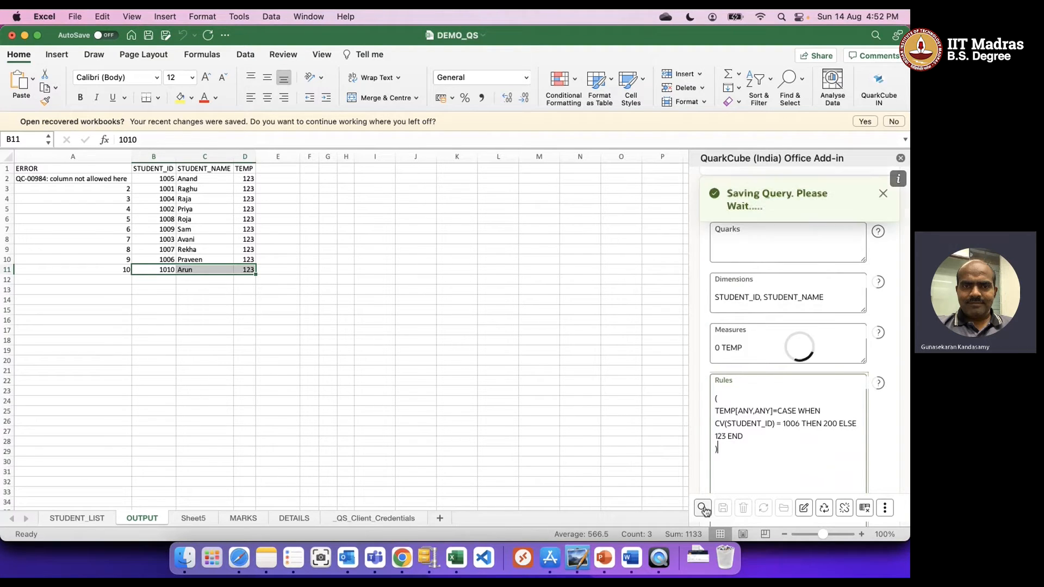
pyautogui.click(291, 271)
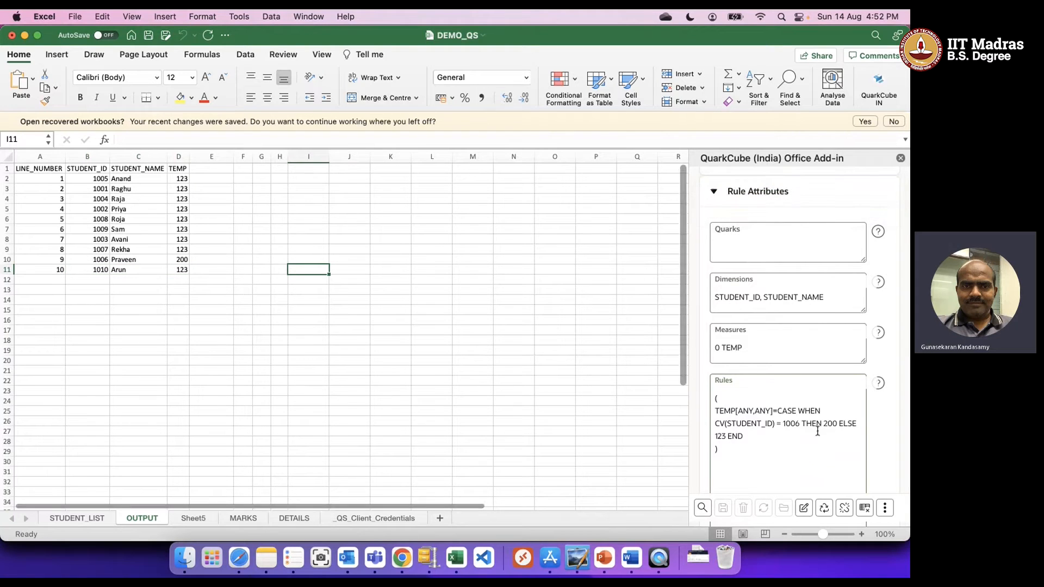
pyautogui.click(90, 260)
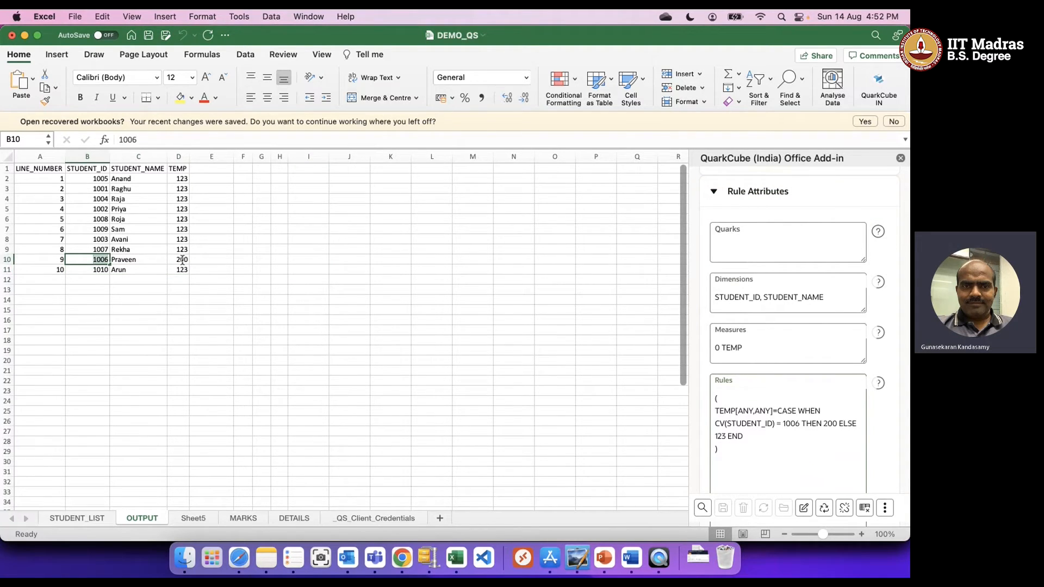
pyautogui.moveTo(181, 259); pyautogui.dragTo(81, 259)
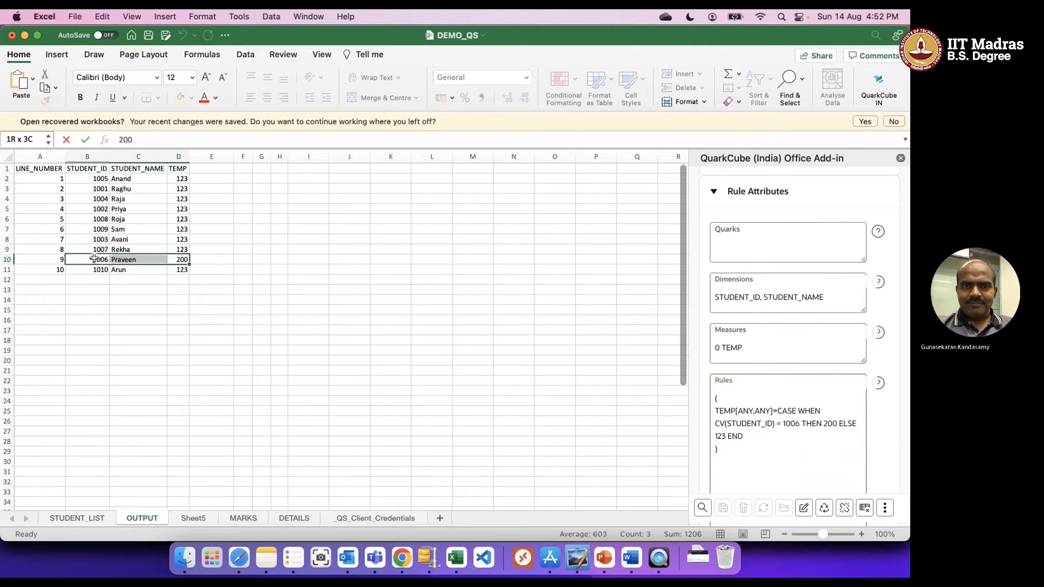
pyautogui.click(218, 316)
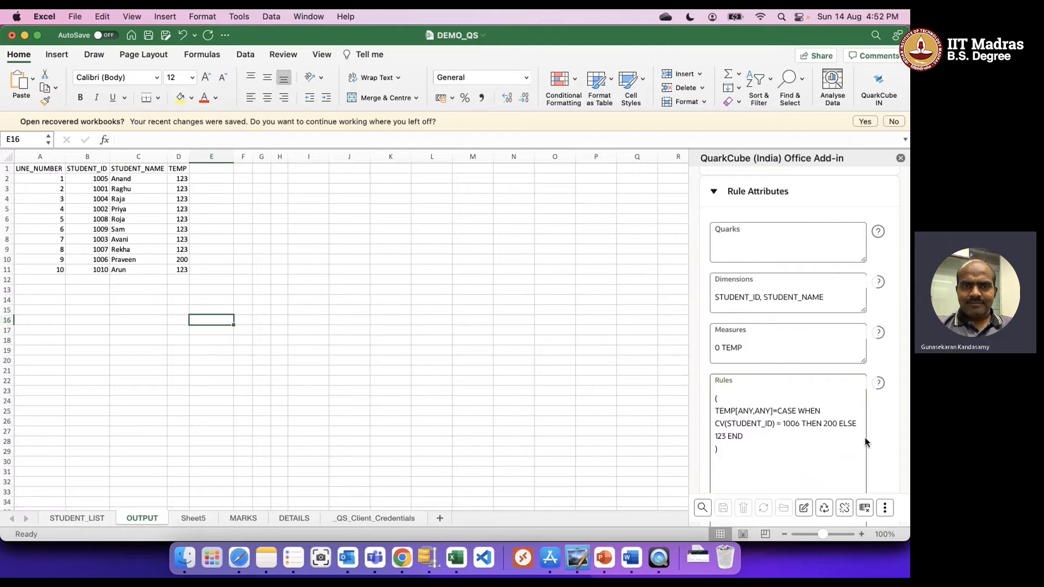
# Step: Remove the second ANY from the TEMP rule so its left side reads TEMP[ANY]
pyautogui.click(796, 446)
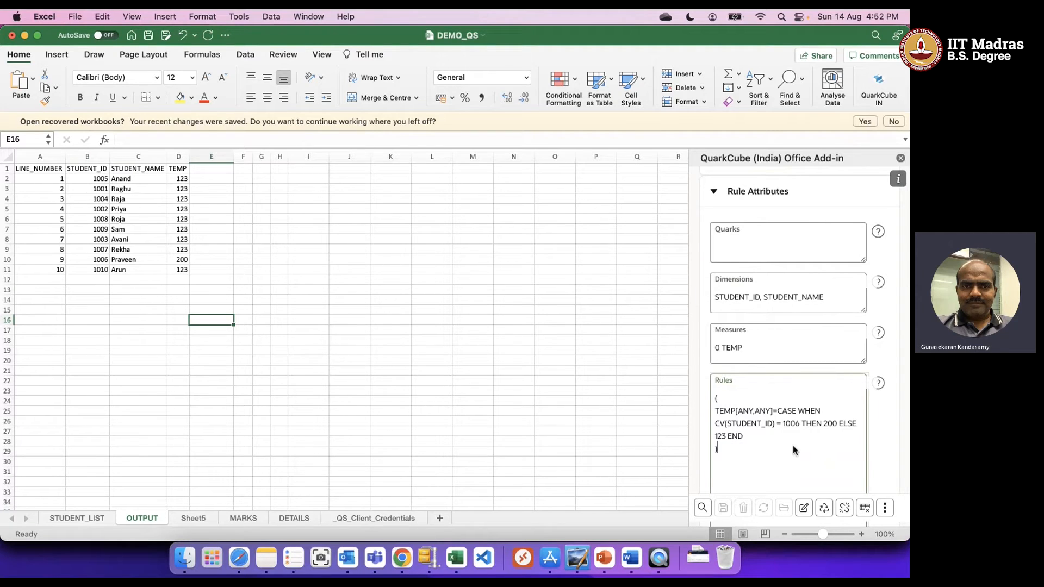
pyautogui.click(780, 438)
pyautogui.doubleClick(812, 299)
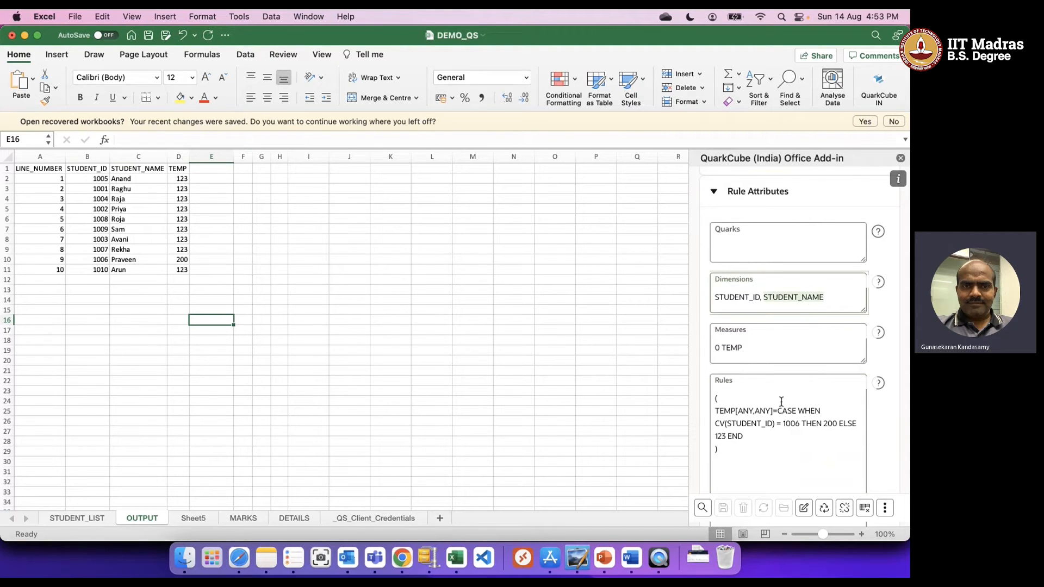
pyautogui.click(763, 411)
pyautogui.press('BackSpace')
pyautogui.press('BackSpace')
pyautogui.press('BackSpace')
pyautogui.press('BackSpace')
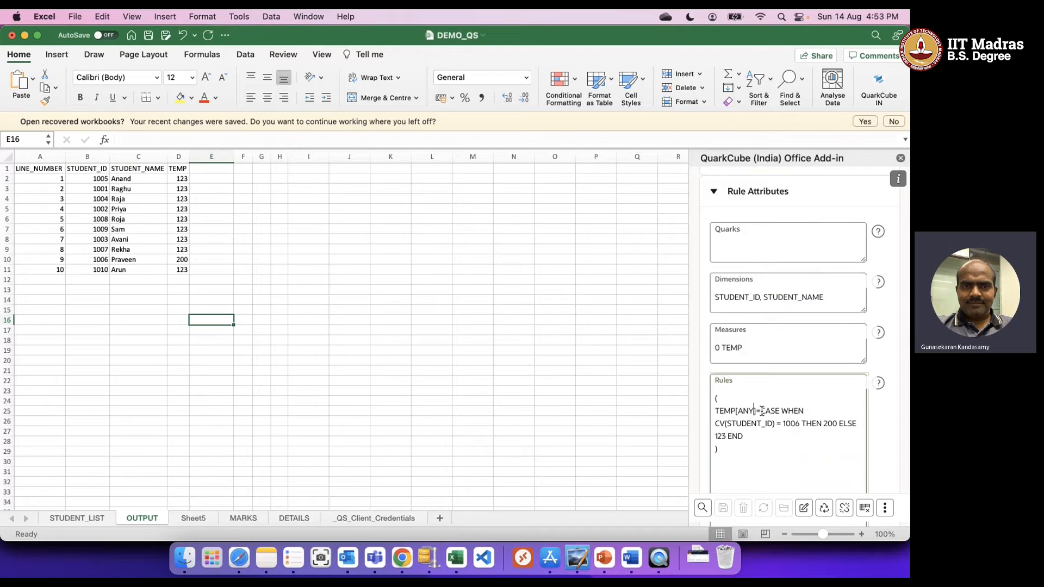
# Step: Move STUDENT_NAME from the dimensions to the quarks, leaving STUDENT_ID as the only dimension
pyautogui.doubleClick(806, 297)
pyautogui.press('super+c')
pyautogui.press('BackSpace')
pyautogui.press('BackSpace')
pyautogui.press('BackSpace')
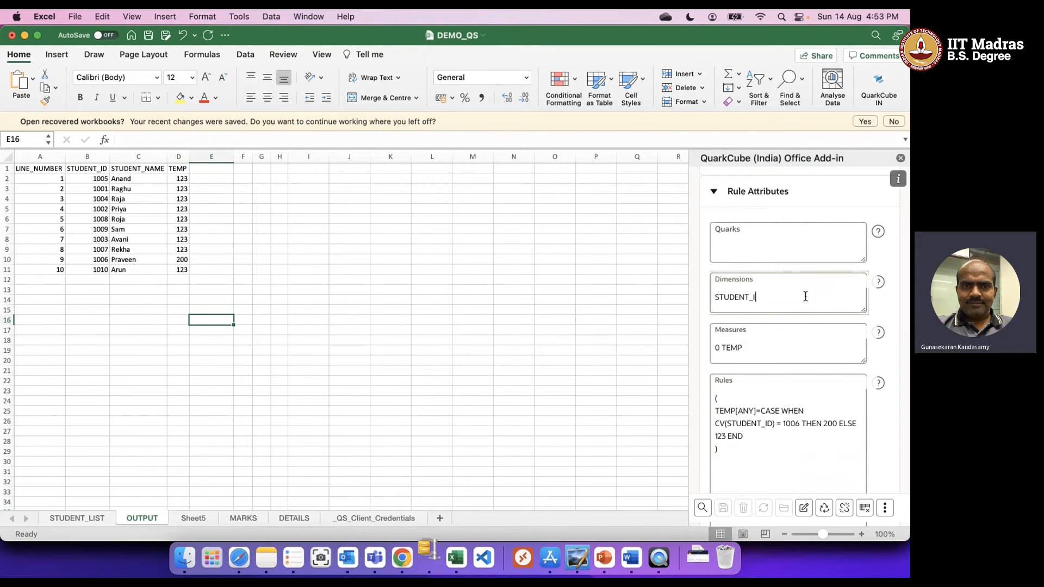
pyautogui.click(802, 250)
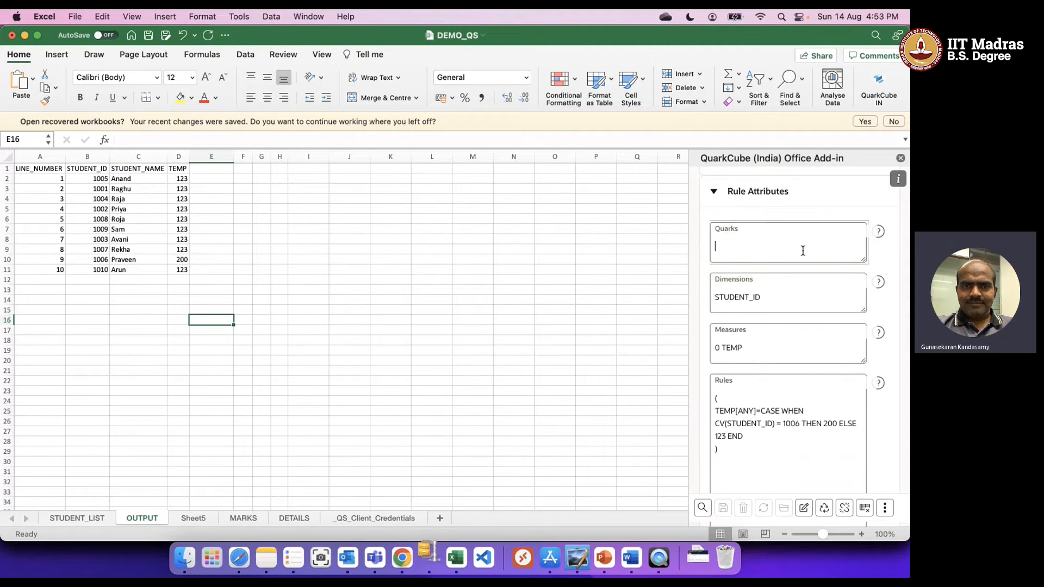
pyautogui.press('super+v')
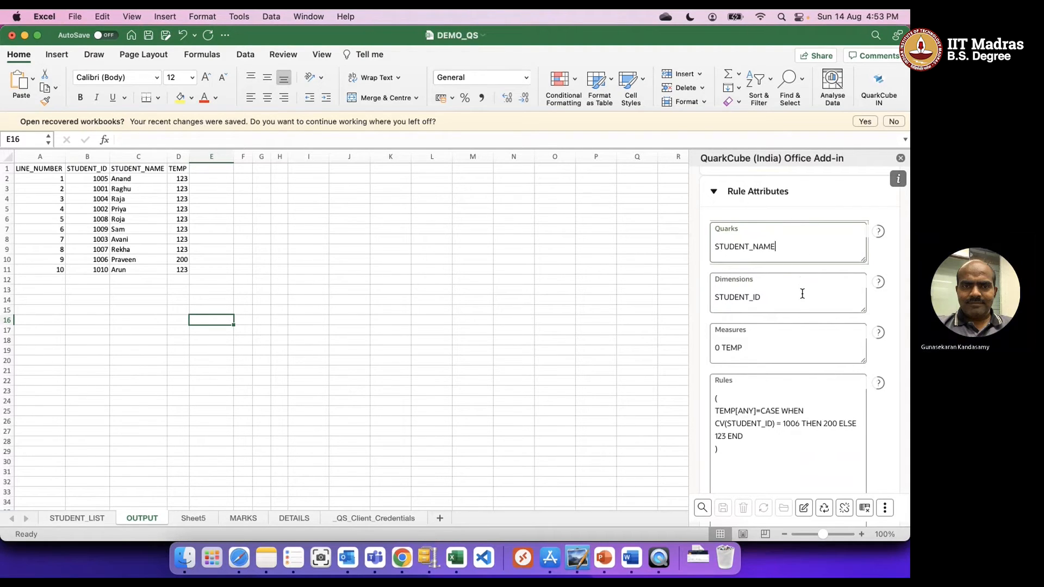
# Step: Clear the OUTPUT sheet and retrieve the data with STUDENT_NAME as a quark
pyautogui.click(865, 508)
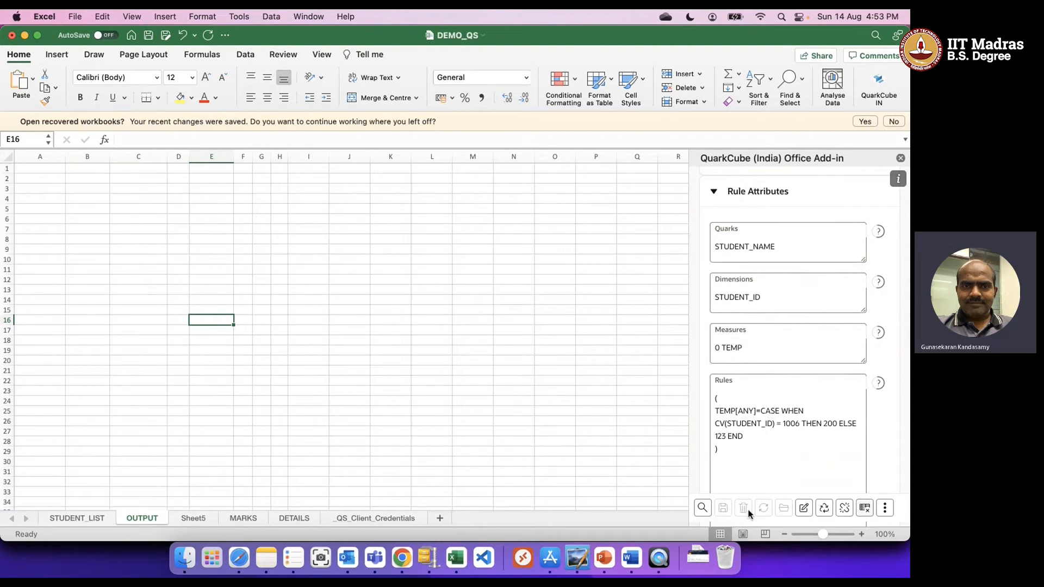
pyautogui.click(703, 508)
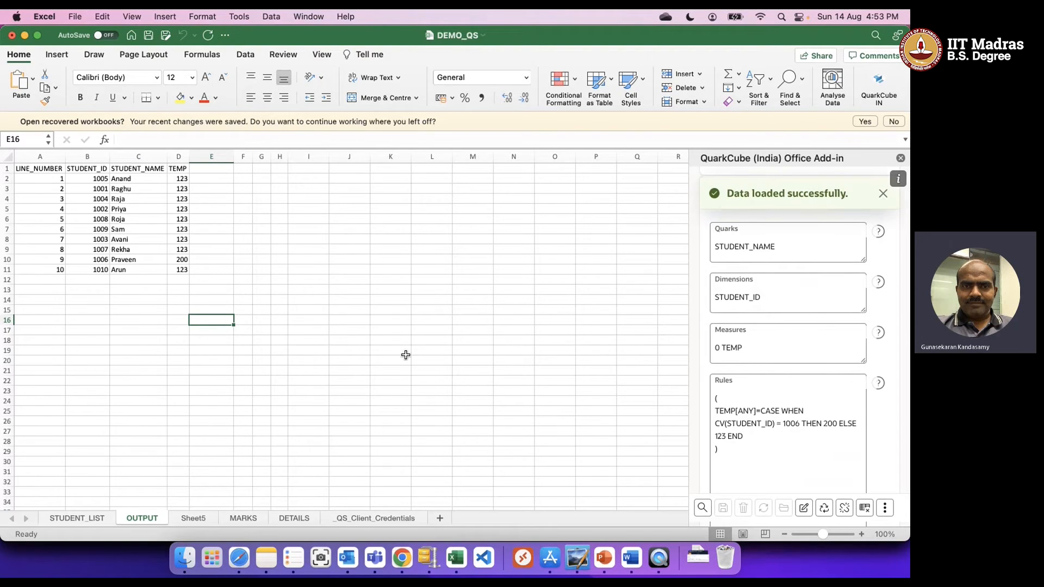
pyautogui.click(244, 278)
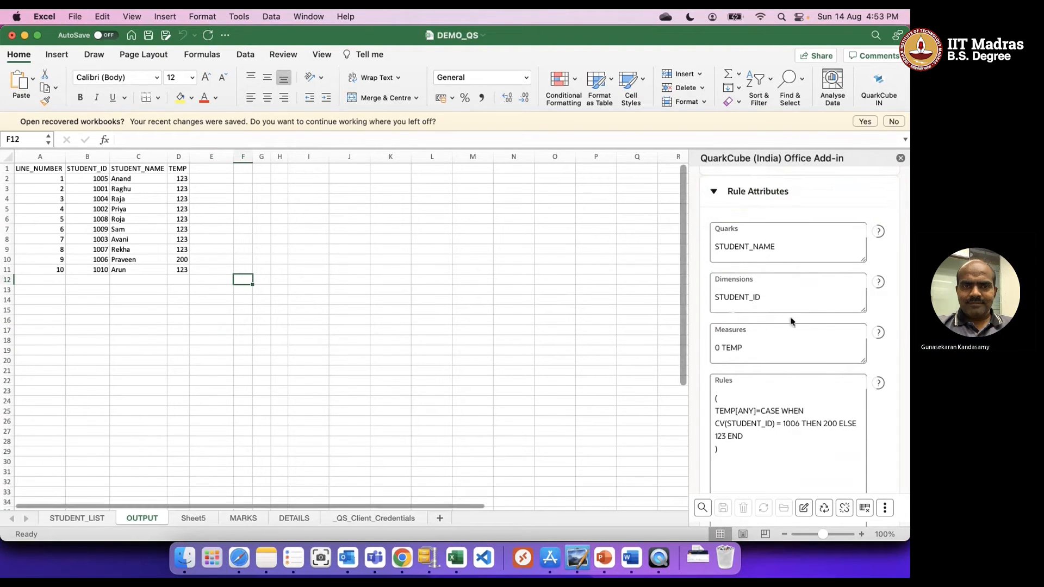
pyautogui.click(754, 411)
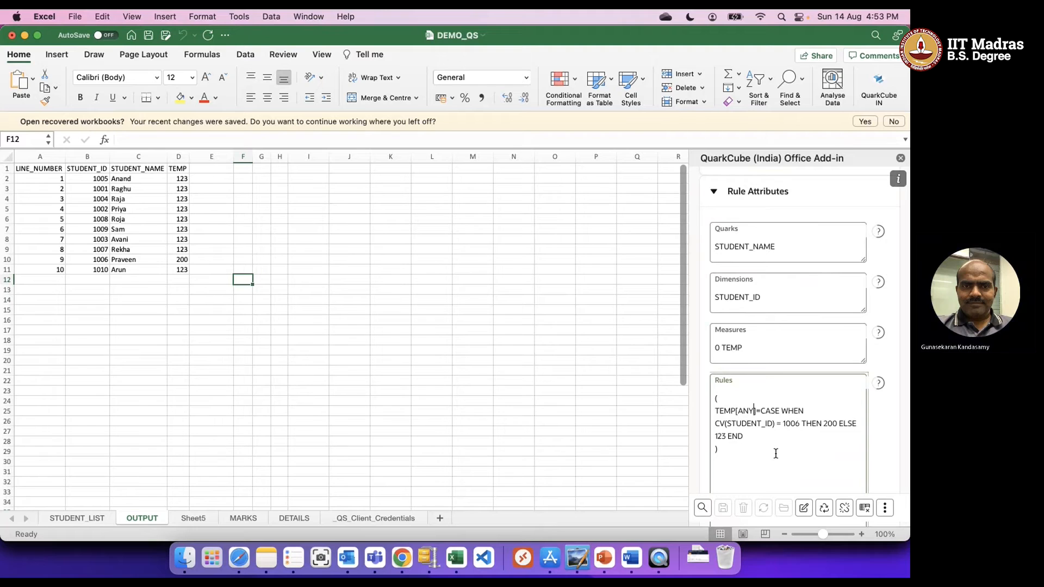
pyautogui.click(746, 452)
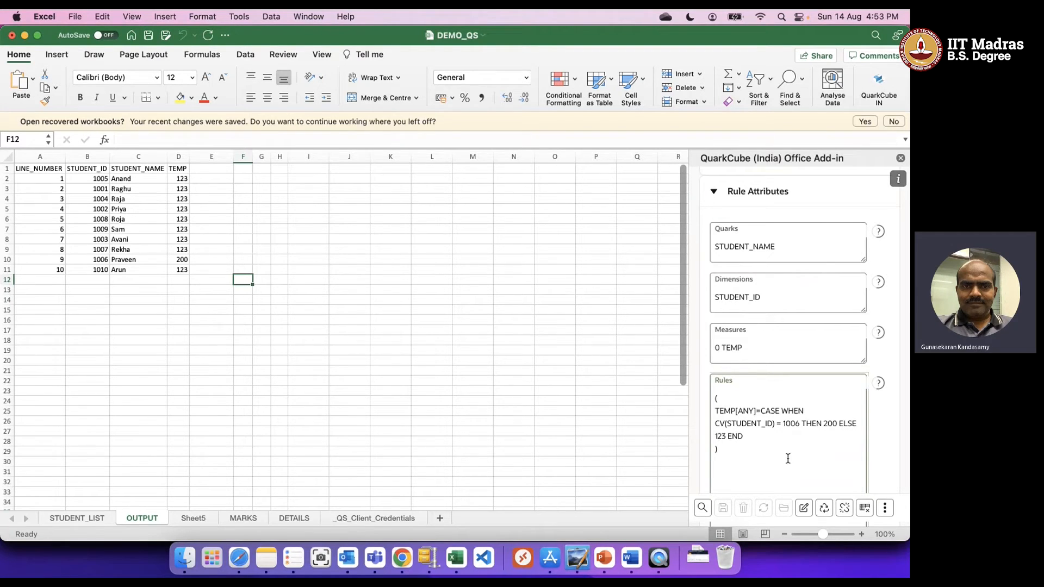
pyautogui.scroll(-3, 788, 459)
pyautogui.scroll(3, 789, 458)
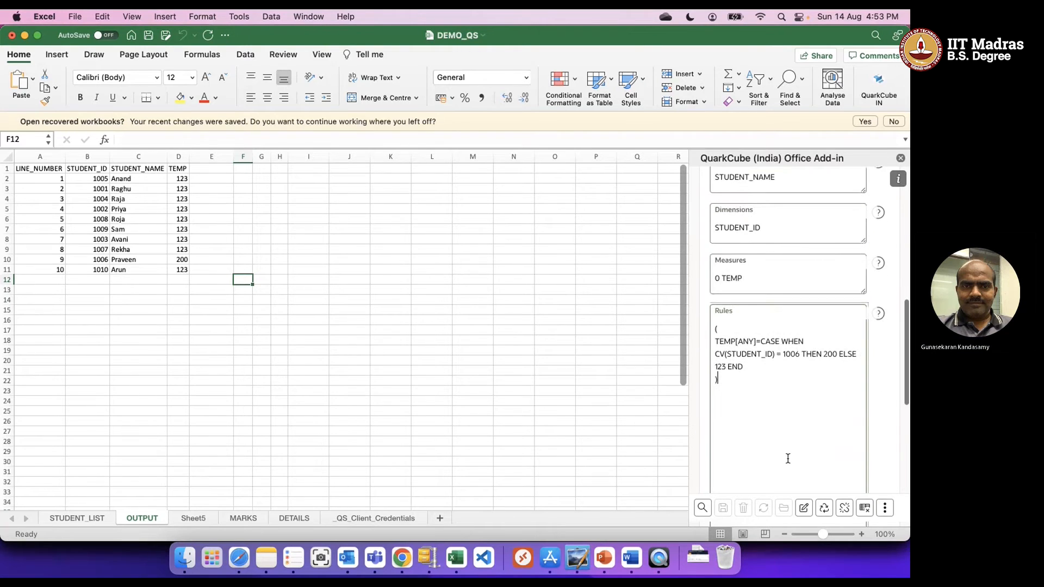
pyautogui.scroll(1, 788, 458)
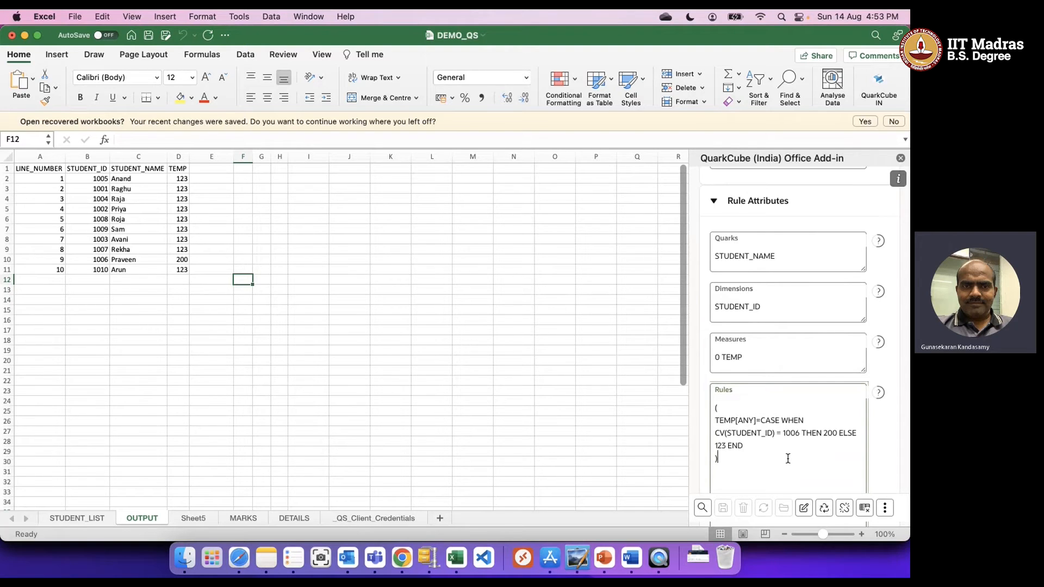
pyautogui.scroll(-3, 788, 459)
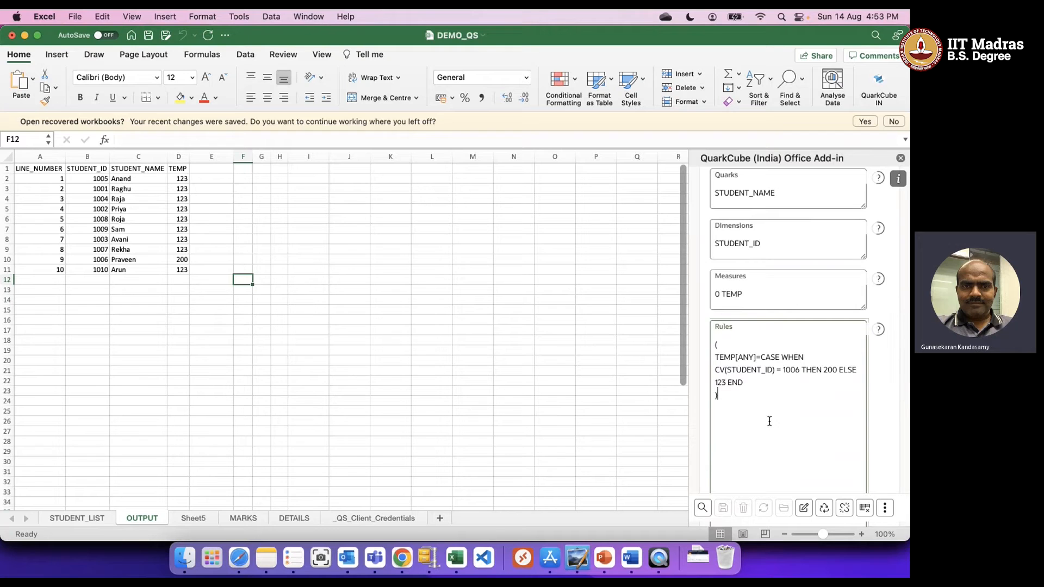
pyautogui.scroll(1, 800, 425)
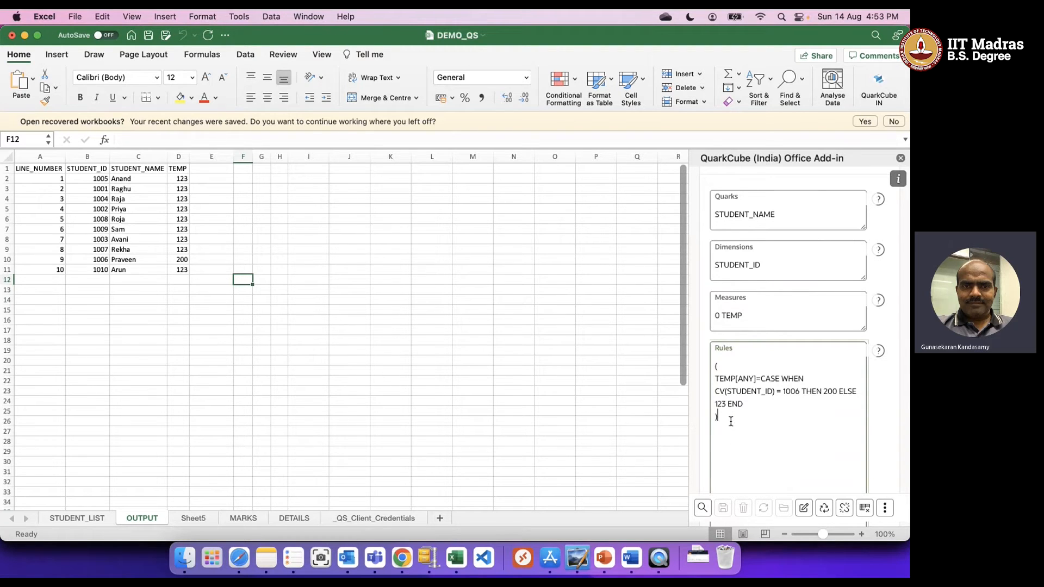
# Step: Reset the query form and retrieve the DEMO_QS_LIST source model's data onto the cleared OUTPUT sheet
pyautogui.click(824, 508)
pyautogui.scroll(3, 801, 365)
pyautogui.scroll(5, 800, 365)
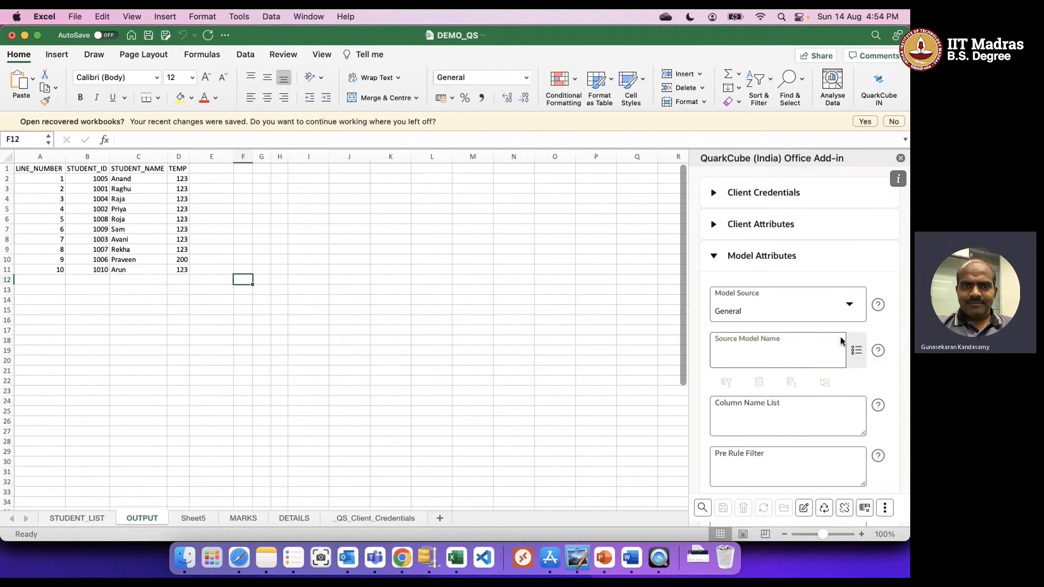
pyautogui.click(857, 350)
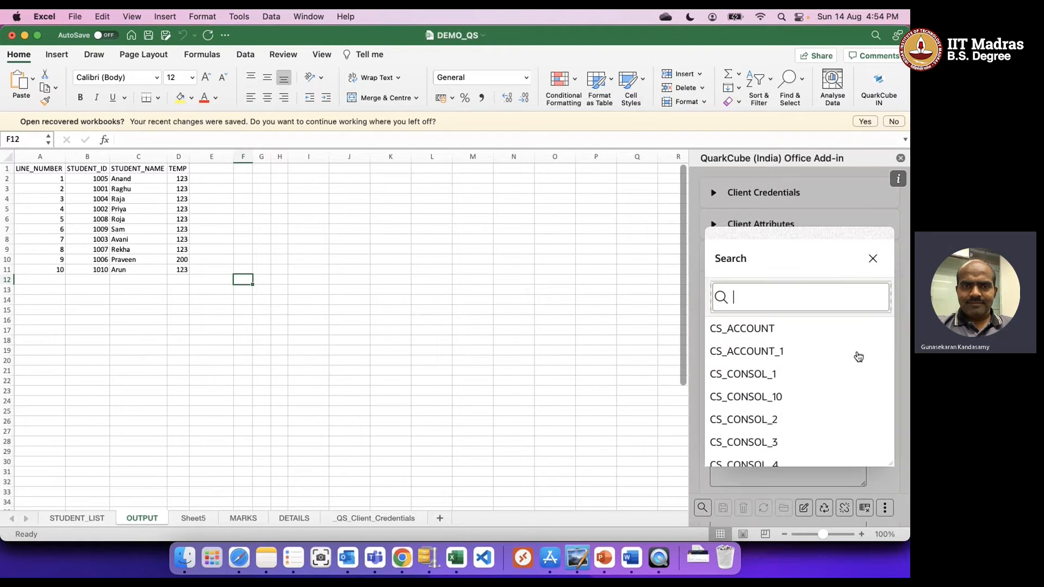
pyautogui.write('Demo_qs')
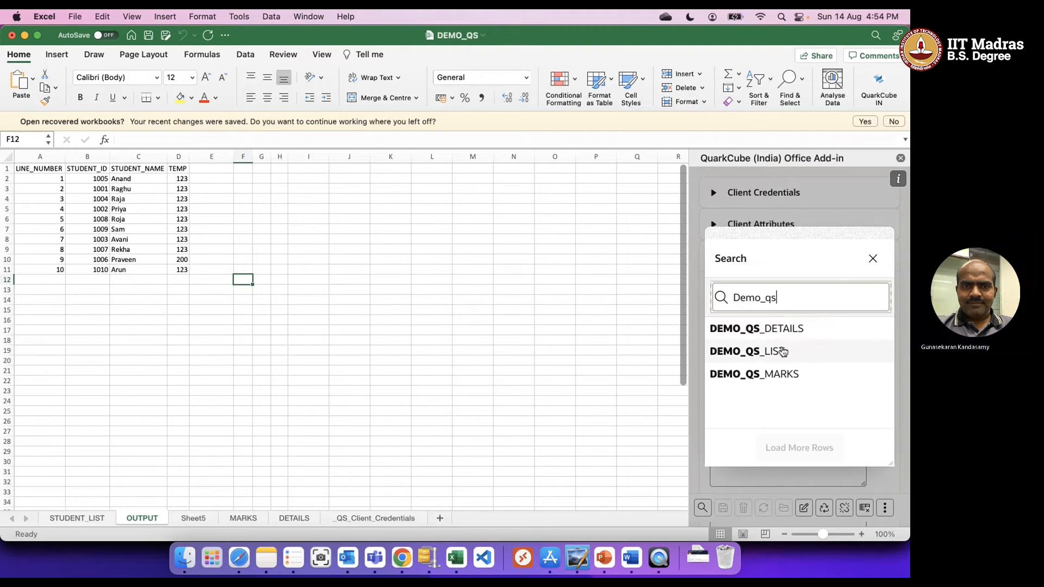
pyautogui.click(775, 357)
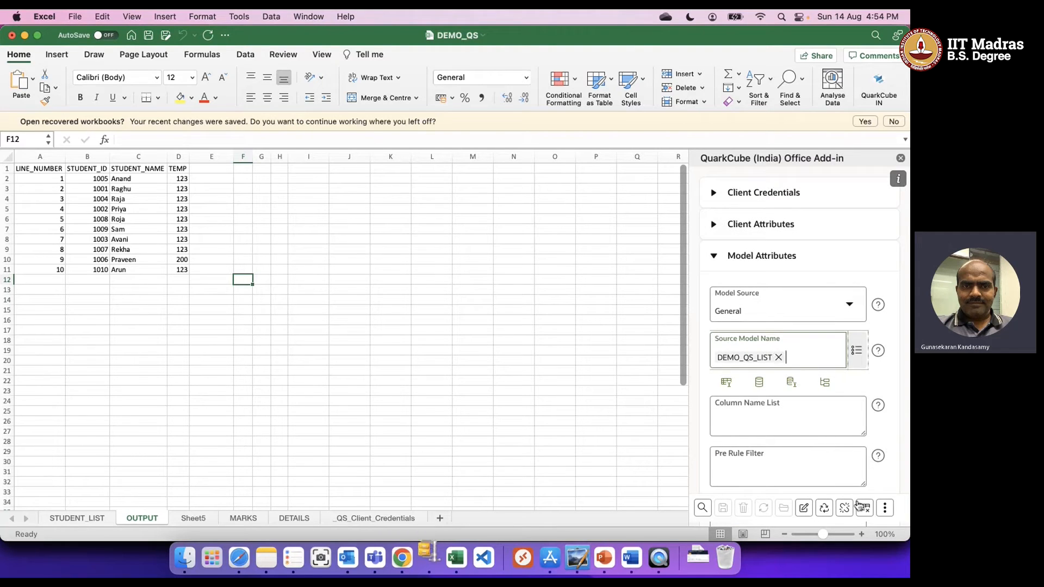
pyautogui.click(864, 508)
pyautogui.click(754, 392)
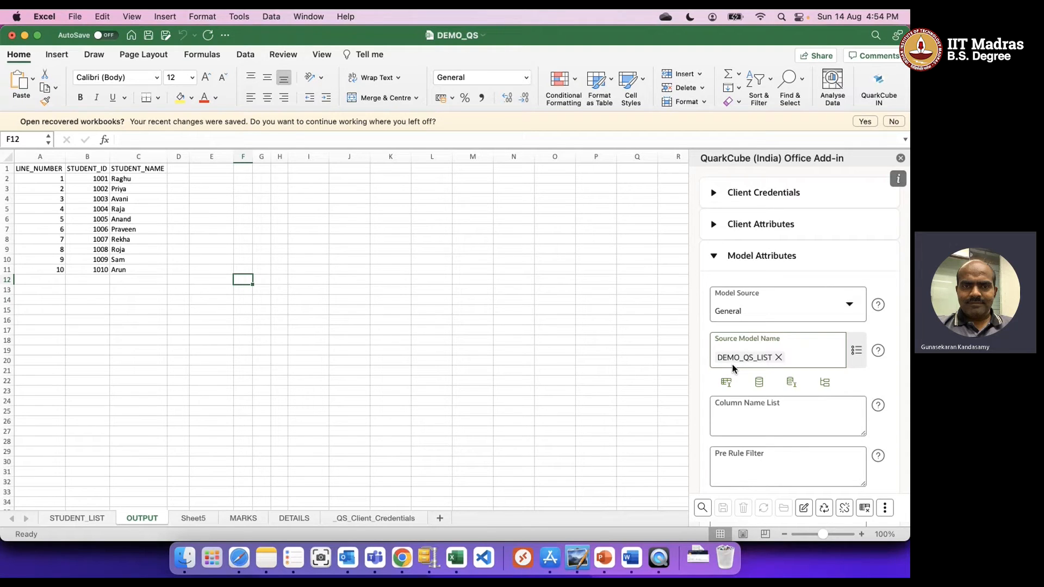
# Step: Set the Column Name List to *, clear the OUTPUT sheet and retrieve the data again
pyautogui.click(747, 422)
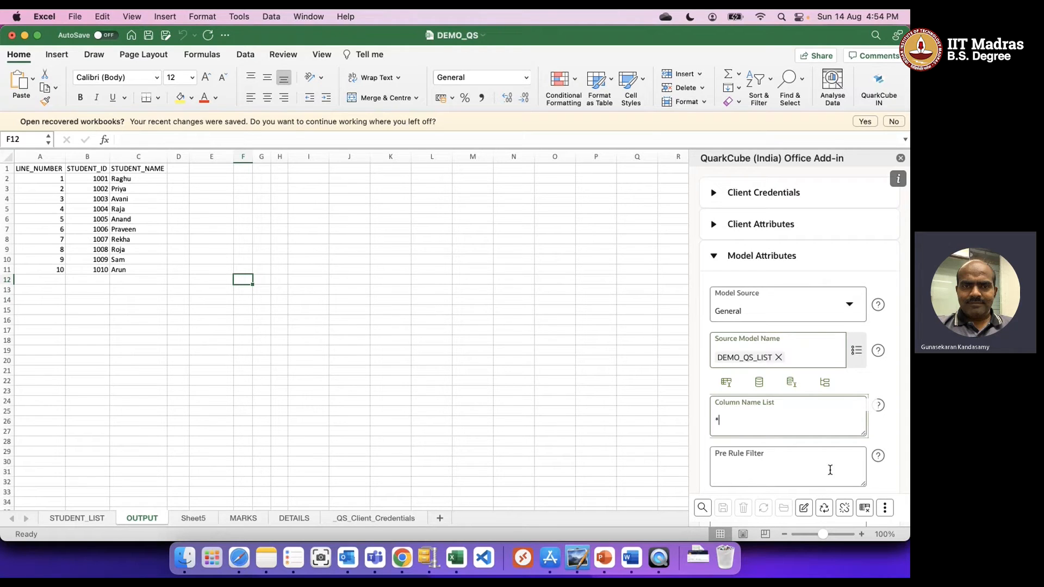
pyautogui.scroll(-2, 831, 471)
pyautogui.click(865, 508)
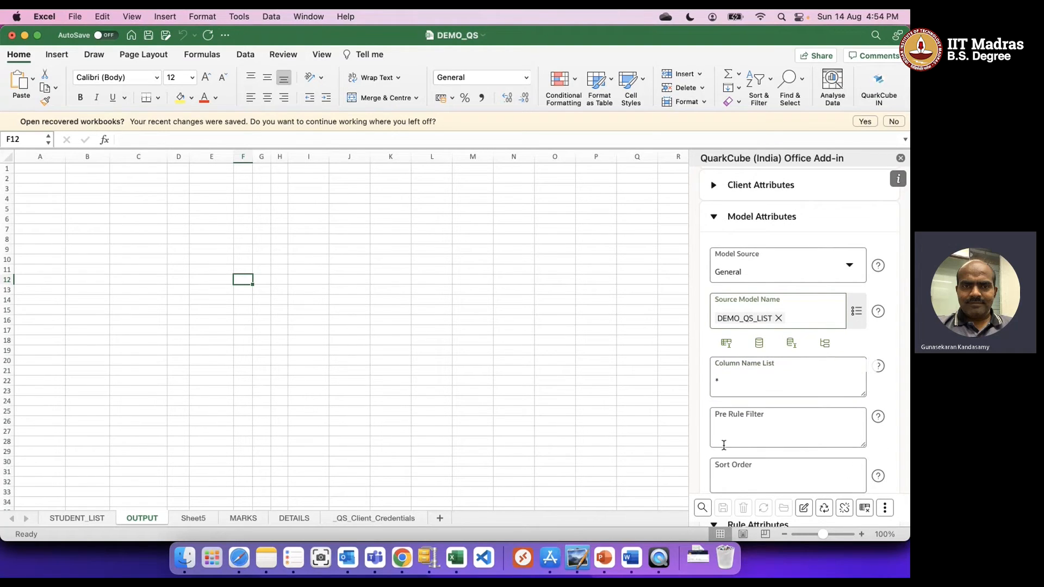
pyautogui.click(702, 508)
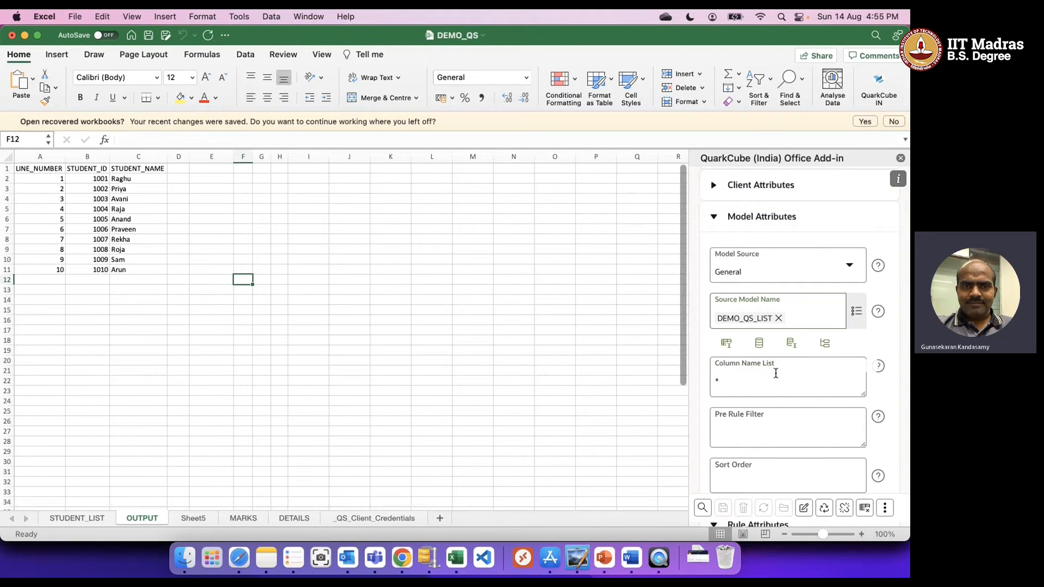
# Step: Look over the Pre Rule Filter, Sort Order and Rule Attributes fields of the query form
pyautogui.click(783, 433)
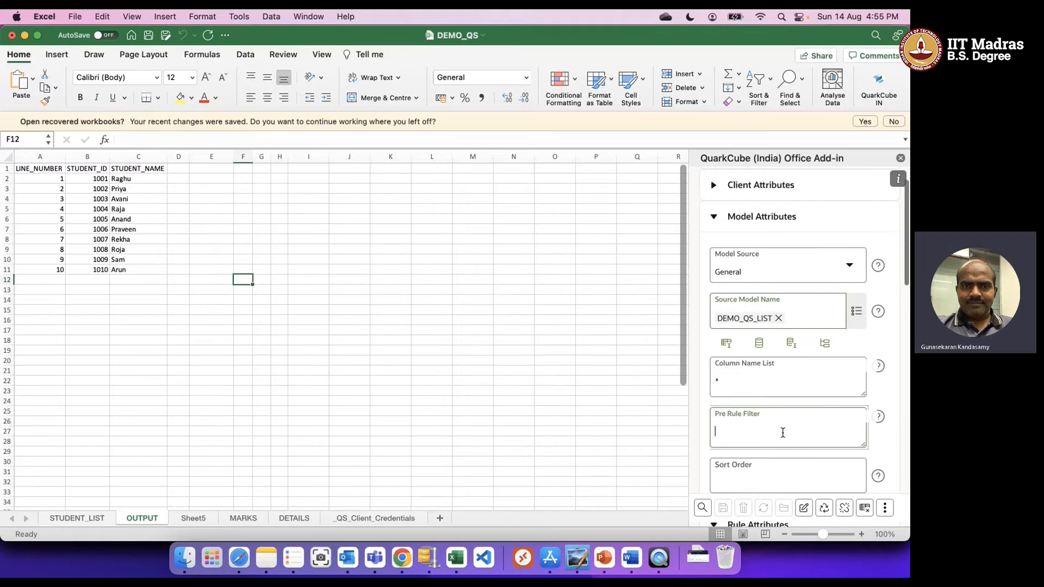
pyautogui.scroll(-2, 783, 433)
pyautogui.click(786, 424)
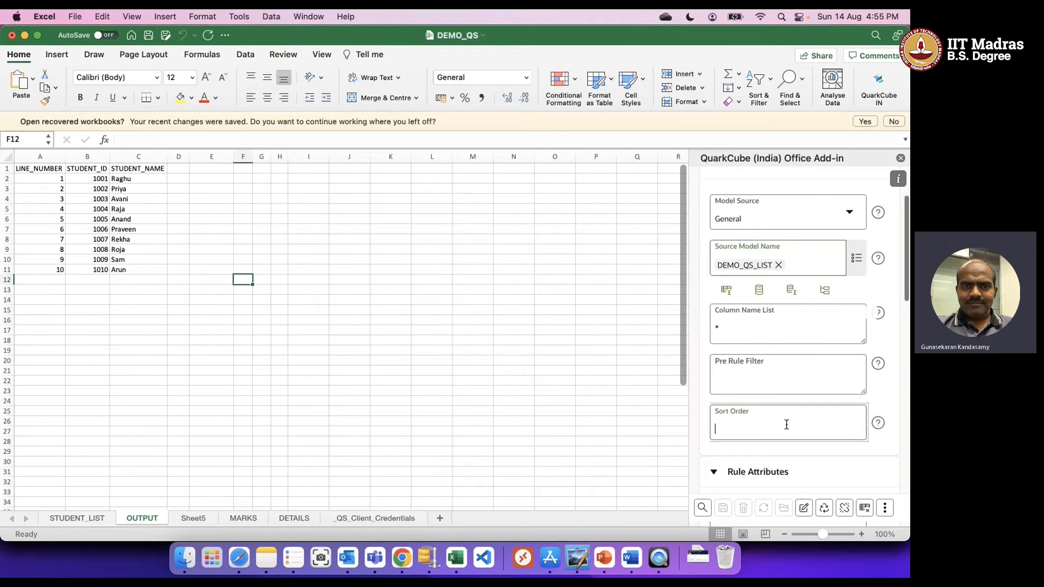
pyautogui.scroll(-8, 786, 425)
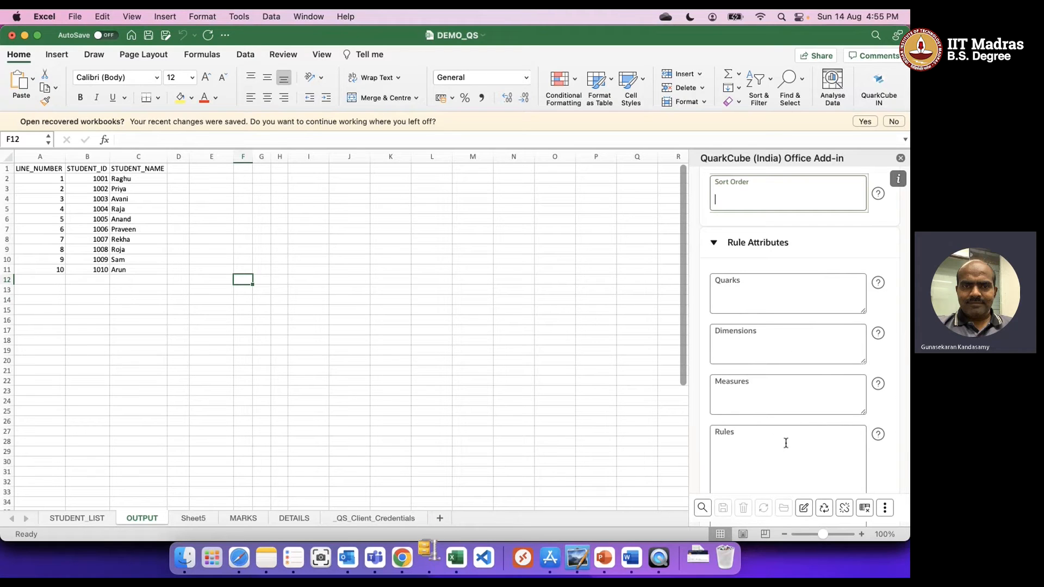
pyautogui.scroll(-1, 765, 374)
pyautogui.scroll(-2, 765, 370)
pyautogui.scroll(4, 762, 369)
# Step: Collapse the rule attributes and set Reference Model Name #1 to DEMO_QS_MARKS
pyautogui.click(720, 309)
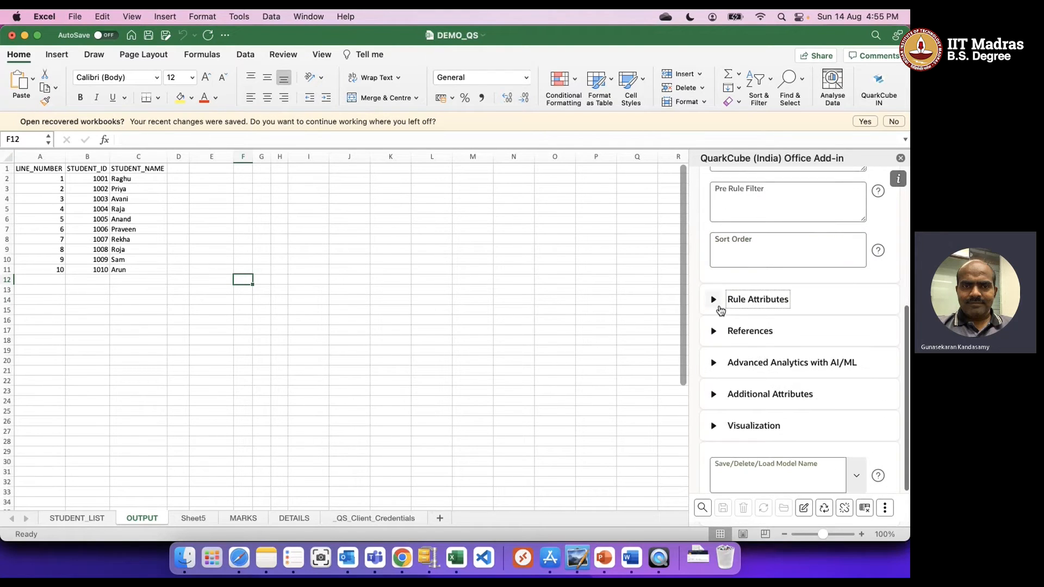
pyautogui.click(715, 331)
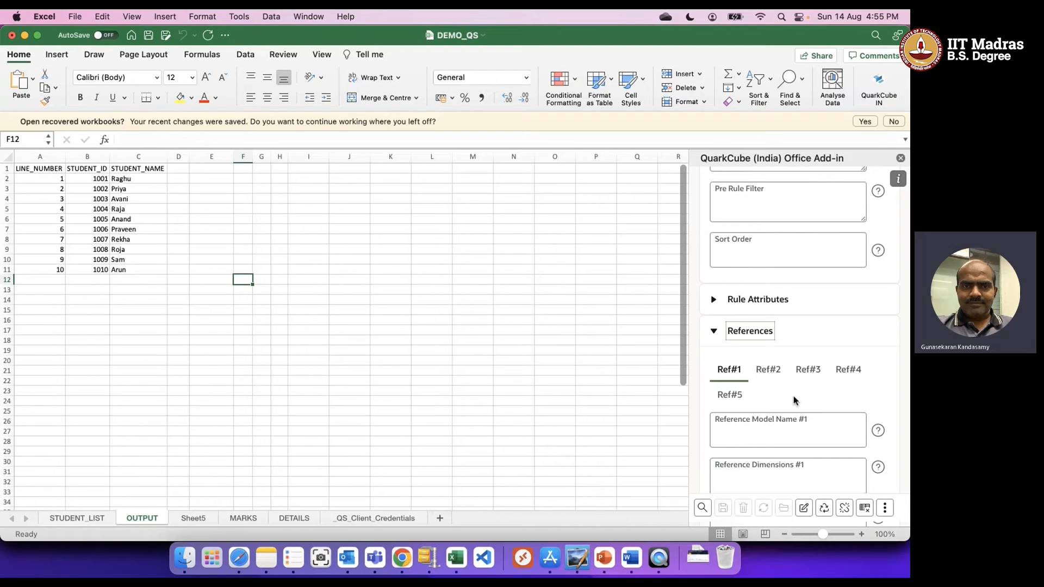
pyautogui.click(763, 439)
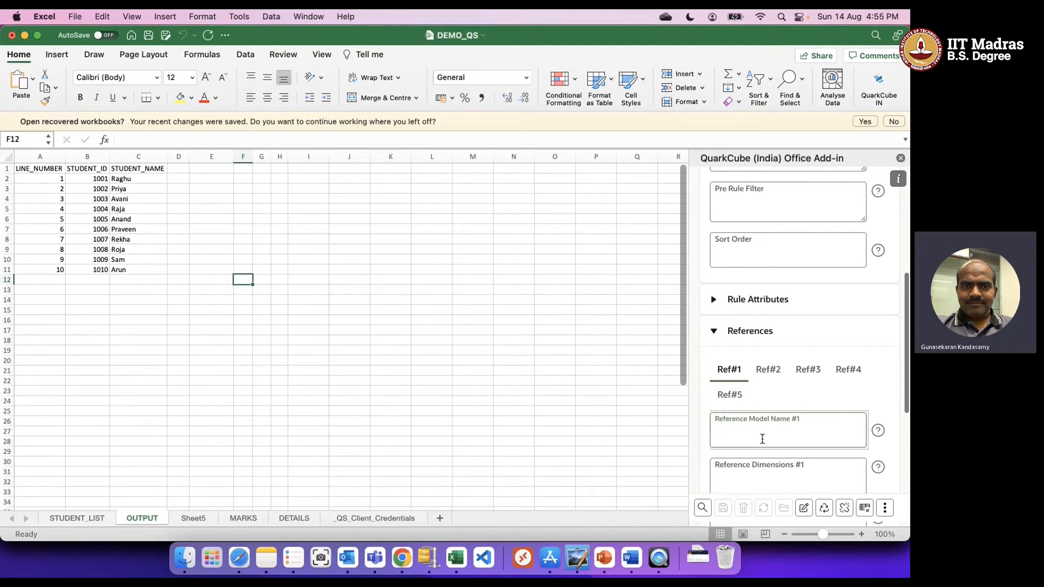
pyautogui.scroll(-2, 763, 439)
pyautogui.scroll(-2, 762, 438)
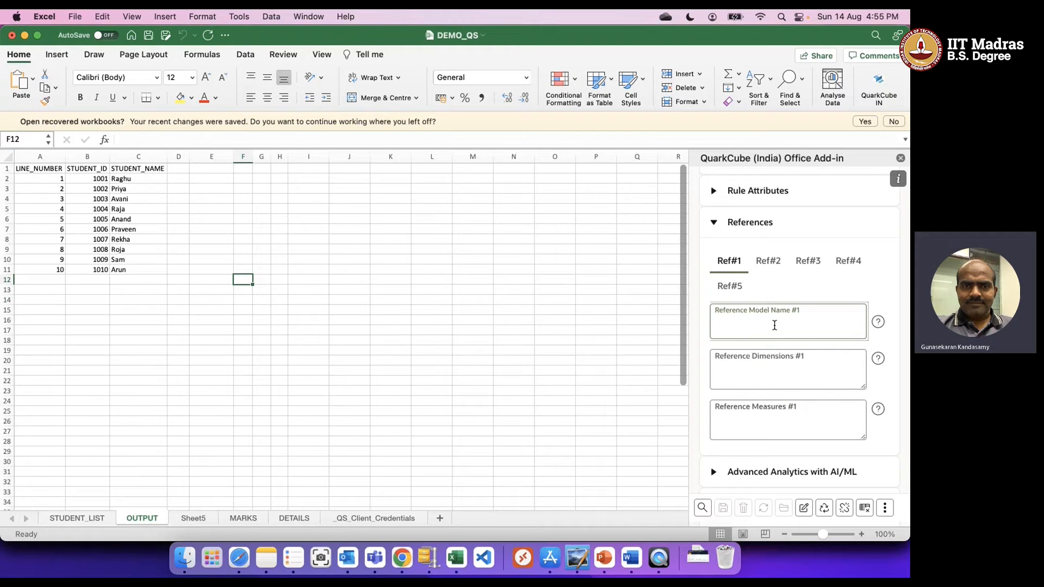
pyautogui.write('MO')
# Step: Copy the STUDENT_ID header from the OUTPUT sheet into Reference Dimensions #1
pyautogui.click(761, 375)
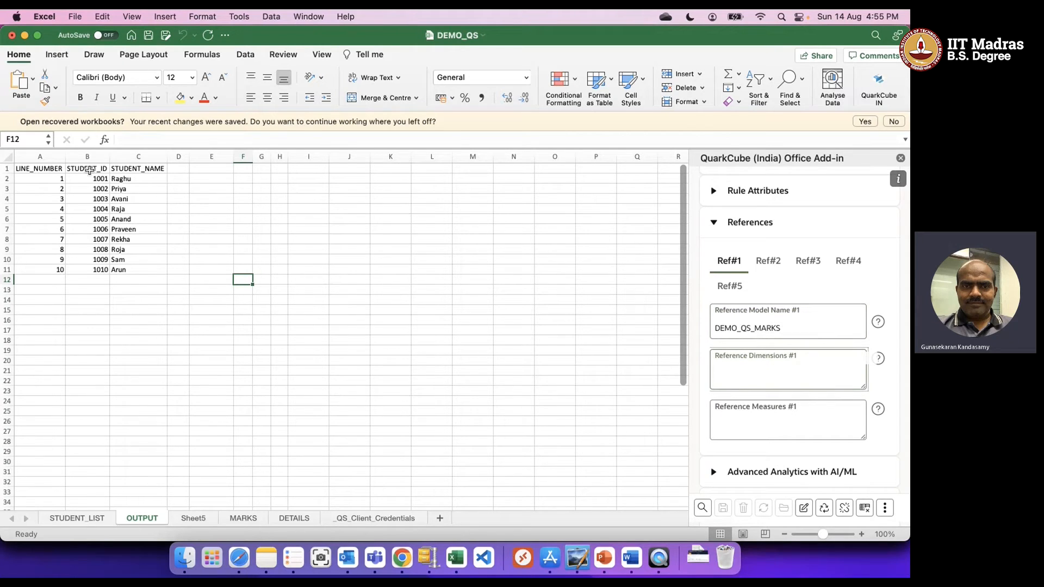
pyautogui.click(90, 168)
pyautogui.press('super+c')
pyautogui.click(756, 381)
pyautogui.press('super+v')
# Step: Copy the PHY, CHE, BIO, MAT, ENG and SOC headers from the MARKS sheet into Reference Measures #1
pyautogui.click(759, 431)
pyautogui.click(243, 518)
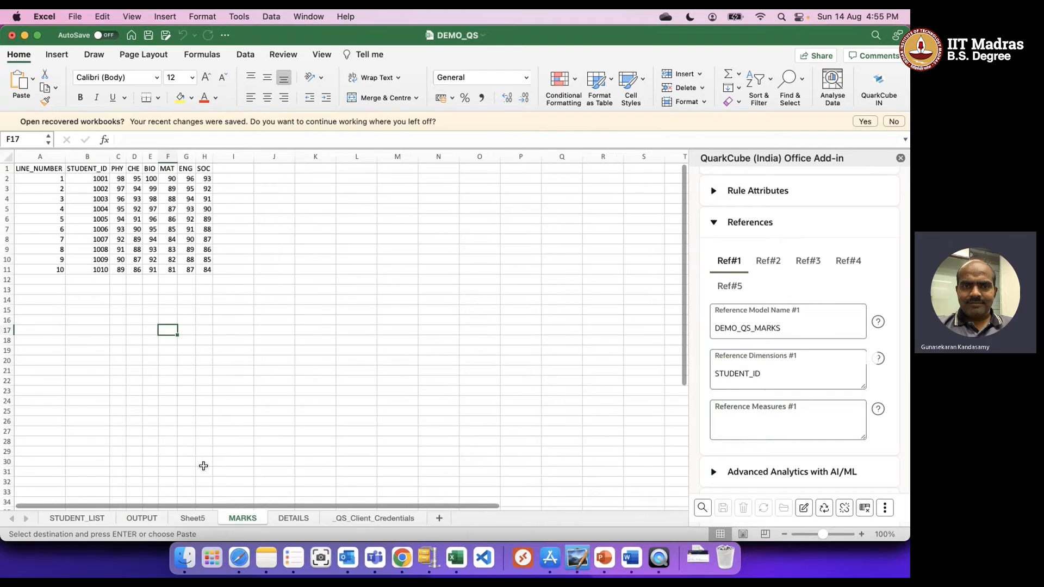
pyautogui.click(118, 168)
pyautogui.moveTo(117, 168); pyautogui.dragTo(205, 168)
pyautogui.press('super+c')
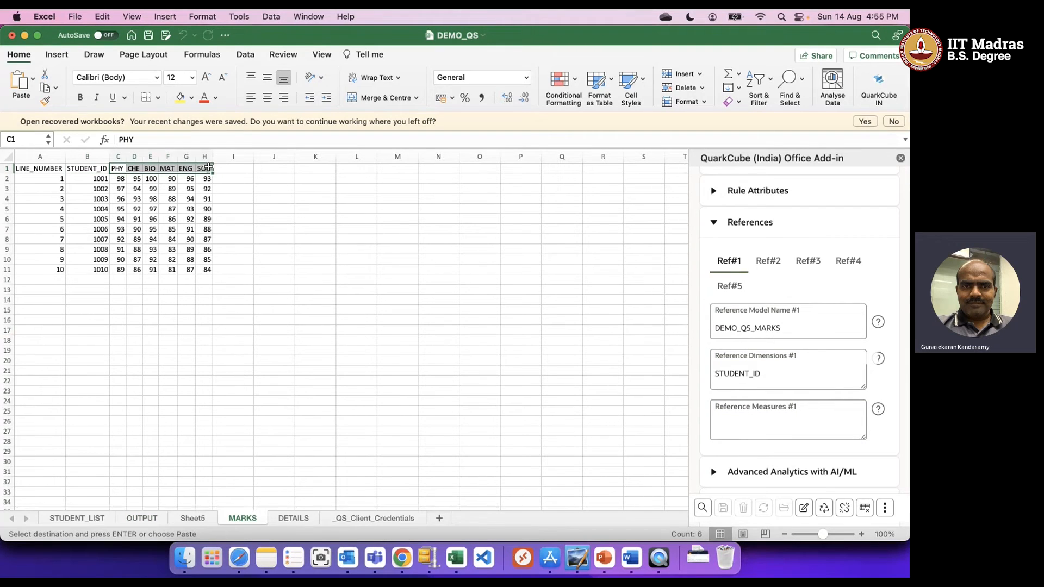
pyautogui.click(754, 433)
pyautogui.press('super+v')
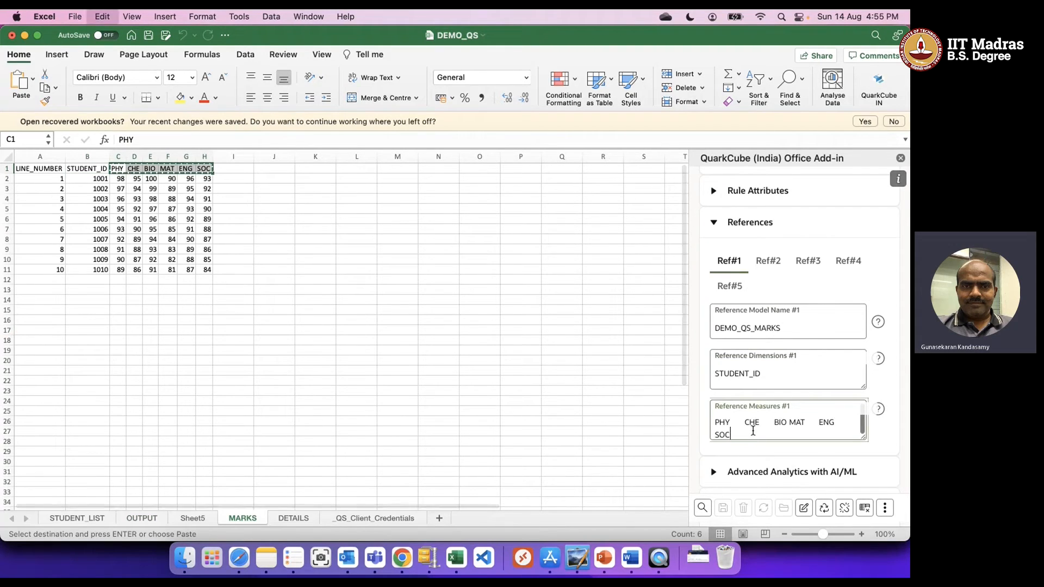
# Step: Separate the PHY, CHE, BIO, MAT, ENG and SOC entries in Reference Measures #1 with commas
pyautogui.click(745, 425)
pyautogui.press('BackSpace')
pyautogui.write(',')
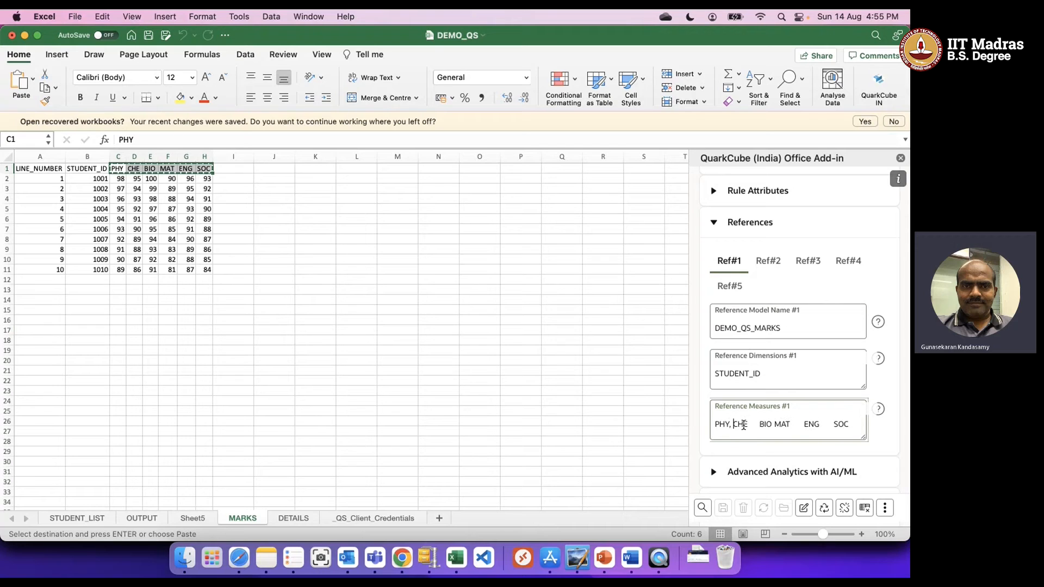
pyautogui.click(759, 424)
pyautogui.press('BackSpace')
pyautogui.write(',')
pyautogui.click(774, 428)
pyautogui.press('BackSpace')
pyautogui.write(',')
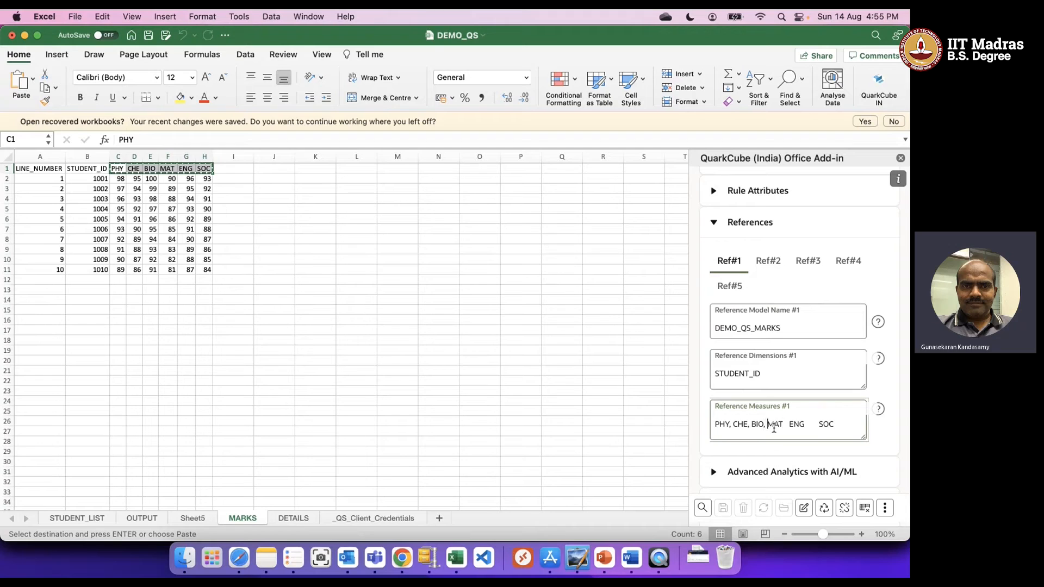
pyautogui.click(791, 426)
pyautogui.press('BackSpace')
pyautogui.write(',')
pyautogui.click(805, 428)
pyautogui.press('BackSpace')
pyautogui.write(',')
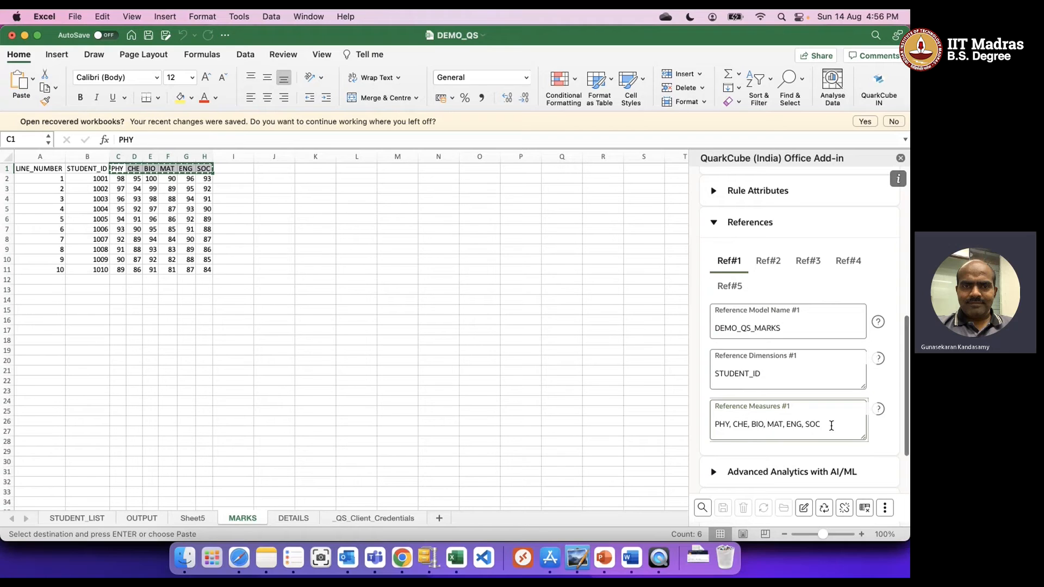
# Step: Set Reference Model Name #2 to DEMO_QS_DETAILS
pyautogui.click(766, 266)
pyautogui.click(732, 327)
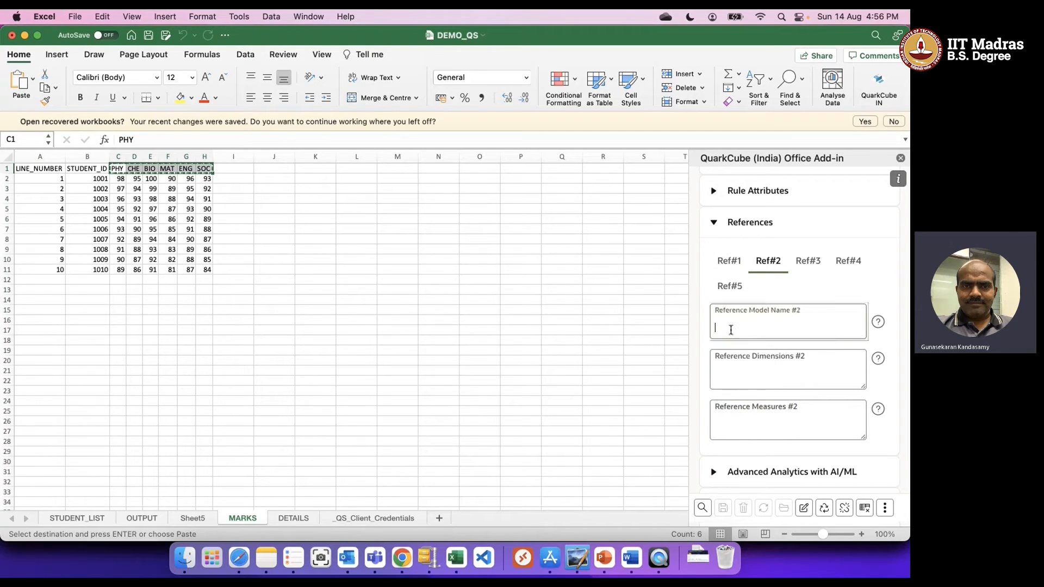
pyautogui.write('DEMO_QS_')
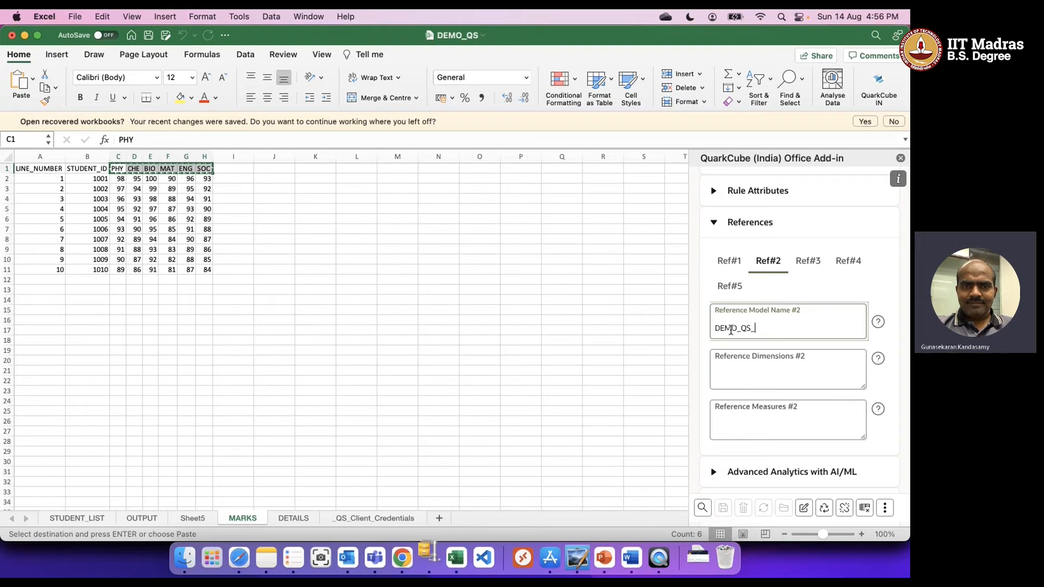
pyautogui.write('DETAIL')
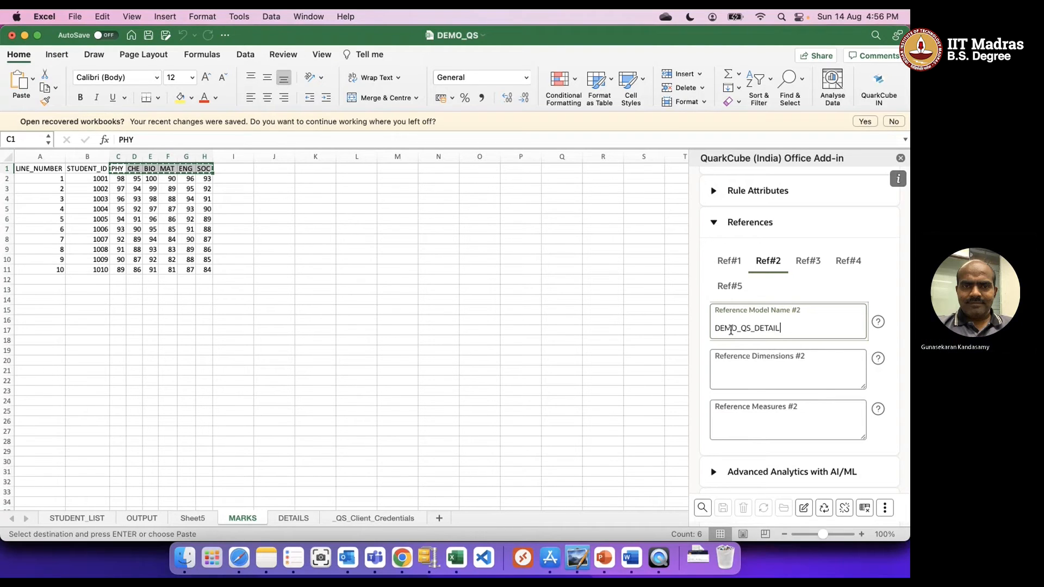
pyautogui.write('S')
# Step: Copy the STUDENT_ID header from the MARKS sheet into Reference Dimensions #2
pyautogui.click(743, 367)
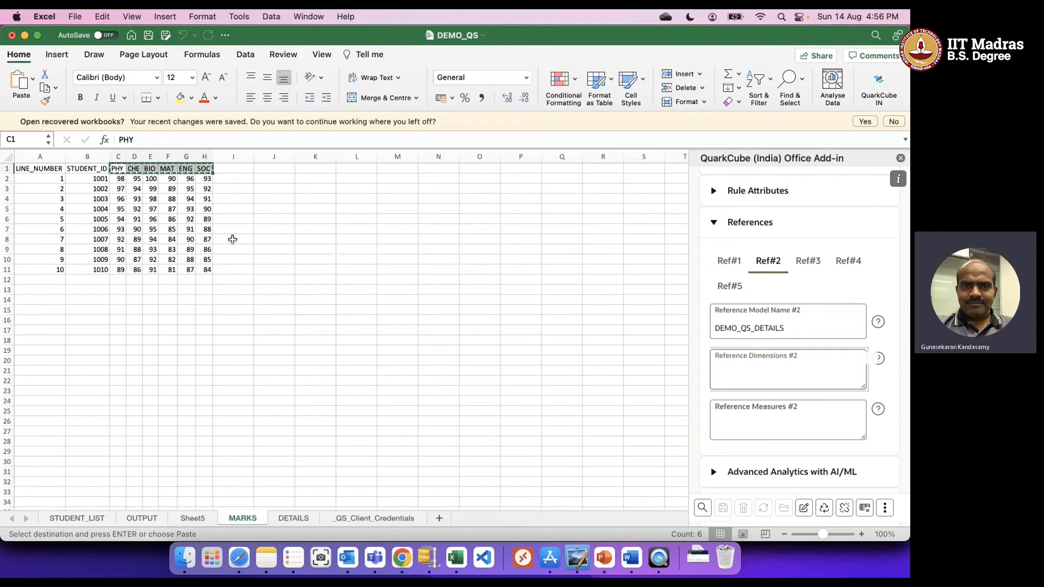
pyautogui.click(87, 169)
pyautogui.press('super+c')
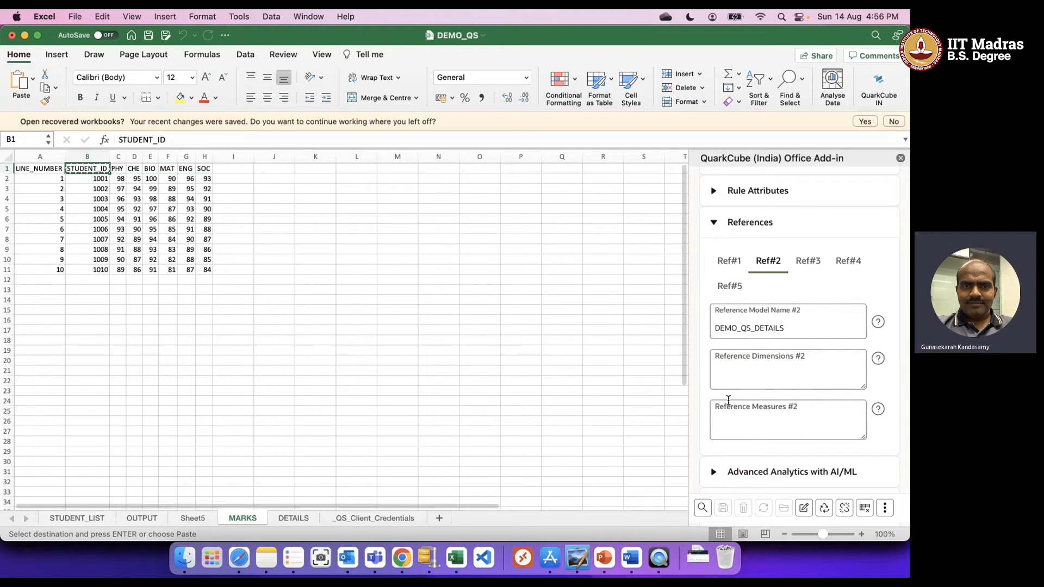
pyautogui.press('super+v')
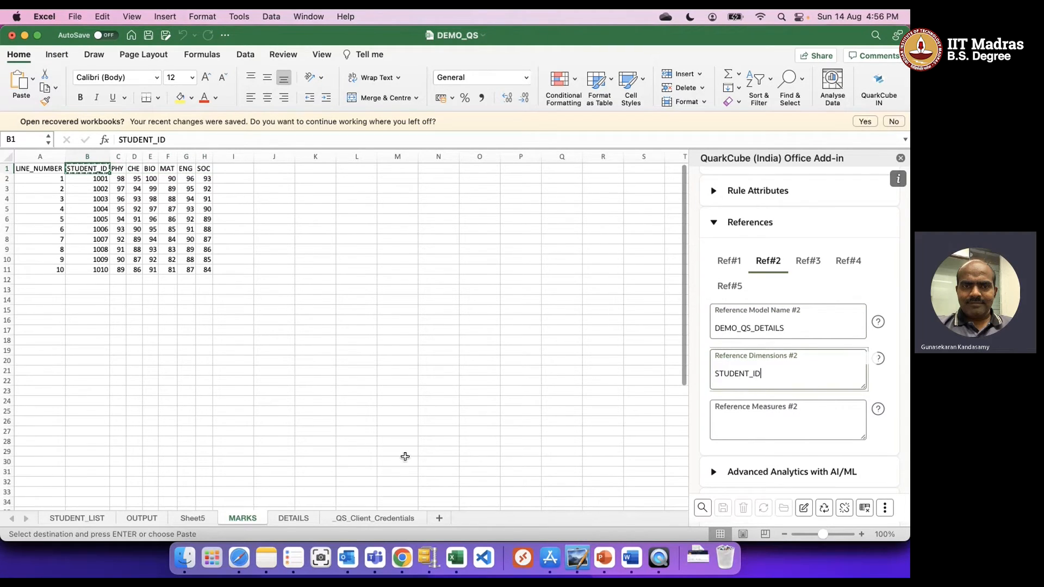
# Step: Copy the GENDER, CLASS and CITY headers from the DETAILS sheet into Reference Measures #2, separated by commas
pyautogui.click(293, 517)
pyautogui.click(132, 169)
pyautogui.moveTo(133, 169); pyautogui.dragTo(175, 169)
pyautogui.press('super+c')
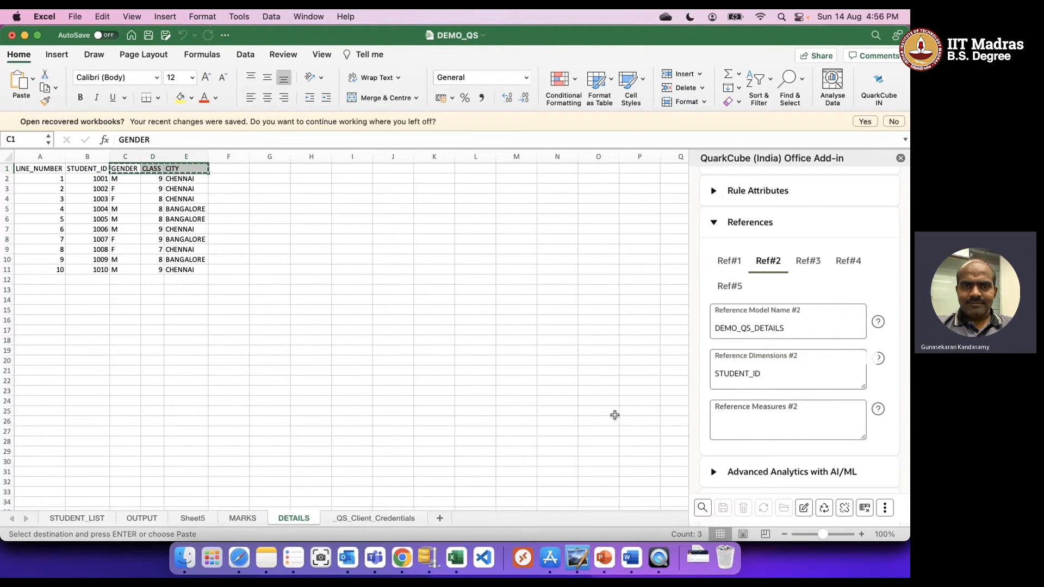
pyautogui.click(757, 434)
pyautogui.press('super+v')
pyautogui.click(760, 427)
pyautogui.press('BackSpace')
pyautogui.write(',')
pyautogui.click(772, 427)
pyautogui.write(',')
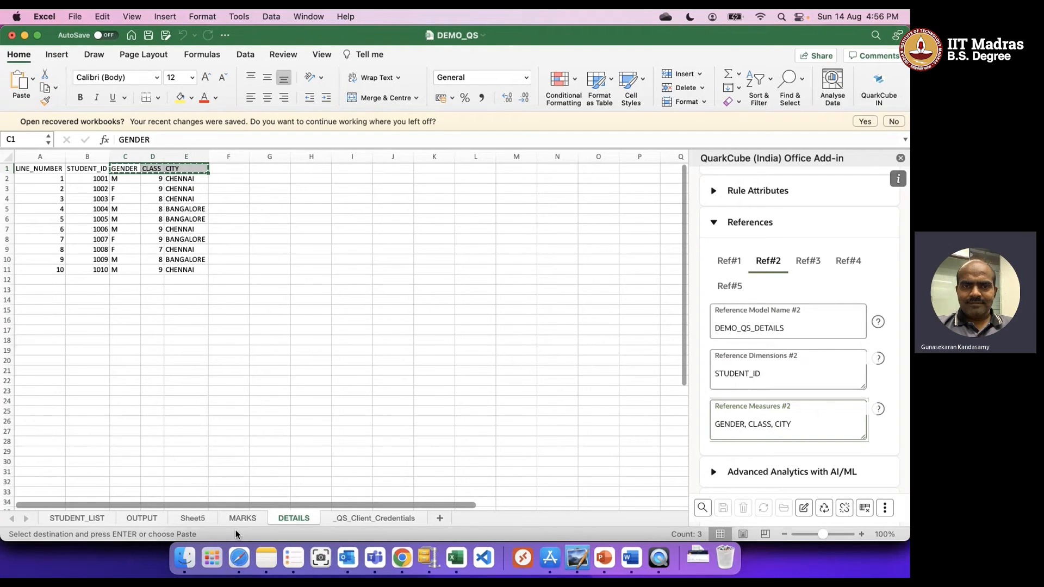
# Step: Rerun the query on the OUTPUT sheet with both references defined
pyautogui.click(141, 517)
pyautogui.click(379, 372)
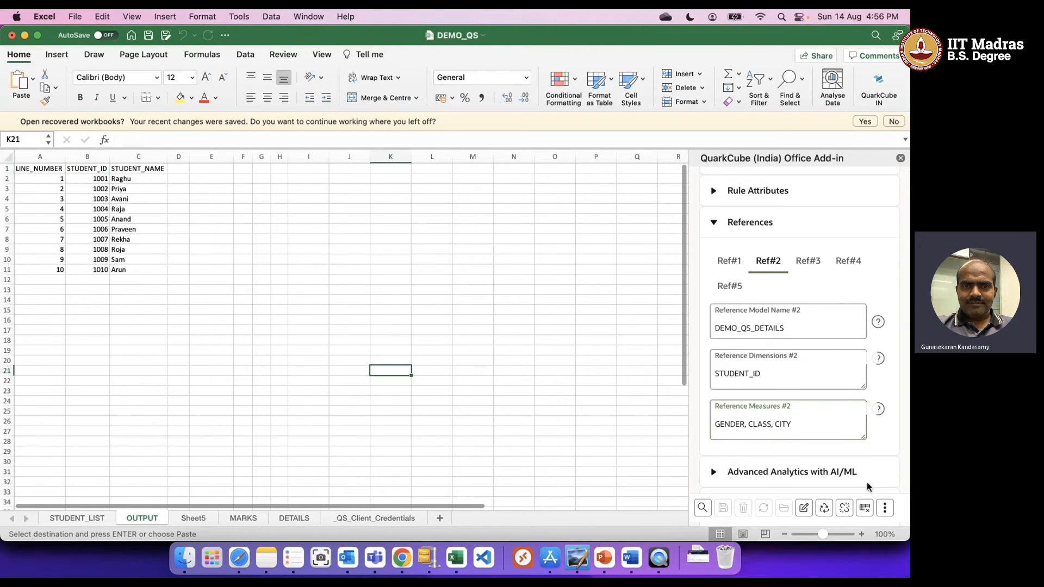
pyautogui.click(867, 509)
pyautogui.click(702, 508)
pyautogui.click(447, 294)
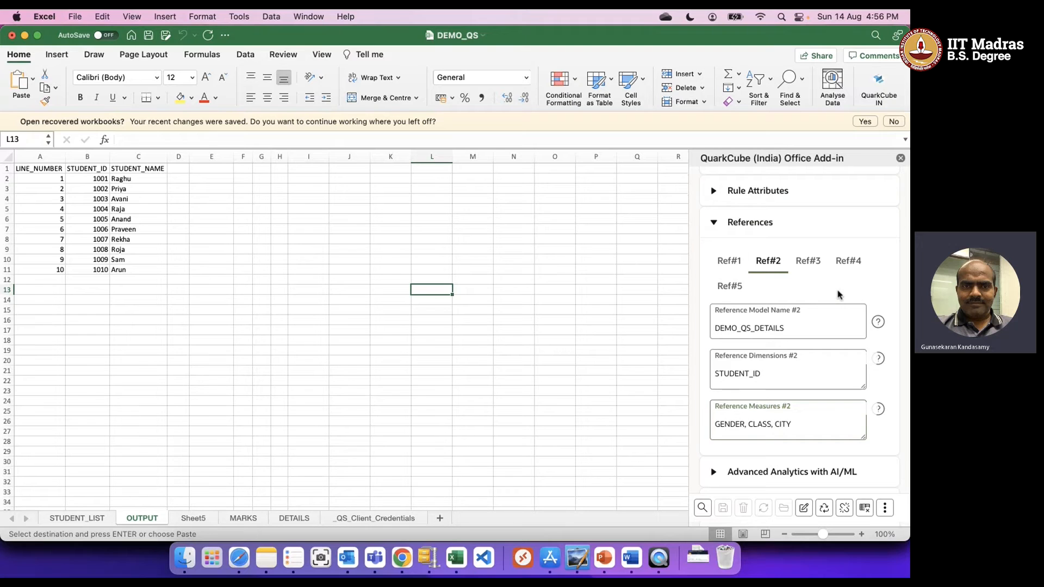
# Step: Expand Advanced Analytics with AI/ML and set its option to Reference Spread
pyautogui.scroll(-2, 837, 295)
pyautogui.scroll(-2, 838, 294)
pyautogui.scroll(2, 838, 291)
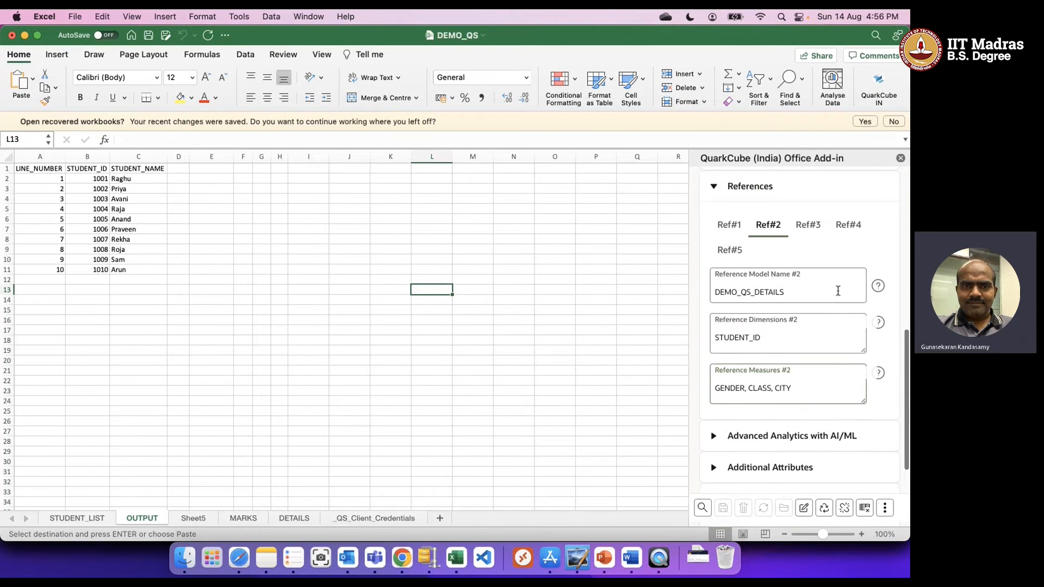
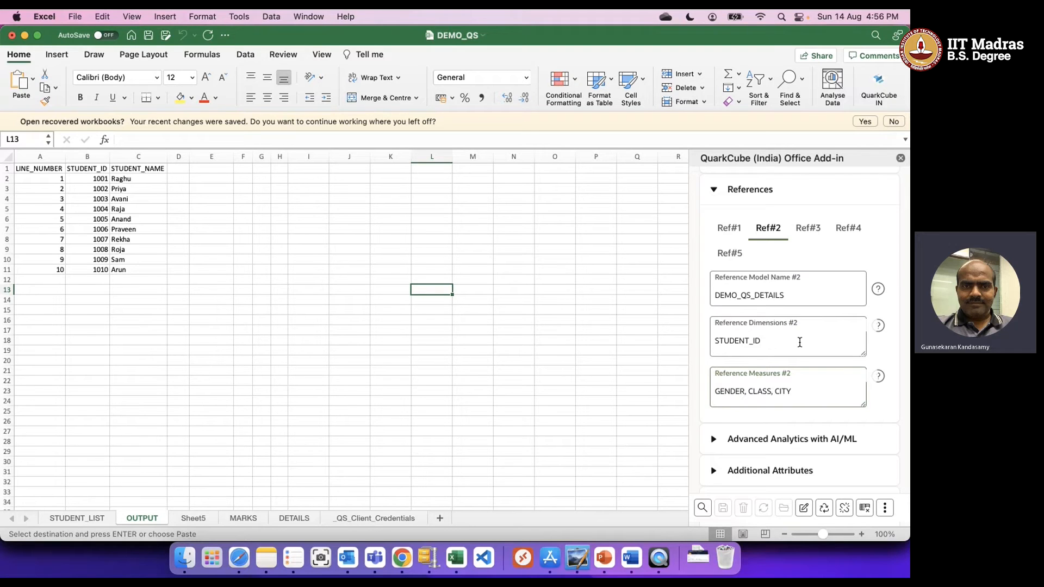
pyautogui.scroll(-3, 800, 342)
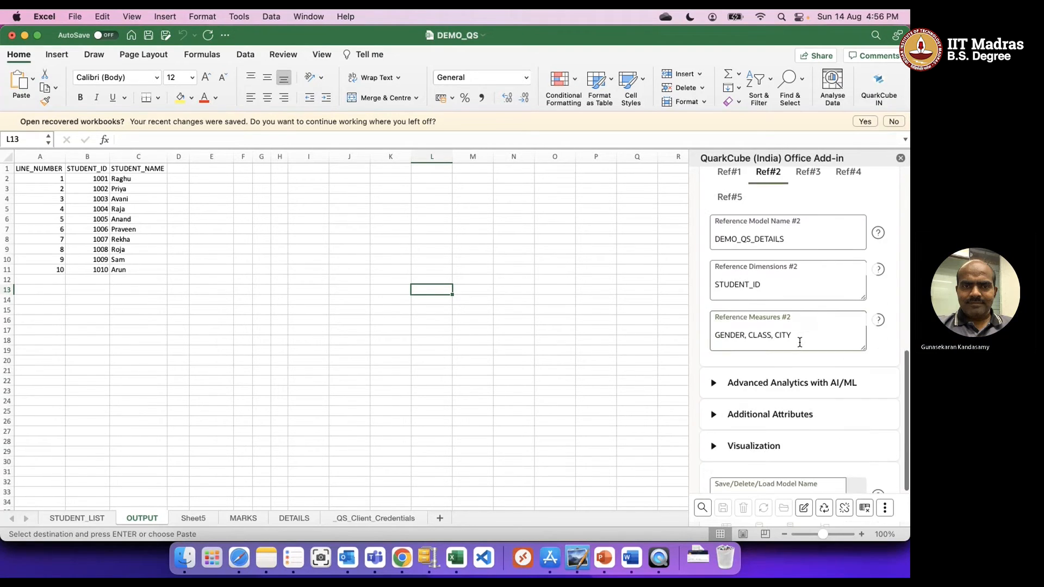
pyautogui.click(714, 384)
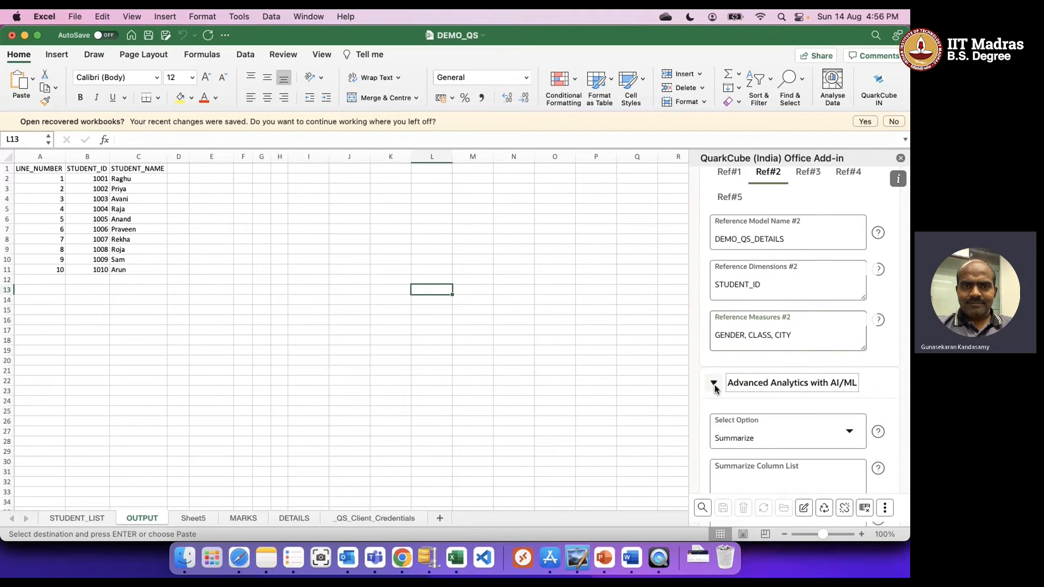
pyautogui.click(852, 430)
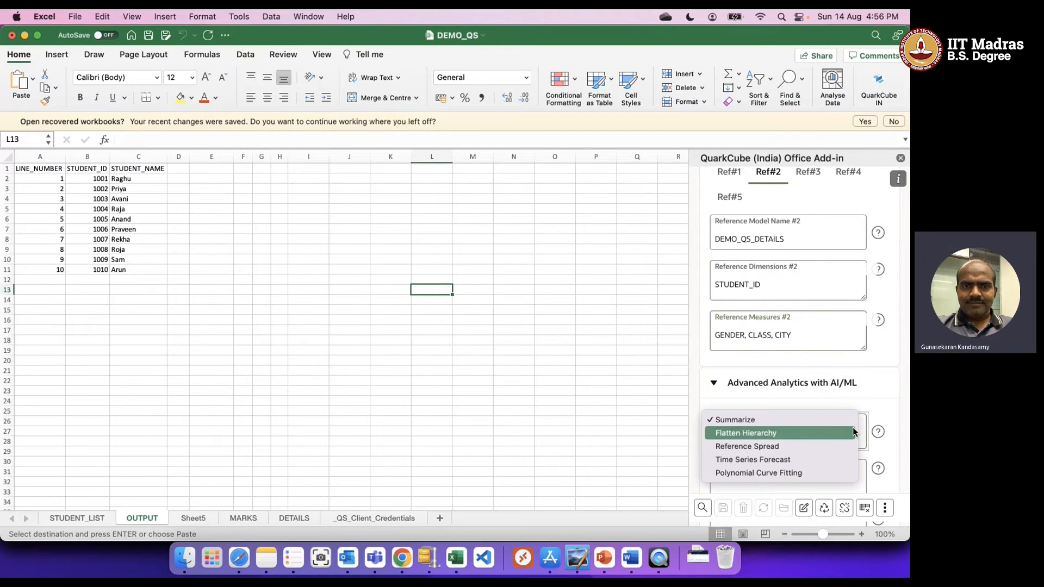
pyautogui.click(809, 448)
pyautogui.click(804, 476)
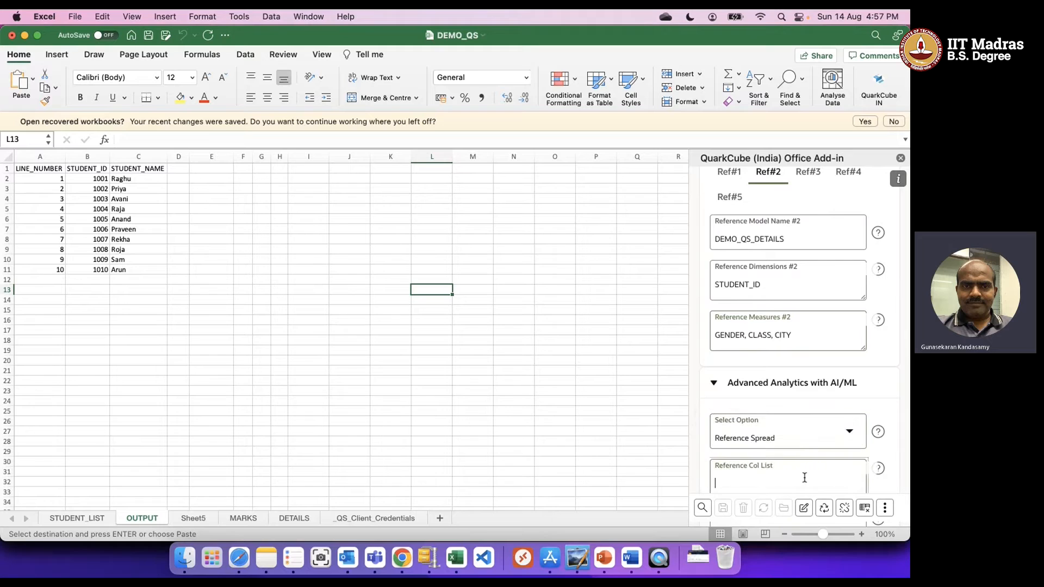
pyautogui.scroll(-2, 805, 478)
pyautogui.scroll(-2, 805, 476)
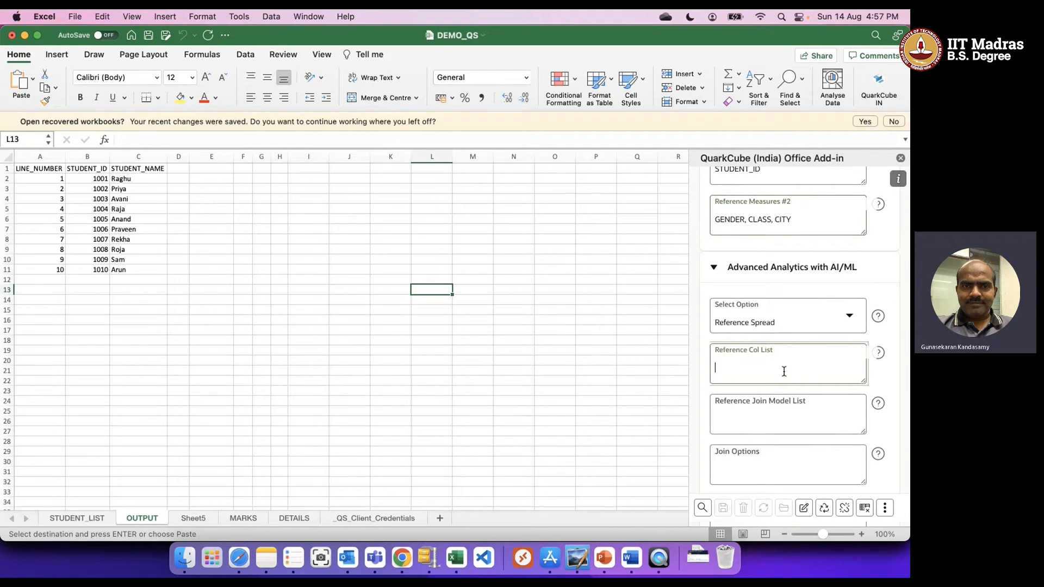
# Step: Enter the second reference's model name, DEMO_QS_DETAILS, followed by a comma in the Reference Join Model List
pyautogui.scroll(2, 784, 372)
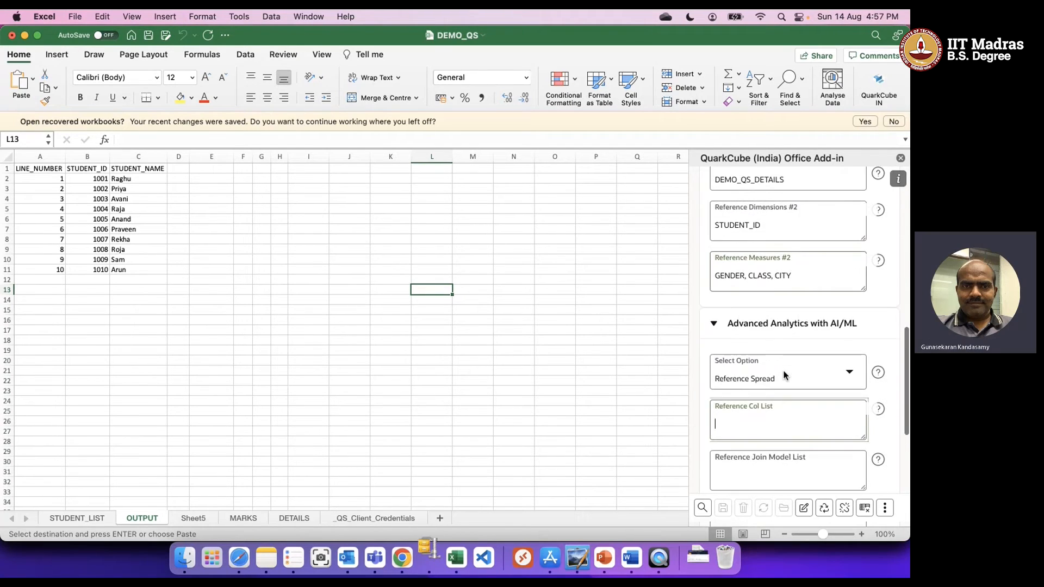
pyautogui.scroll(2, 784, 374)
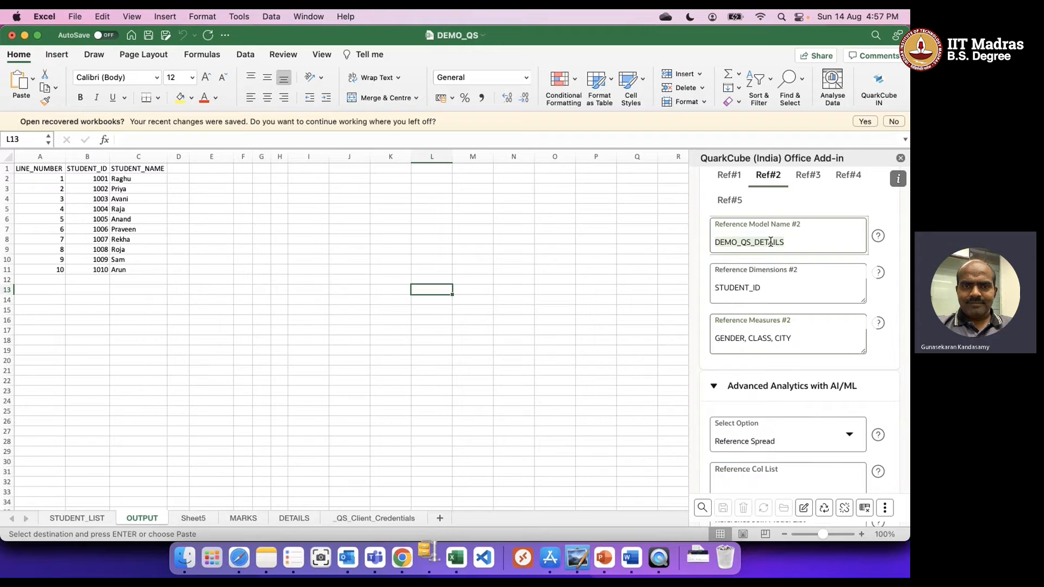
pyautogui.scroll(-4, 778, 414)
pyautogui.click(773, 411)
pyautogui.write('DEMO_QS_DETAILS')
pyautogui.scroll(5, 772, 410)
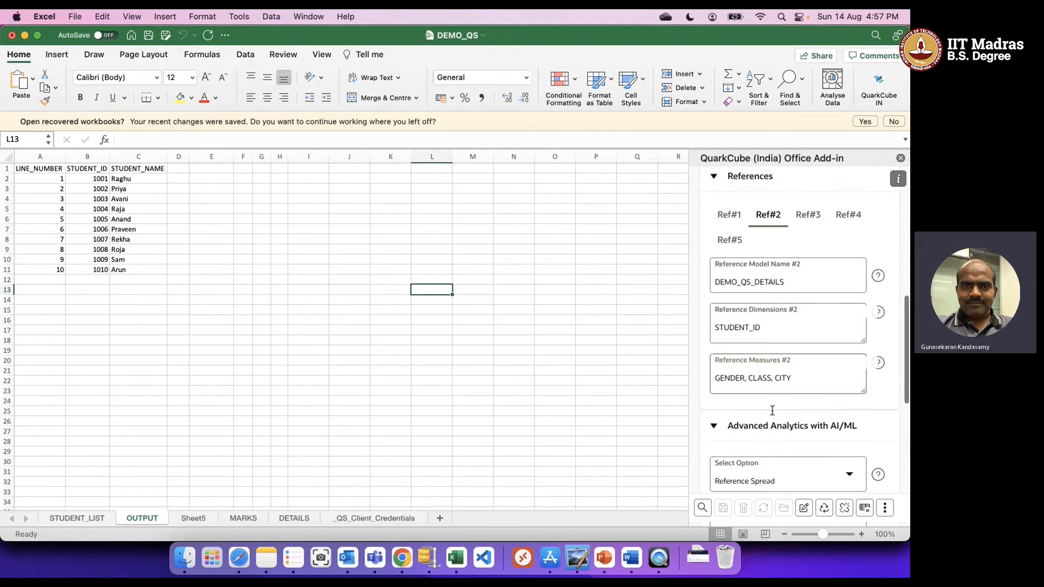
# Step: Copy the first reference's model name, DEMO_QS_MARKS, and append it to the Reference Join Model List
pyautogui.click(728, 294)
pyautogui.click(747, 354)
pyautogui.doubleClick(748, 356)
pyautogui.press('super+c')
pyautogui.scroll(-5, 748, 359)
pyautogui.scroll(-2, 748, 362)
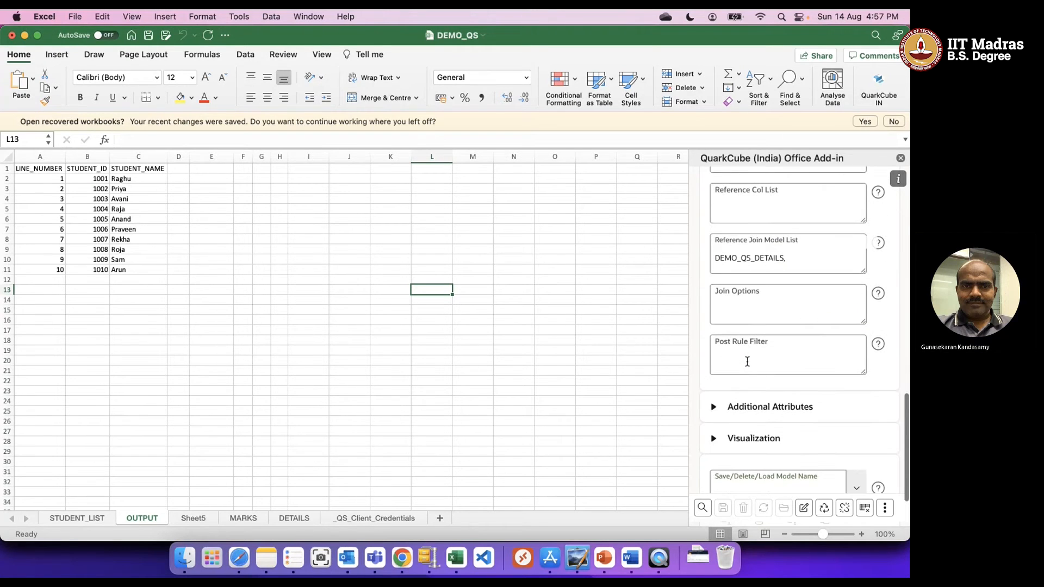
pyautogui.click(802, 249)
pyautogui.press('super+v')
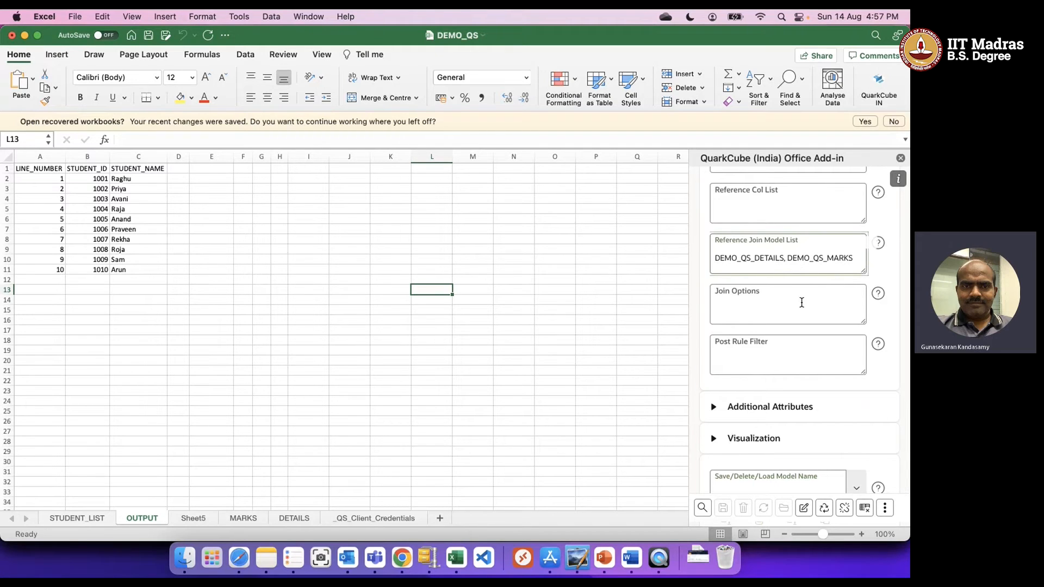
# Step: Set Join Options to L for the reference spread
pyautogui.scroll(2, 802, 303)
pyautogui.scroll(3, 802, 303)
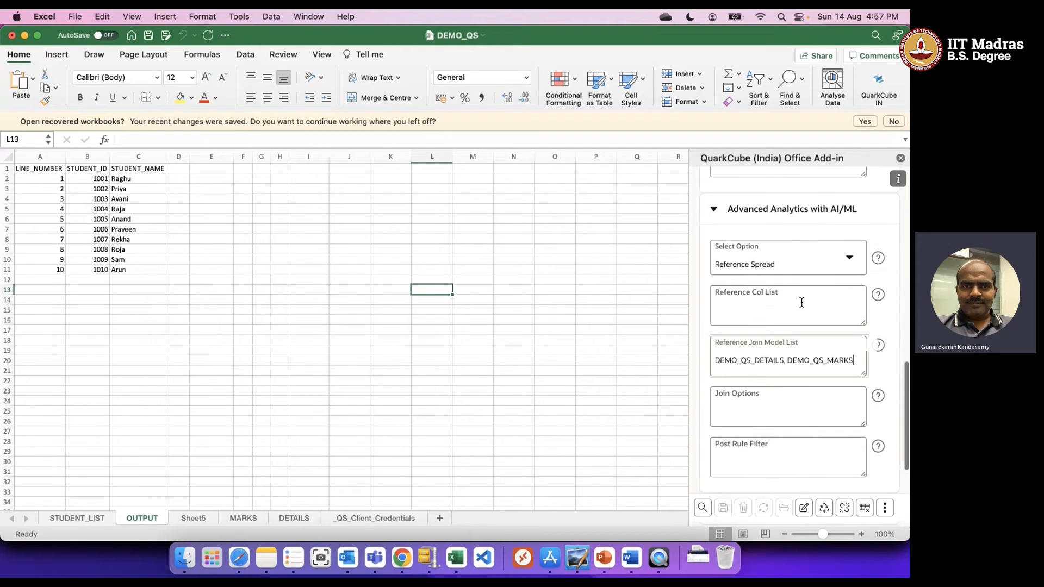
pyautogui.rightClick(801, 301)
pyautogui.click(821, 400)
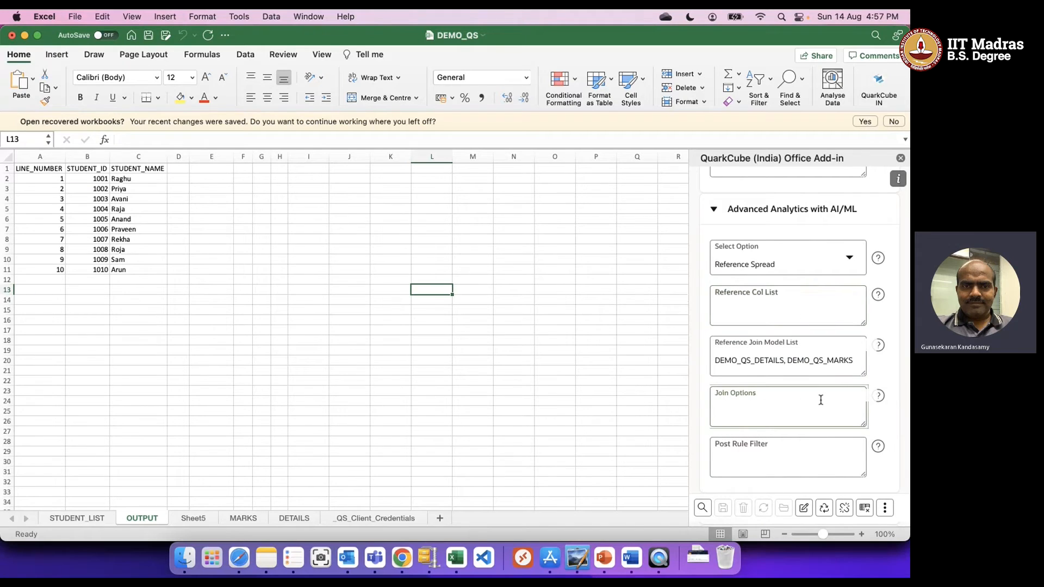
# Step: Set the Reference Col List to BASE.STUDENT_ID and rerun the query on the OUTPUT sheet
pyautogui.click(772, 308)
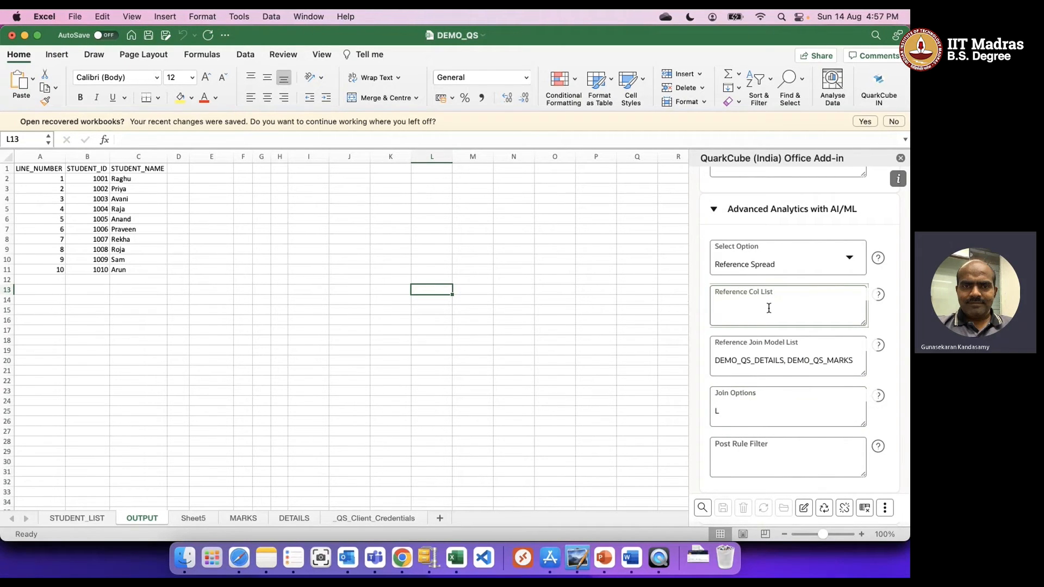
pyautogui.scroll(3, 769, 308)
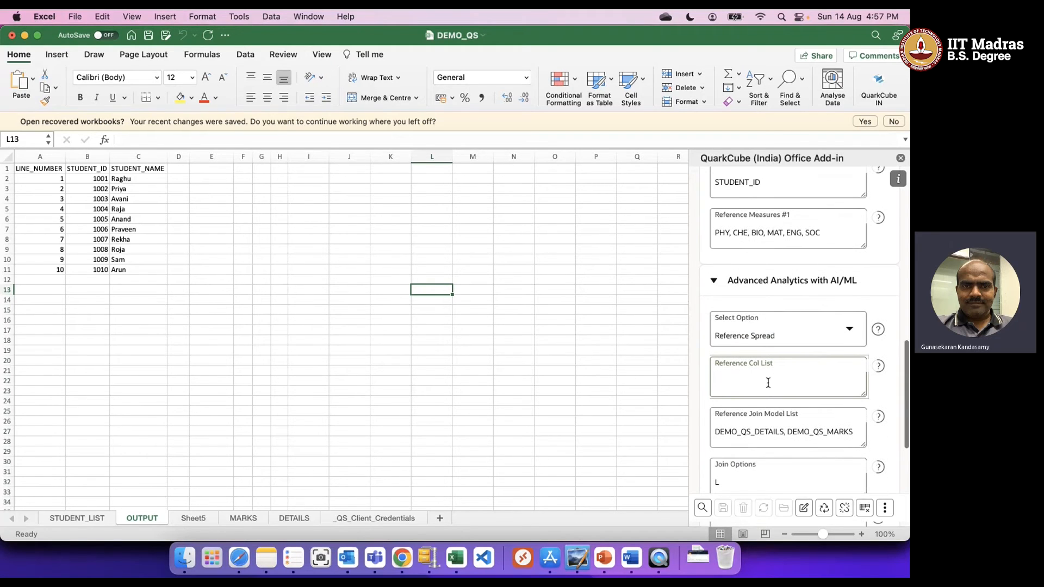
pyautogui.write('BASE')
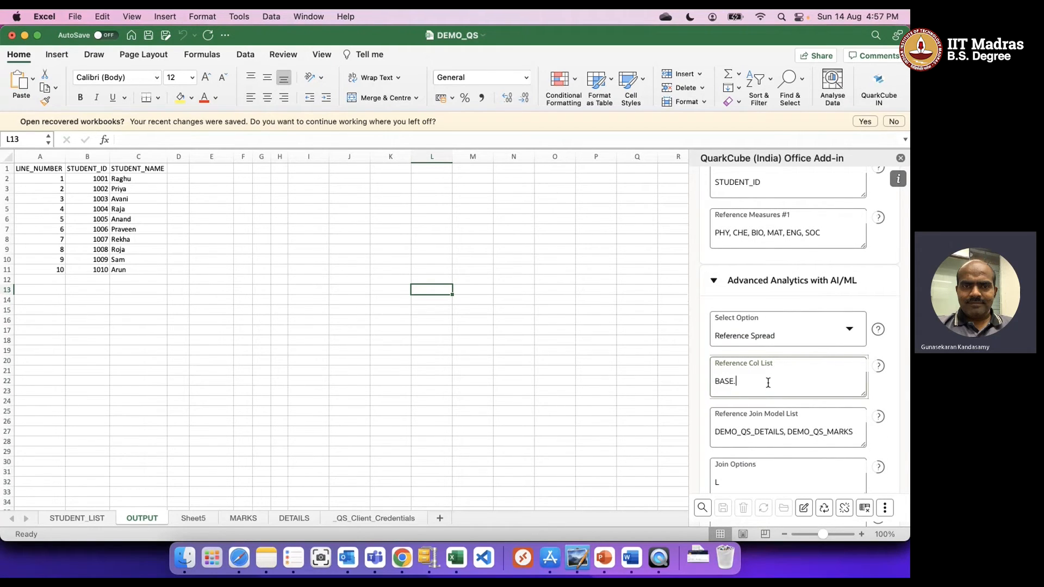
pyautogui.write('.STUDENT_ID')
pyautogui.click(865, 508)
pyautogui.click(704, 508)
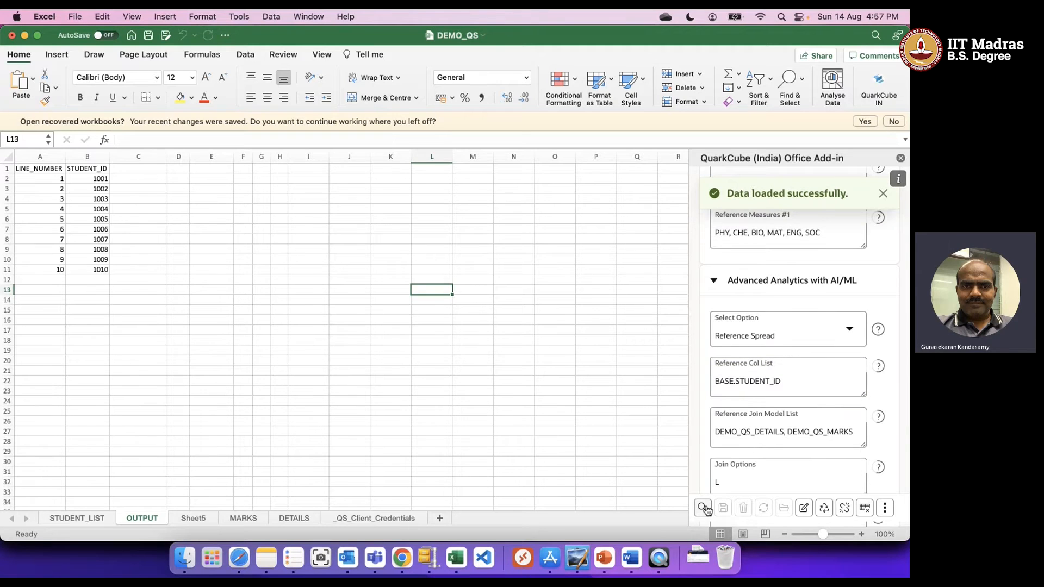
# Step: Add BASE.STUDENT_NAME after BASE.STUDENT_ID in the Reference Col List, separated by a comma
pyautogui.click(824, 371)
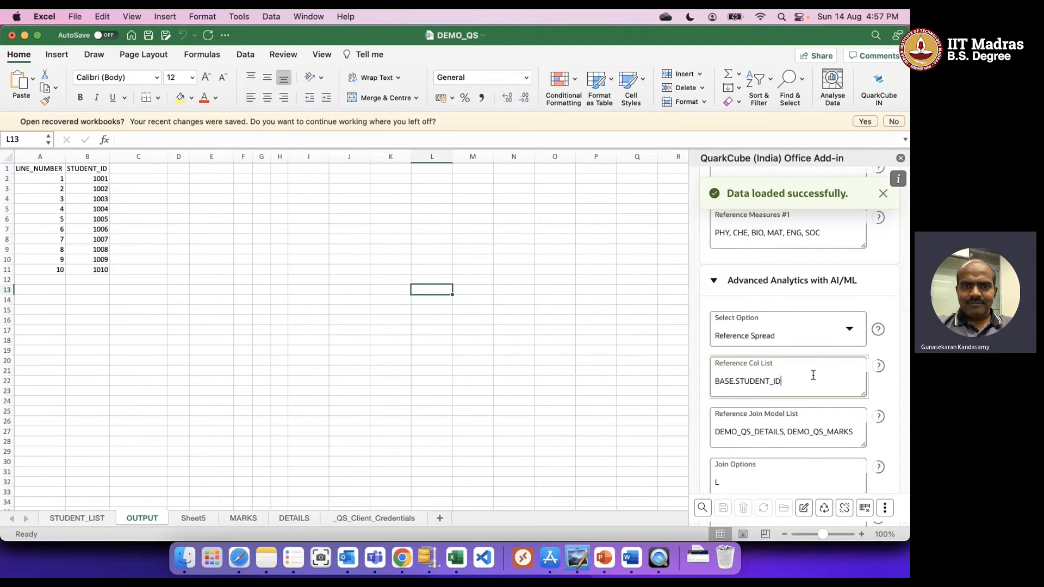
pyautogui.write(', BASE.STUD')
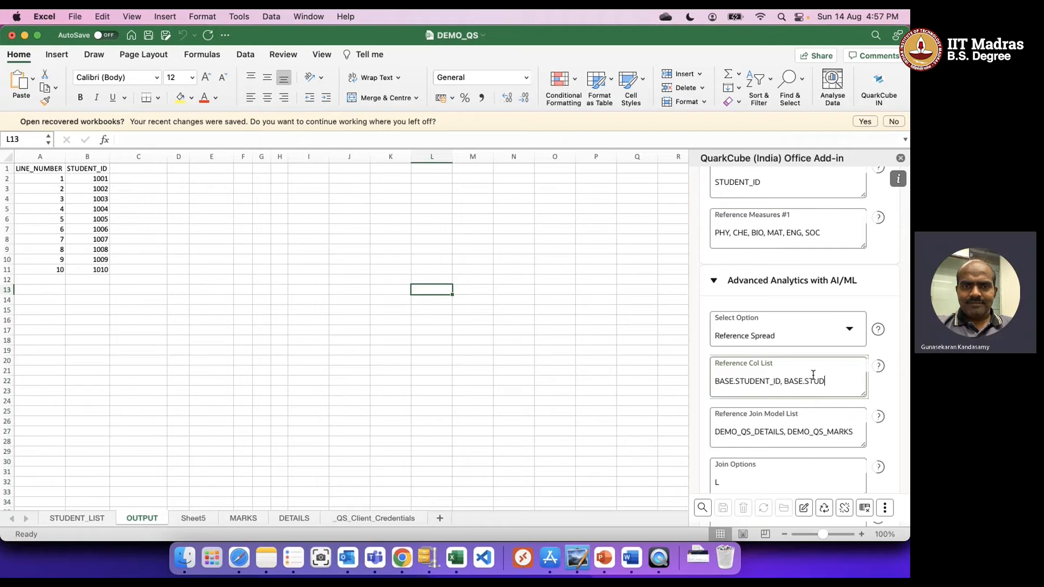
pyautogui.write('ENT-NAME')
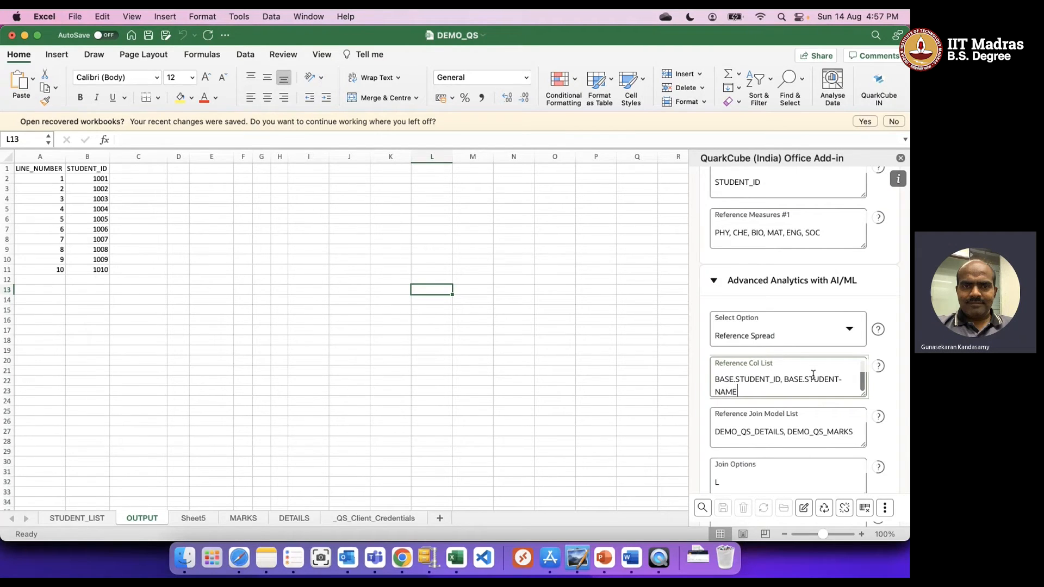
pyautogui.press('BackSpace')
pyautogui.write('_')
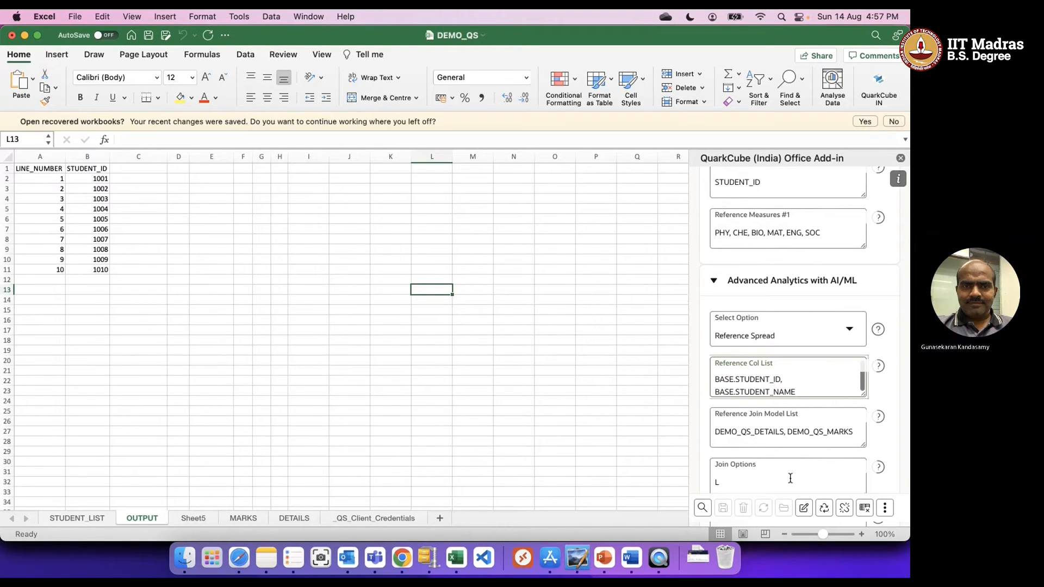
# Step: Query with the current column list, append DEMO_QS_DETAILS.CLASS to the Reference Col List, and rerun the query on OUTPUT
pyautogui.click(700, 509)
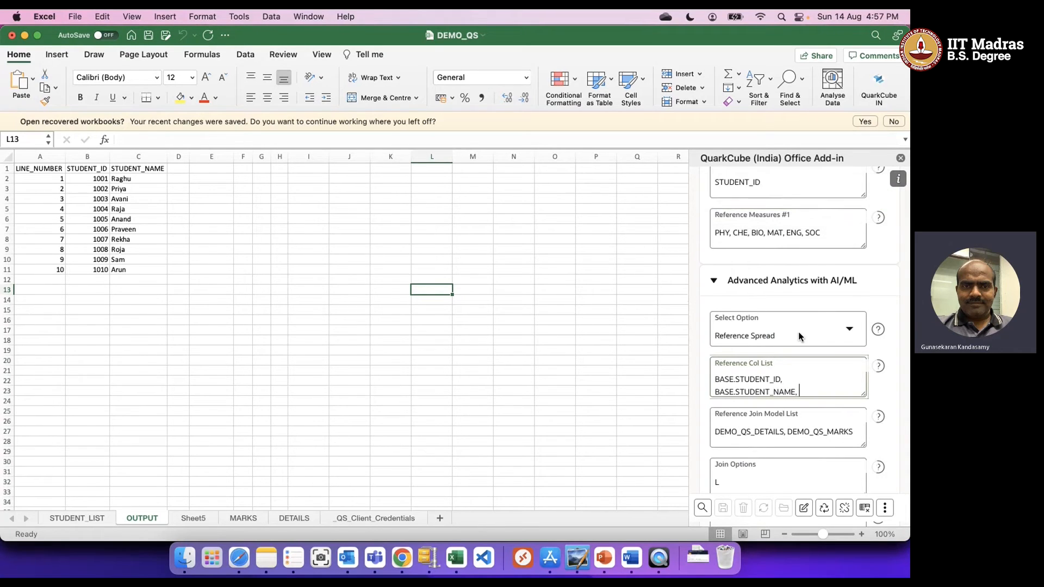
pyautogui.scroll(4, 794, 395)
pyautogui.scroll(-5, 780, 272)
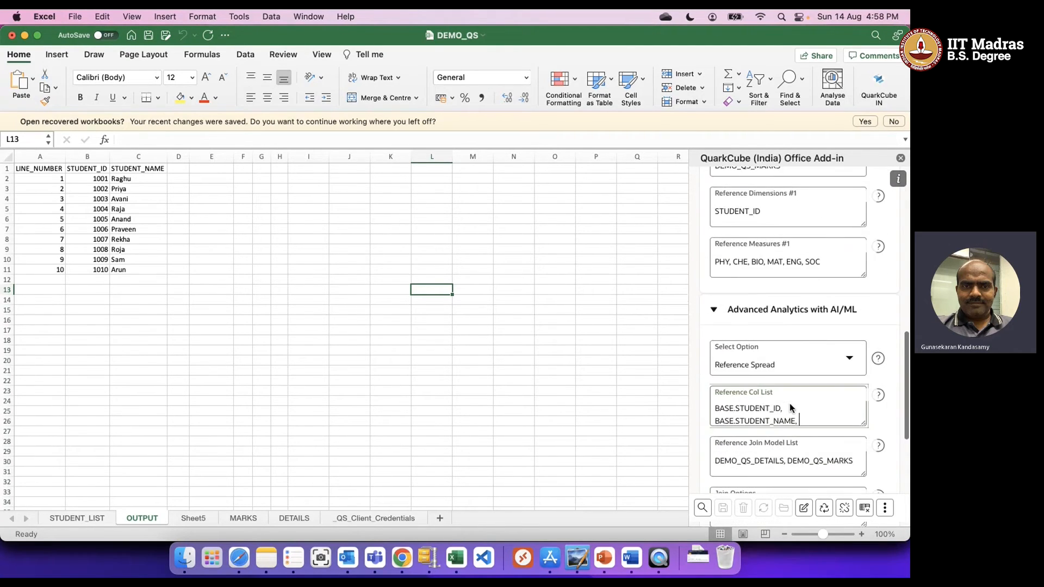
pyautogui.doubleClick(751, 393)
pyautogui.click(817, 349)
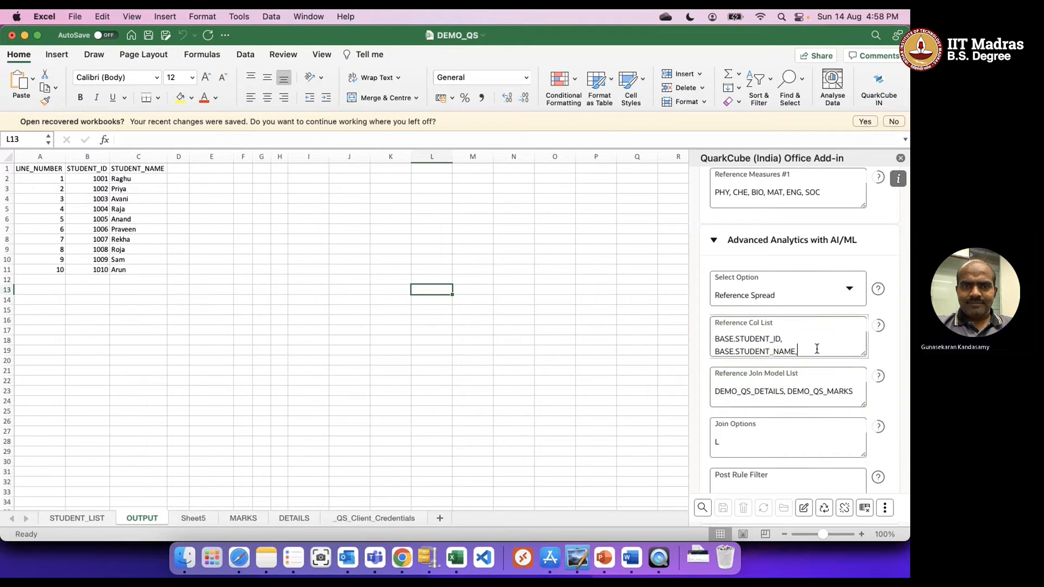
pyautogui.press('Return')
pyautogui.press('cmd+v')
pyautogui.write('.')
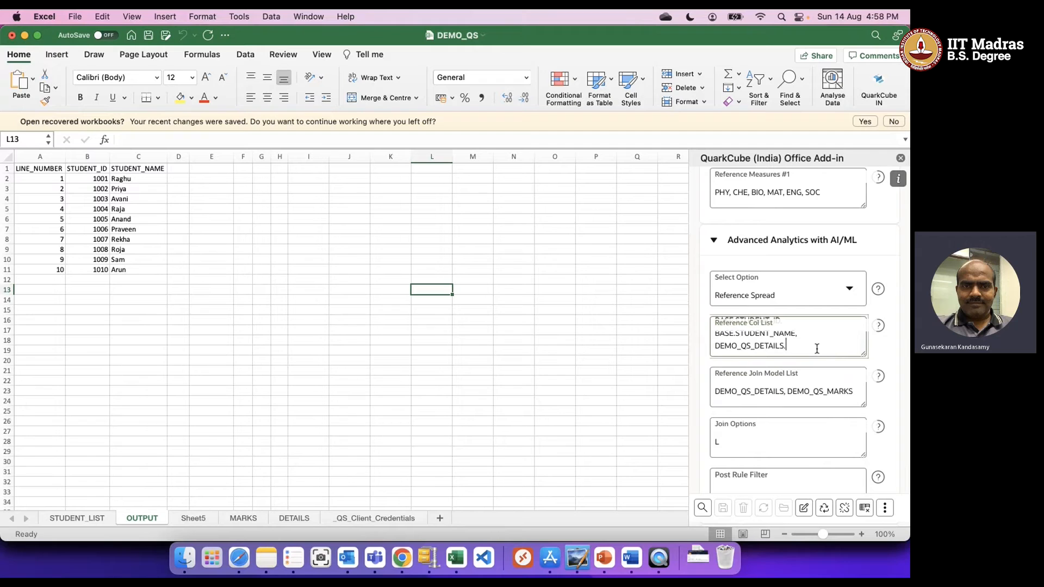
pyautogui.write('CLASS')
pyautogui.click(702, 509)
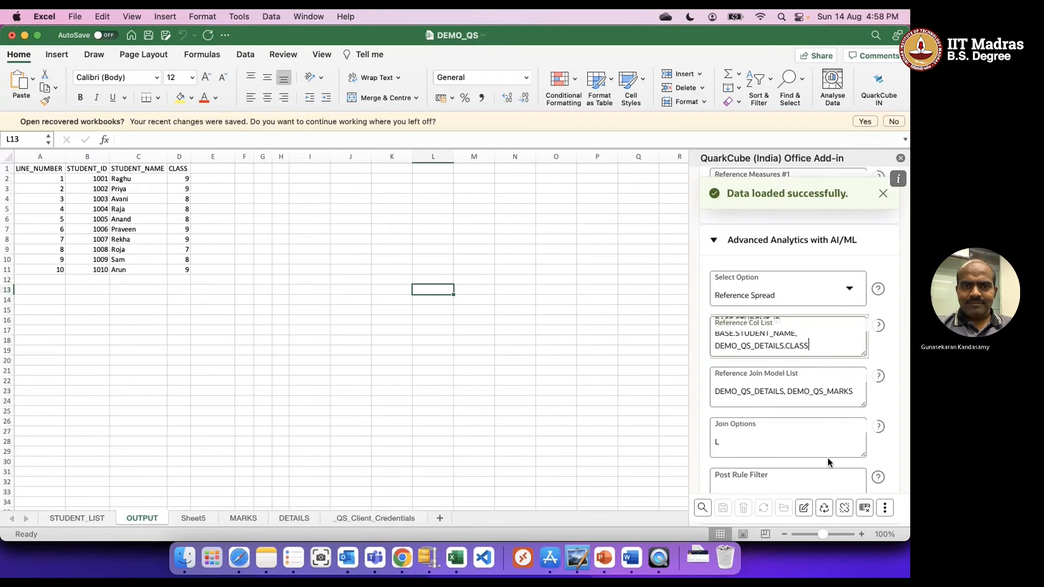
# Step: Append DEMO_QS_DETAILS.GENDER and DEMO_QS_DETAILS.CITY to the Reference Col List, rerunning the query after each addition
pyautogui.click(832, 354)
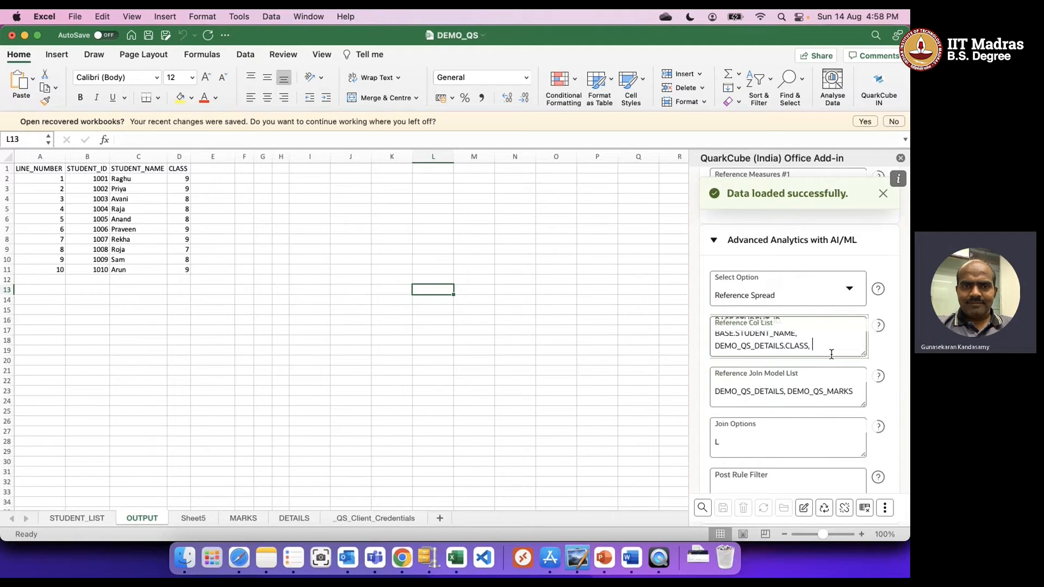
pyautogui.write('DEMO_QS_DETAILS.GENDER')
pyautogui.click(702, 513)
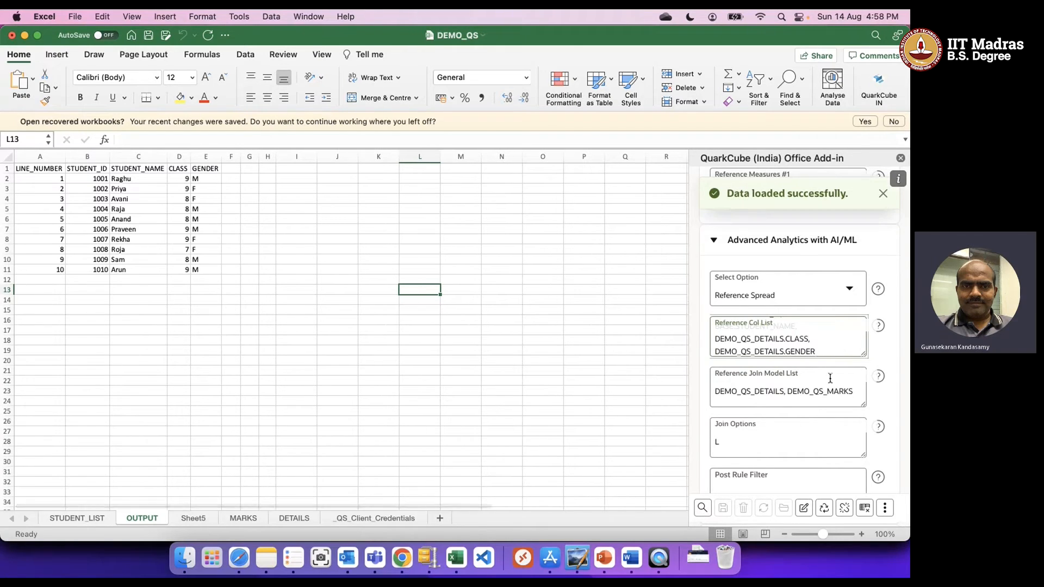
pyautogui.write(',')
pyautogui.press('Return')
pyautogui.write('DEMO_QS_DETAILS.CITY')
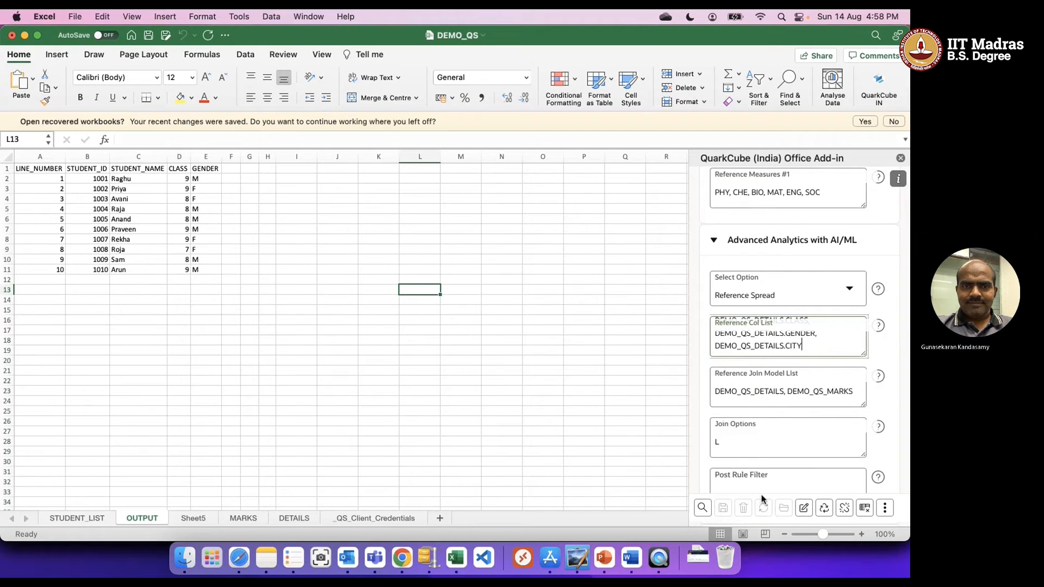
pyautogui.click(702, 508)
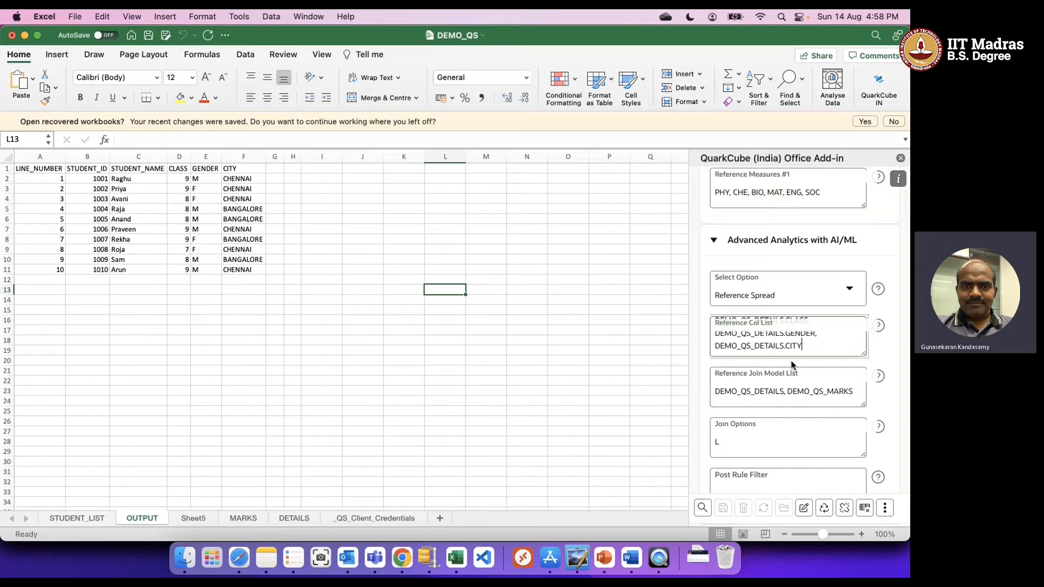
# Step: Copy the model name DEMO_QS_MARKS, append DEMO_QS_MARKS.PHY to the Reference Col List, and rerun the query
pyautogui.doubleClick(807, 390)
pyautogui.press('super+c')
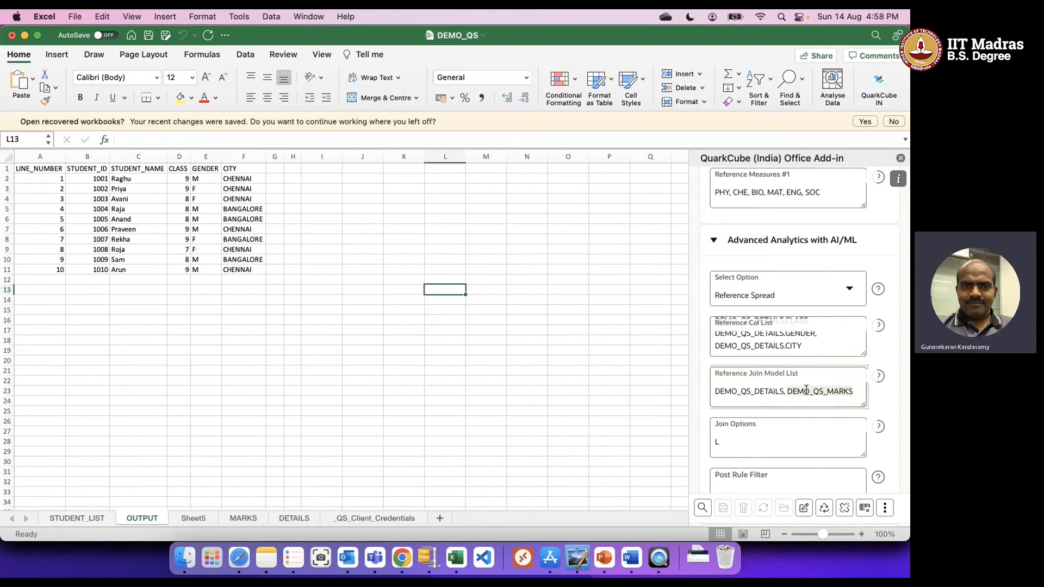
pyautogui.click(809, 348)
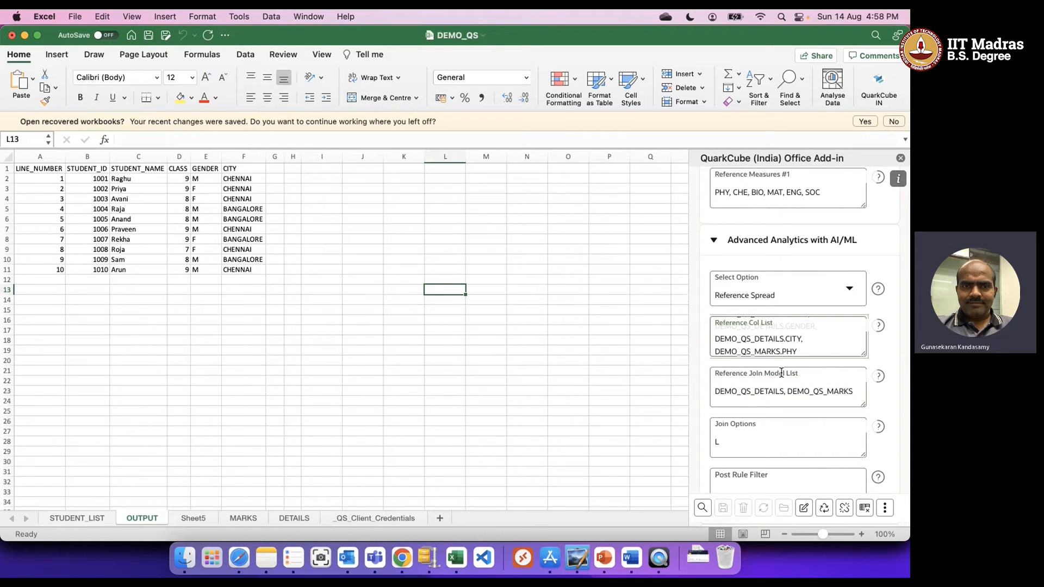
pyautogui.click(702, 509)
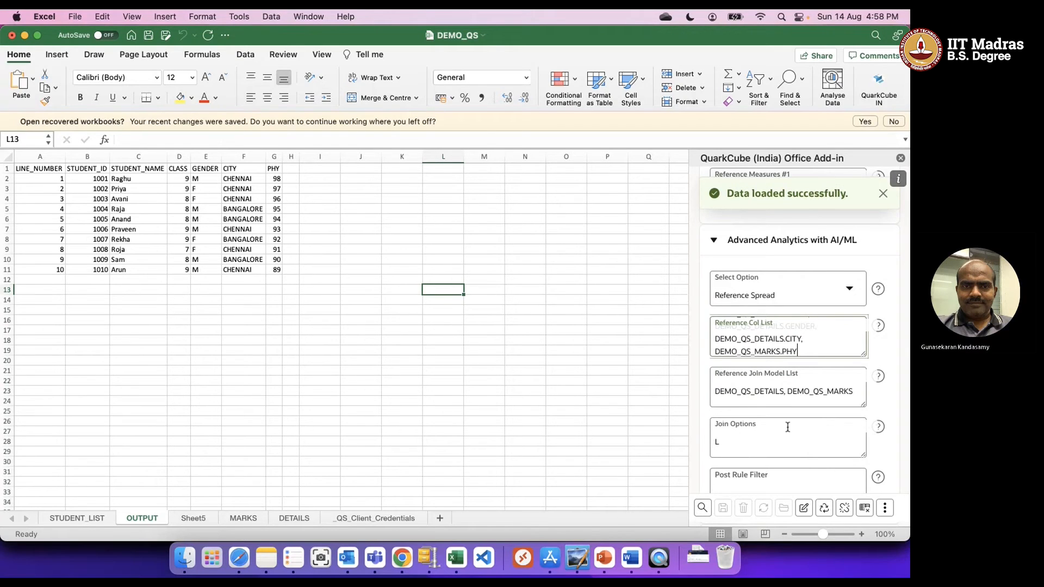
# Step: Append DEMO_QS_MARKS.CHE, DEMO_QS_MARKS.MAT and DEMO_QS_MARKS.SOC to the Reference Col List and rerun the query
pyautogui.write('DEMO_QS_MARKS')
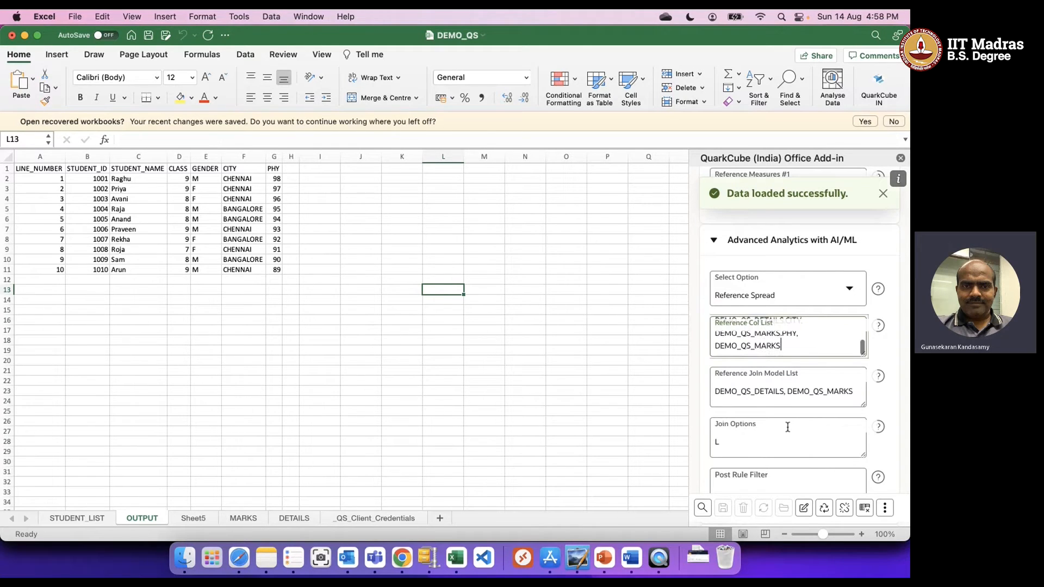
pyautogui.write('.CHE, ')
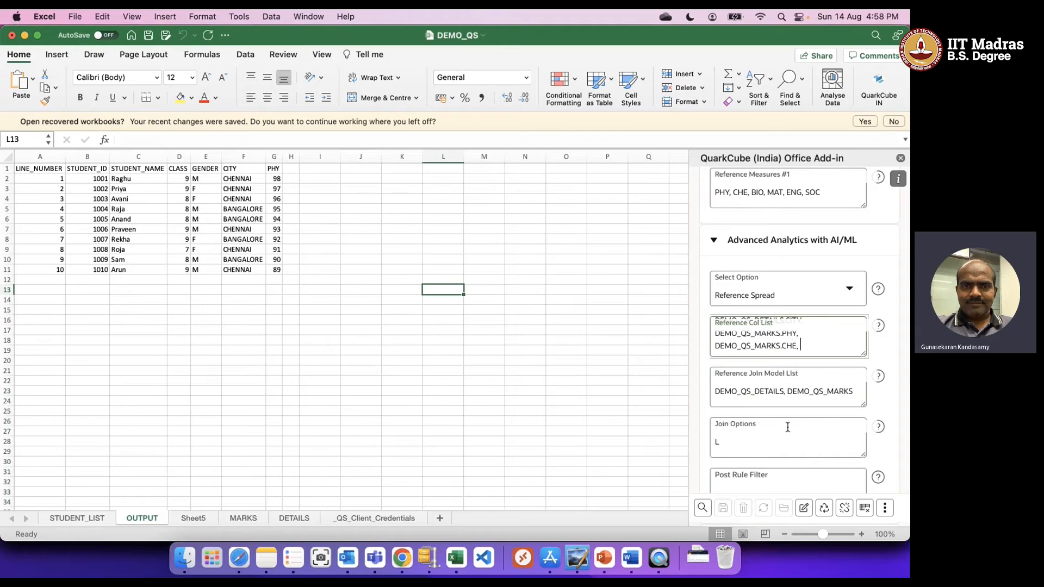
pyautogui.write('DEMO_QS_MARKS')
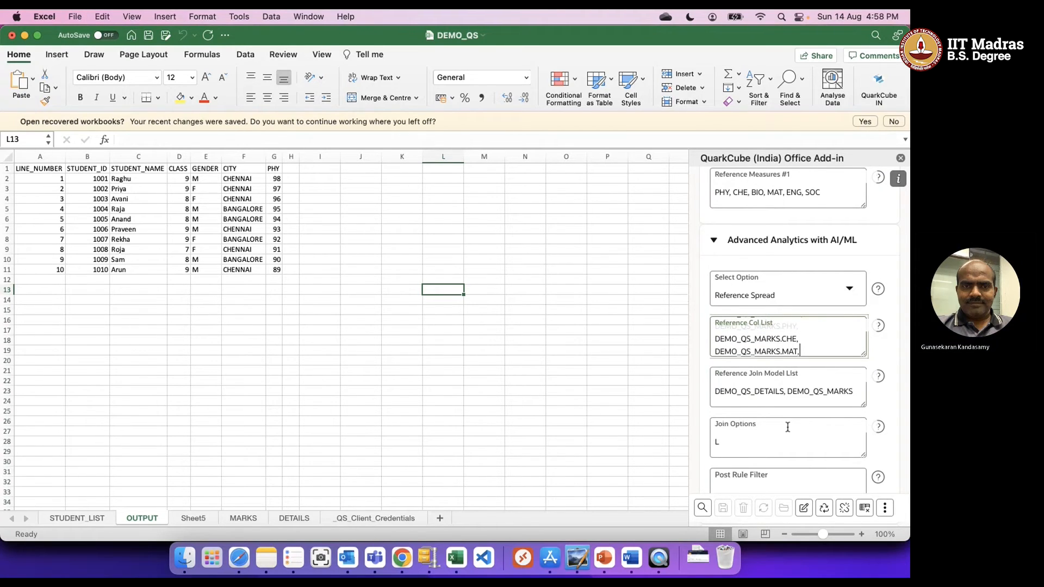
pyautogui.press('super+v')
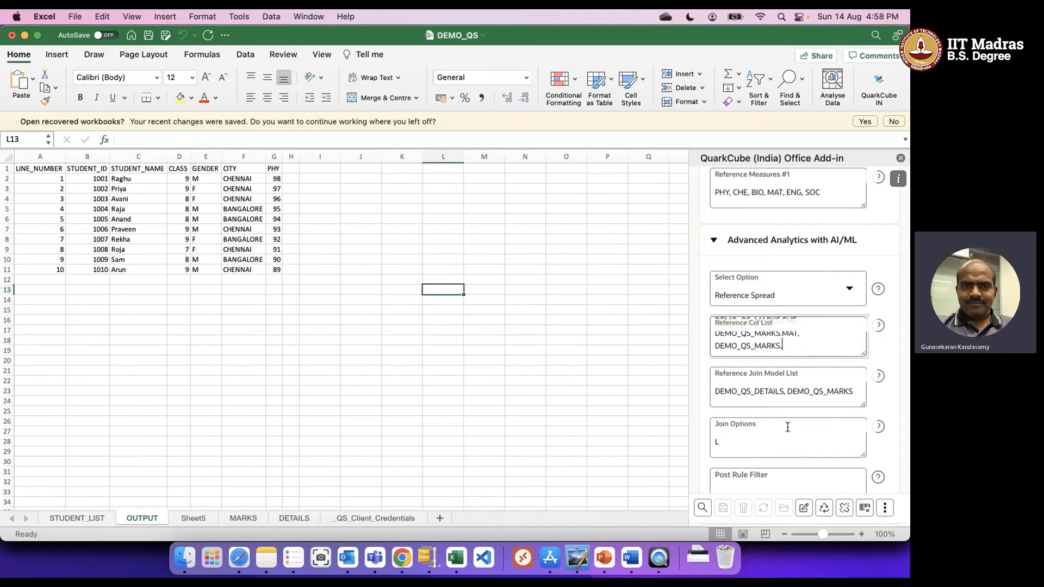
pyautogui.write('.SOC,')
pyautogui.press('BackSpace')
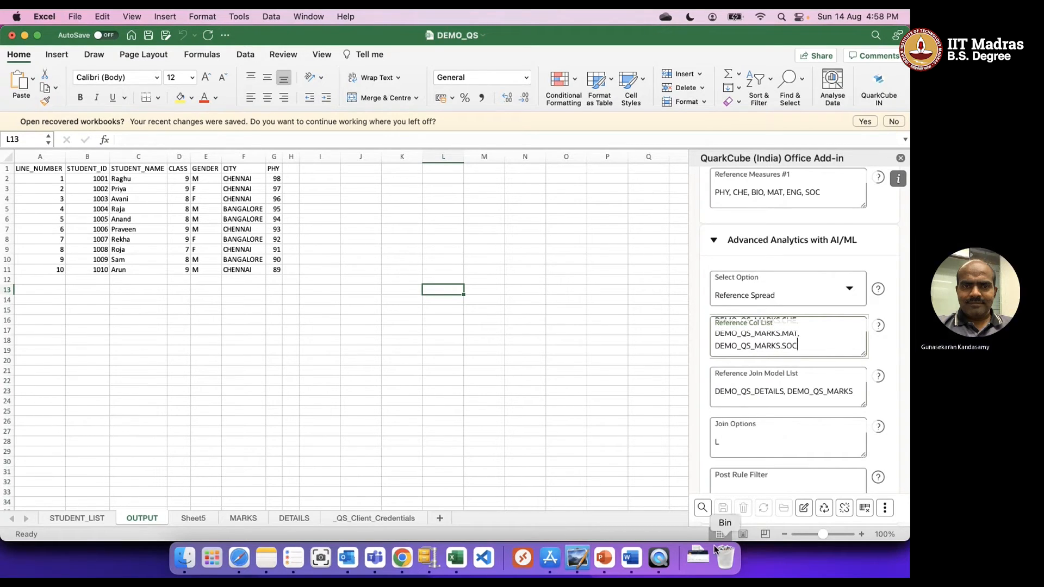
pyautogui.click(703, 508)
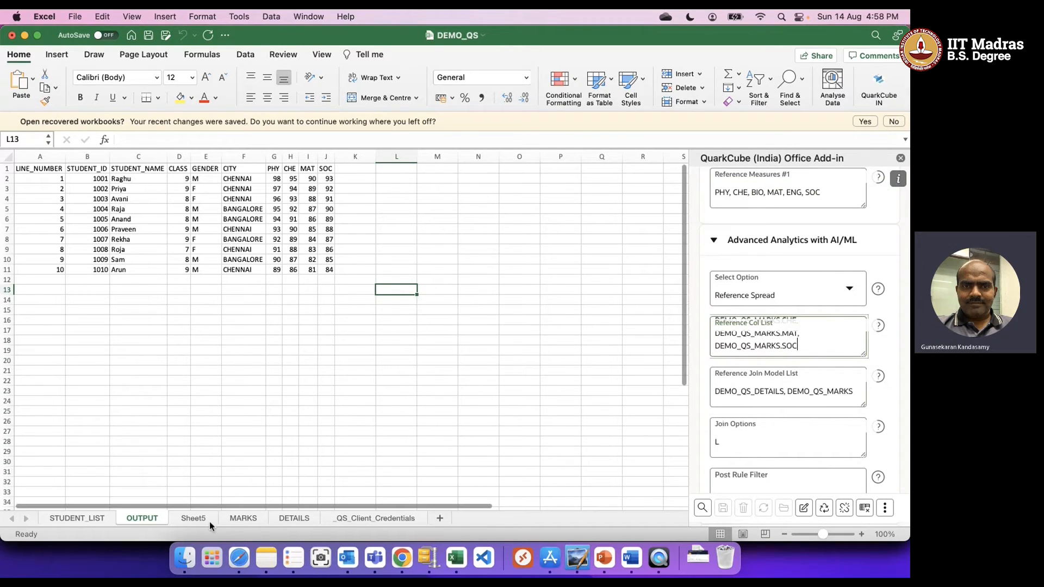
# Step: Check the MARKS sheet for missing subjects, append DEMO_QS_MARKS.BIO to the Reference Col List, and rerun the query on OUTPUT
pyautogui.click(247, 520)
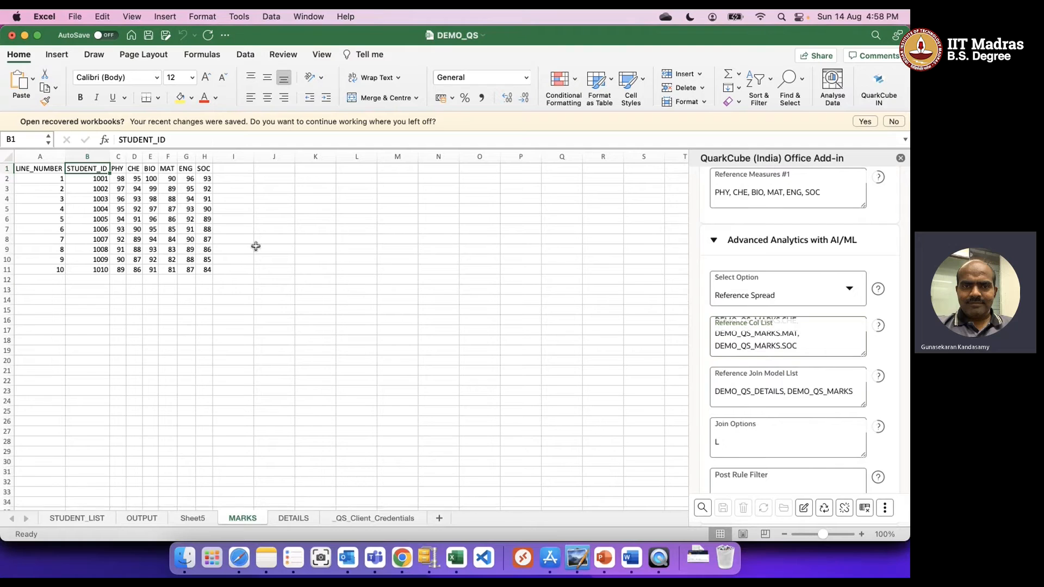
pyautogui.click(142, 518)
pyautogui.click(816, 353)
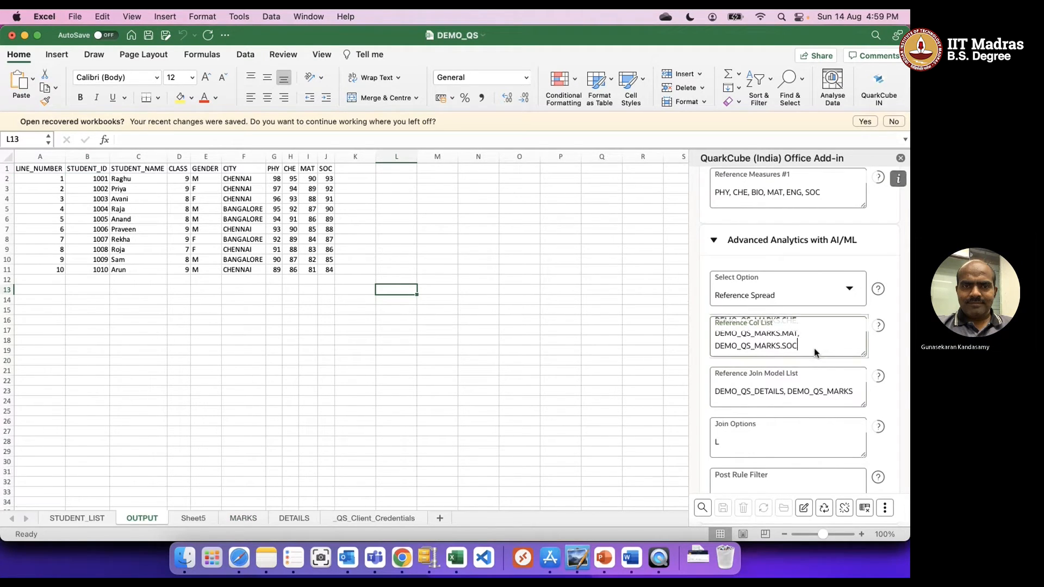
pyautogui.write(', DEMO_QS_MARKS.BIO')
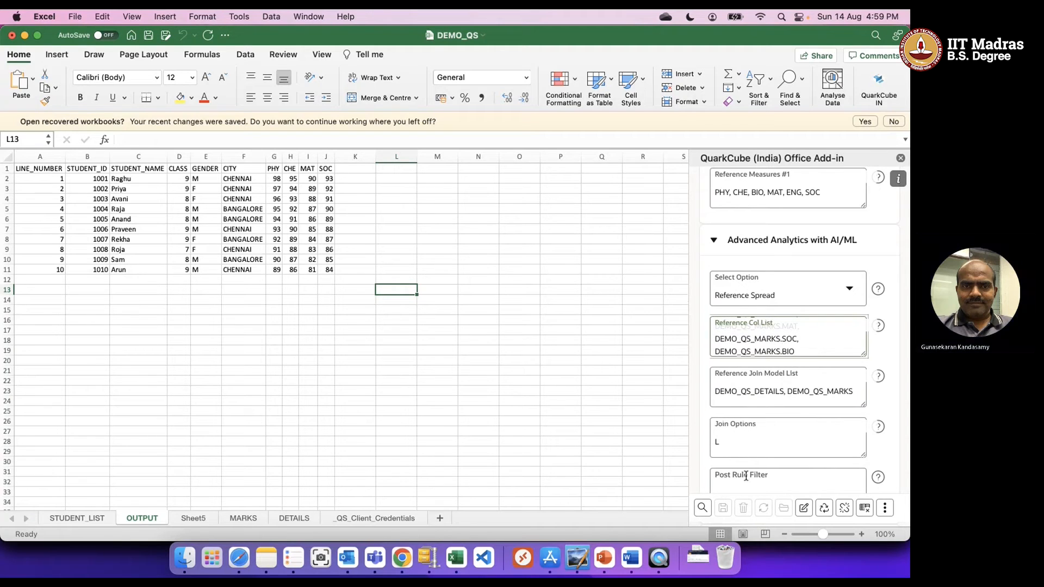
pyautogui.click(703, 508)
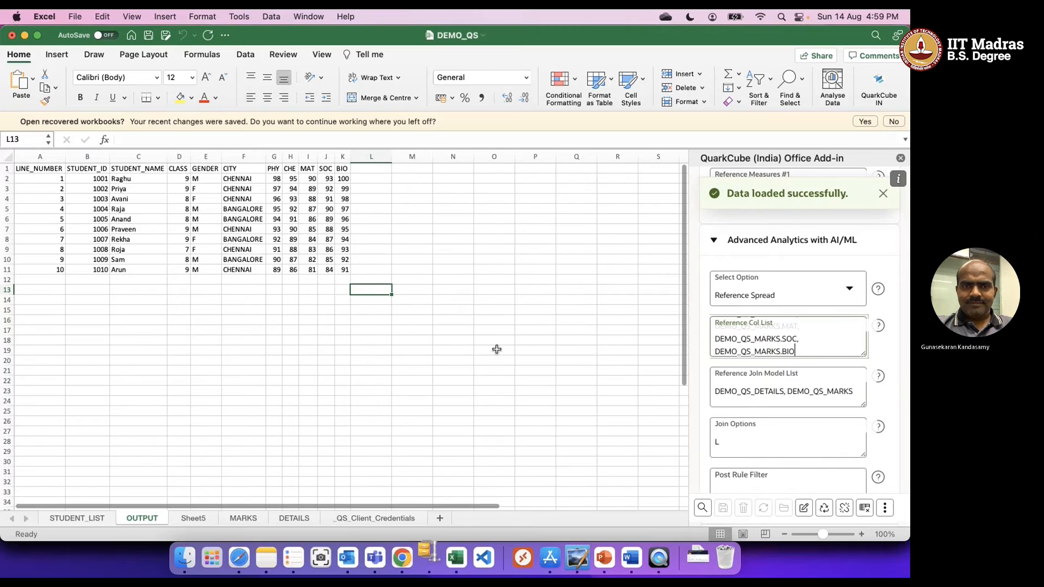
# Step: Compare OUTPUT with the MARKS sheet again, append DEMO_QS_MARKS.ENG to the Reference Col List, and rerun the query
pyautogui.click(249, 520)
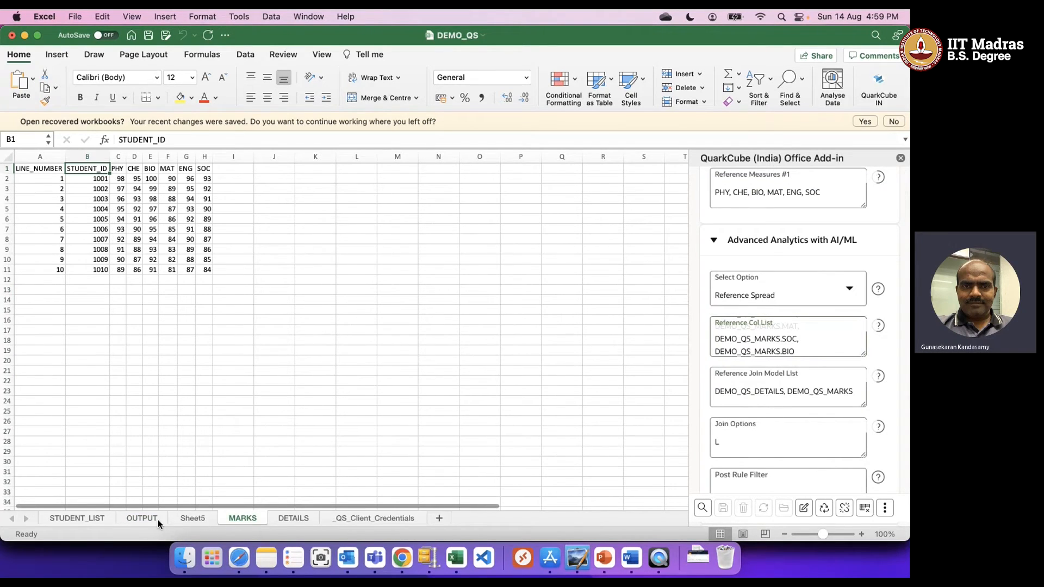
pyautogui.click(142, 519)
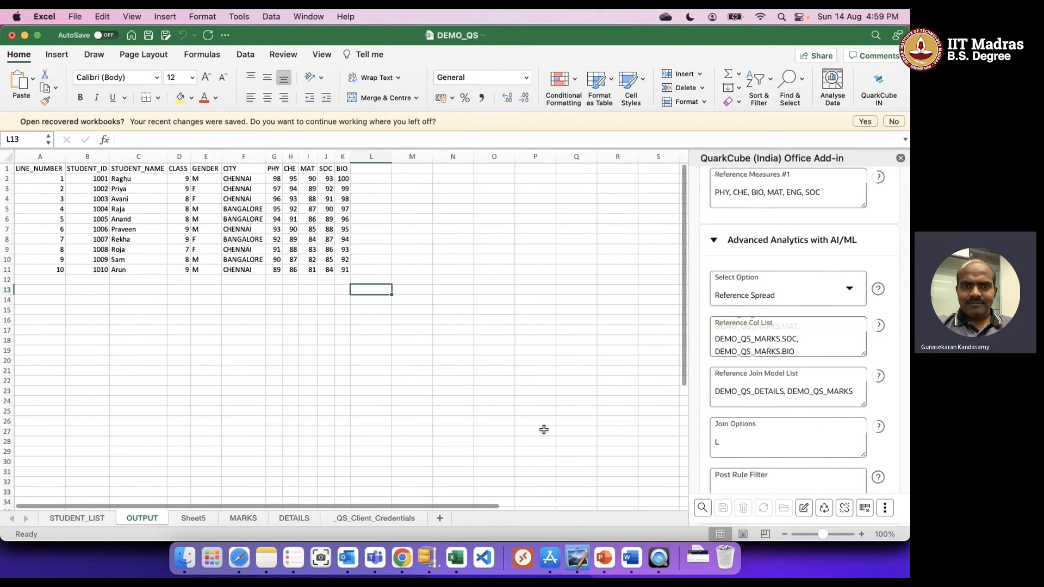
pyautogui.click(824, 350)
pyautogui.write(', DEMO_QS_MARKS')
pyautogui.write('.ENG')
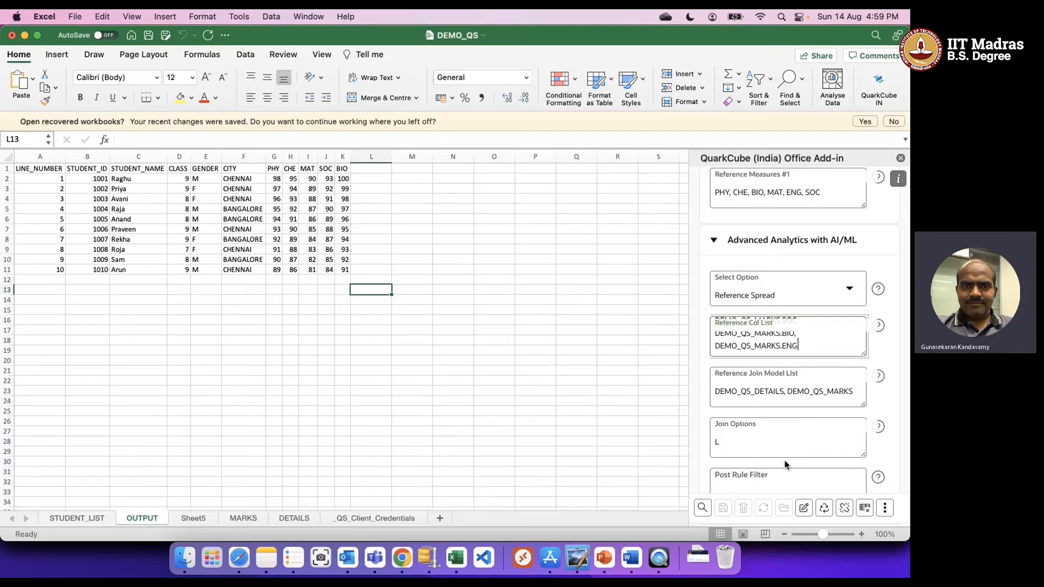
pyautogui.click(702, 508)
pyautogui.click(563, 300)
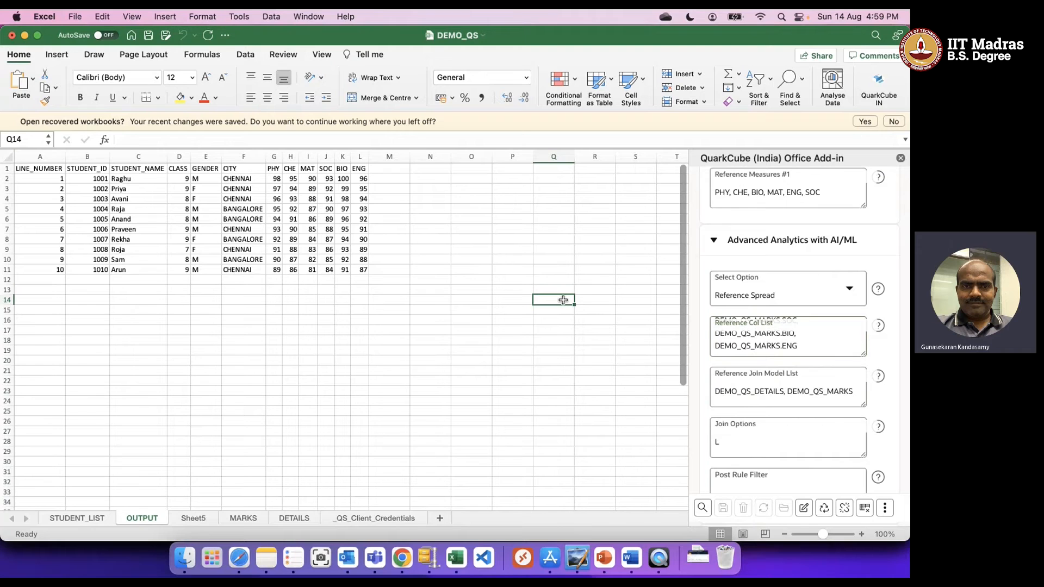
# Step: Save the reference spread query setup under the model name DEMO_QS_BASE
pyautogui.scroll(-5, 766, 446)
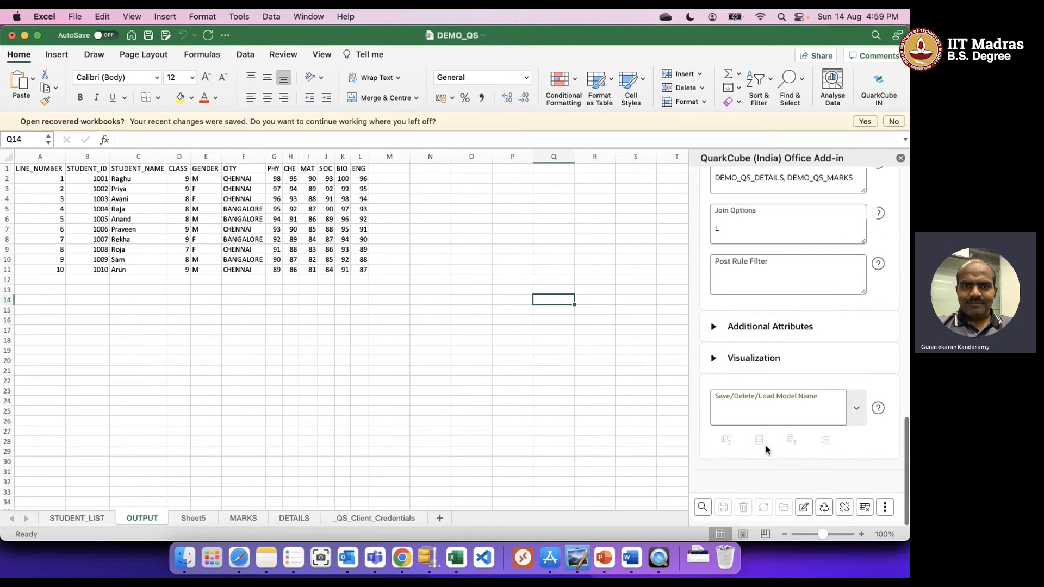
pyautogui.click(766, 416)
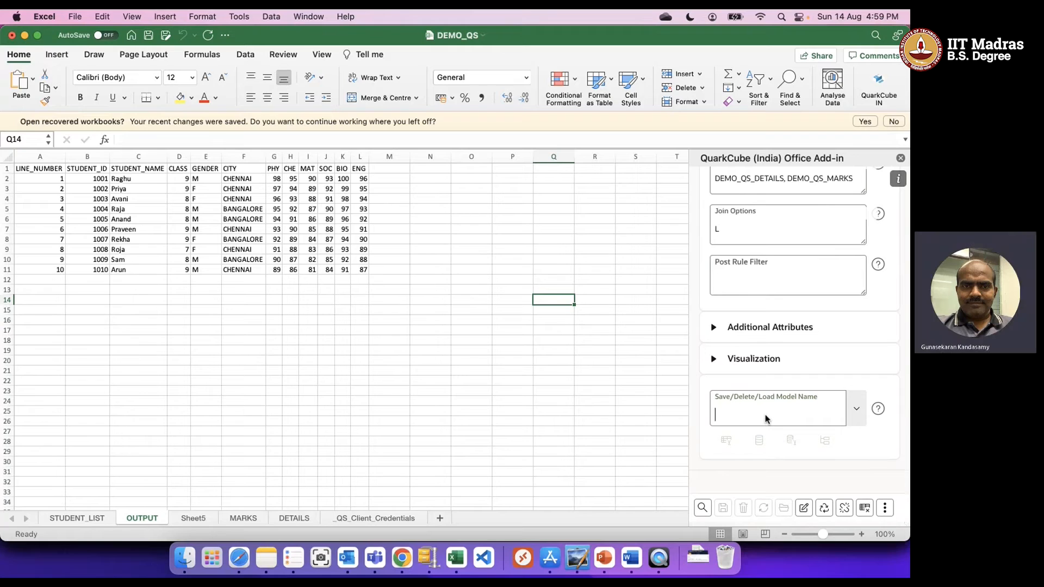
pyautogui.write('DEMO_QS1')
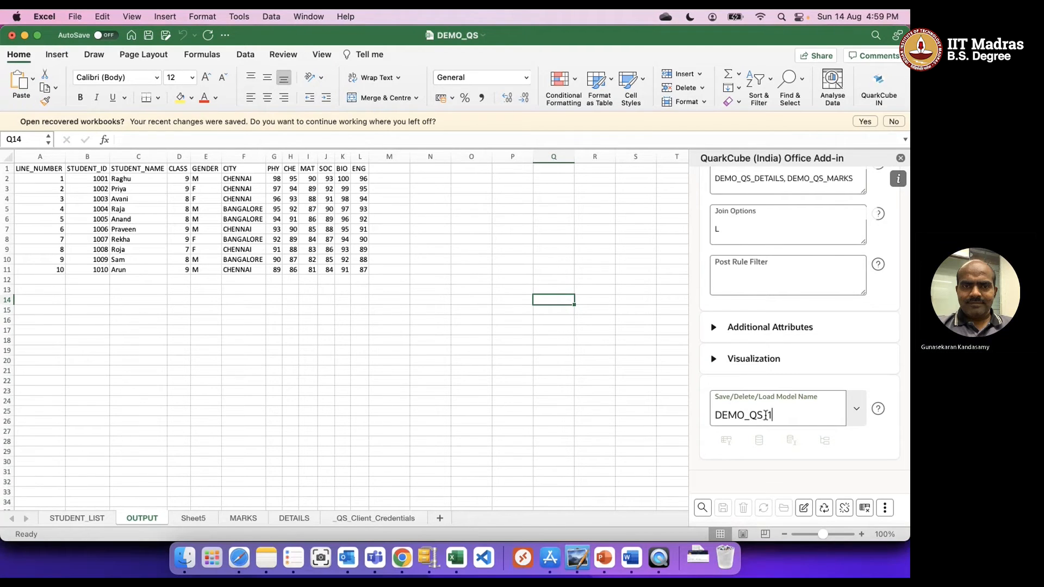
pyautogui.write('BASE')
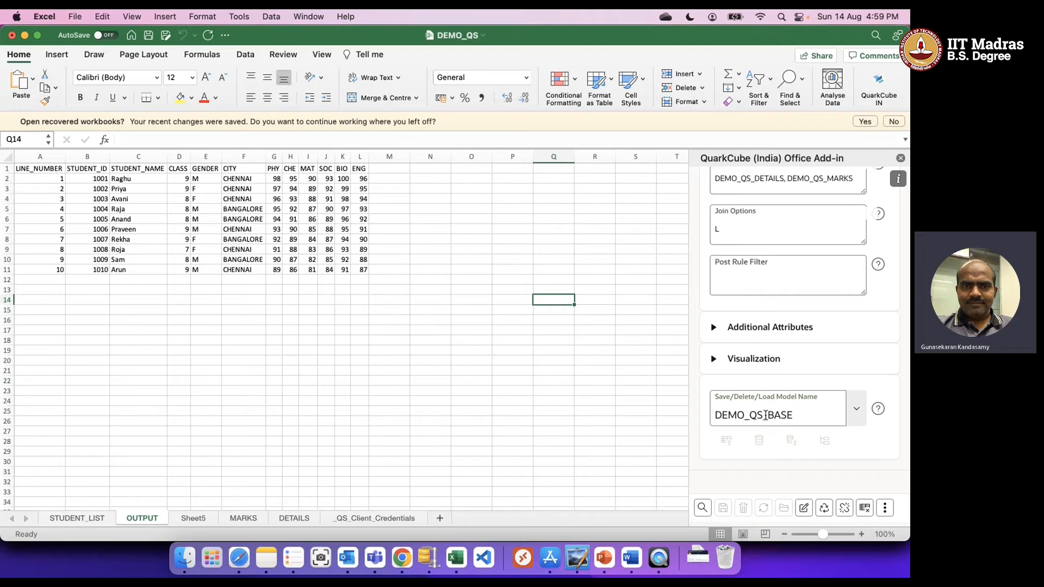
pyautogui.click(805, 461)
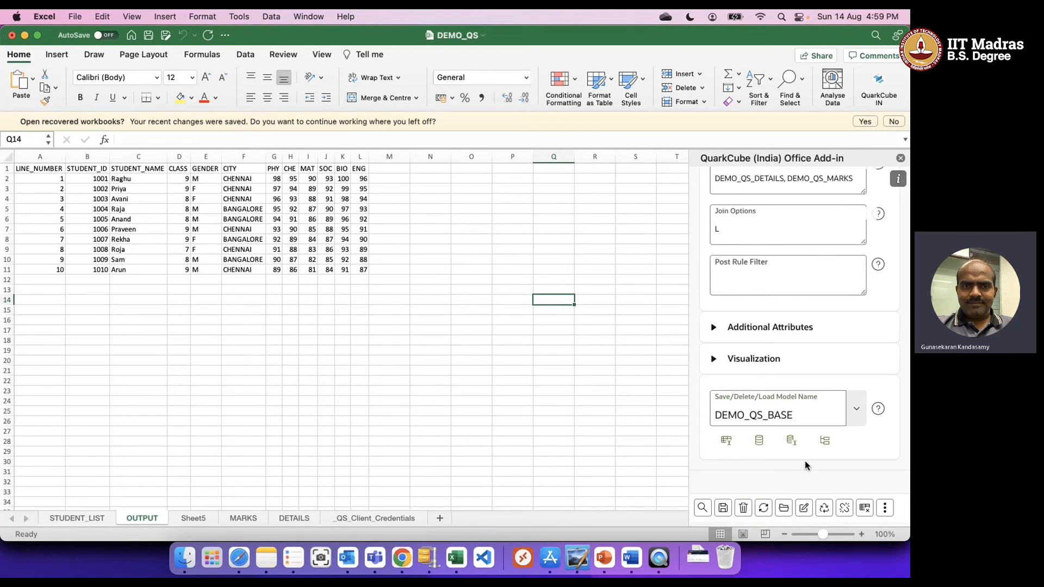
pyautogui.click(725, 508)
# Step: Clear the data from the OUTPUT sheet and reset all fields of the query form
pyautogui.click(866, 510)
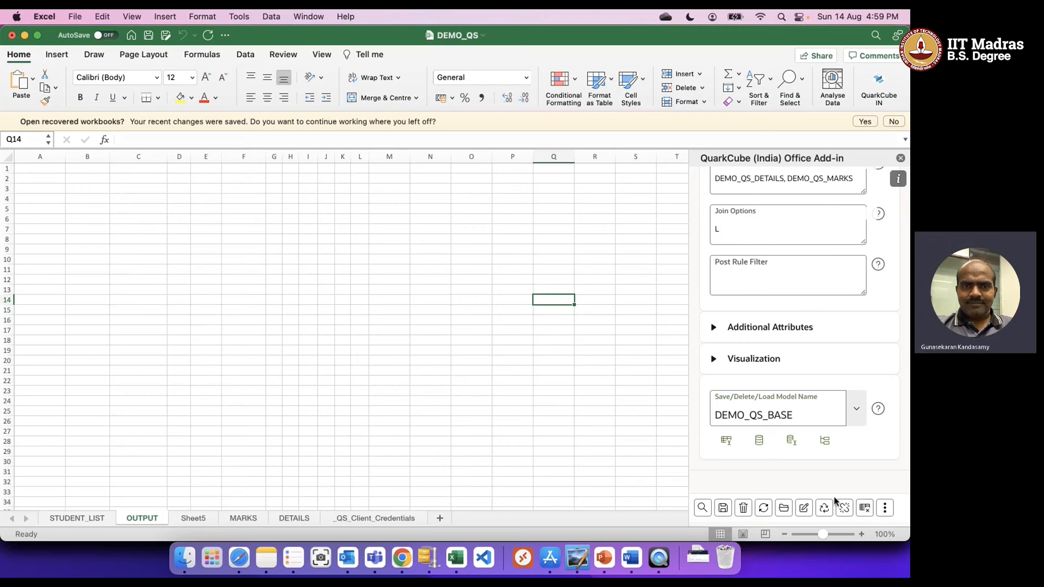
pyautogui.click(825, 508)
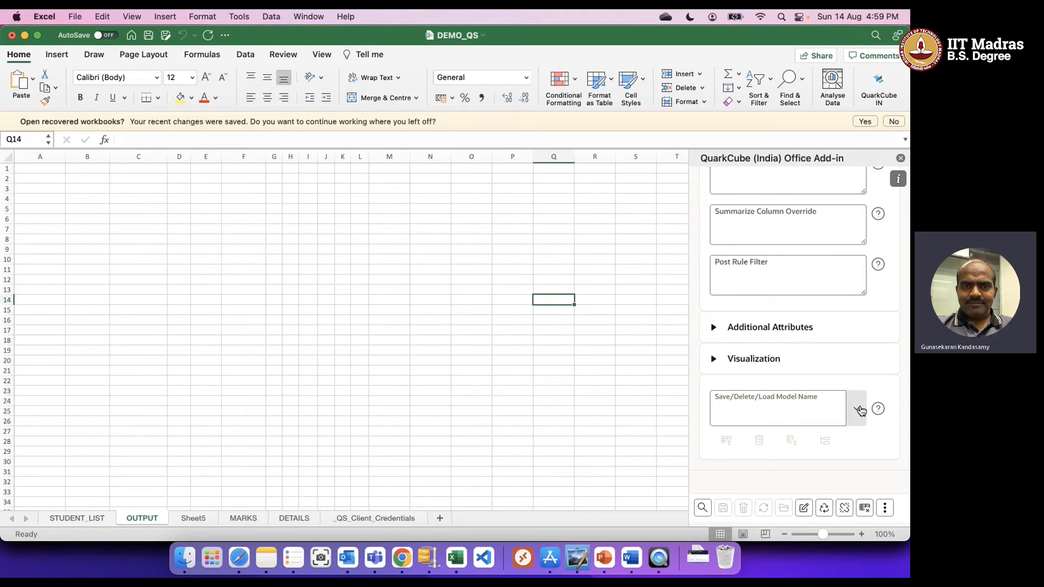
# Step: Find the saved model DEMO_QS_BASE among the model names and load its settings into the query form
pyautogui.click(857, 409)
pyautogui.write('demo')
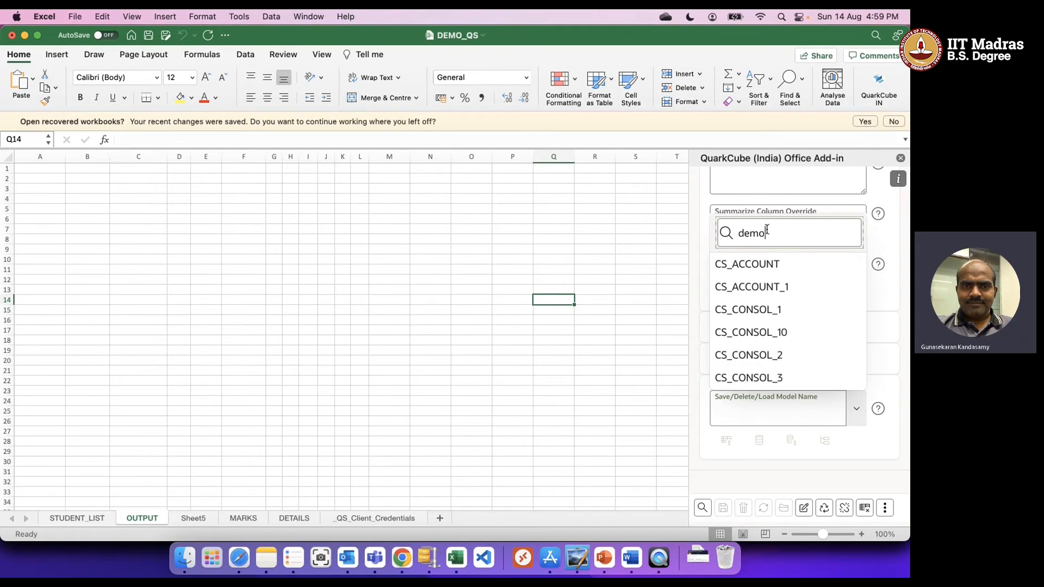
pyautogui.write('_')
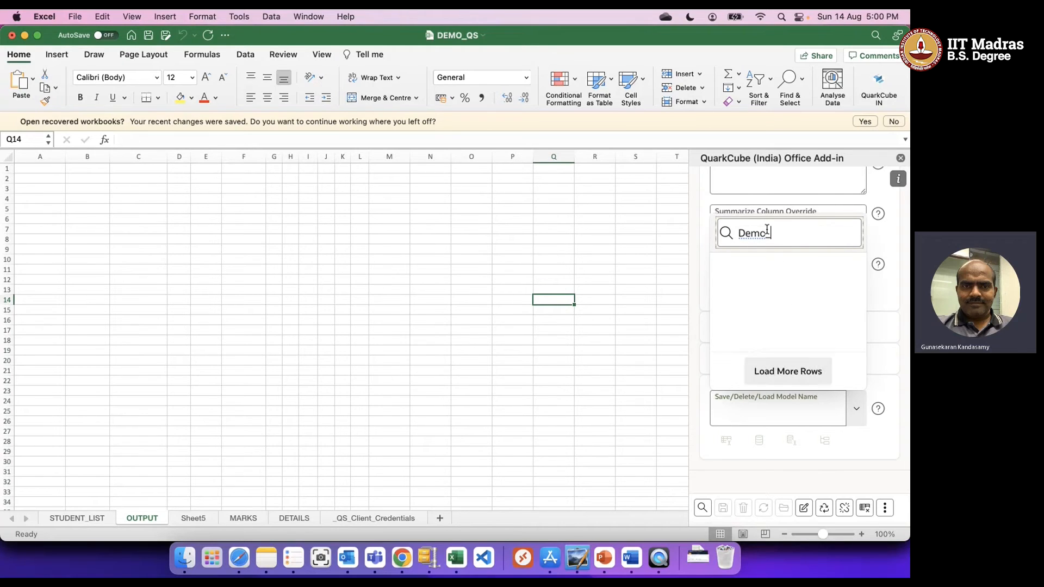
pyautogui.write('Q')
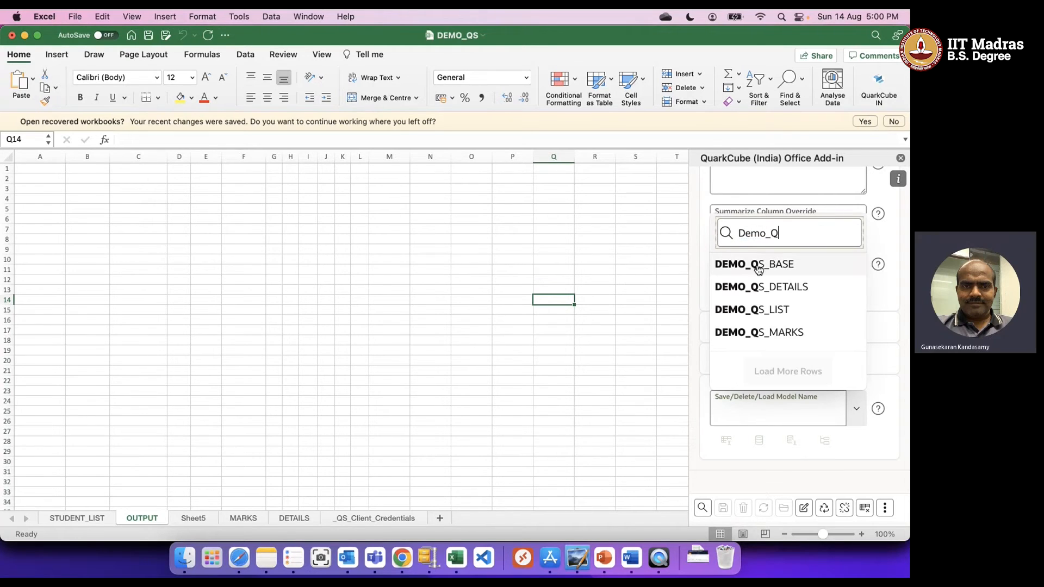
pyautogui.click(759, 266)
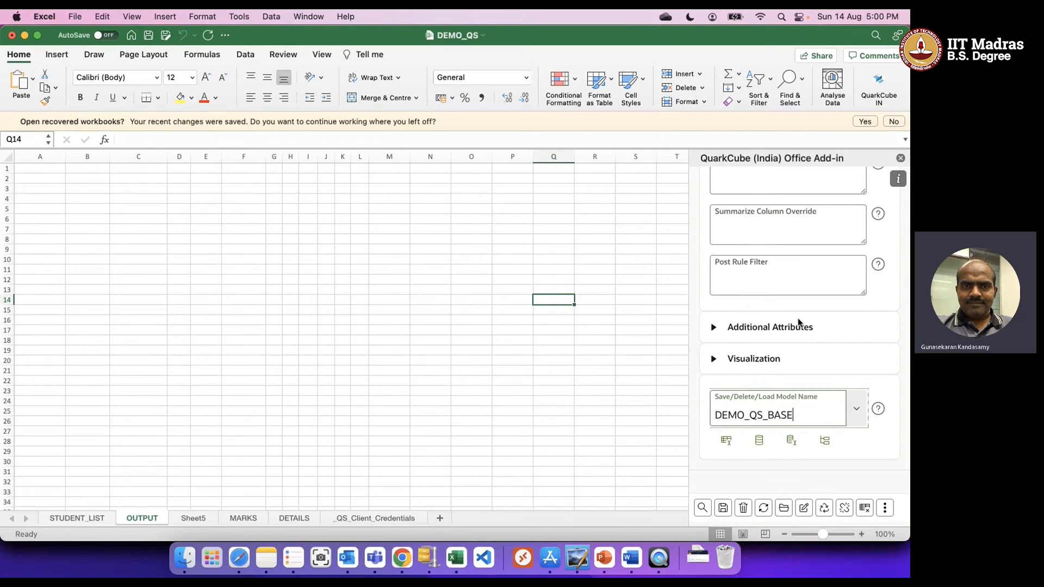
pyautogui.scroll(15, 798, 321)
pyautogui.scroll(-15, 798, 321)
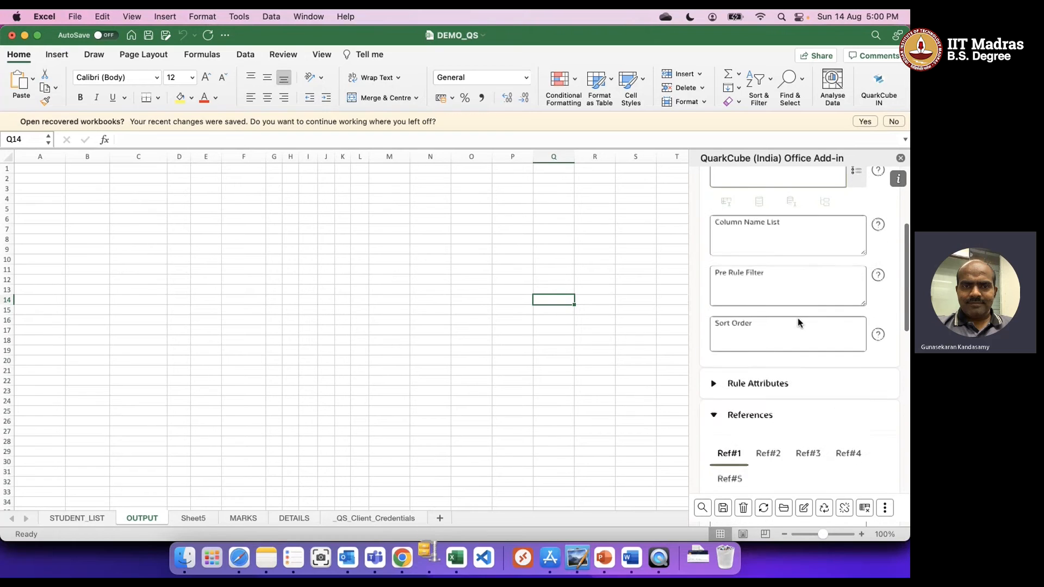
pyautogui.click(777, 425)
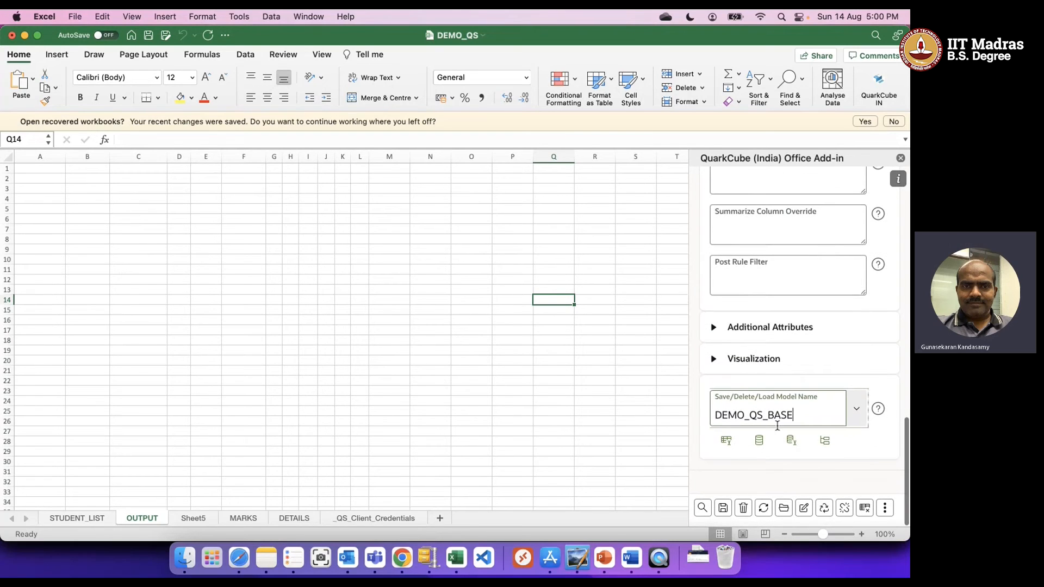
pyautogui.click(784, 507)
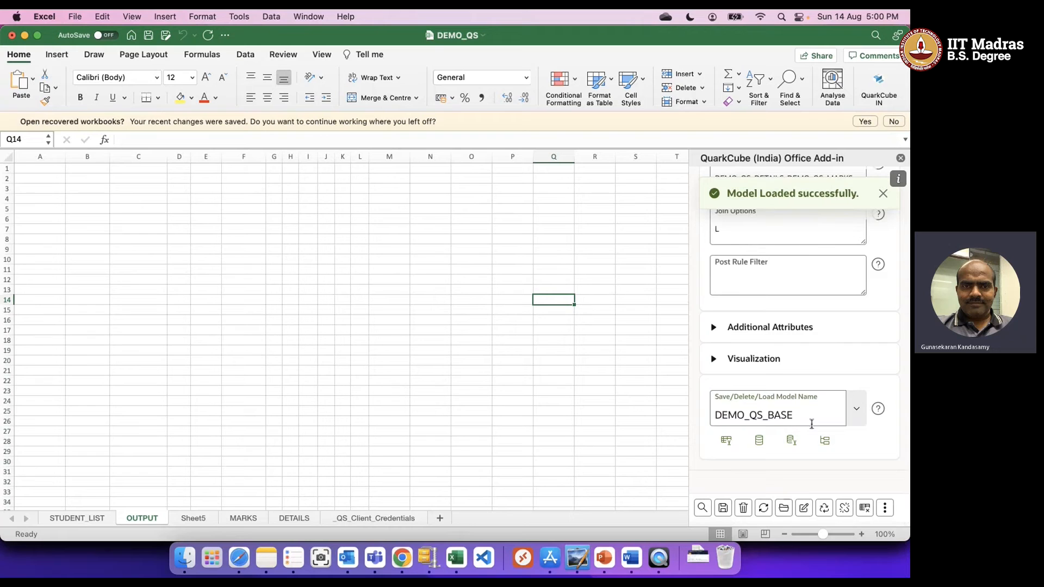
# Step: Review the loaded source, reference and join settings of DEMO_QS_BASE and run its query on the OUTPUT sheet
pyautogui.scroll(15, 823, 372)
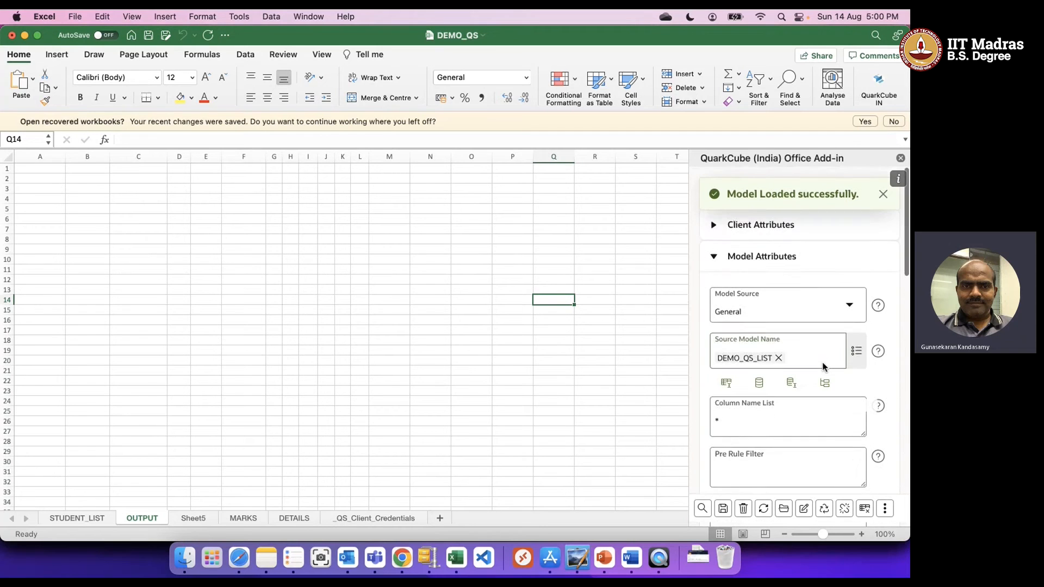
pyautogui.scroll(-2, 823, 367)
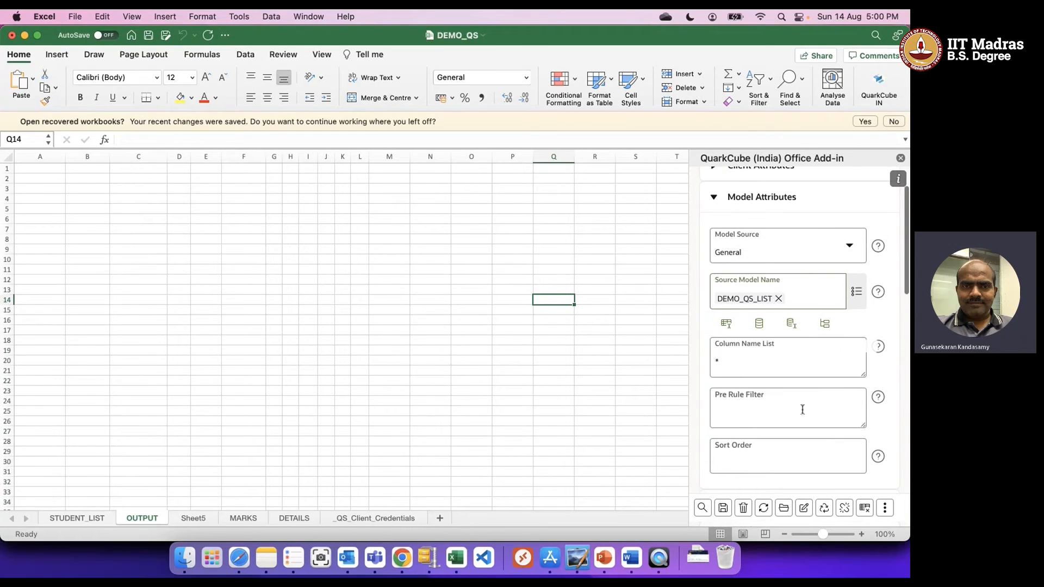
pyautogui.scroll(-10, 756, 321)
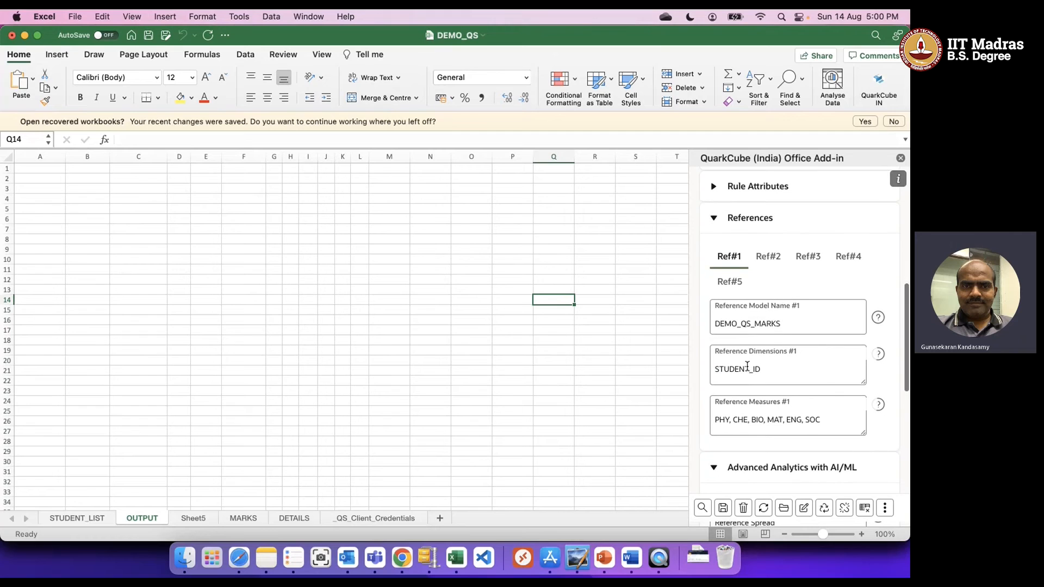
pyautogui.scroll(-12, 816, 410)
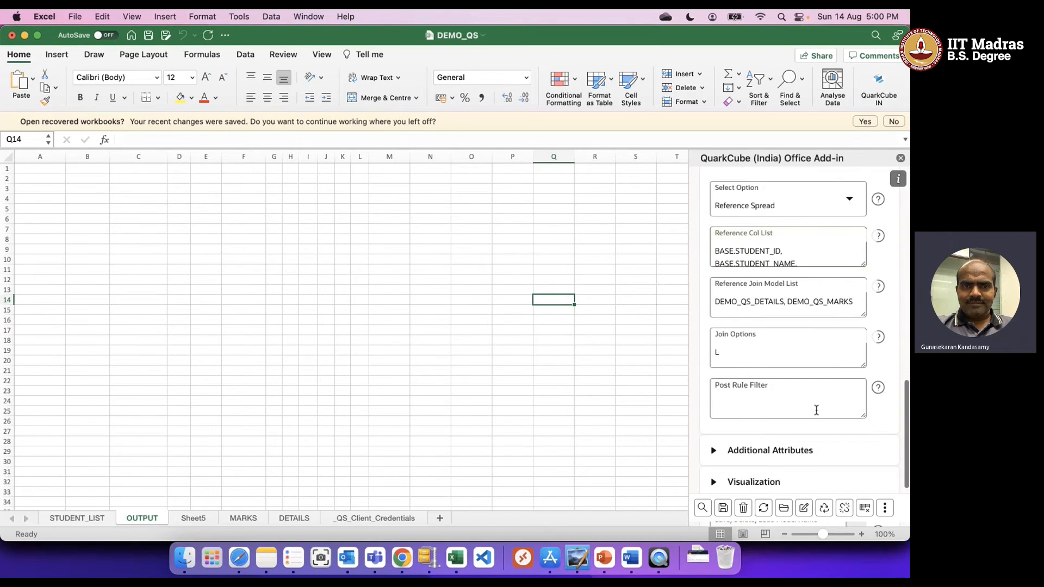
pyautogui.scroll(-3, 817, 410)
pyautogui.click(704, 508)
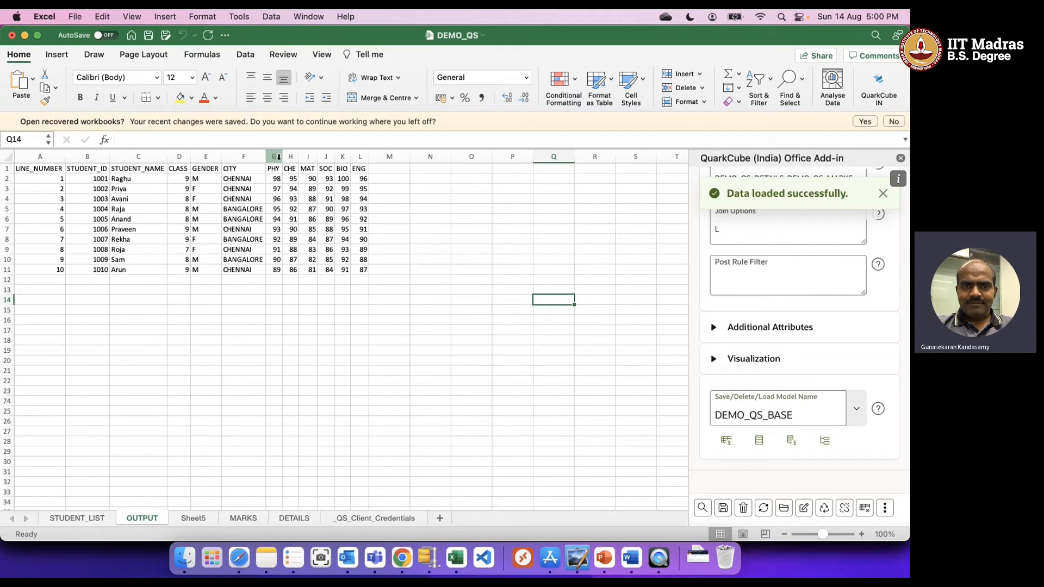
pyautogui.click(427, 334)
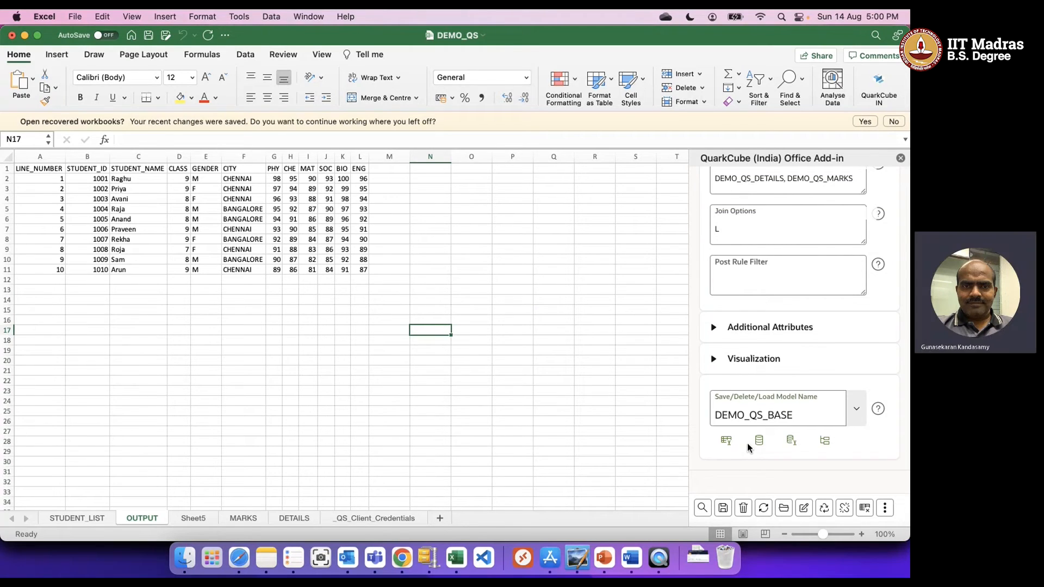
pyautogui.click(474, 330)
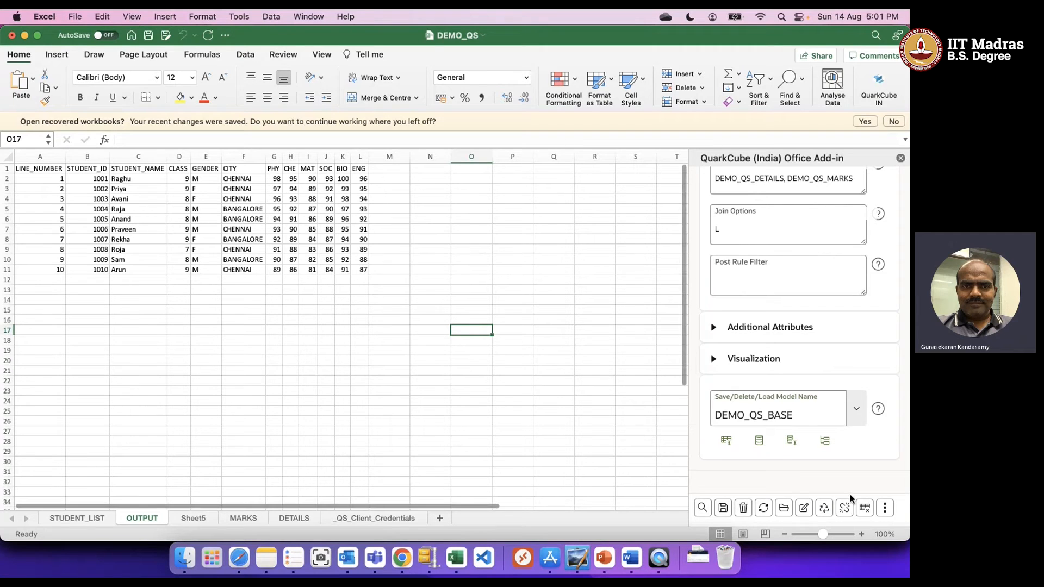
# Step: Set up the QC model action sheets and open the _QS_Model_Actions sheet
pyautogui.click(885, 507)
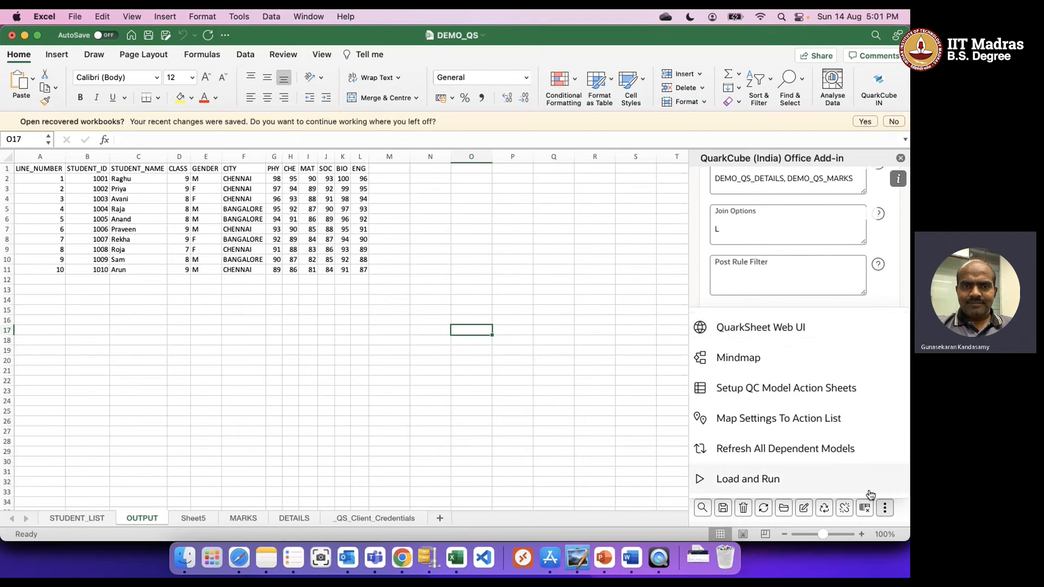
pyautogui.click(826, 390)
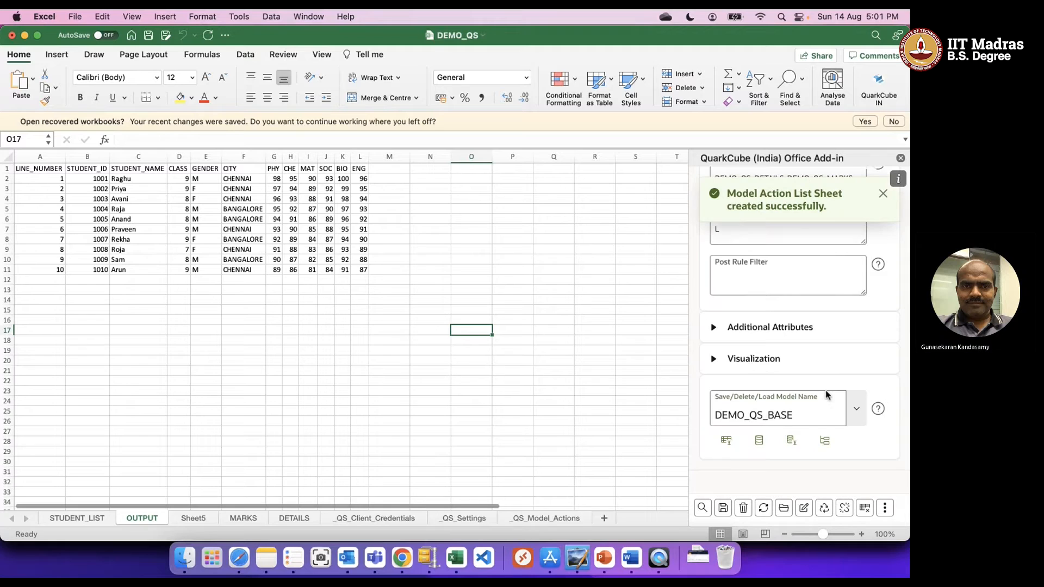
pyautogui.click(544, 519)
pyautogui.click(459, 299)
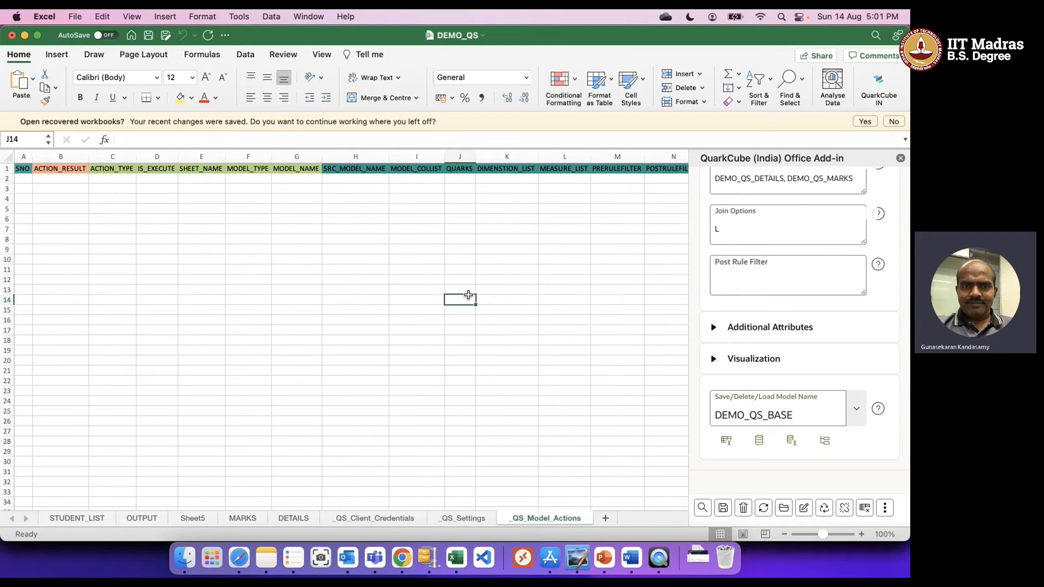
# Step: Number the action rows 1 to 8 in the SNO column, starting at A2
pyautogui.click(21, 179)
pyautogui.write('1')
pyautogui.press('Return')
pyautogui.write('2 3 4 5 6 7 8')
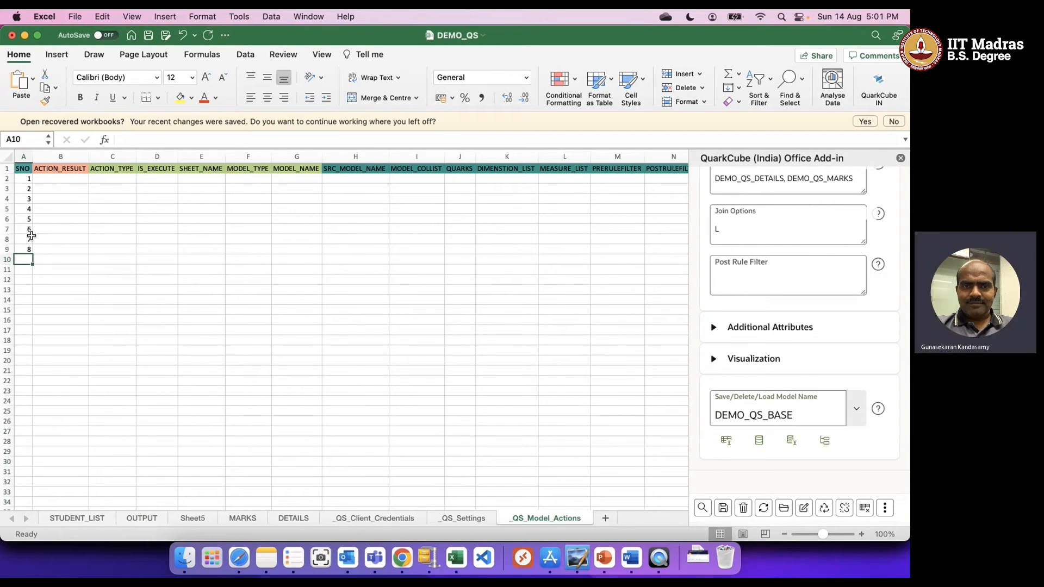
# Step: Set the ACTION_TYPE to D-DELETE for the rows with SNO 1 to 8
pyautogui.click(62, 179)
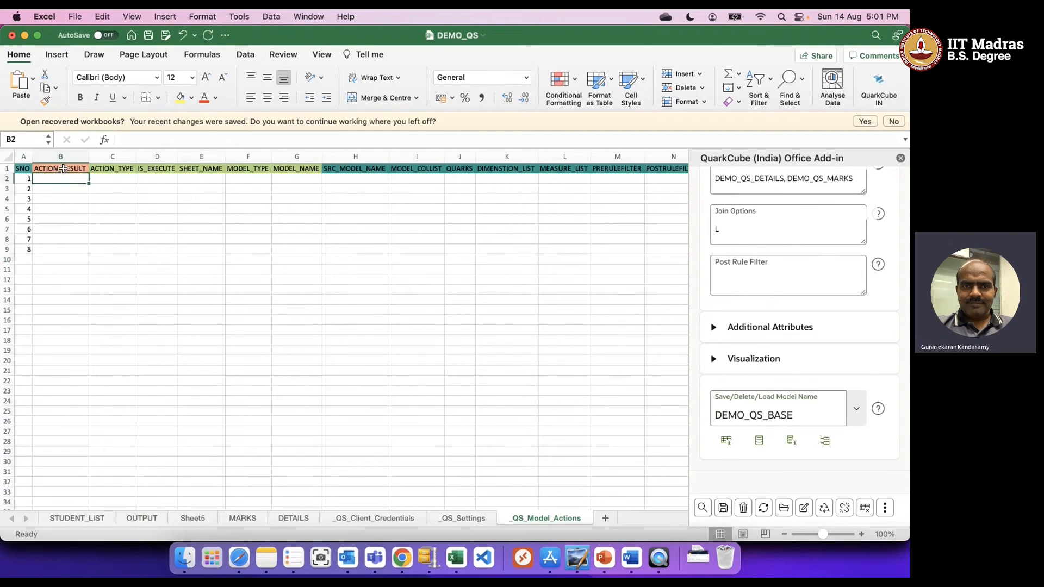
pyautogui.click(119, 180)
pyautogui.click(141, 179)
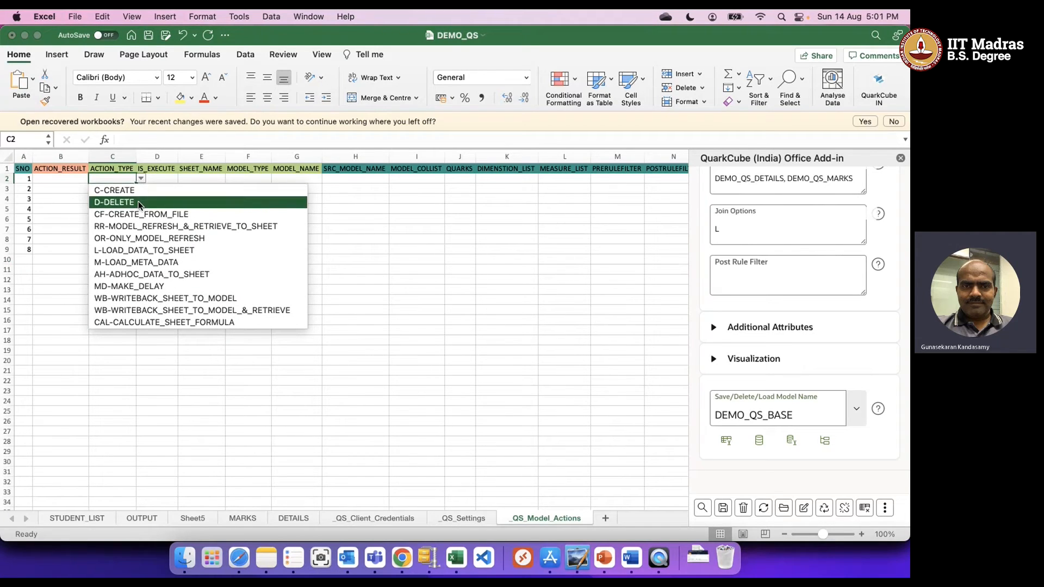
pyautogui.click(138, 202)
pyautogui.moveTo(138, 185); pyautogui.dragTo(139, 252)
# Step: Clear the ACTION_TYPE of the rows with SNO 2, 4 and 6, and select the entire SNO 8 row
pyautogui.click(121, 191)
pyautogui.press('Delete')
pyautogui.click(121, 209)
pyautogui.press('Delete')
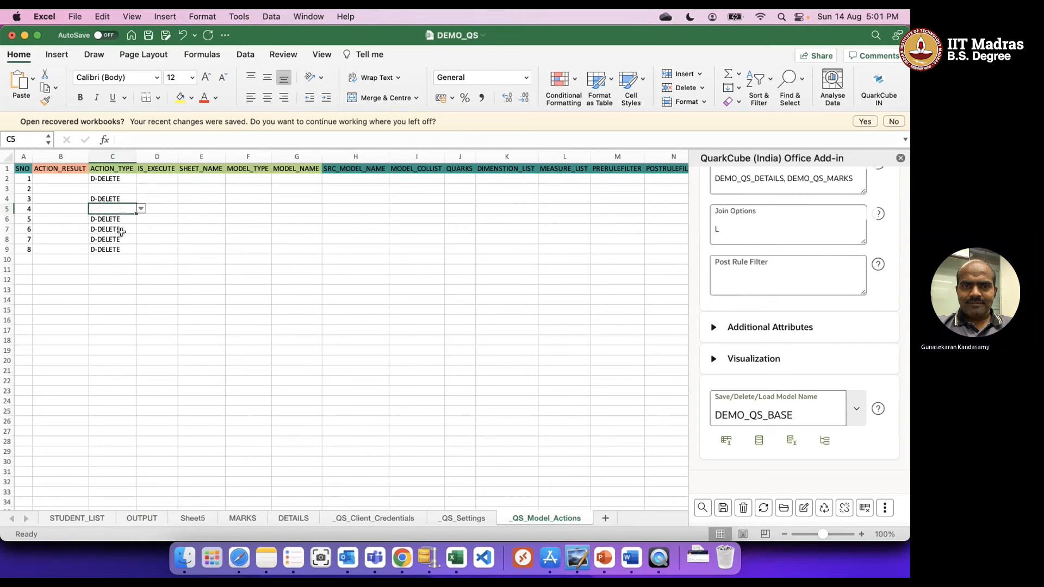
pyautogui.click(127, 228)
pyautogui.press('Delete')
pyautogui.click(8, 250)
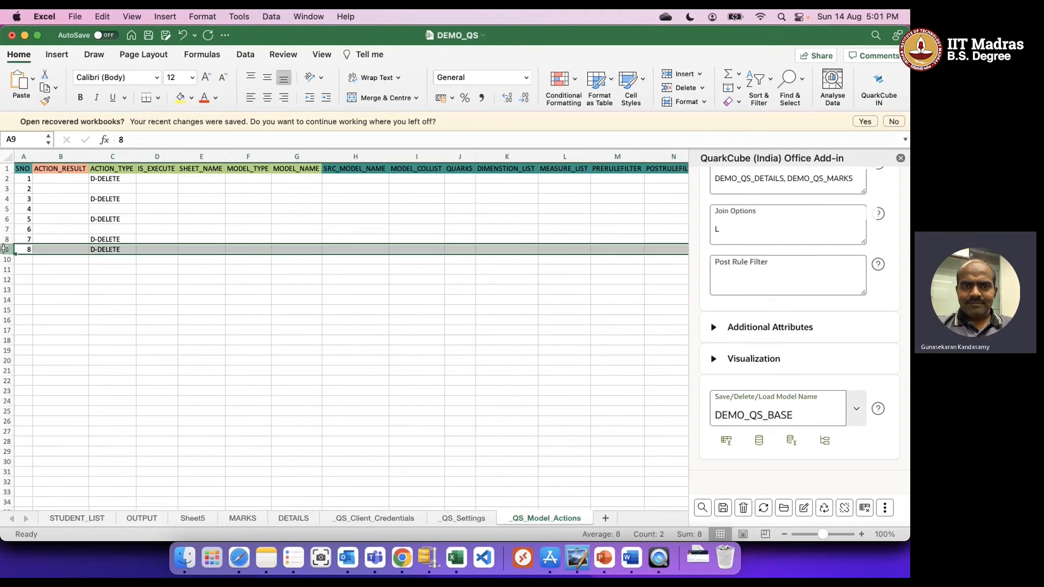
# Step: Delete the last two action rows, numbered 7 and 8, from the model actions sheet
pyautogui.moveTo(8, 239); pyautogui.dragTo(7, 250)
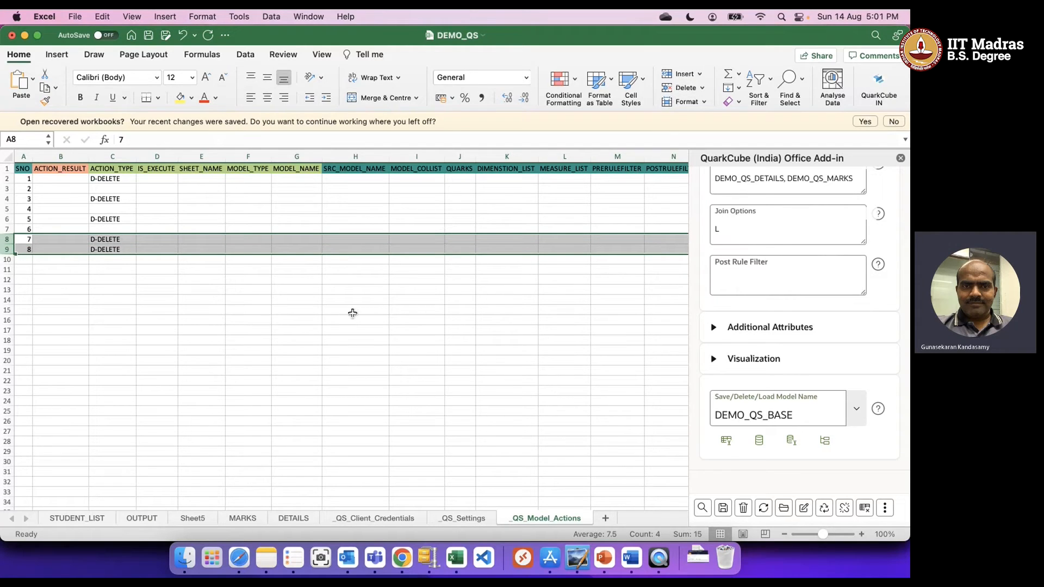
pyautogui.click(680, 87)
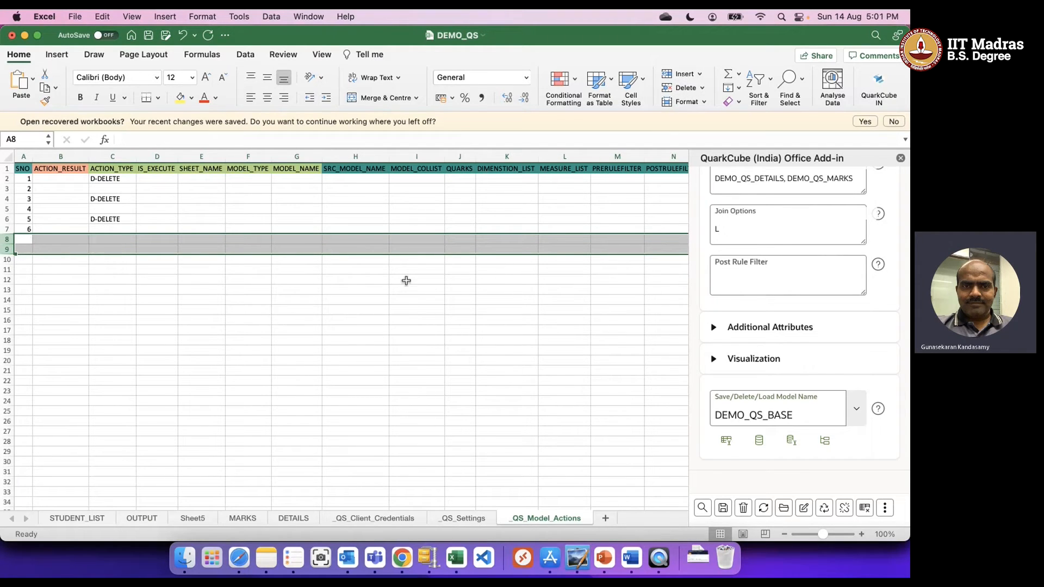
pyautogui.click(239, 309)
# Step: Set IS_EXECUTE to YES for action 1 and fill that value down through action 6
pyautogui.click(155, 180)
pyautogui.click(183, 179)
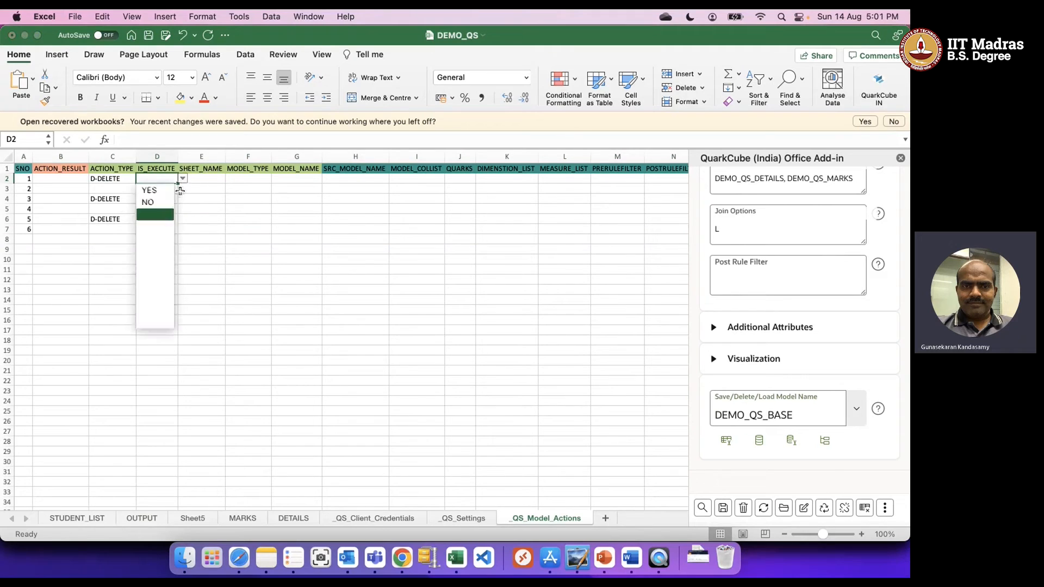
pyautogui.click(170, 190)
pyautogui.press('Return')
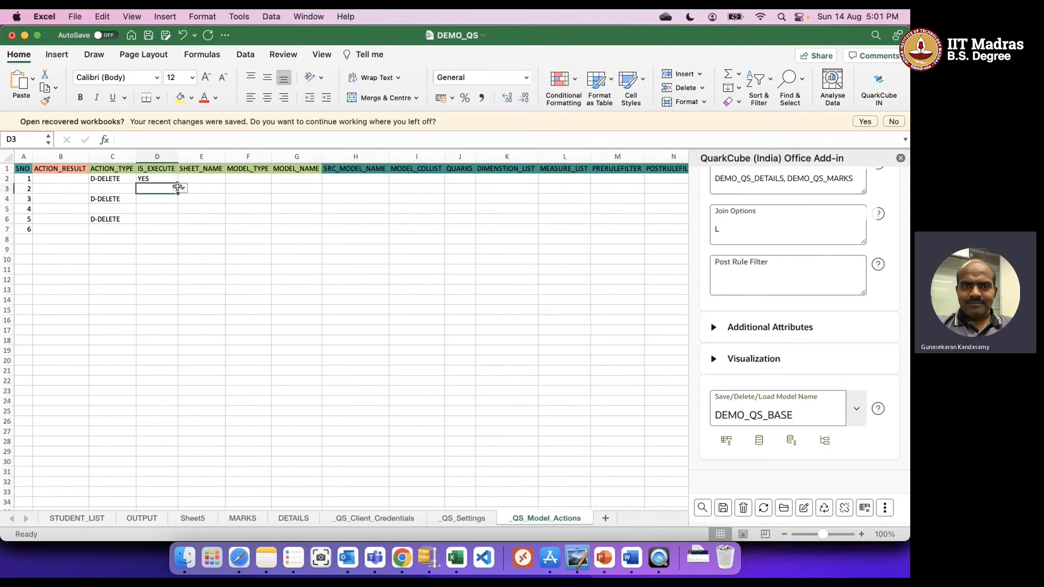
pyautogui.click(173, 180)
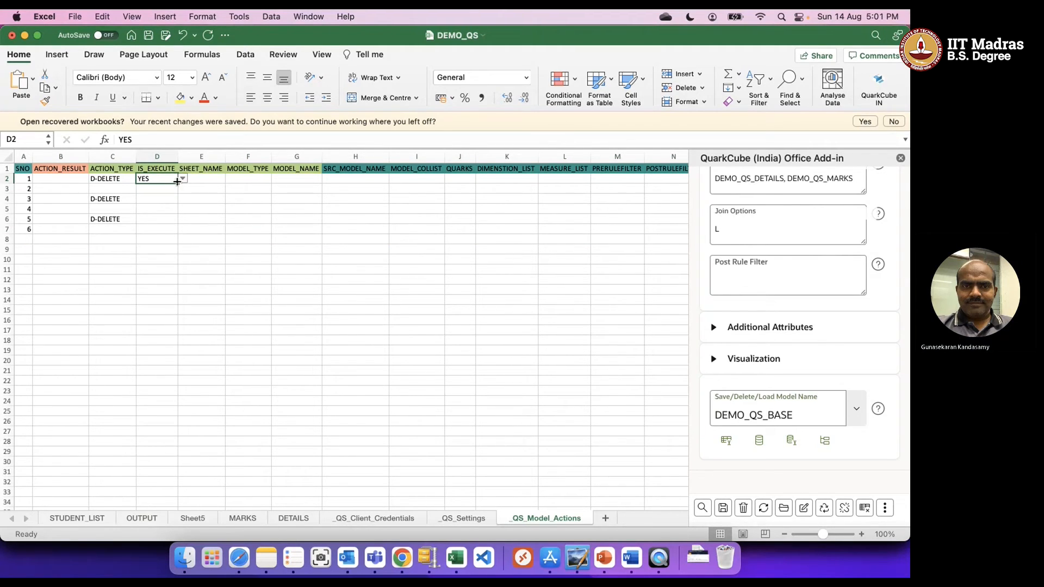
pyautogui.moveTo(177, 181); pyautogui.dragTo(177, 232)
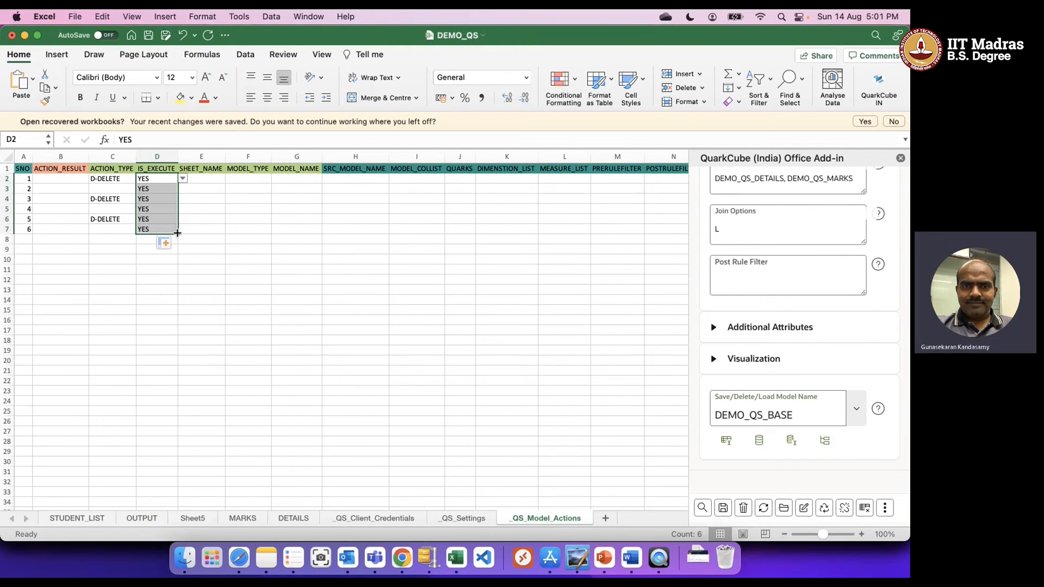
pyautogui.click(205, 208)
pyautogui.click(124, 189)
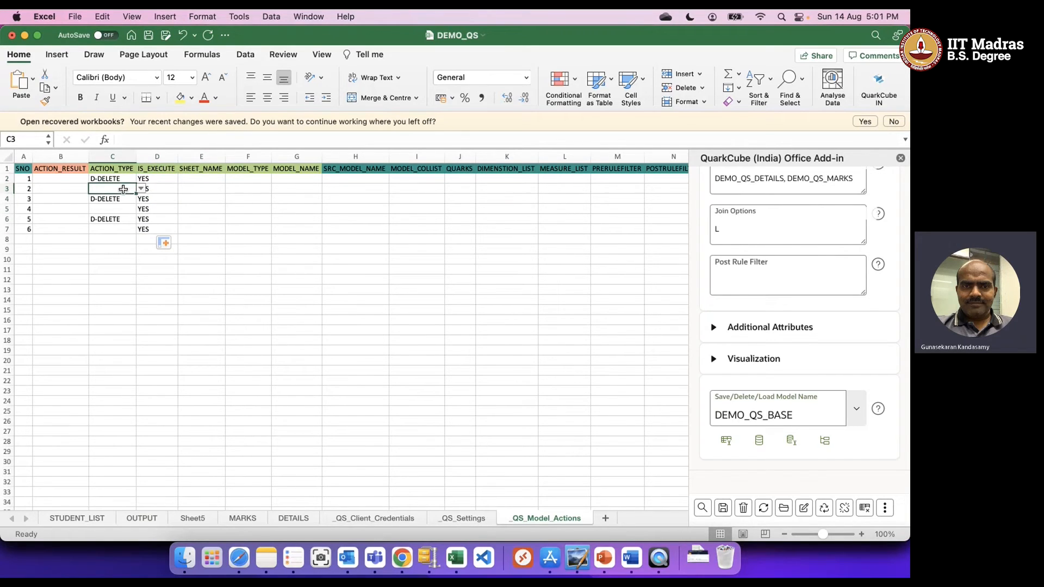
# Step: Set the MODEL_TYPE of action 1 to USER
pyautogui.click(203, 182)
pyautogui.click(254, 178)
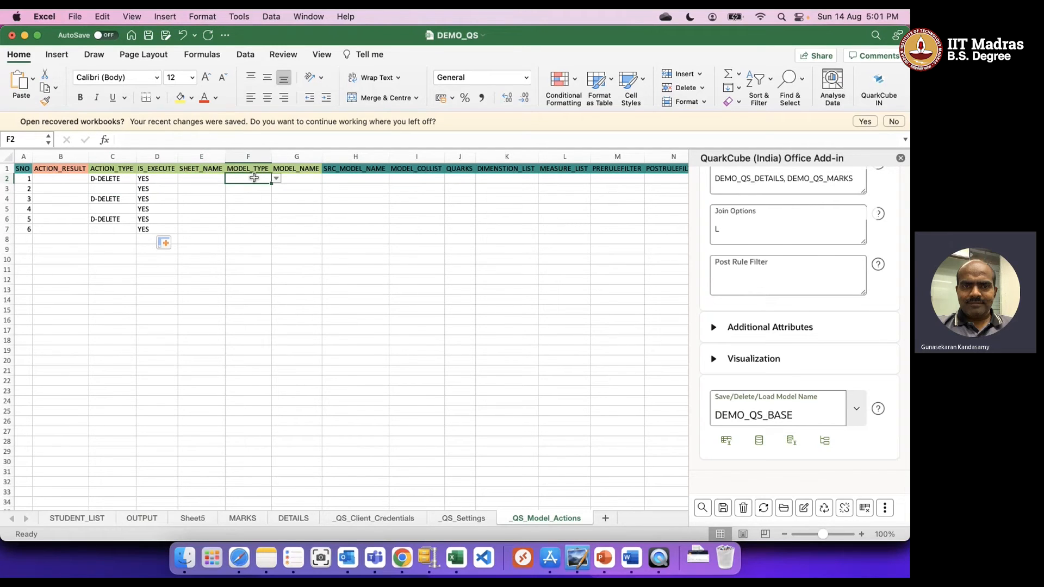
pyautogui.click(276, 178)
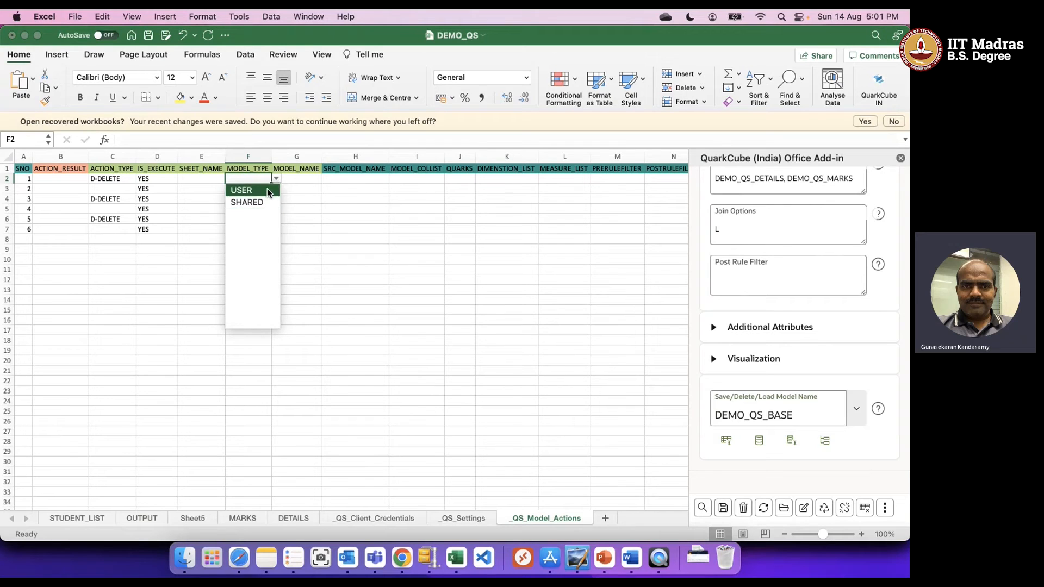
pyautogui.click(262, 191)
# Step: Enter DEMO_QS1_LIST as the MODEL_NAME of action 1
pyautogui.click(304, 179)
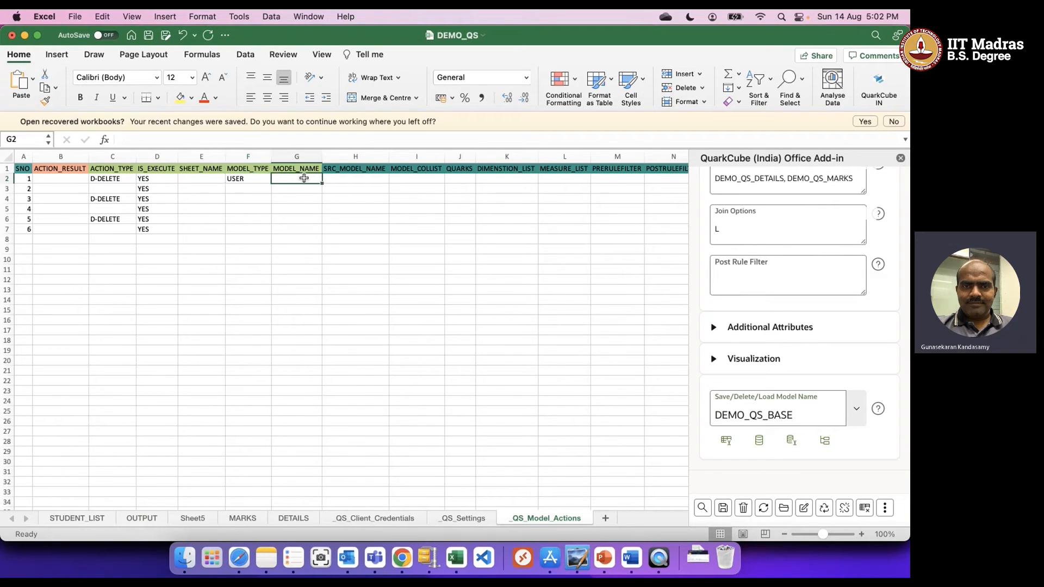
pyautogui.write('DEMO')
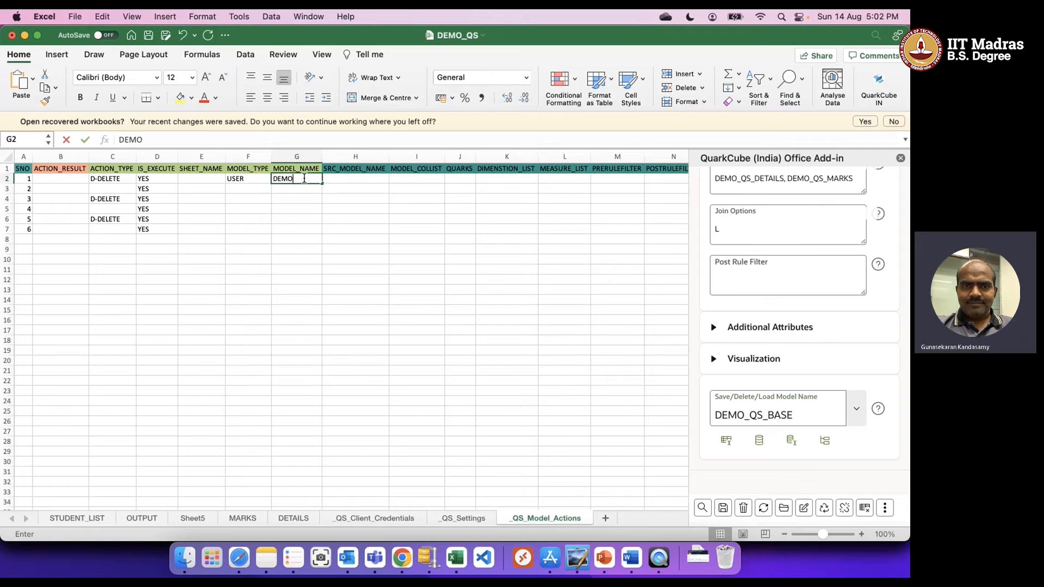
pyautogui.write('_')
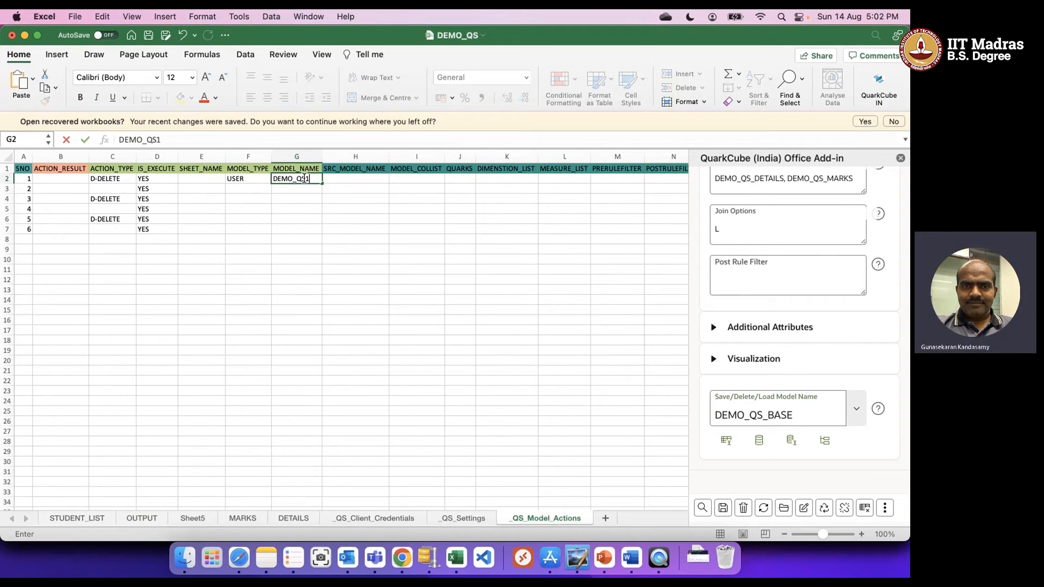
pyautogui.write('QS1_LIST')
pyautogui.press('Return')
# Step: Copy the model name DEMO_QS1_LIST from action 1 to action 2 and set action 2's MODEL_TYPE to USER
pyautogui.click(304, 177)
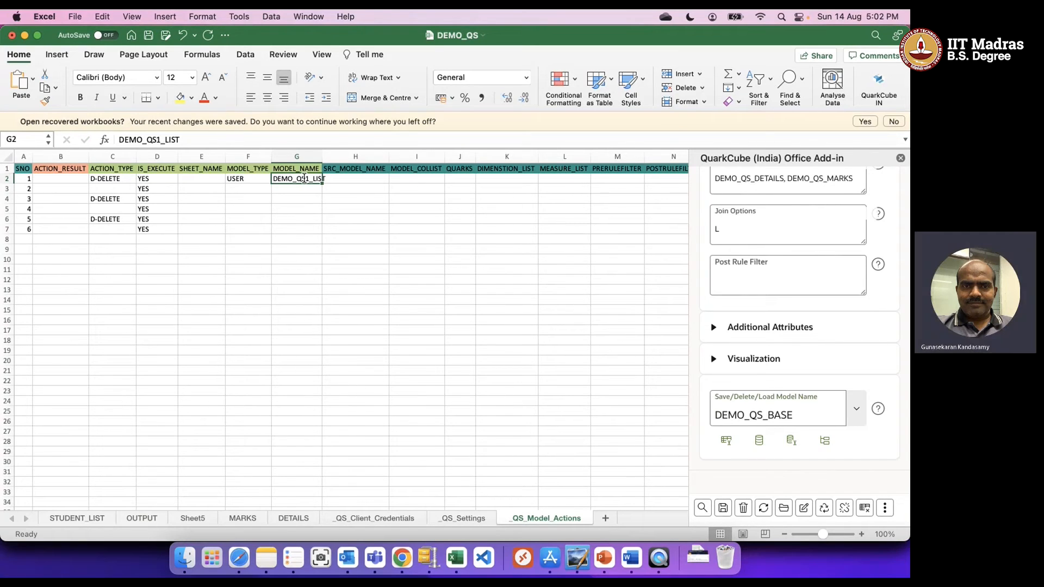
pyautogui.press('super+c')
pyautogui.press('Down')
pyautogui.press('super+v')
pyautogui.press('Left')
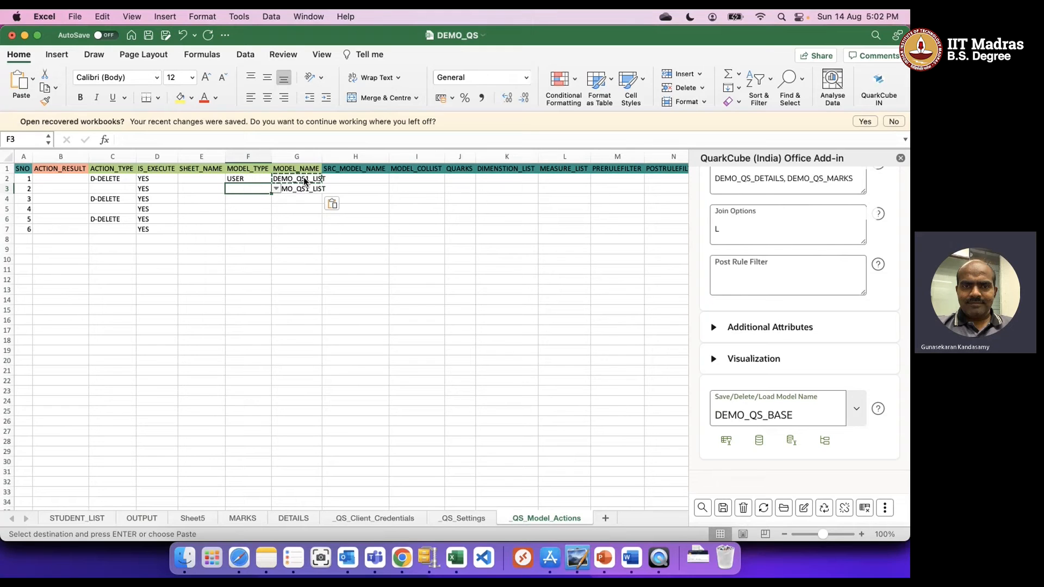
pyautogui.click(276, 188)
pyautogui.click(258, 200)
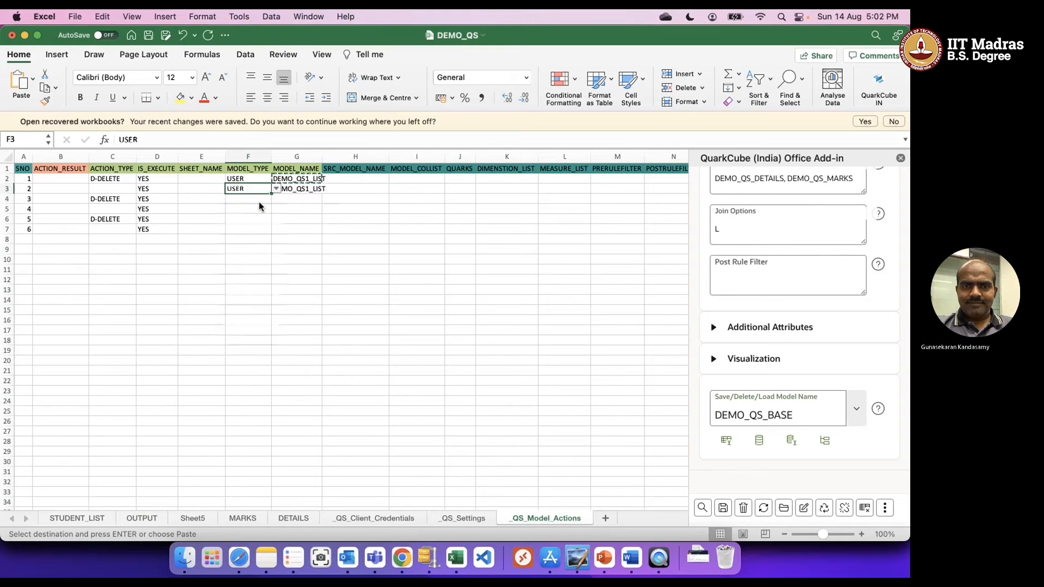
# Step: Copy the name of the STUDENT_LIST worksheet into the SHEET_NAME cell of action 2
pyautogui.click(204, 187)
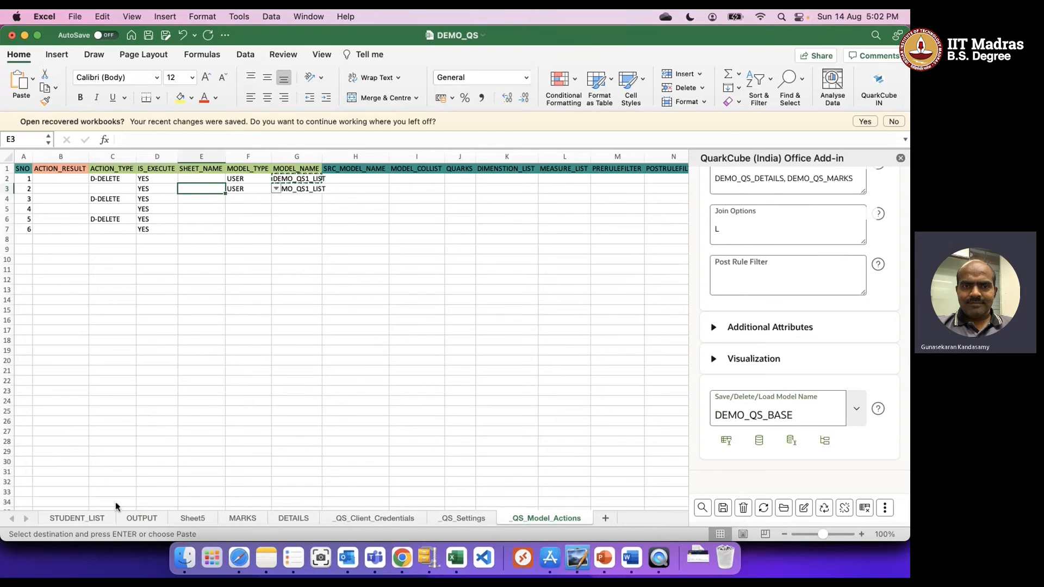
pyautogui.click(89, 519)
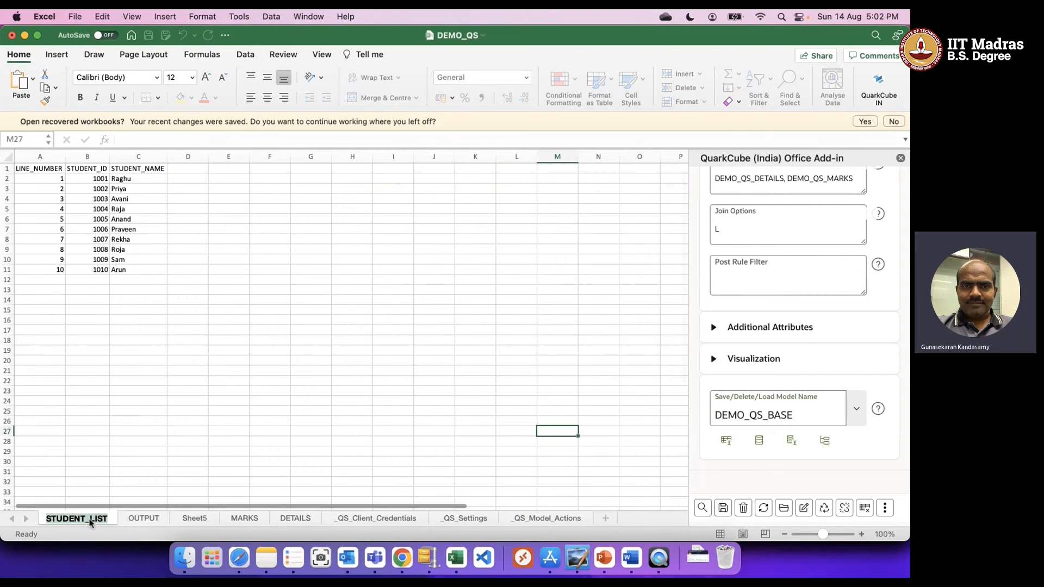
pyautogui.click(538, 519)
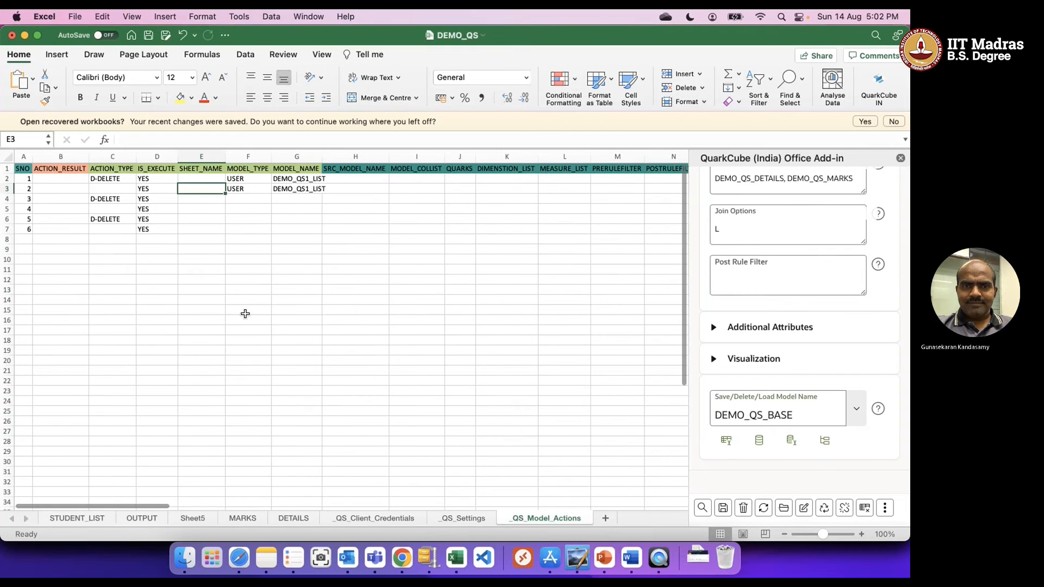
pyautogui.press('super+v')
pyautogui.click(197, 247)
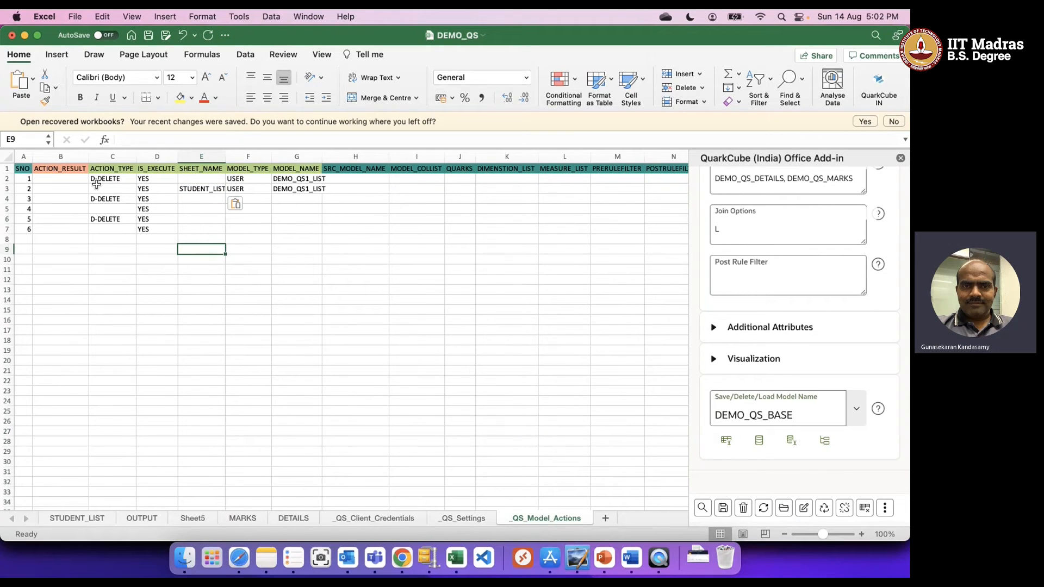
# Step: Set the ACTION_TYPE of action 2 to WB-WRITEBACK_SHEET_TO_MODEL
pyautogui.click(128, 189)
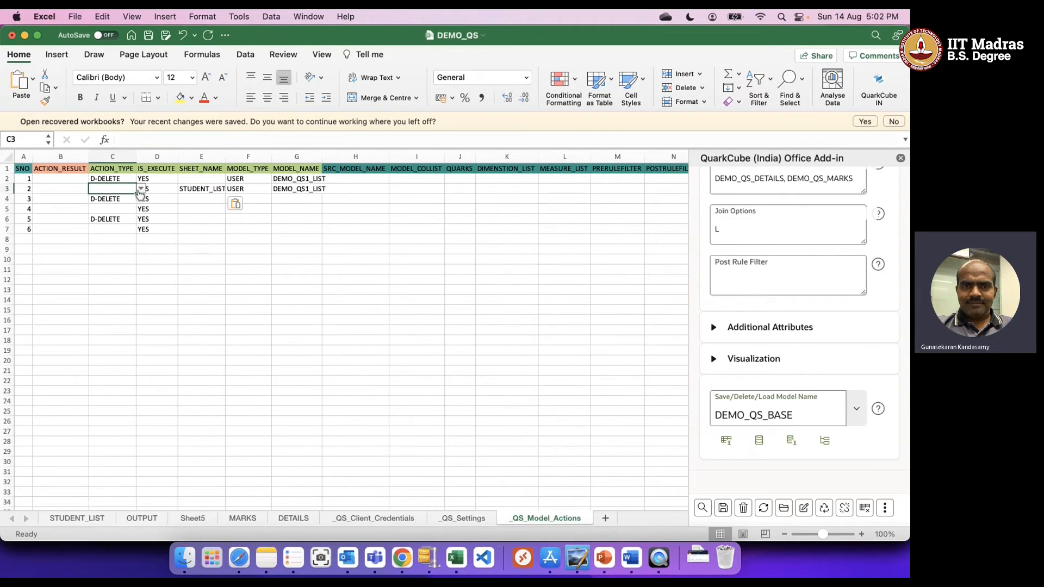
pyautogui.click(141, 189)
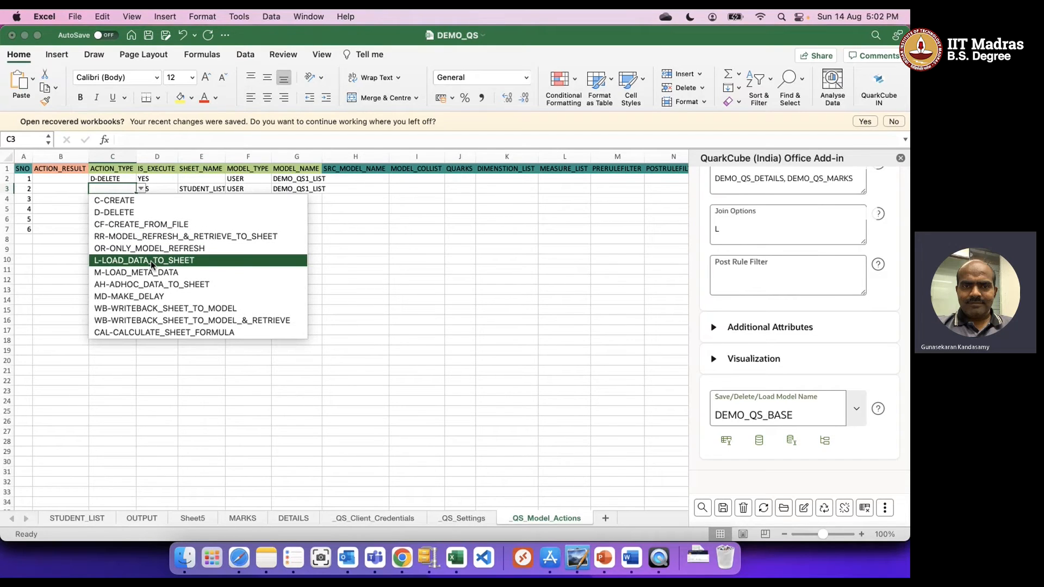
pyautogui.click(171, 309)
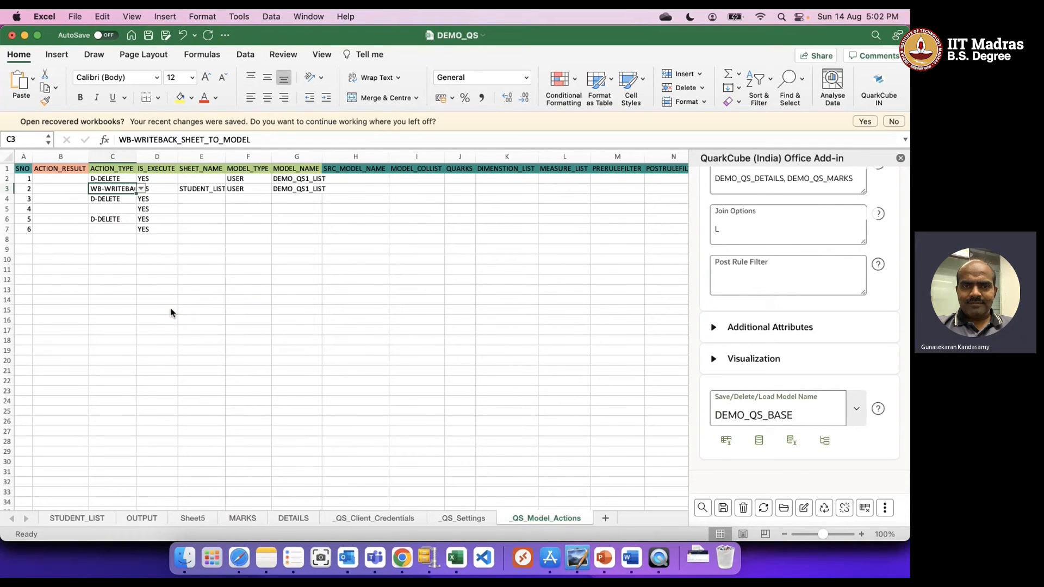
pyautogui.click(236, 284)
# Step: Widen the MODEL_NAME column to fit its entries and check the values entered for action 2
pyautogui.click(105, 182)
pyautogui.click(107, 189)
pyautogui.click(304, 182)
pyautogui.moveTo(323, 157); pyautogui.dragTo(328, 158)
pyautogui.click(114, 190)
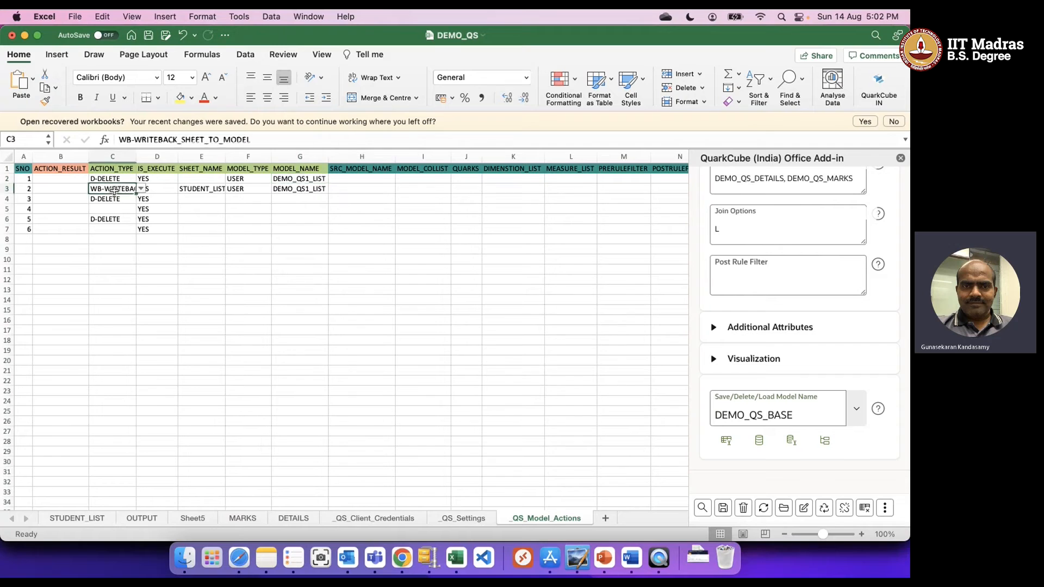
pyautogui.click(203, 190)
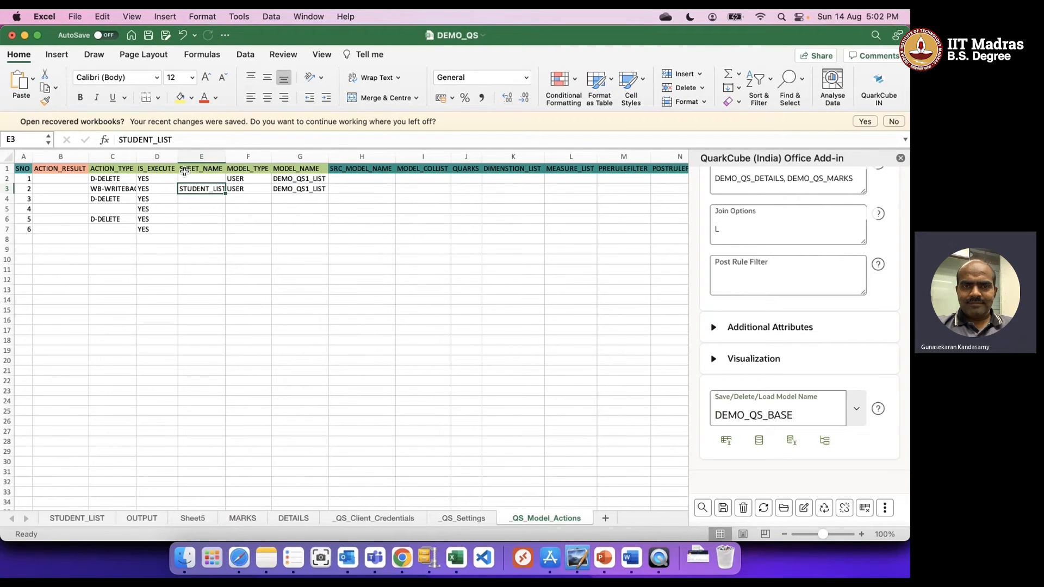
pyautogui.click(307, 189)
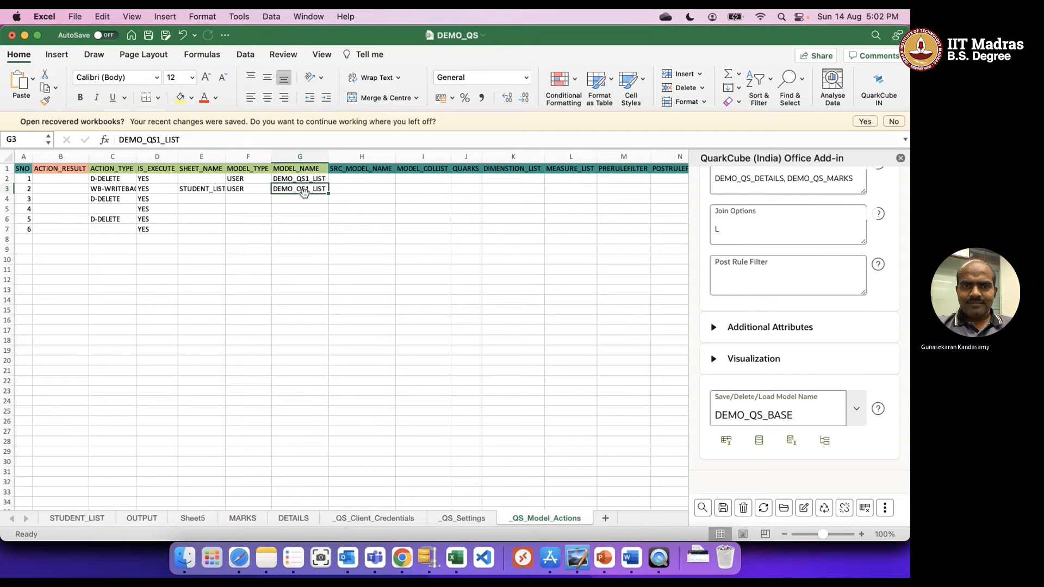
pyautogui.click(303, 212)
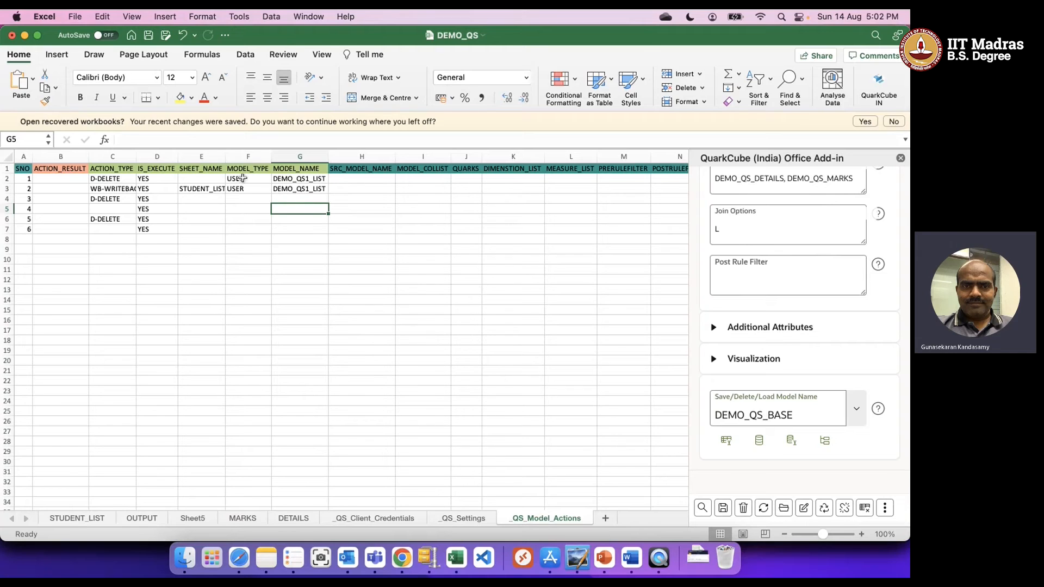
# Step: Copy the model types and model names of actions 1 and 2 to actions 3 through 6
pyautogui.moveTo(243, 178); pyautogui.dragTo(290, 188)
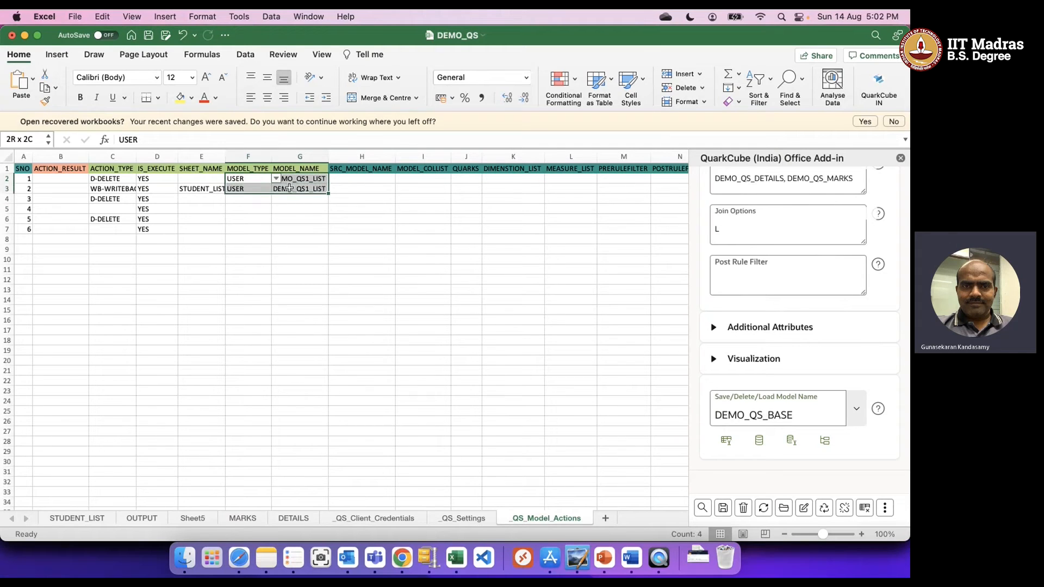
pyautogui.hotkey('ctrl', 'c')
pyautogui.press('Down')
pyautogui.press('Down')
pyautogui.hotkey('ctrl', 'v')
pyautogui.press('Down')
pyautogui.press('Down')
pyautogui.hotkey('ctrl', 'v')
pyautogui.click(277, 301)
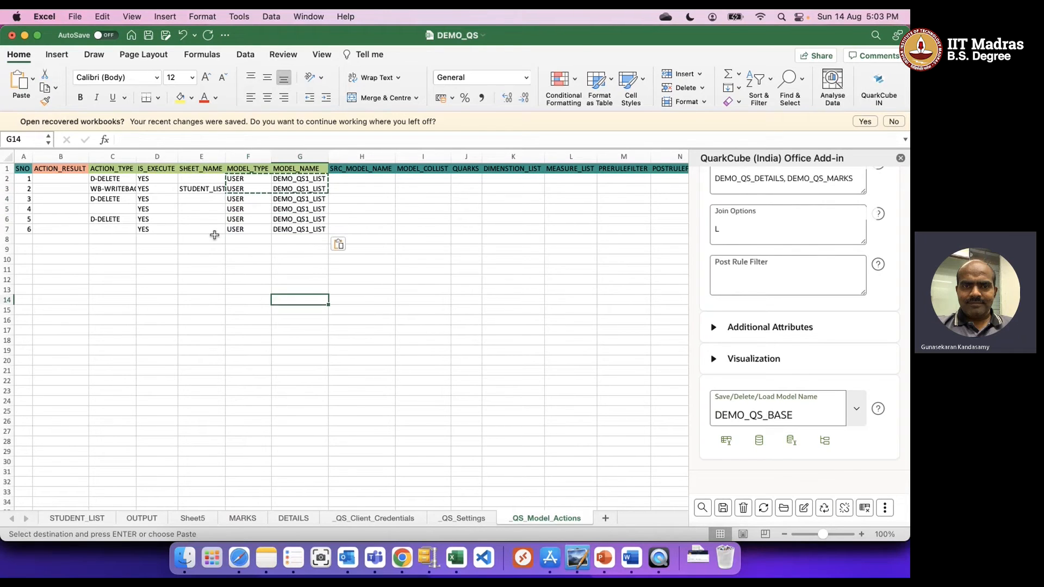
# Step: Copy the WB-WRITEBACK_SHEET_TO_MODEL action type from action 2 to actions 4 and 6
pyautogui.click(114, 189)
pyautogui.press('cmd+c')
pyautogui.press('Down')
pyautogui.press('Down')
pyautogui.press('cmd+v')
pyautogui.press('Down')
pyautogui.press('Down')
pyautogui.press('super+v')
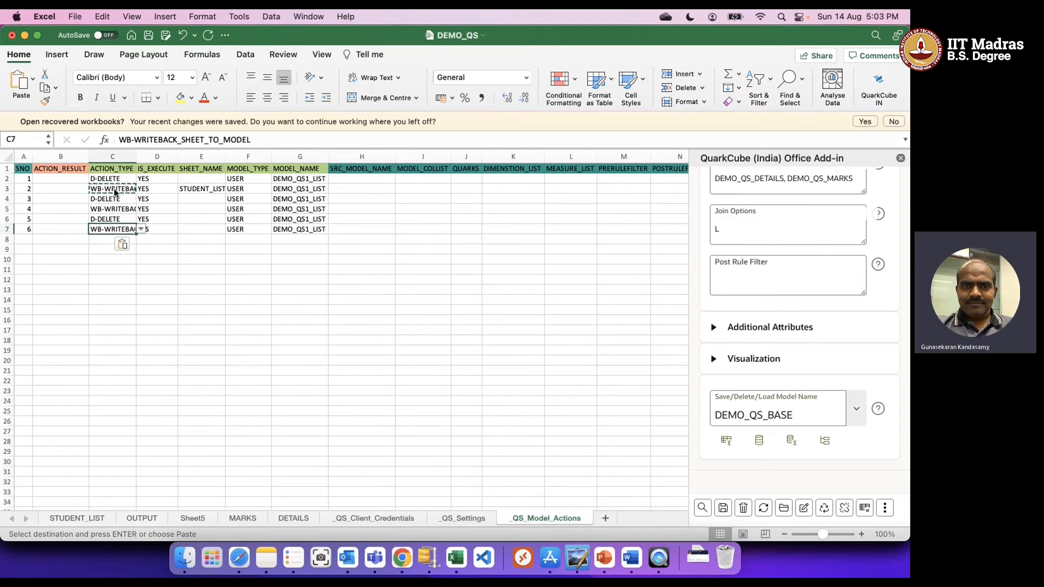
pyautogui.click(207, 273)
# Step: Enter MARKS as the SHEET_NAME of action 4 and DETAILS as that of action 6
pyautogui.click(208, 210)
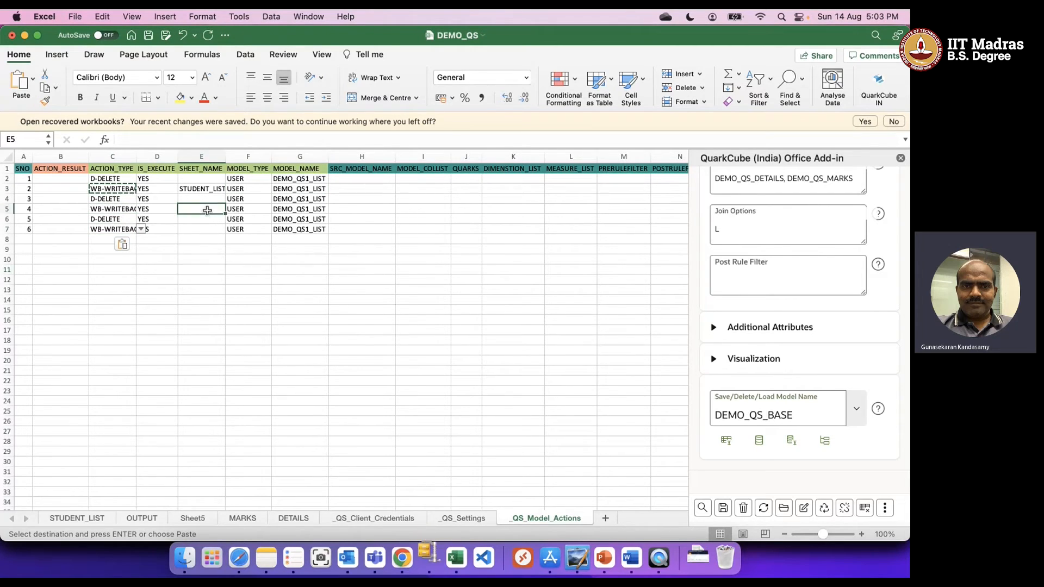
pyautogui.write('MARKS')
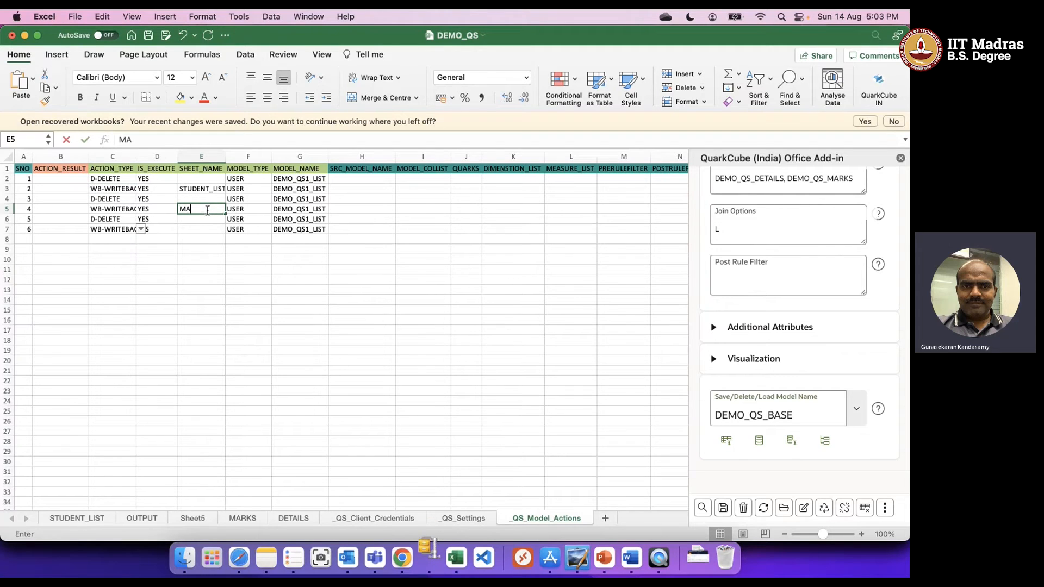
pyautogui.press('Return')
pyautogui.press('Return')
pyautogui.write('DETAILS')
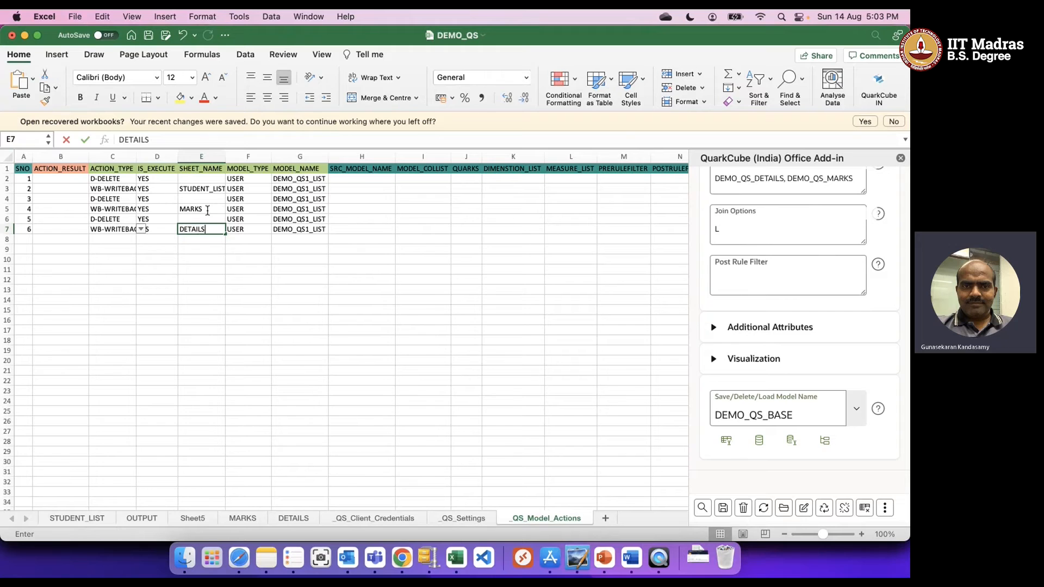
# Step: Change the MODEL_NAME of action 3 to DEMO_QS1_MARKS and copy it to action 4
pyautogui.click(310, 208)
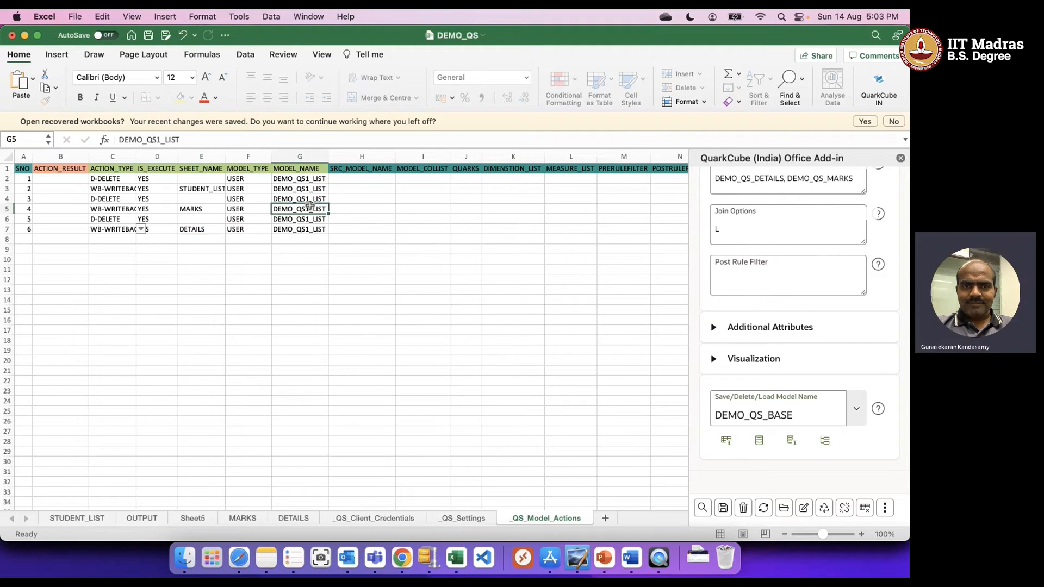
pyautogui.click(313, 198)
pyautogui.doubleClick(325, 199)
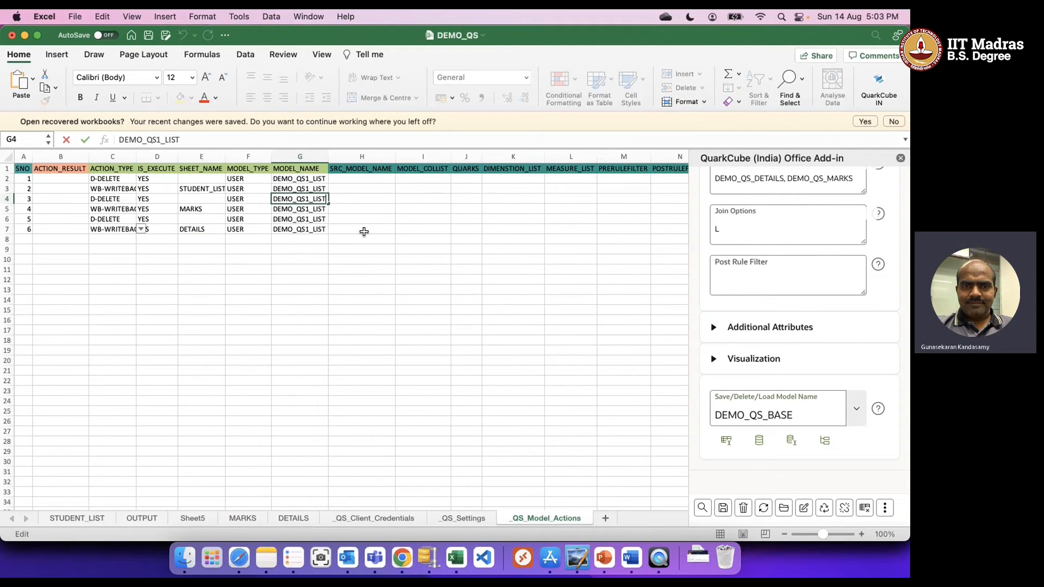
pyautogui.press('BackSpace')
pyautogui.press('BackSpace')
pyautogui.write('MARKS')
pyautogui.press('Return')
pyautogui.press('Up')
pyautogui.press('super+c')
pyautogui.press('Down')
pyautogui.press('super+v')
# Step: Change the MODEL_NAME of action 5 to DEMO_QS1_DETAILS and copy it to action 6
pyautogui.press('Down')
pyautogui.click(276, 142)
pyautogui.press('BackSpace')
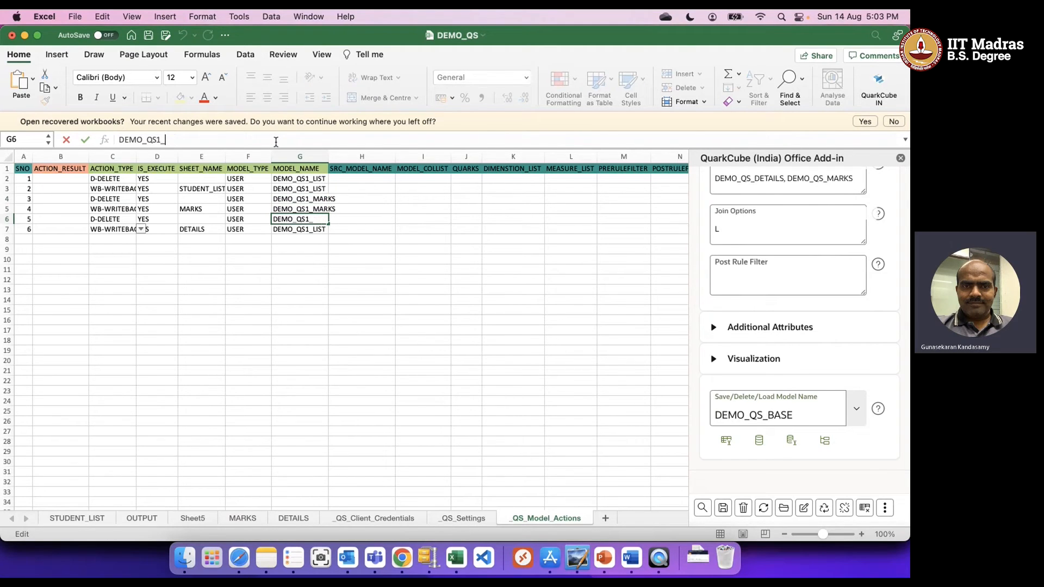
pyautogui.write('DETAILS')
pyautogui.press('Return')
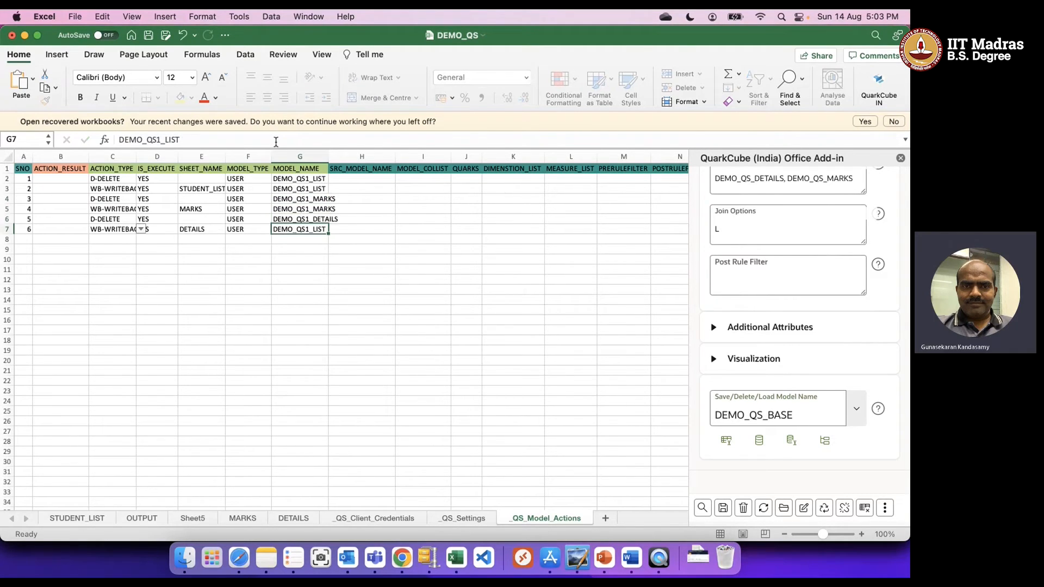
pyautogui.press('Up')
pyautogui.press('super+c')
pyautogui.press('Down')
pyautogui.press('super+v')
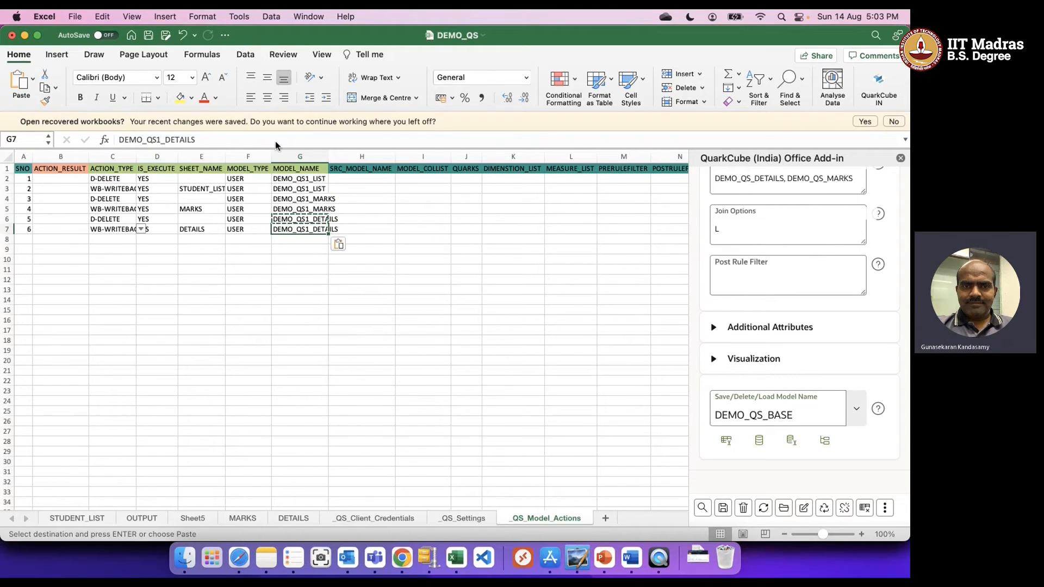
# Step: Widen the MODEL_NAME column so that the full model names fit
pyautogui.click(303, 263)
pyautogui.moveTo(330, 151); pyautogui.dragTo(344, 151)
pyautogui.click(314, 288)
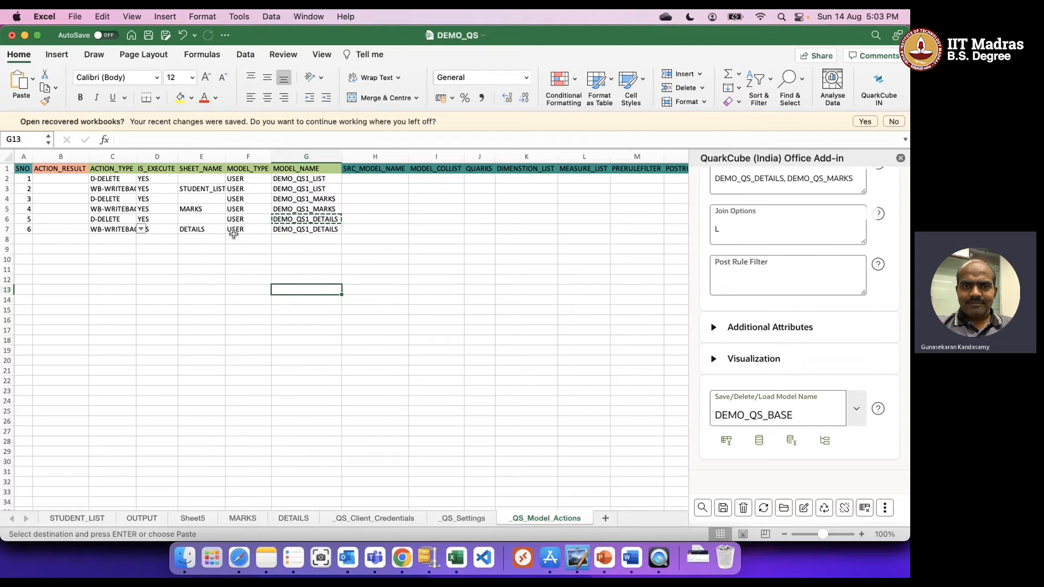
# Step: Check the SHEET_NAME of each writeback action against its MODEL_NAME
pyautogui.click(299, 178)
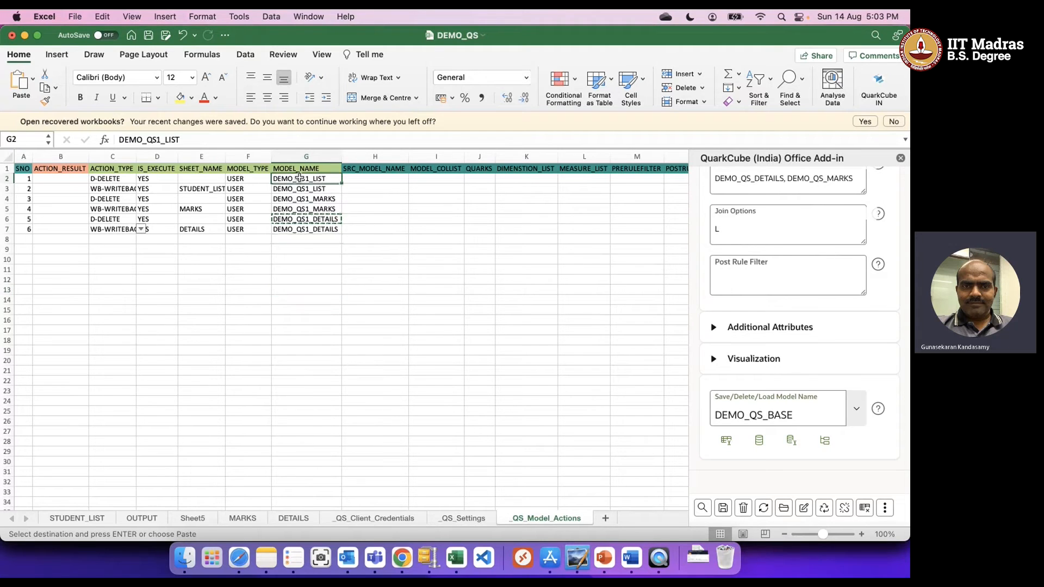
pyautogui.click(301, 190)
pyautogui.click(208, 189)
pyautogui.click(308, 190)
pyautogui.click(207, 211)
pyautogui.click(290, 211)
pyautogui.click(203, 226)
pyautogui.click(290, 229)
pyautogui.click(315, 273)
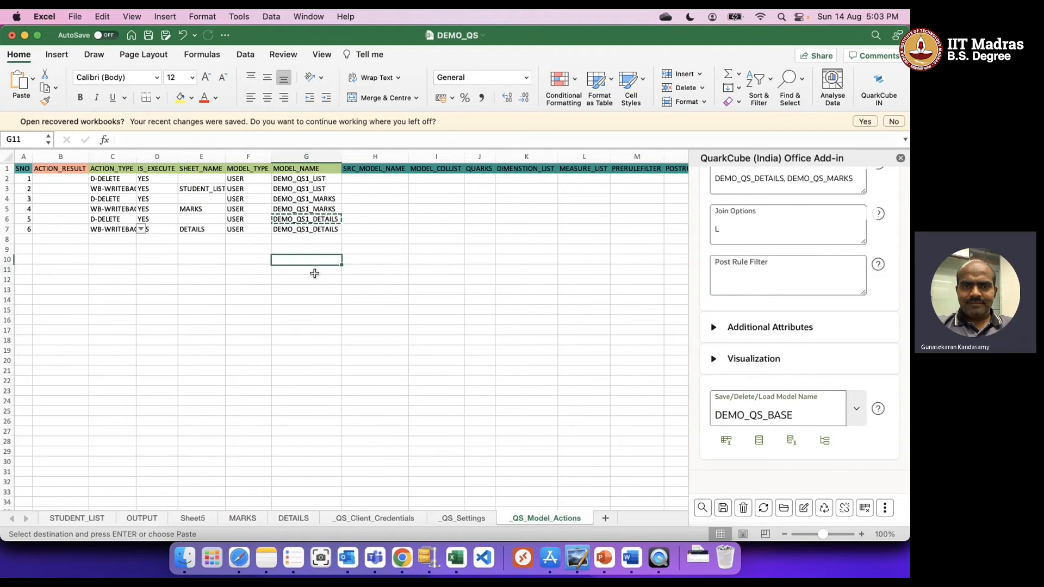
# Step: Execute all listed model actions and fit the ACTION_RESULT column width to its contents
pyautogui.click(410, 290)
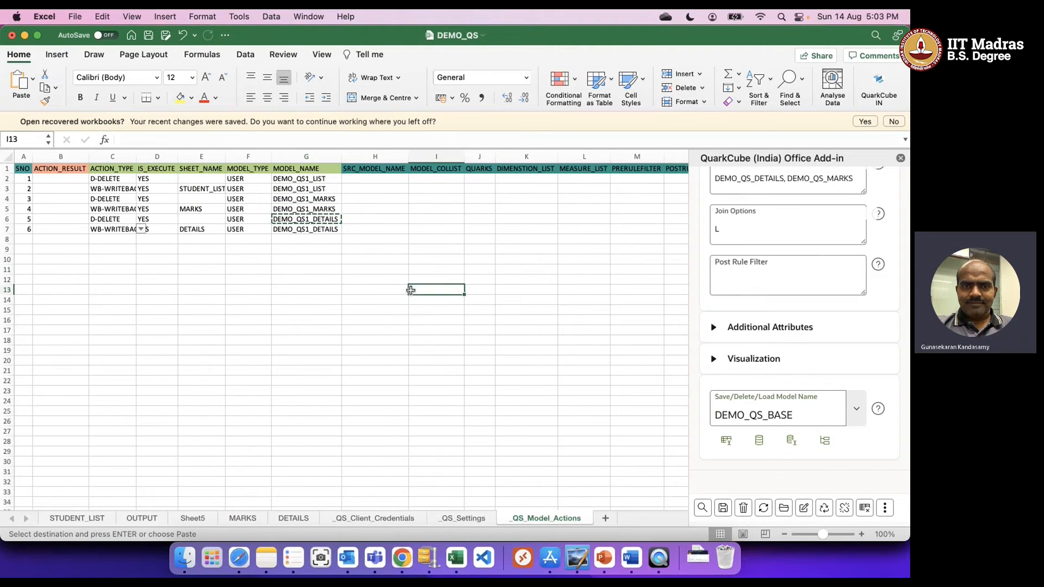
pyautogui.click(351, 289)
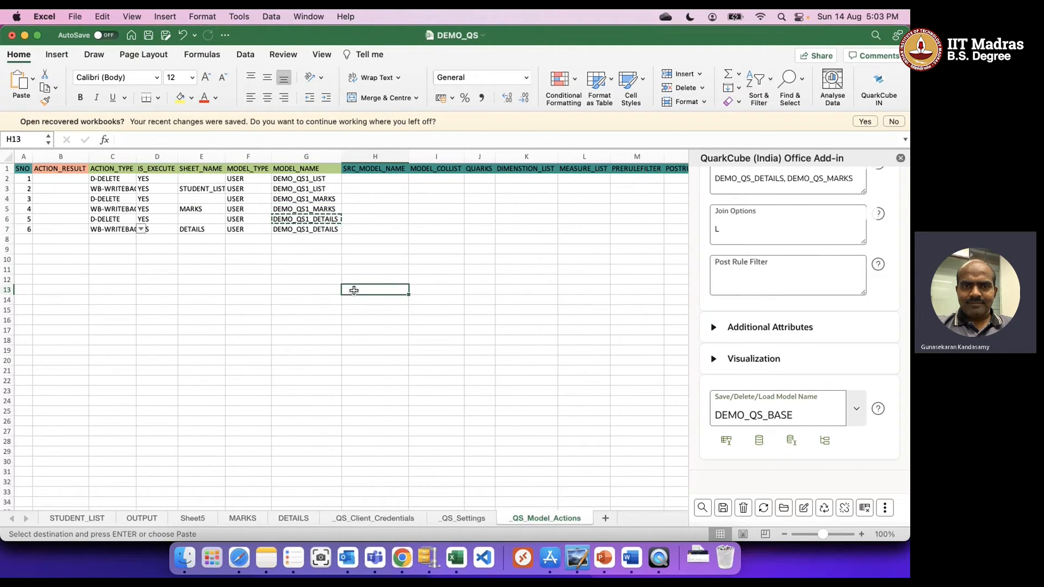
pyautogui.click(844, 509)
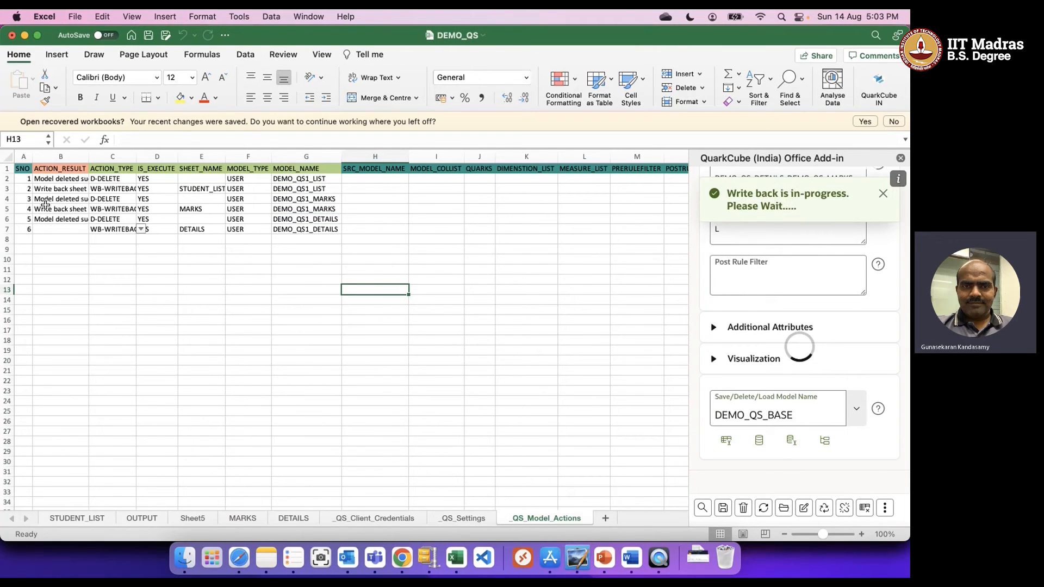
pyautogui.doubleClick(90, 156)
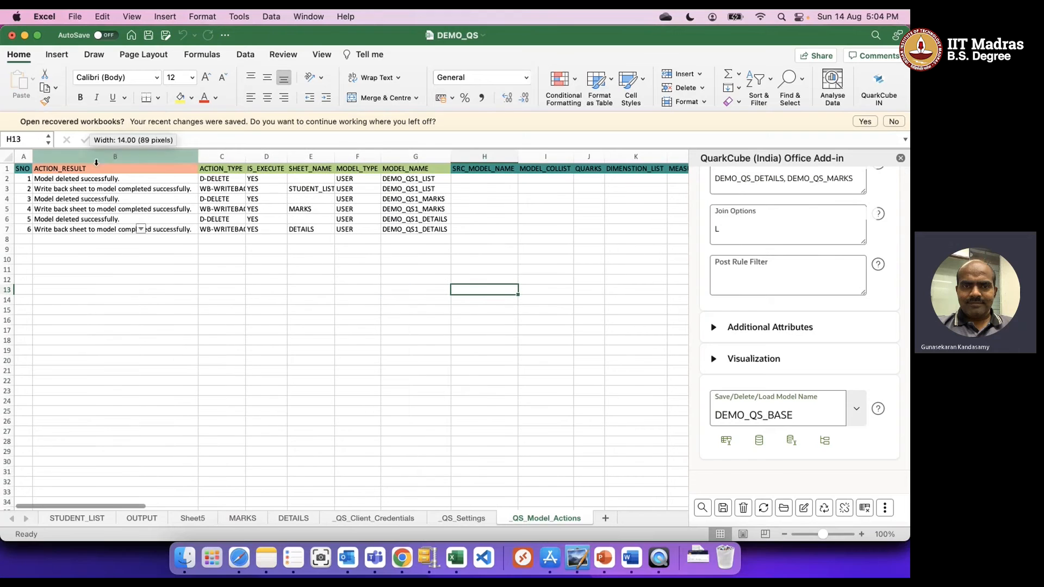
pyautogui.click(121, 233)
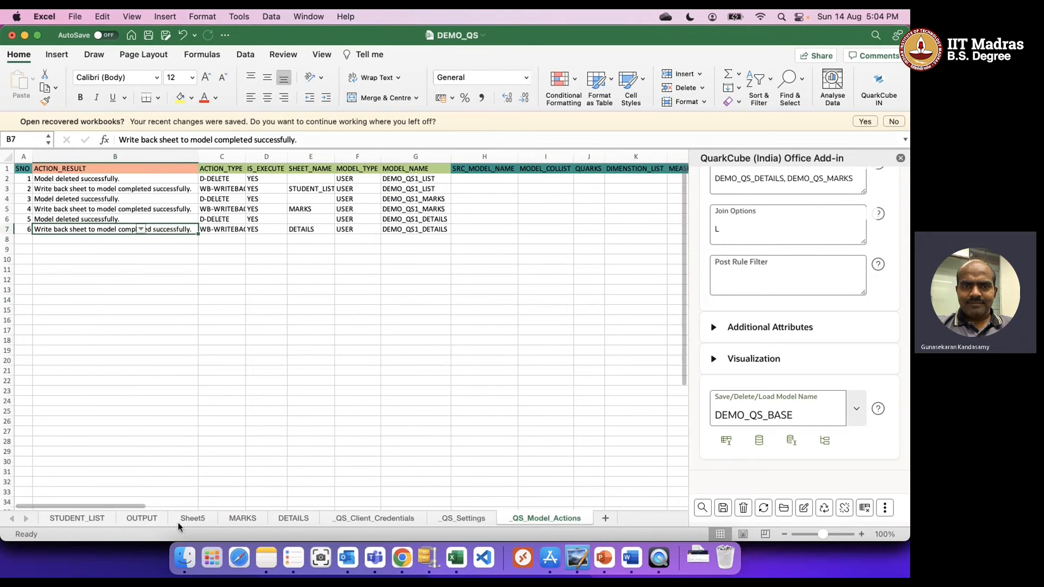
# Step: Clear the OUTPUT sheet, search the models for Demo_Qs1 and load the data of DEMO_QS1_DETAILS
pyautogui.click(144, 518)
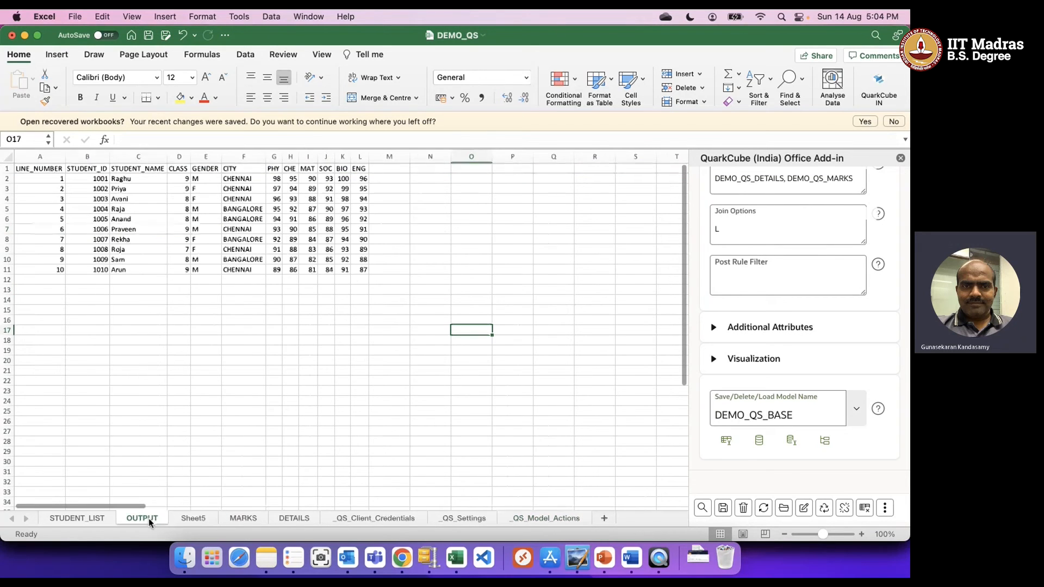
pyautogui.click(864, 509)
pyautogui.click(855, 413)
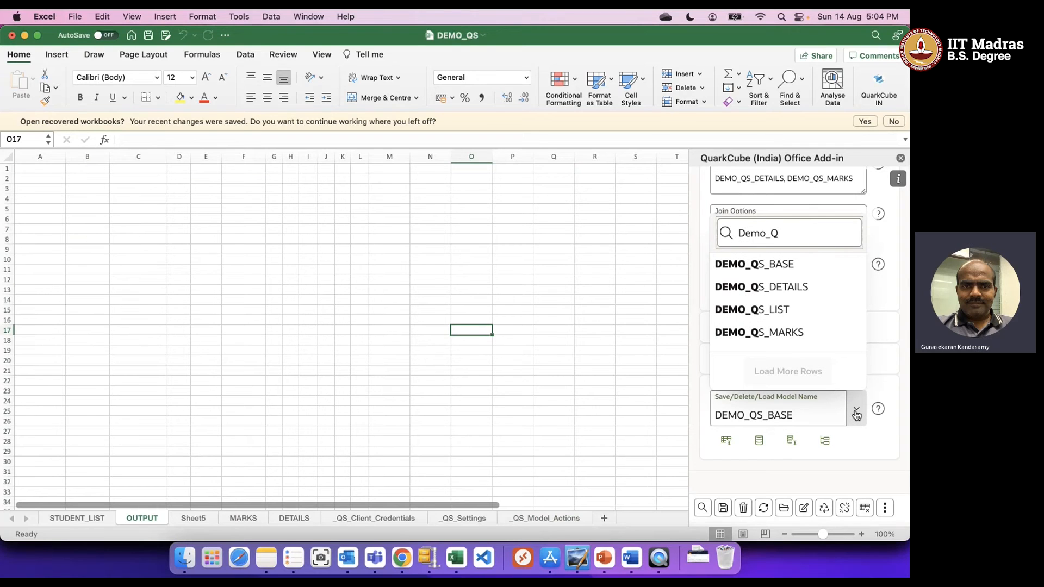
pyautogui.press('BackSpace')
pyautogui.write('Qs1')
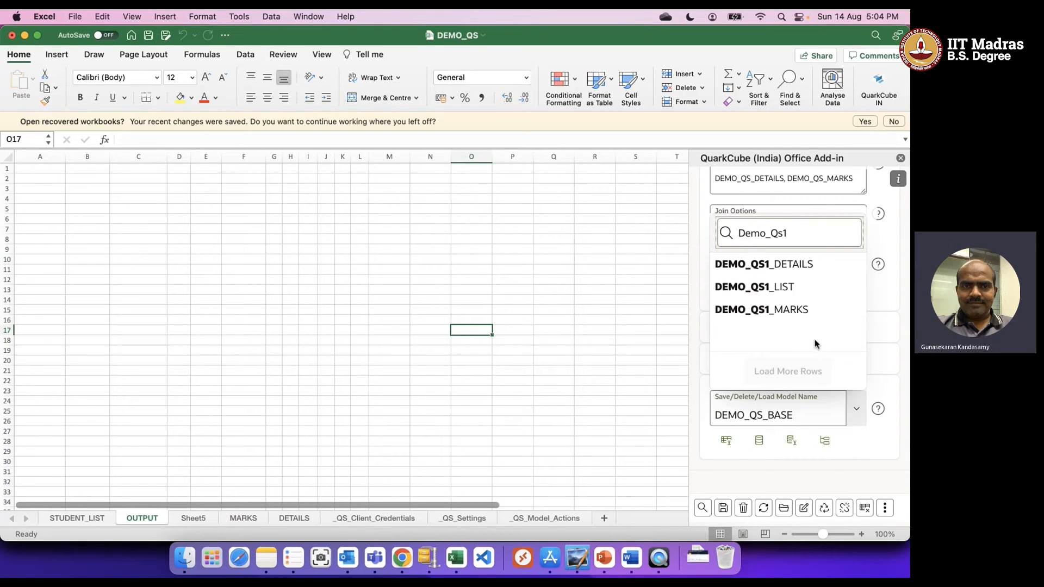
pyautogui.click(797, 264)
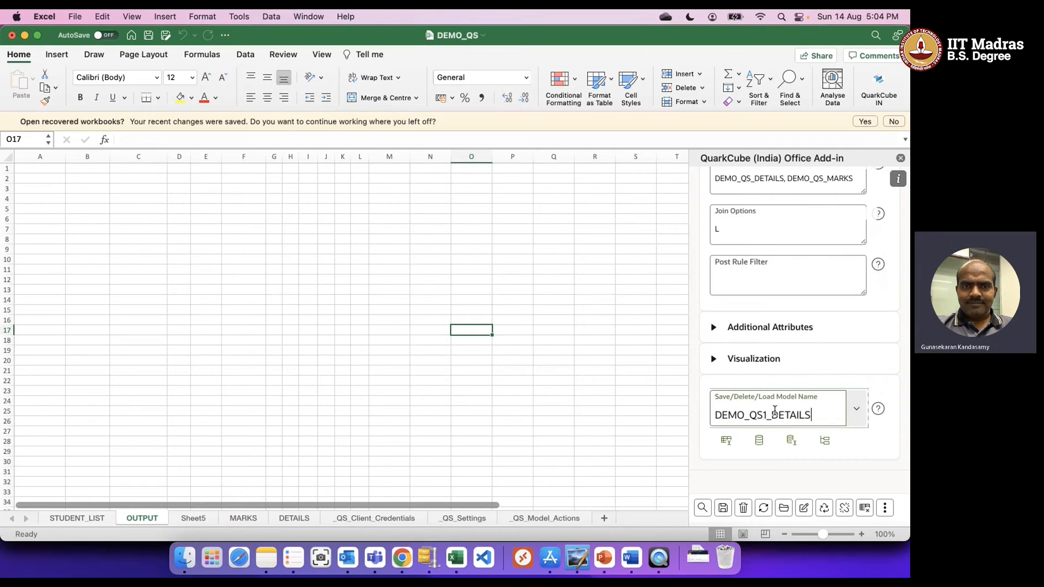
pyautogui.click(760, 441)
# Step: Load the data of the DEMO_QS1_LIST model into the OUTPUT sheet
pyautogui.click(819, 414)
pyautogui.press('BackSpace')
pyautogui.press('BackSpace')
pyautogui.press('BackSpace')
pyautogui.press('BackSpace')
pyautogui.press('BackSpace')
pyautogui.press('BackSpace')
pyautogui.press('BackSpace')
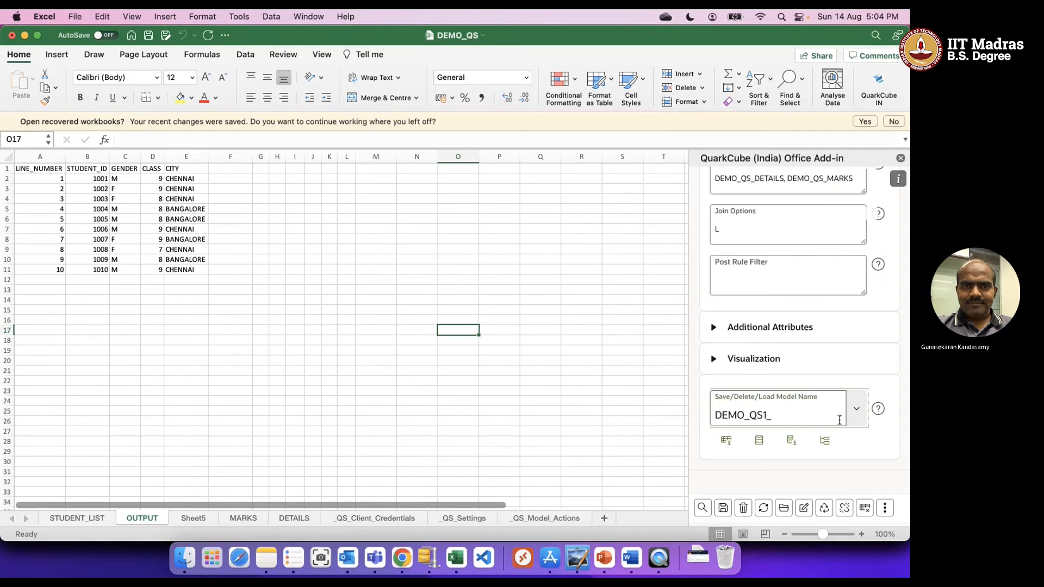
pyautogui.click(857, 410)
pyautogui.click(772, 295)
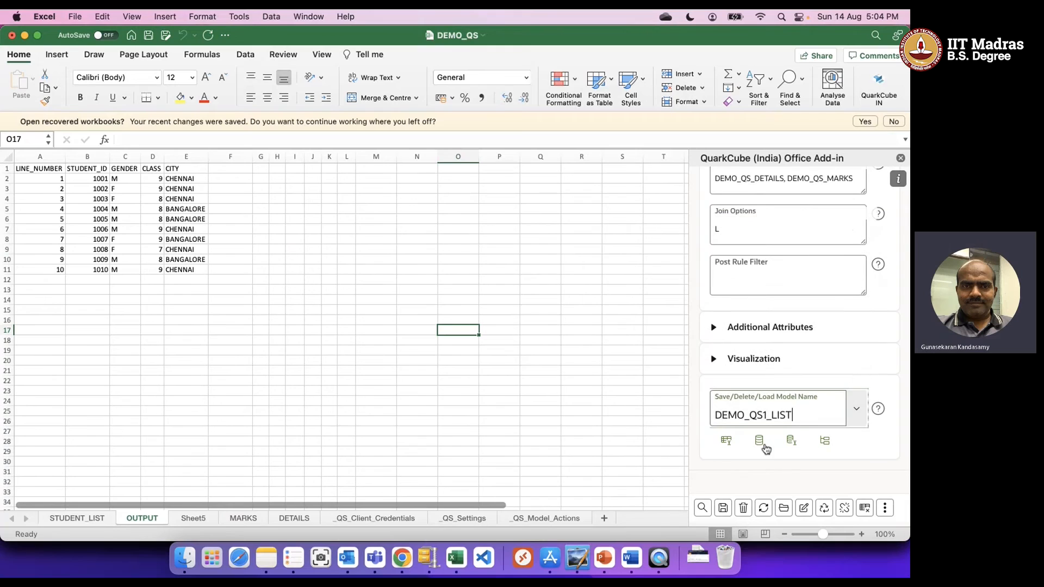
pyautogui.click(760, 445)
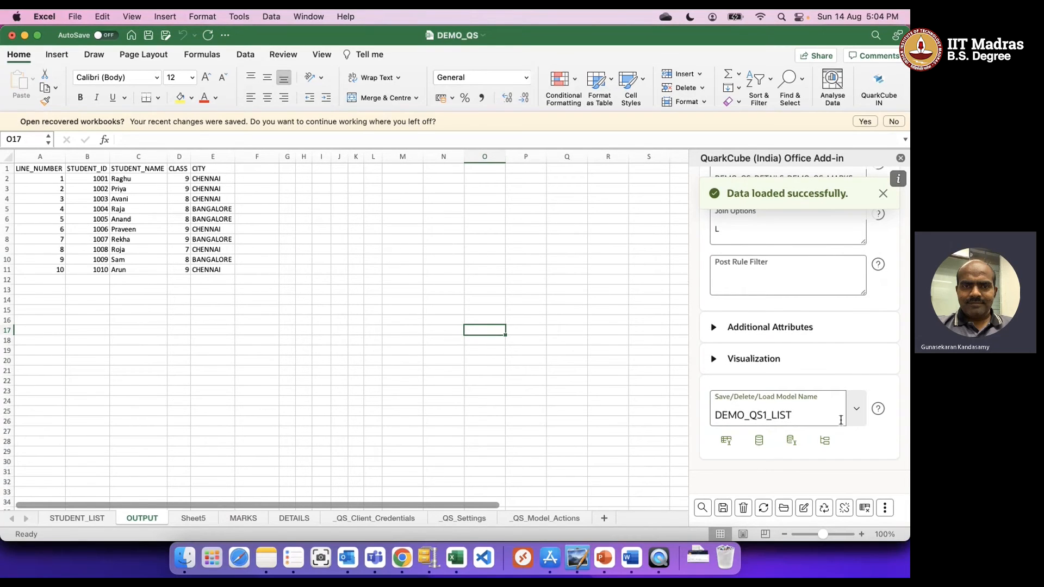
# Step: Load the data of the DEMO_QS1_MARKS model into the OUTPUT sheet
pyautogui.click(858, 411)
pyautogui.click(783, 307)
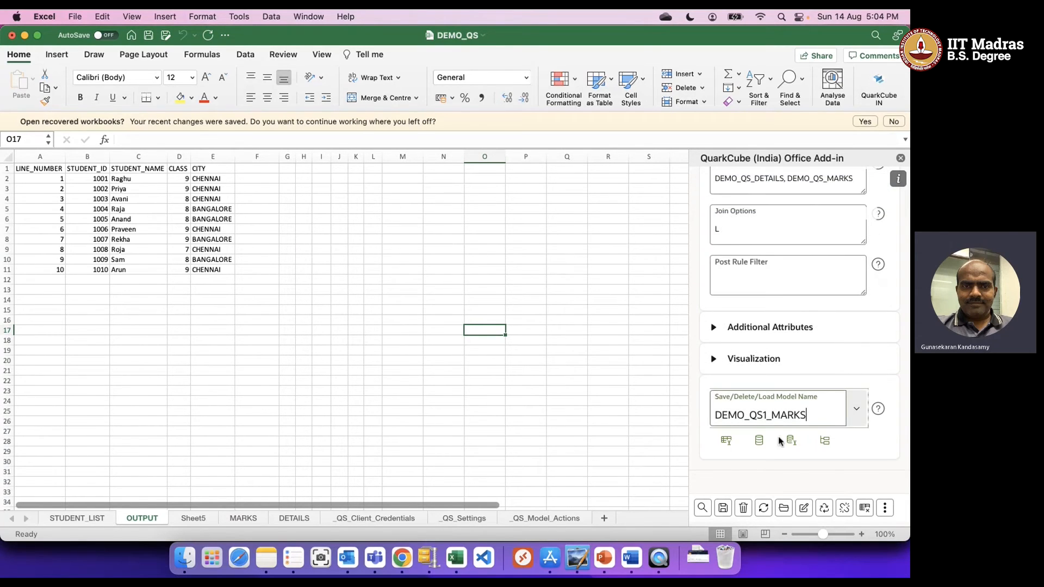
pyautogui.click(762, 445)
pyautogui.click(395, 320)
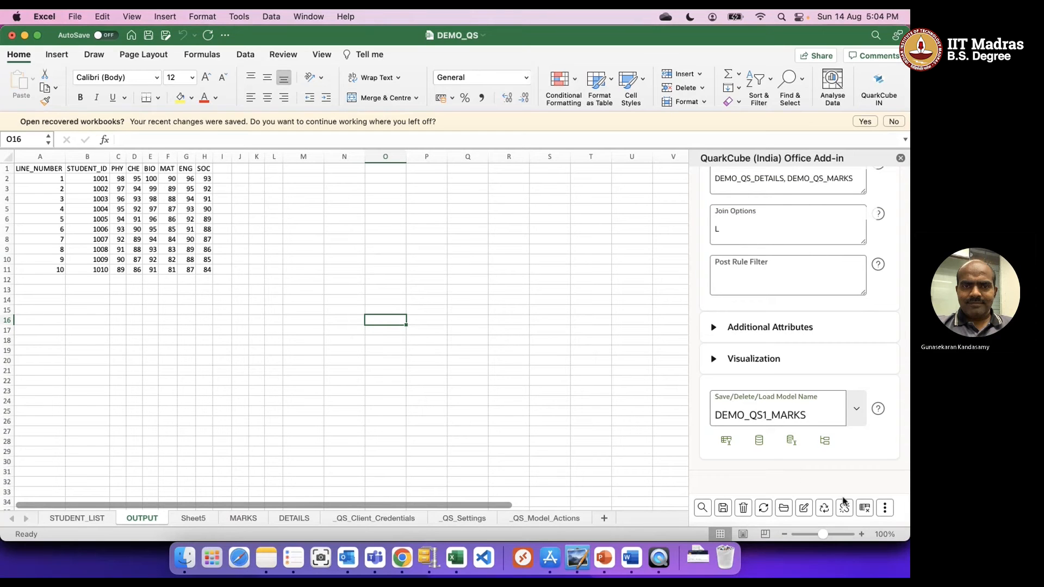
# Step: Return to the _QS_Model_Actions sheet and load the DEMO_QS_BASE model definition to show its model attributes
pyautogui.click(545, 518)
pyautogui.click(478, 293)
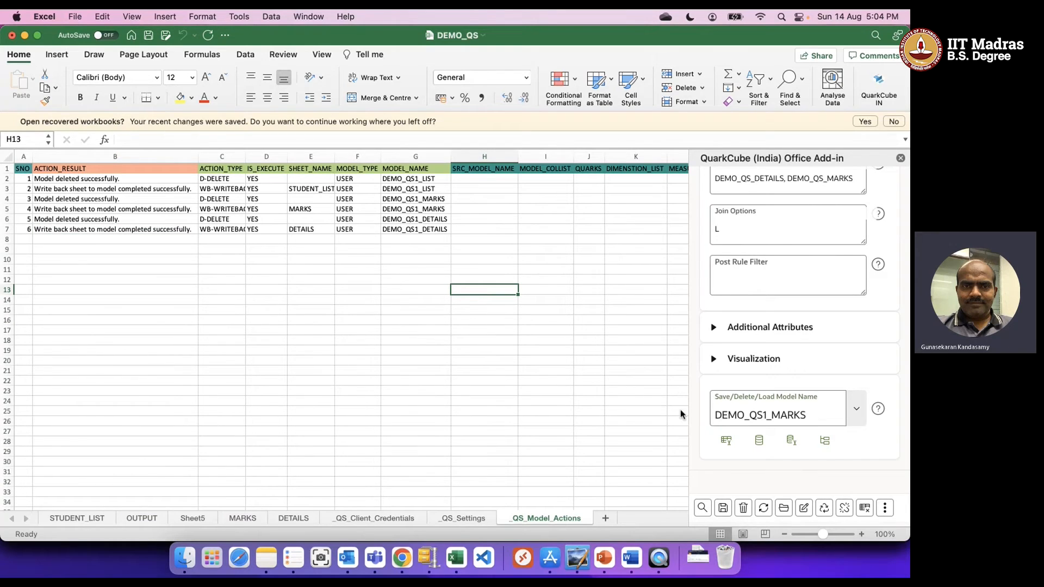
pyautogui.click(858, 411)
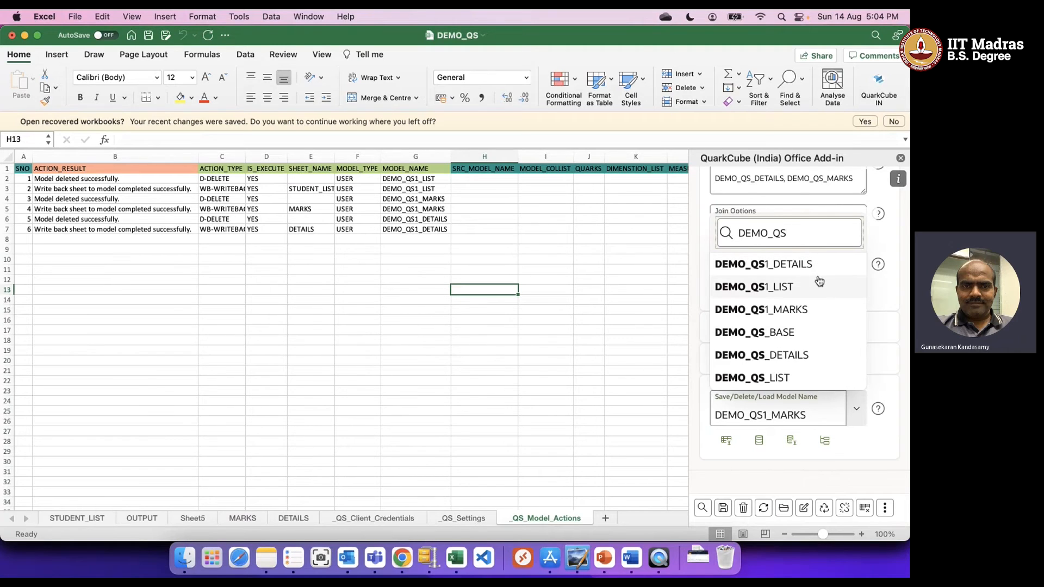
pyautogui.scroll(-2, 822, 283)
pyautogui.scroll(-1, 824, 293)
pyautogui.scroll(-1, 823, 293)
pyautogui.scroll(2, 823, 294)
pyautogui.scroll(-1, 823, 294)
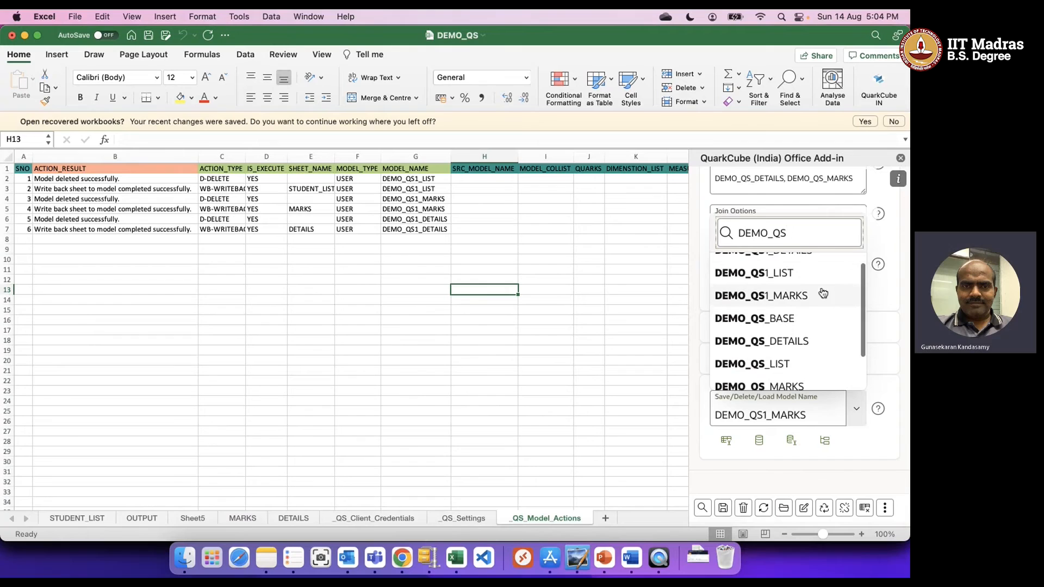
pyautogui.click(786, 322)
pyautogui.click(784, 508)
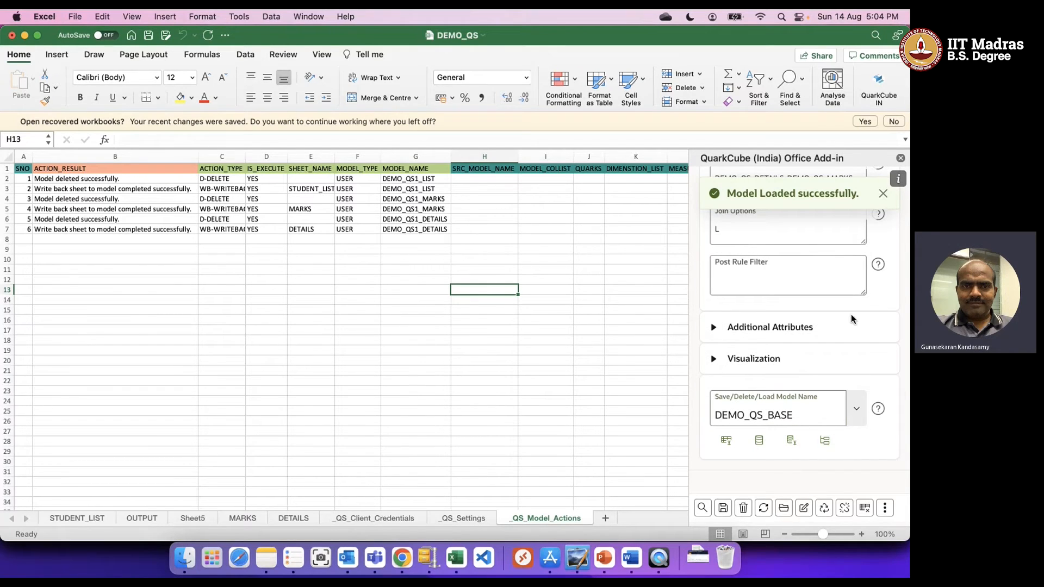
pyautogui.scroll(15, 862, 298)
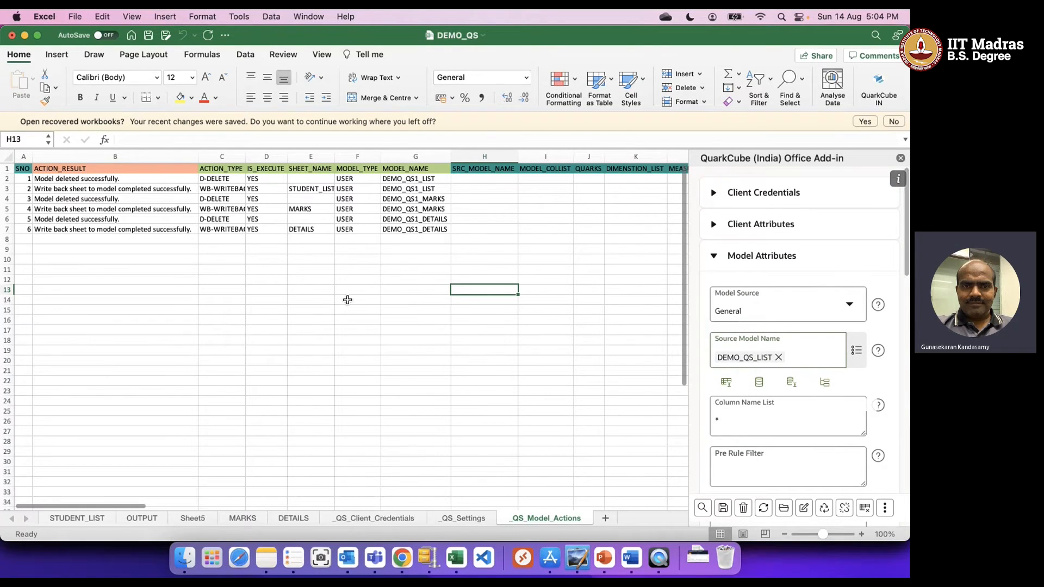
# Step: Copy the delete action of action 5 to row 8 and change its MODEL_NAME to DEMO_QS1_BASE
pyautogui.moveTo(222, 219); pyautogui.dragTo(383, 220)
pyautogui.press('super+c')
pyautogui.press('Down')
pyautogui.press('Down')
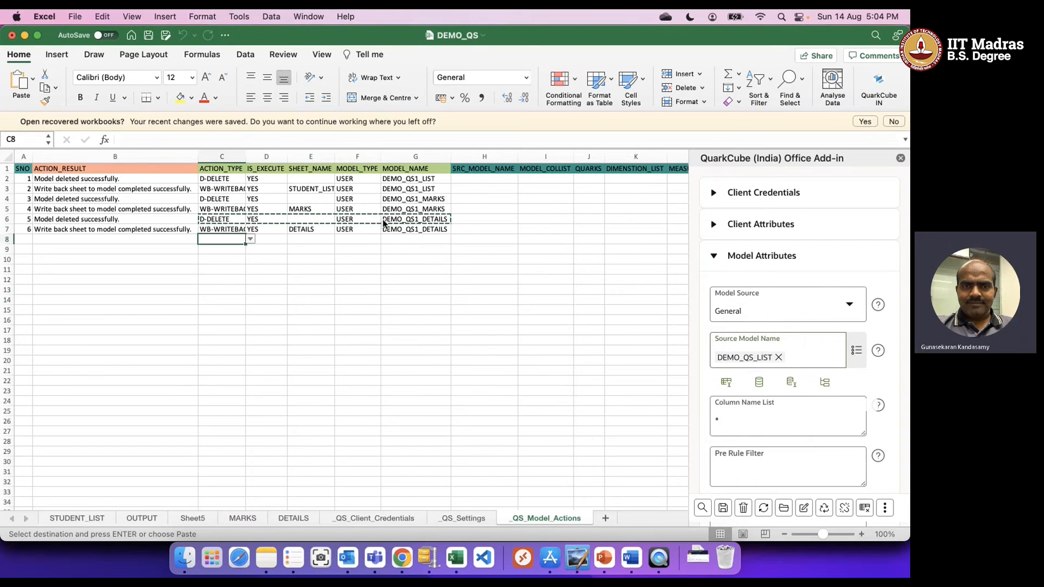
pyautogui.press('super+v')
pyautogui.doubleClick(423, 240)
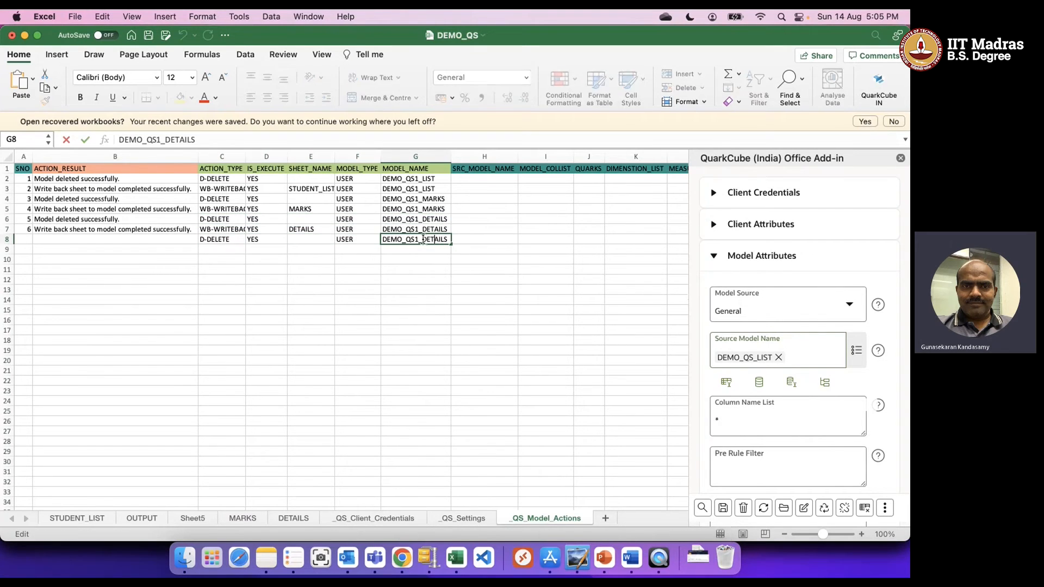
pyautogui.moveTo(423, 240); pyautogui.dragTo(470, 248)
pyautogui.write('BASE')
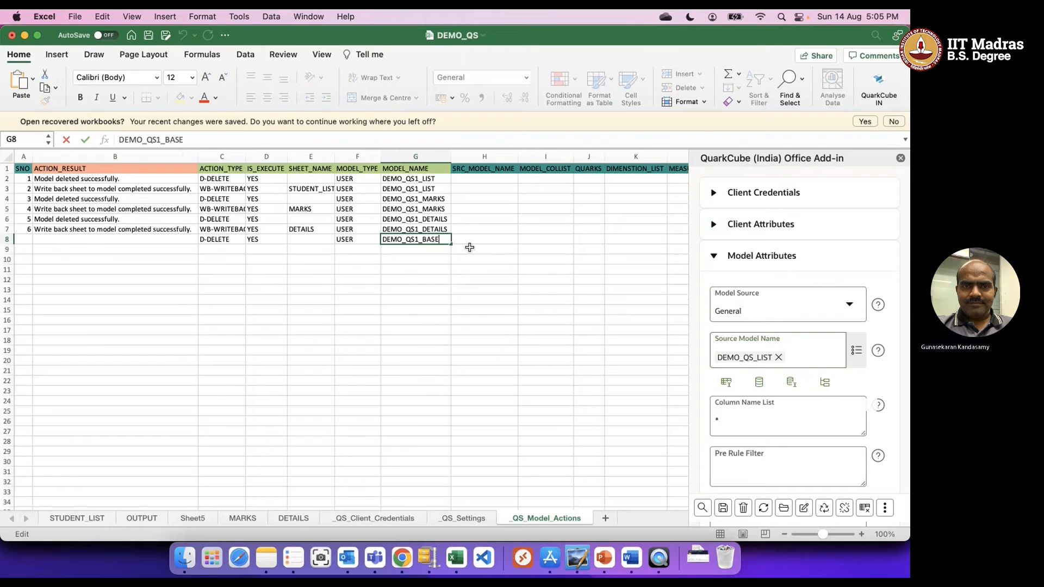
pyautogui.press('Return')
pyautogui.press('Up')
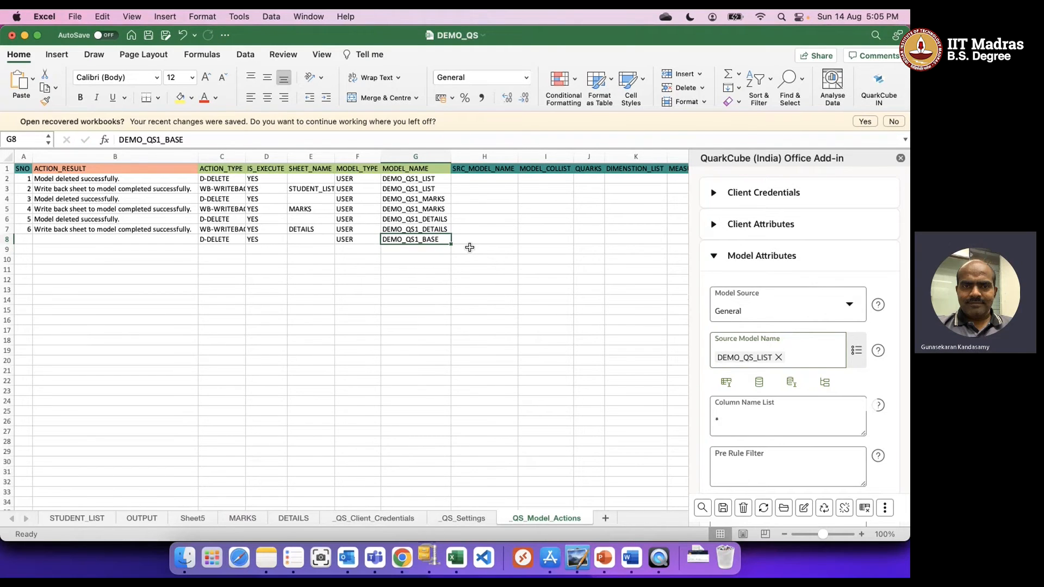
# Step: Set the ACTION_TYPE in row 9 to C-CREATE
pyautogui.hotkey('shift', 'Left')
pyautogui.hotkey('shift', 'Left')
pyautogui.hotkey('shift', 'Left')
pyautogui.hotkey('shift', 'Left')
pyautogui.press('super+c')
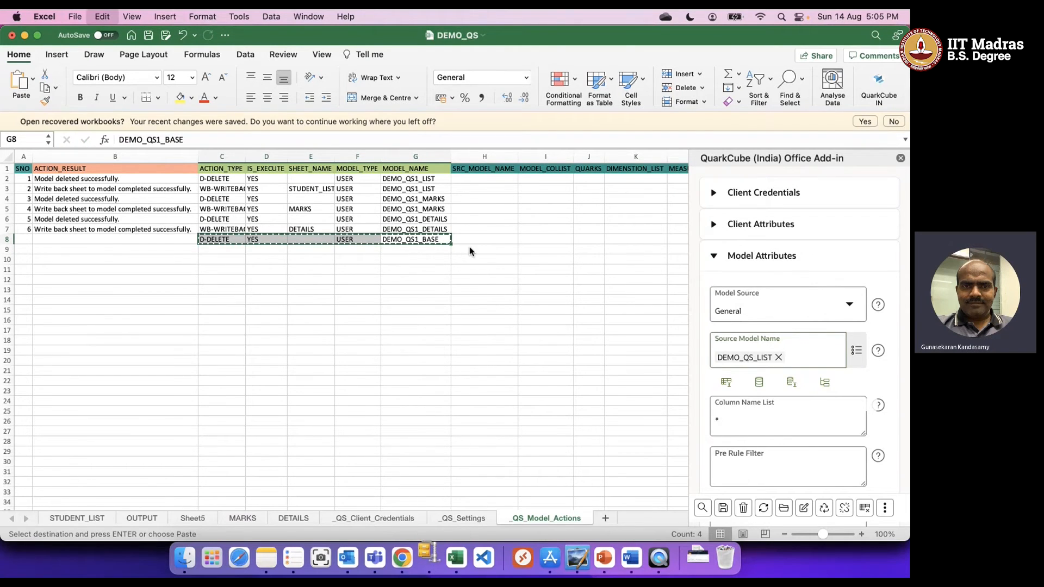
pyautogui.click(226, 249)
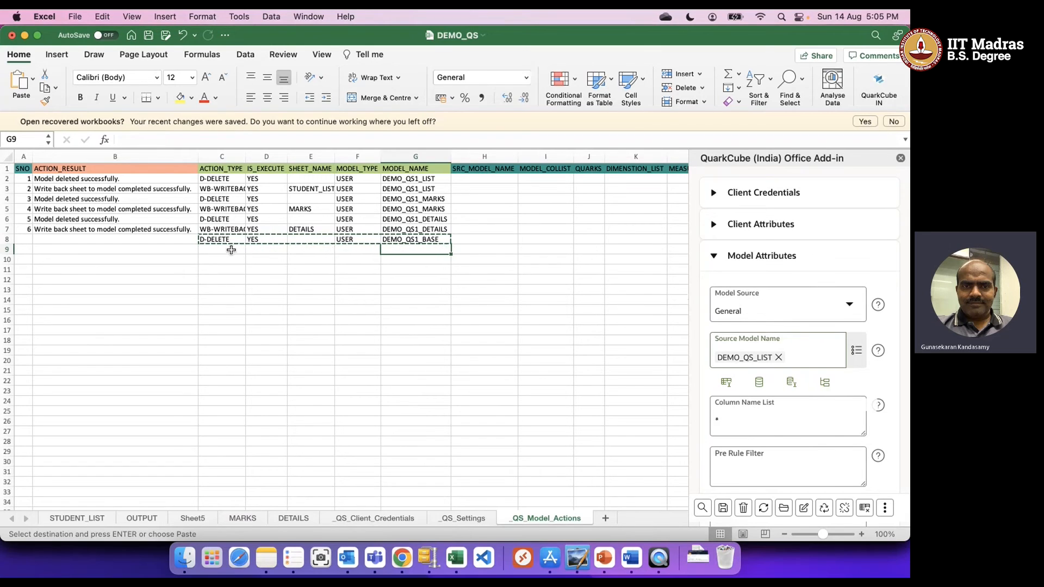
pyautogui.click(250, 249)
pyautogui.click(243, 263)
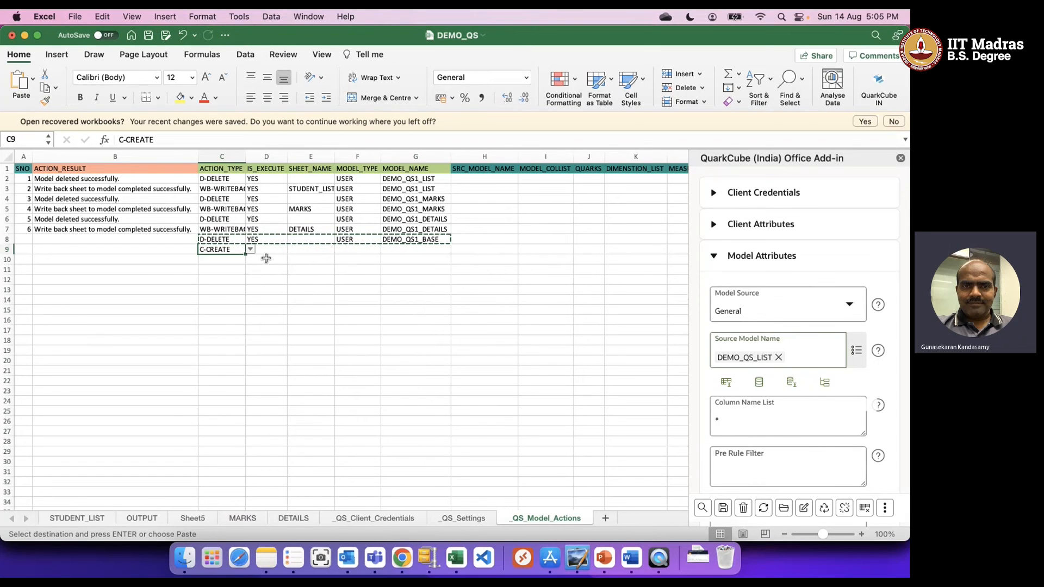
# Step: Copy the IS_EXECUTE value YES and the MODEL_TYPE value USER from row 8 into row 9
pyautogui.click(264, 240)
pyautogui.press('super+c')
pyautogui.press('Down')
pyautogui.press('super+v')
pyautogui.press('Right')
pyautogui.press('Right')
pyautogui.press('super+c')
pyautogui.press('Down')
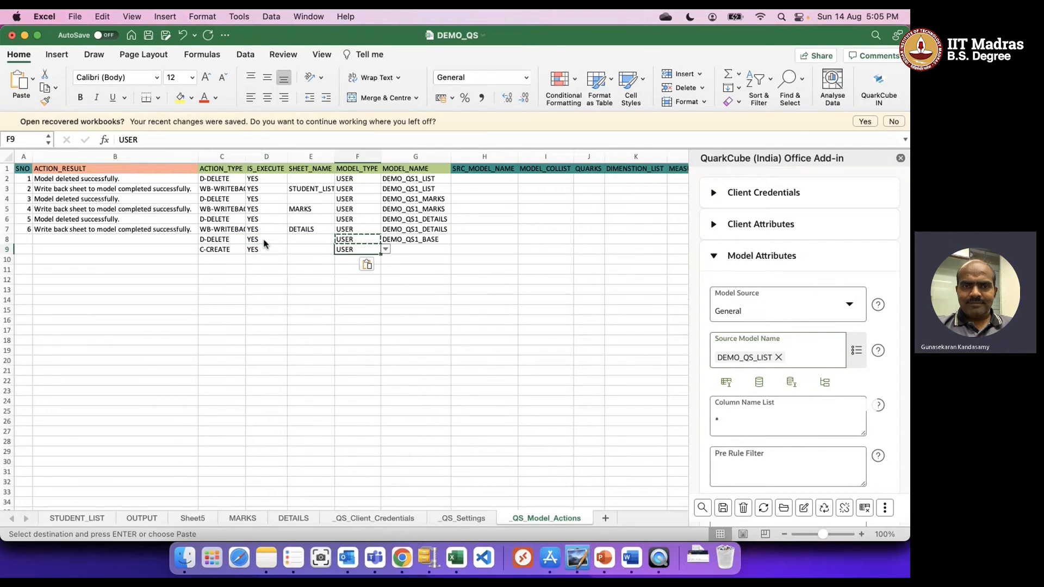
# Step: Copy the MODEL_NAME DEMO_QS1_BASE from row 8 into row 9
pyautogui.press('Right')
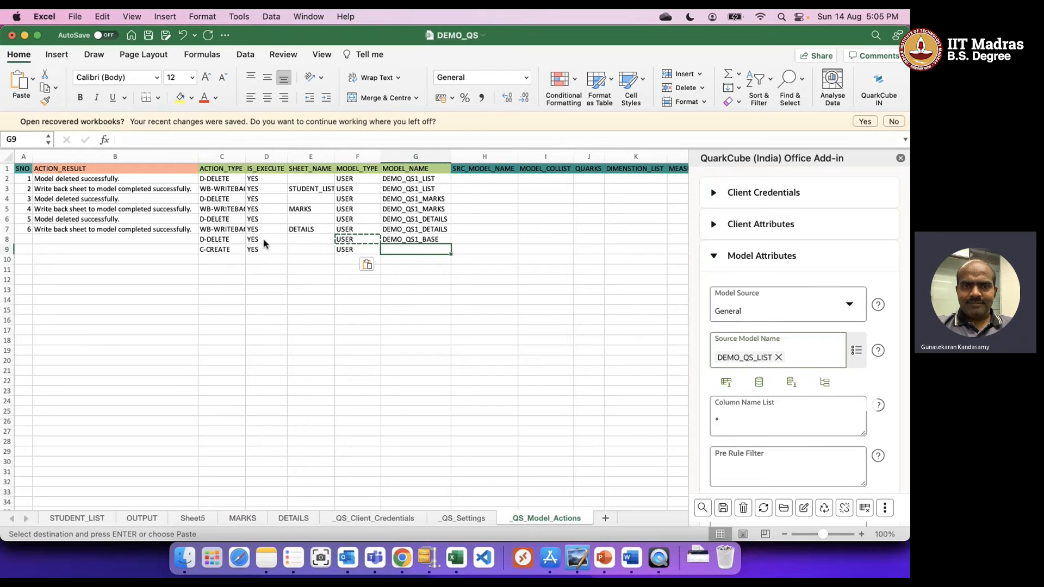
pyautogui.press('Up')
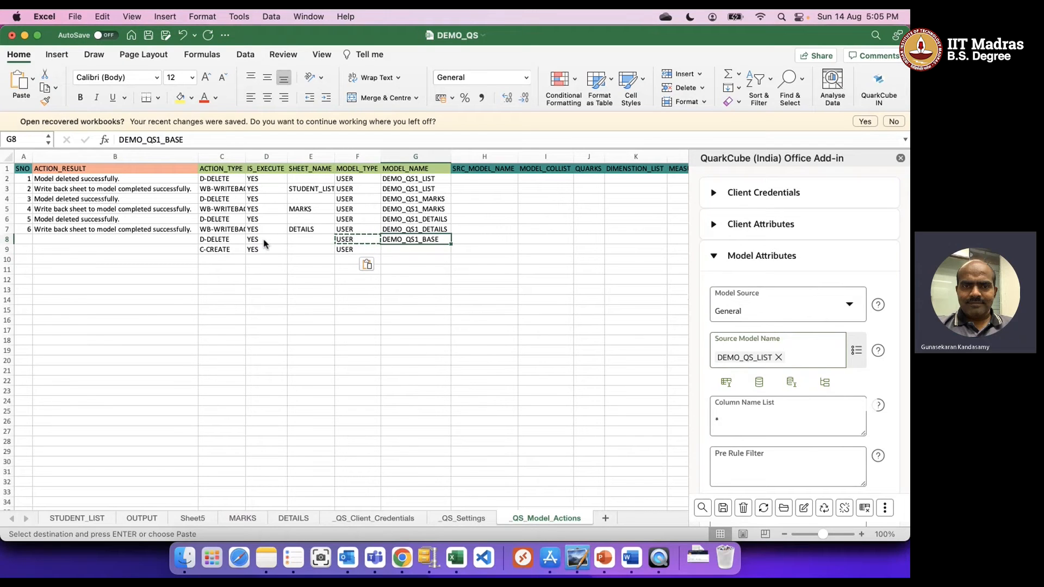
pyautogui.press('super+c')
pyautogui.press('Down')
pyautogui.press('super+v')
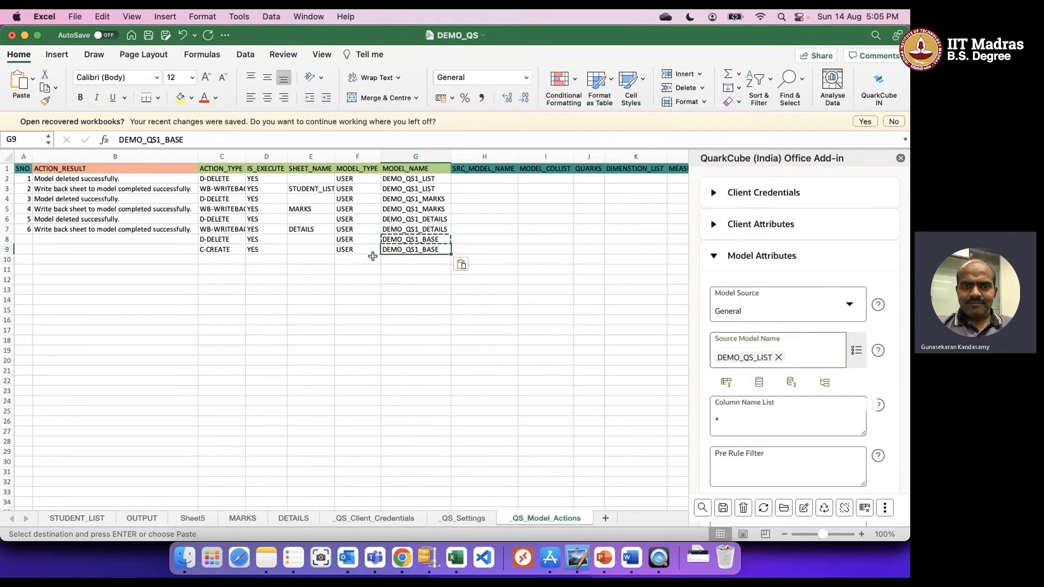
# Step: Set the SRC_MODEL_NAME in row 9 to DEMO_QS1_LIST and its MODEL_COLLIST to *
pyautogui.click(480, 251)
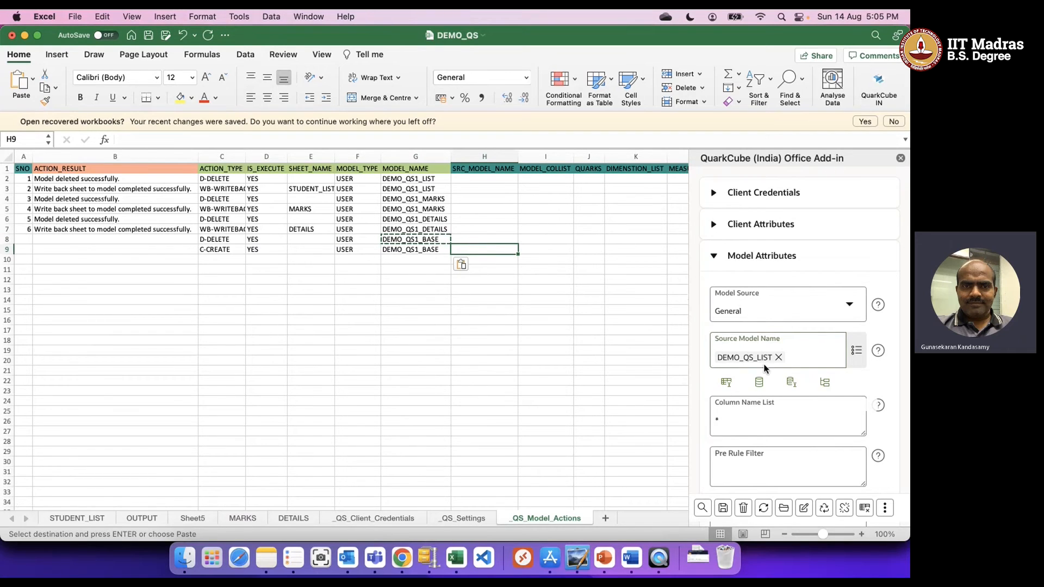
pyautogui.click(435, 181)
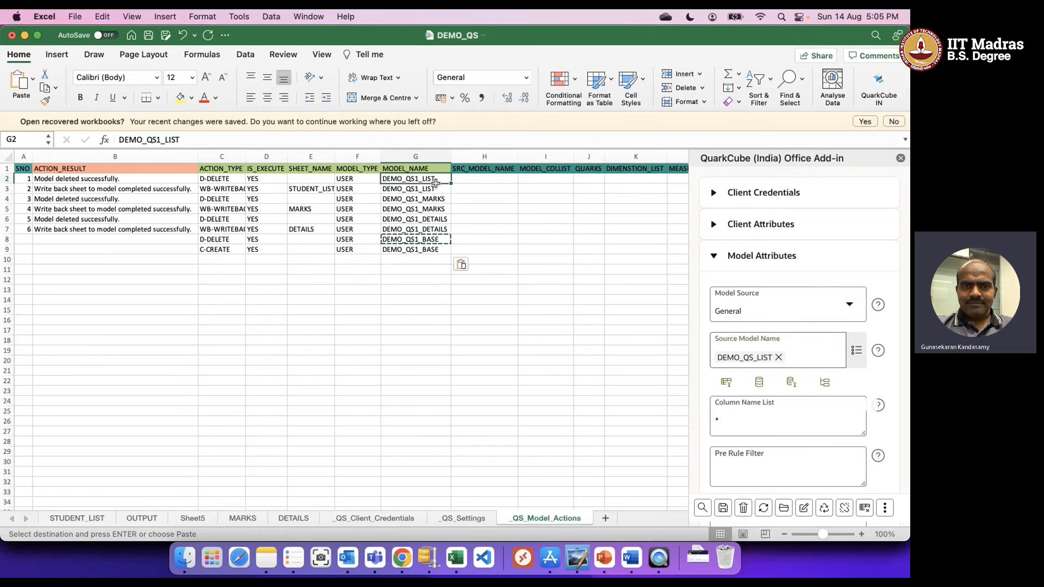
pyautogui.press('Down')
pyautogui.press('Down')
pyautogui.press('Down')
pyautogui.press('Down')
pyautogui.press('Down')
pyautogui.press('Down')
pyautogui.press('Down')
pyautogui.press('Right')
pyautogui.press('super+v')
pyautogui.press('Right')
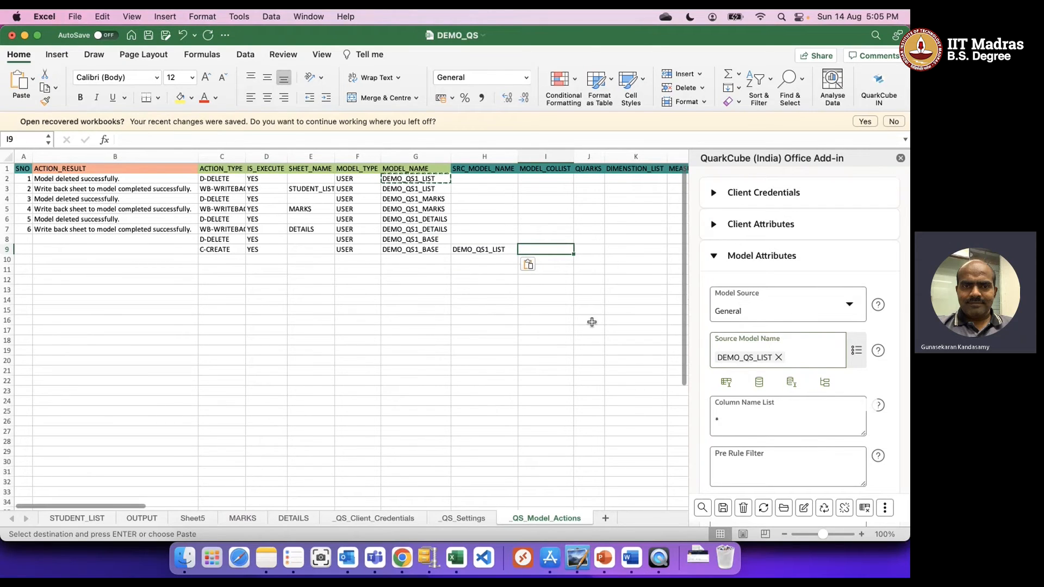
pyautogui.write('*')
pyautogui.press('Right')
# Step: Copy the first reference model name of the loaded definition into REF_MODEL_1 of row 9 and change it to DEMO_QS1_MARKS
pyautogui.press('Right')
pyautogui.press('Right')
pyautogui.press('Right')
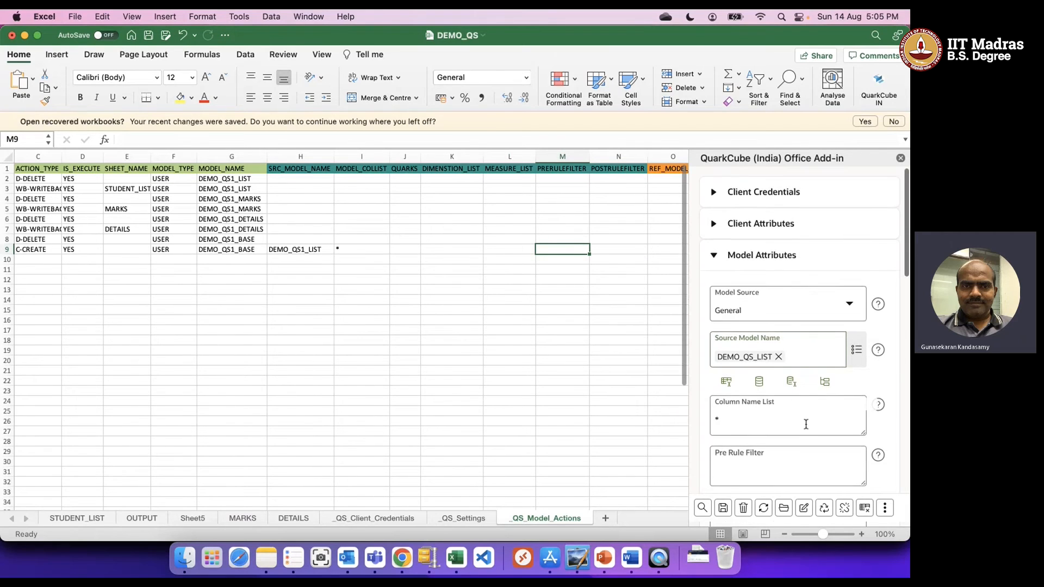
pyautogui.scroll(-10, 789, 381)
pyautogui.click(713, 258)
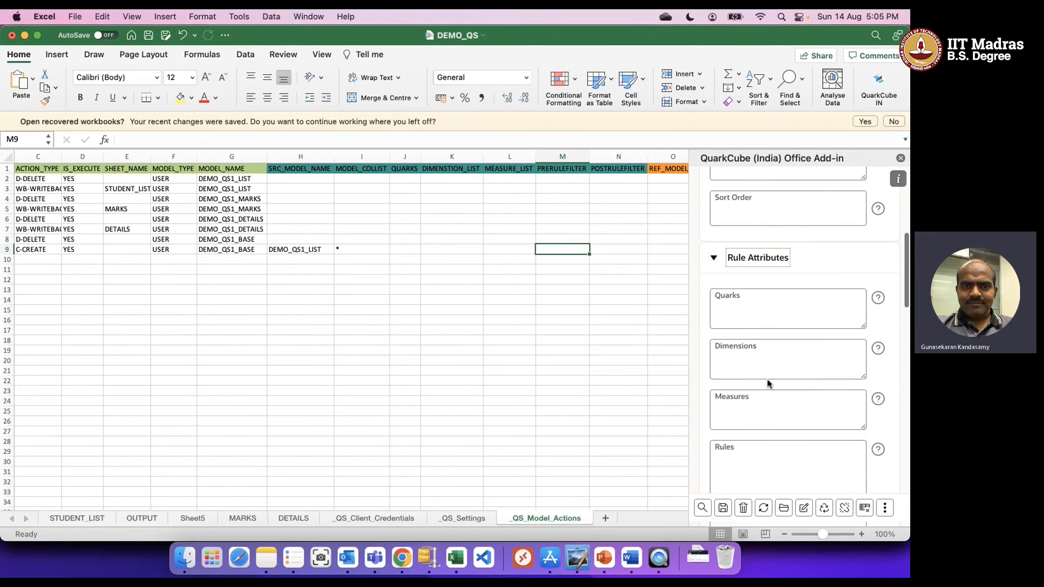
pyautogui.scroll(-3, 773, 412)
pyautogui.scroll(-8, 773, 413)
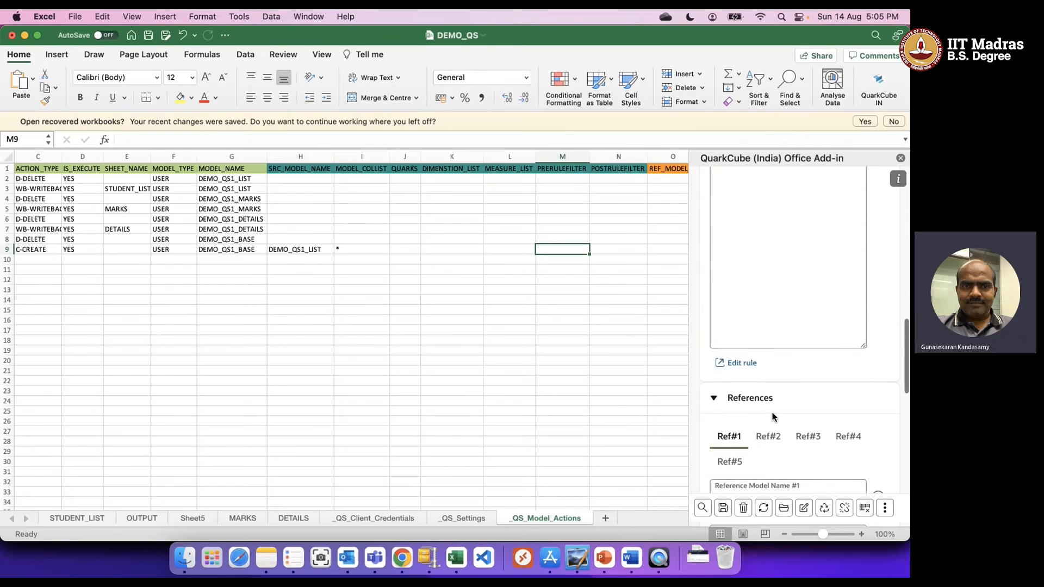
pyautogui.scroll(-1, 773, 414)
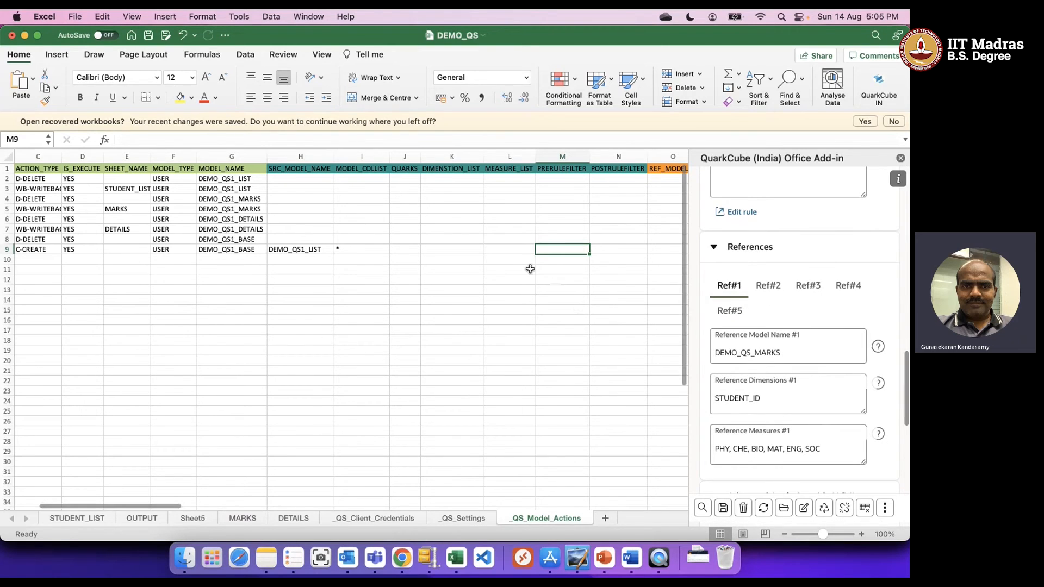
pyautogui.click(623, 250)
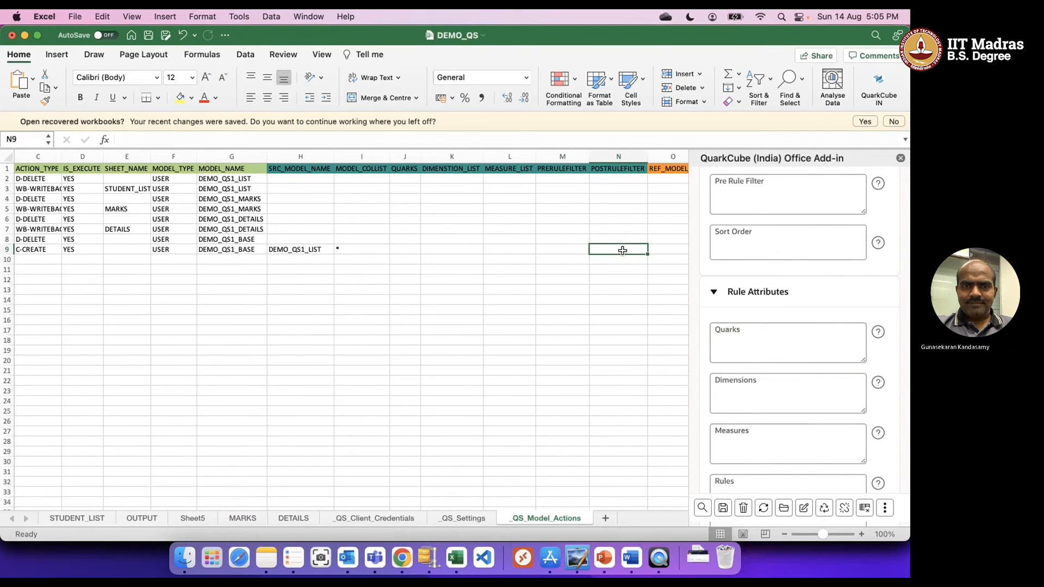
pyautogui.press('Right')
pyautogui.scroll(-10, 795, 332)
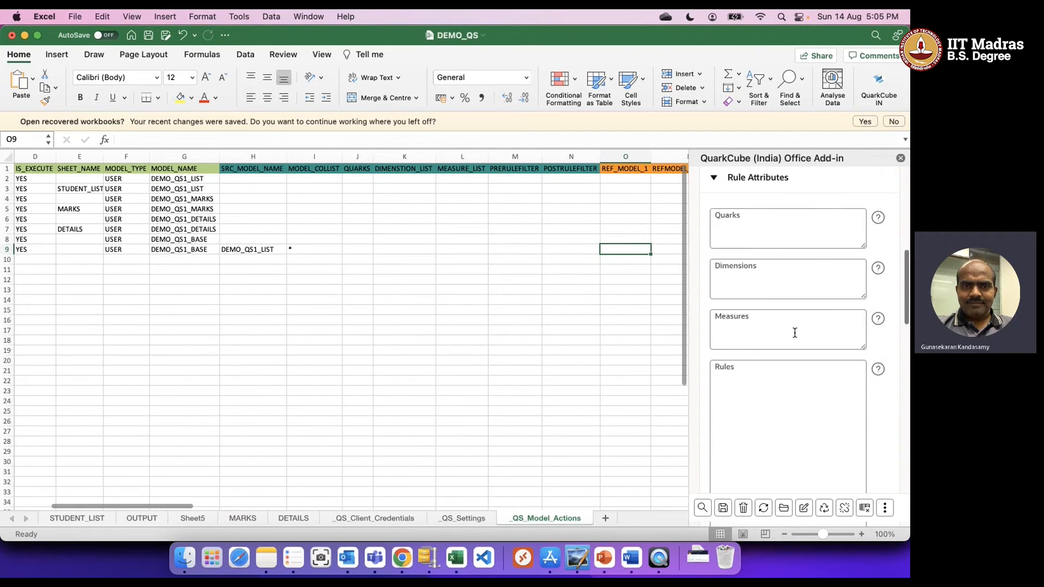
pyautogui.scroll(-1, 795, 333)
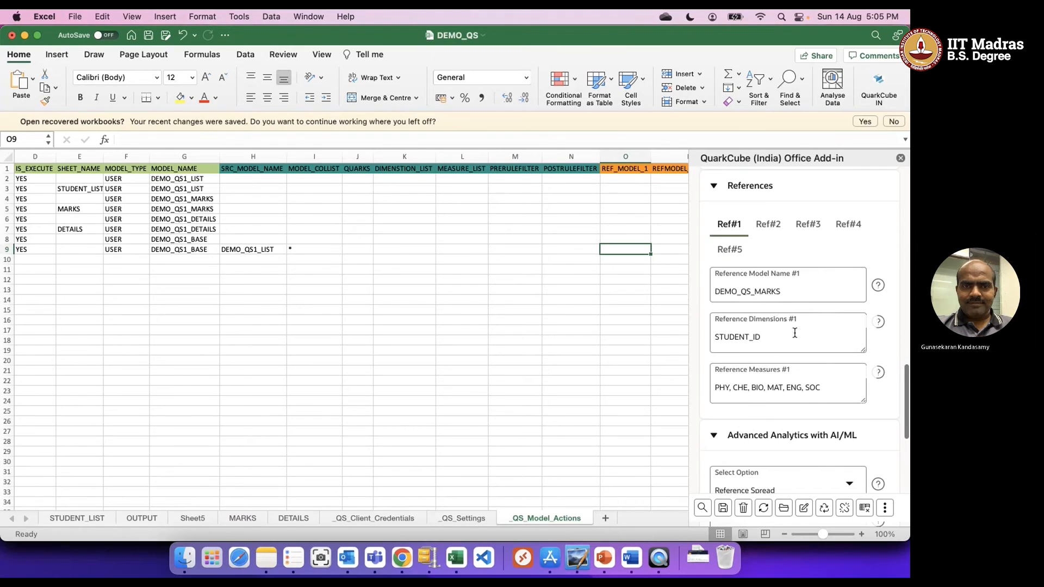
pyautogui.click(784, 290)
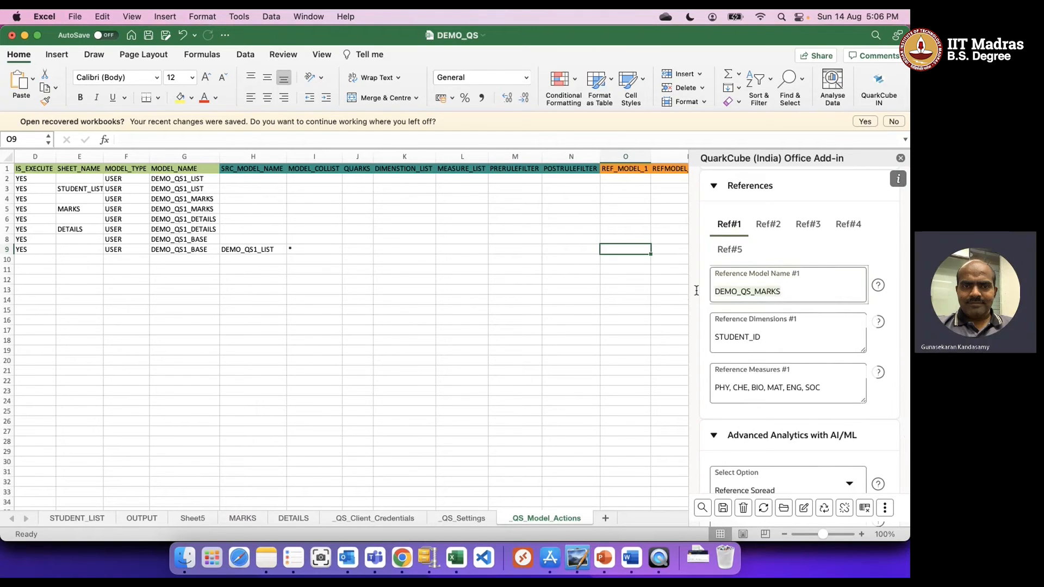
pyautogui.doubleClick(598, 250)
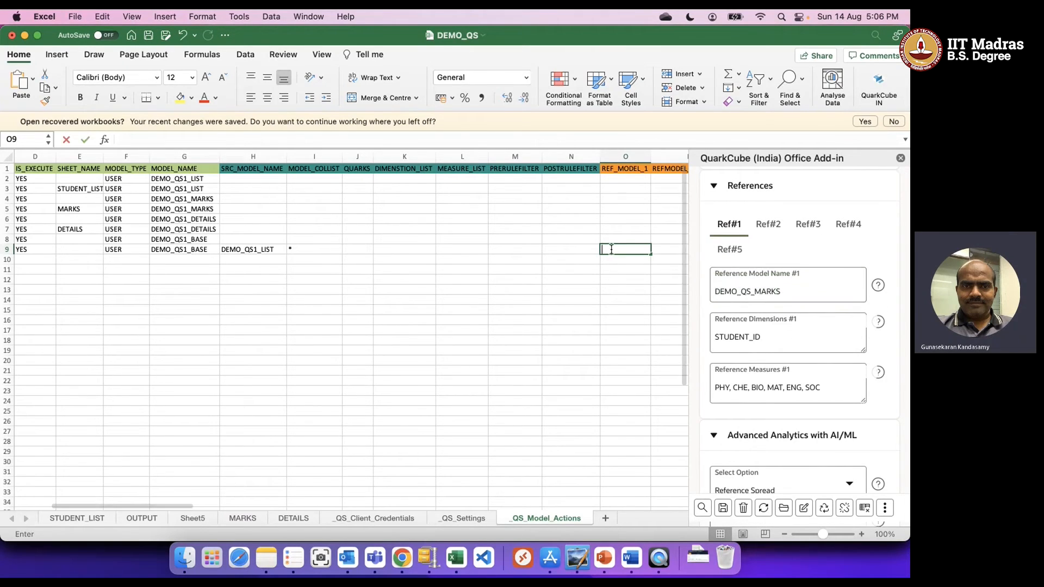
pyautogui.press('super+v')
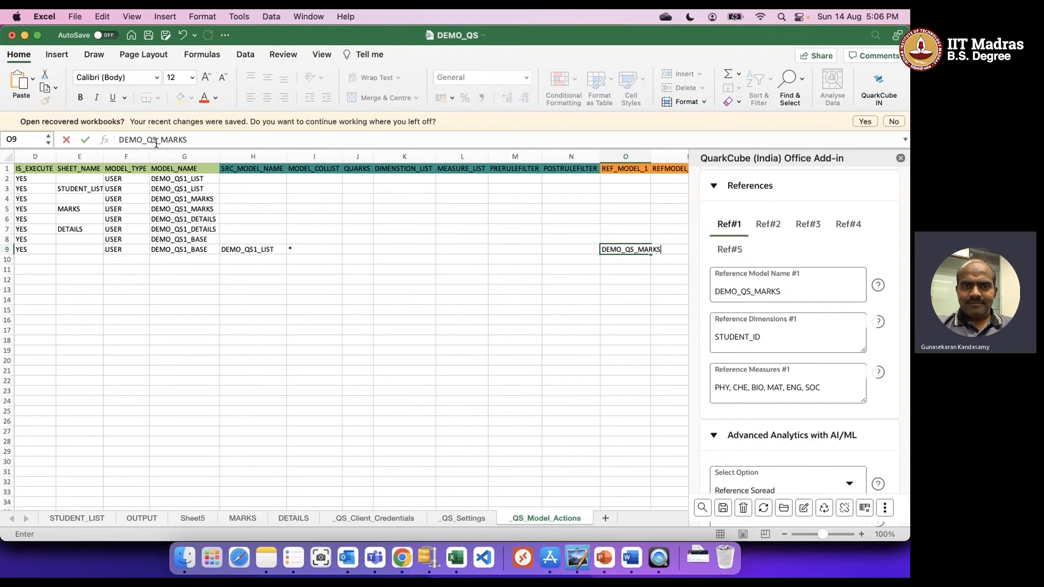
pyautogui.write('1')
pyautogui.press('Return')
pyautogui.press('Up')
# Step: Copy the first reference's dimension STUDENT_ID into REFMODEL_1_DIMLIST of row 9
pyautogui.press('Right')
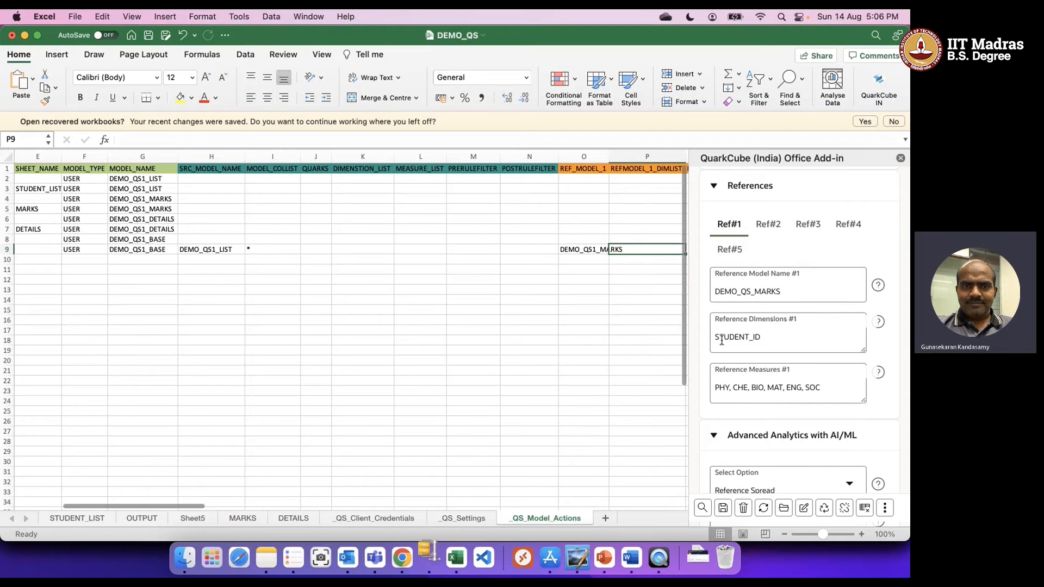
pyautogui.click(645, 253)
pyautogui.press('super+v')
# Step: Copy the first reference's measures PHY, CHE, BIO, MAT, ENG, SOC into REFMODEL_1_MEASLIST of row 9 and wrap the cell's text
pyautogui.press('Right')
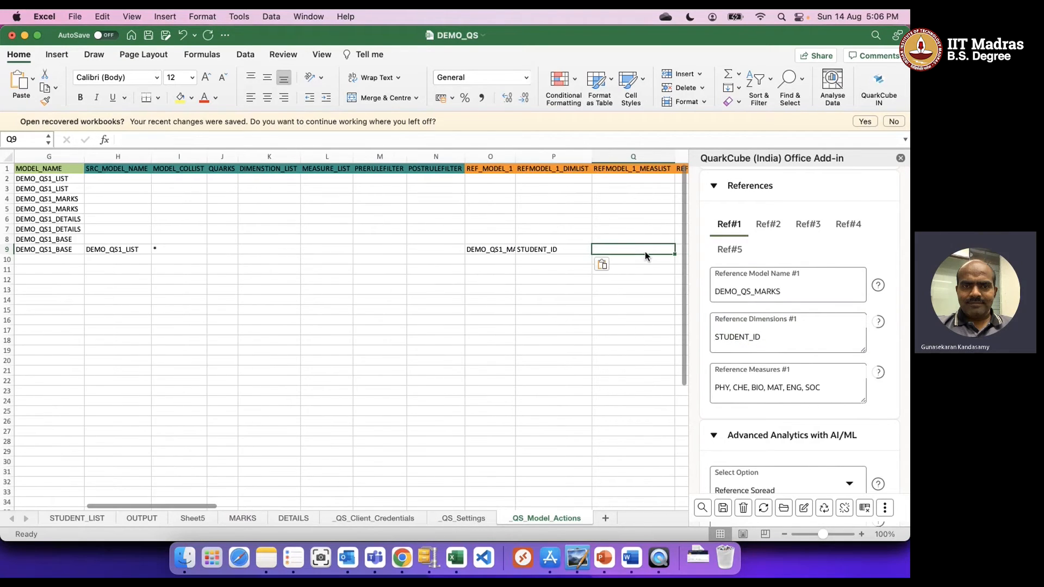
pyautogui.moveTo(836, 387); pyautogui.dragTo(688, 386)
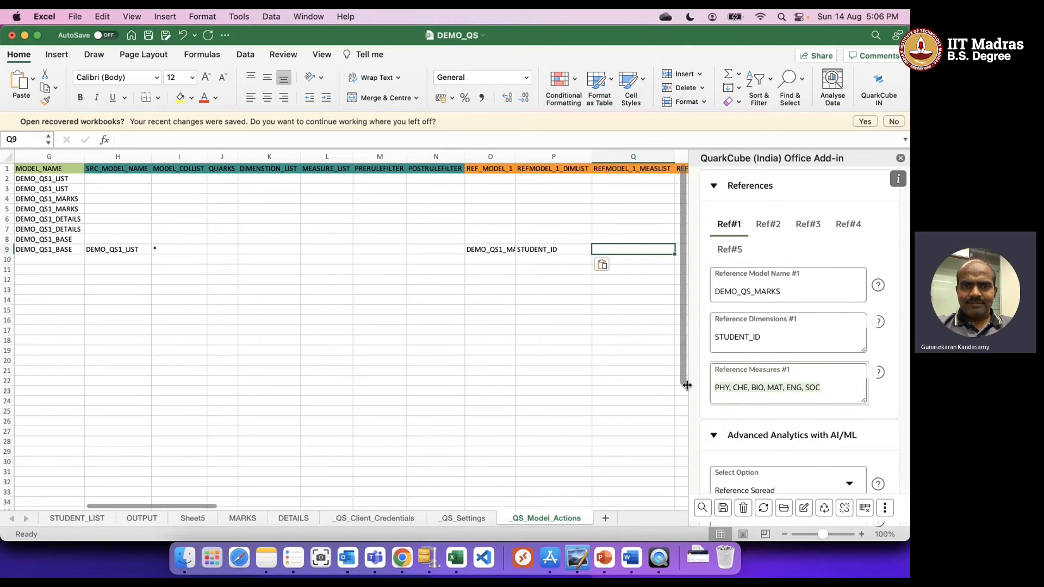
pyautogui.press('super+c')
pyautogui.click(611, 252)
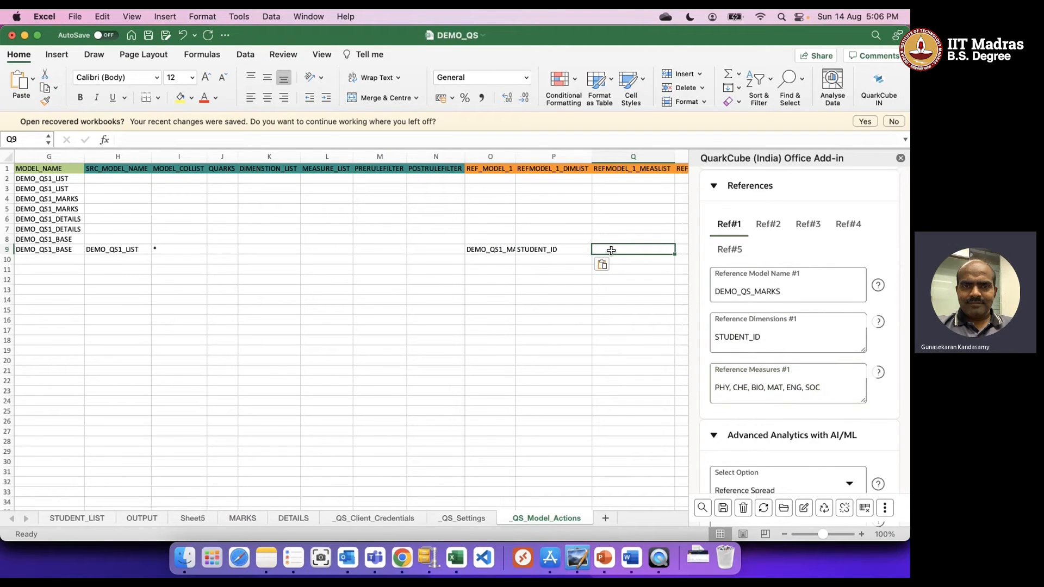
pyautogui.press('super+v')
pyautogui.click(620, 310)
pyautogui.click(626, 250)
pyautogui.click(373, 78)
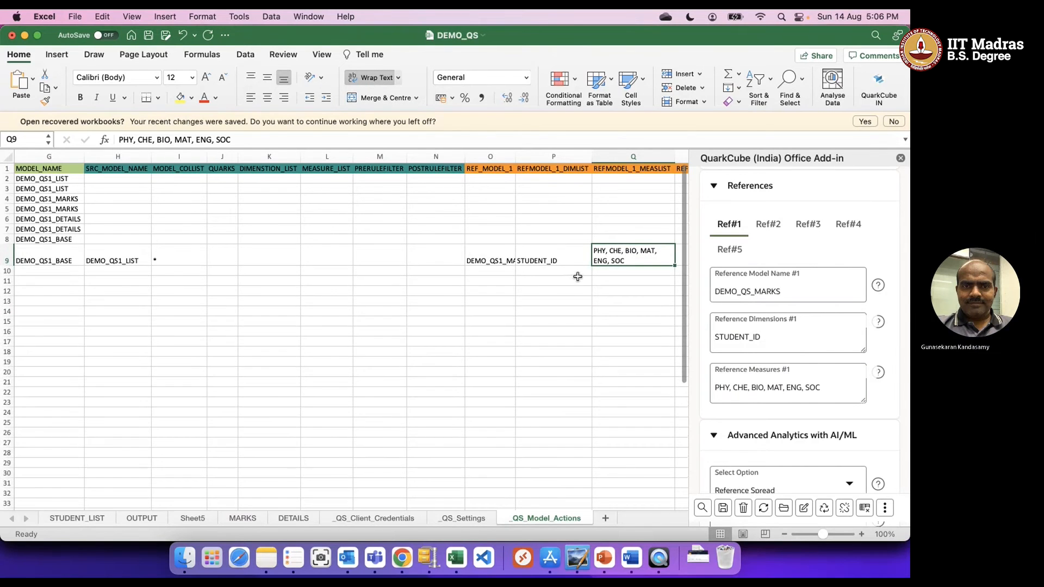
# Step: Copy the second reference model name into REF_MODEL_2 of row 9 and change it to DEMO_QS2_DETAILS
pyautogui.hscroll(3, 578, 277)
pyautogui.click(532, 257)
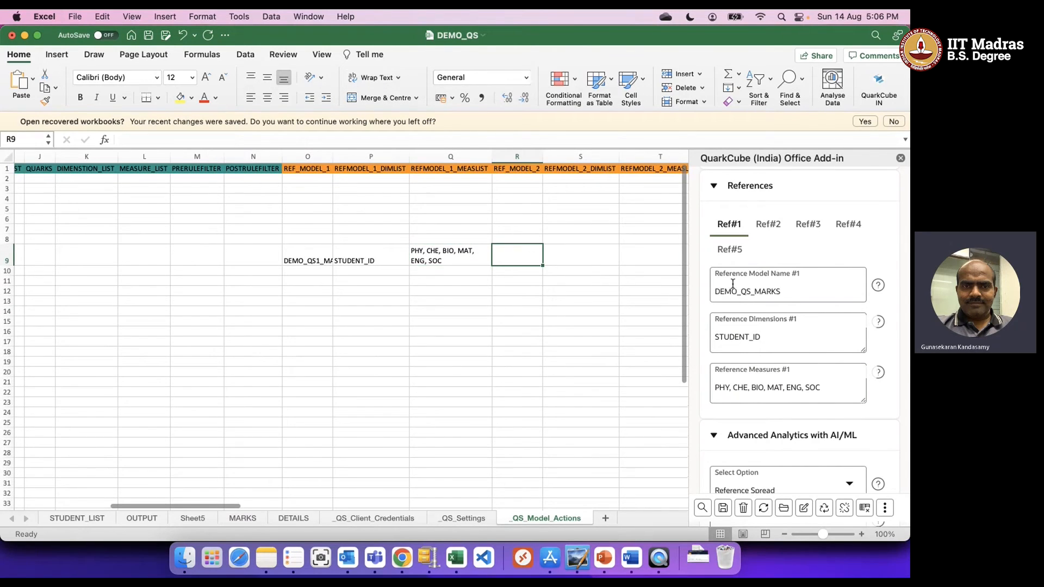
pyautogui.click(768, 224)
pyautogui.press('super+c')
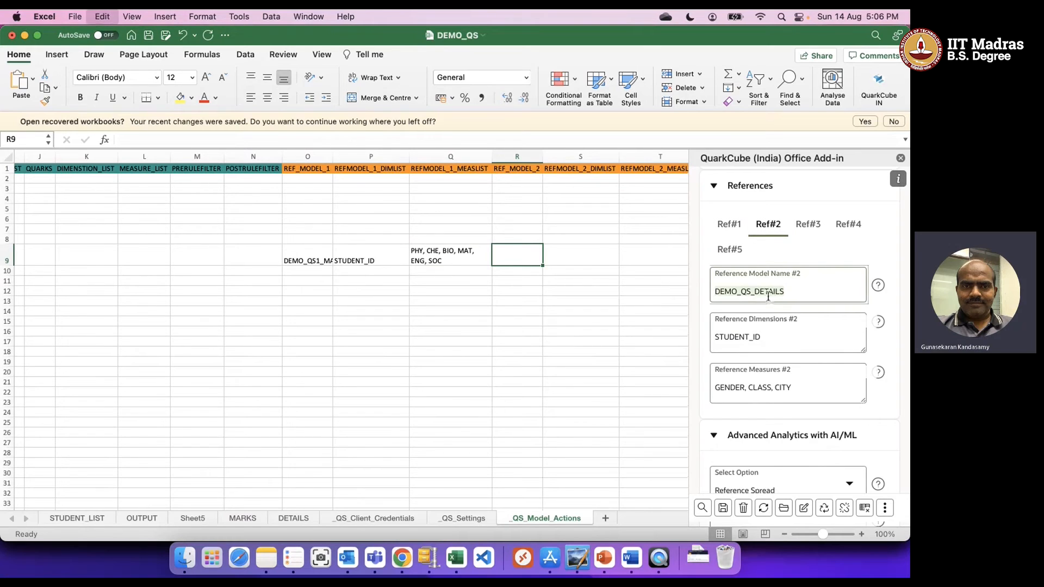
pyautogui.click(519, 259)
pyautogui.press('super+v')
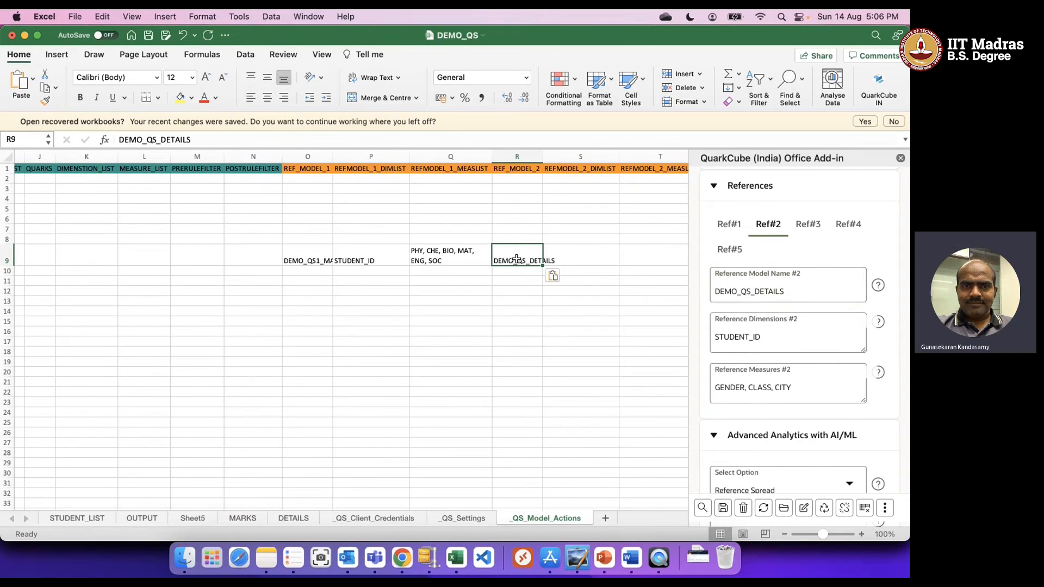
pyautogui.doubleClick(523, 261)
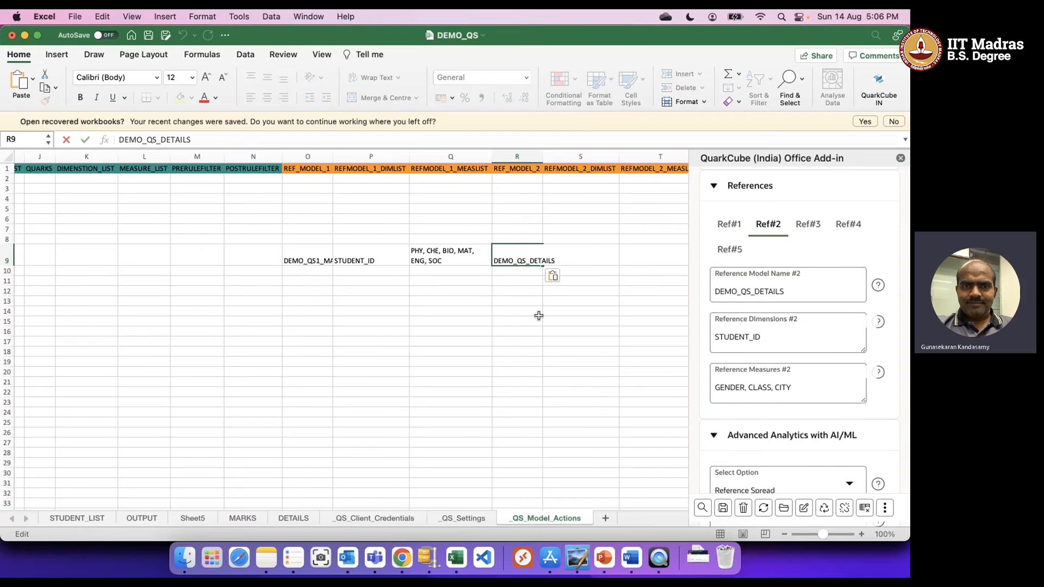
pyautogui.write('2')
pyautogui.press('Tab')
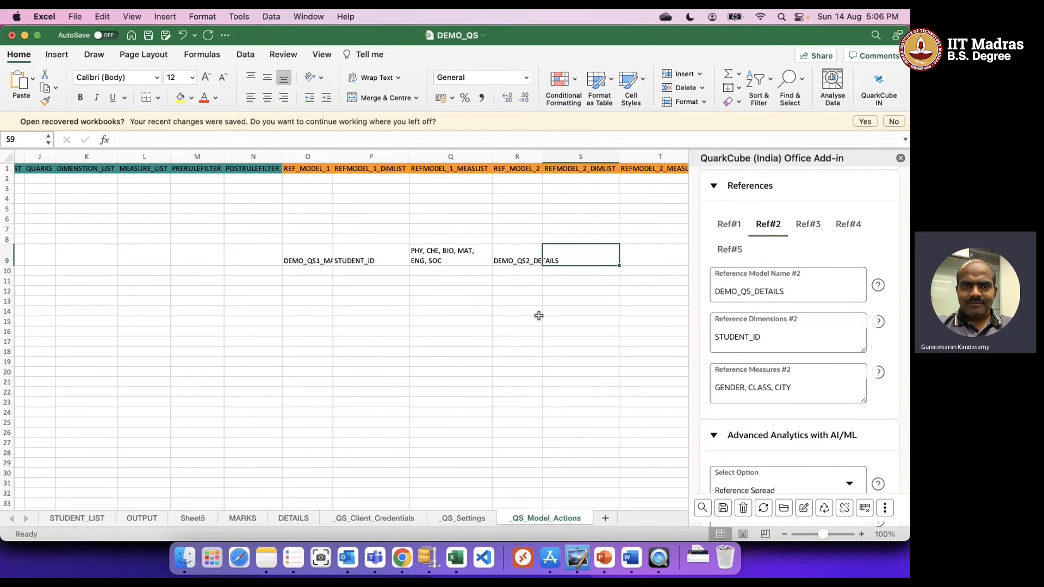
# Step: Copy STUDENT_ID from REFMODEL_1_DIMLIST into REFMODEL_2_DIMLIST of row 9
pyautogui.click(363, 263)
pyautogui.press('super+c')
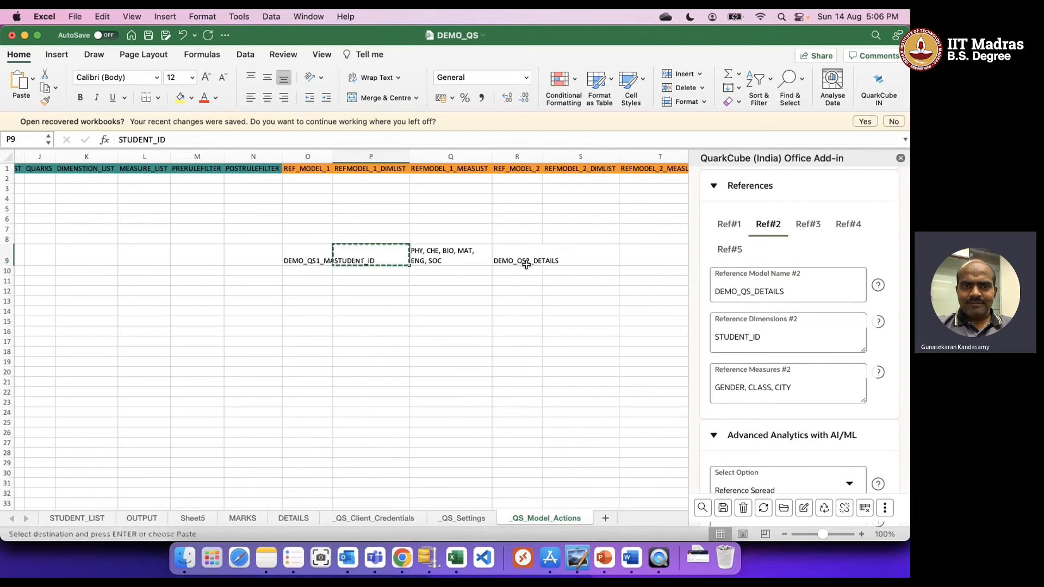
pyautogui.click(566, 259)
pyautogui.press('super+v')
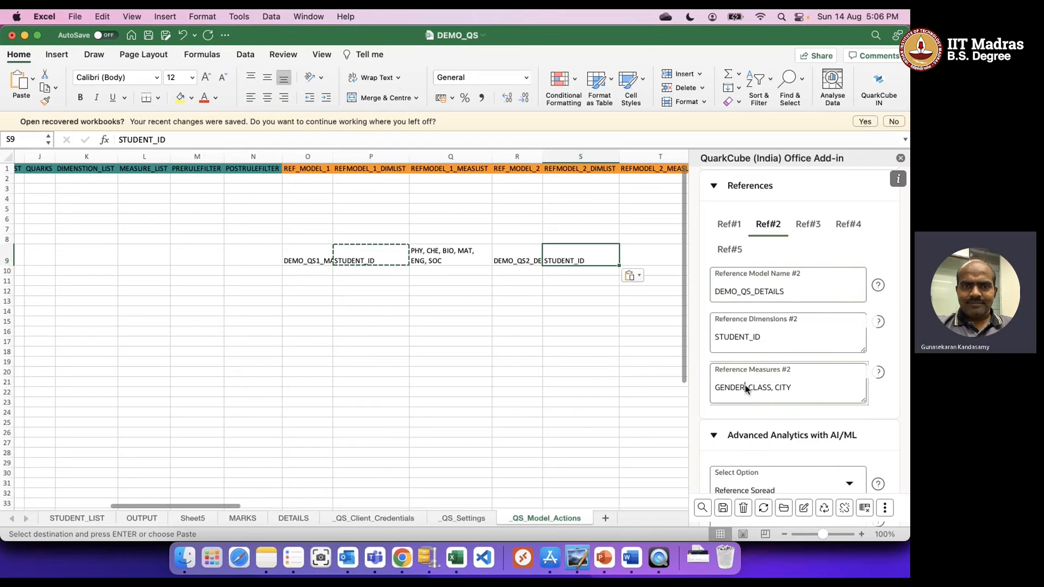
# Step: Copy the second reference's measures GENDER, CLASS, CITY into REFMODEL_2_MEASLIST of row 9
pyautogui.tripleClick(716, 387)
pyautogui.press('super+c')
pyautogui.click(669, 254)
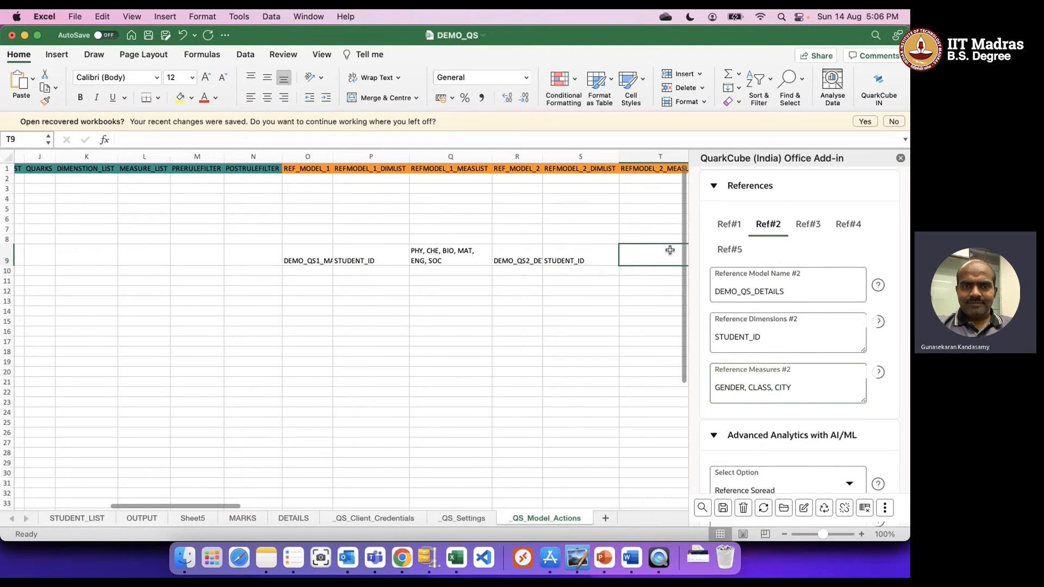
pyautogui.press('super+v')
pyautogui.hscroll(5, 627, 324)
pyautogui.click(473, 362)
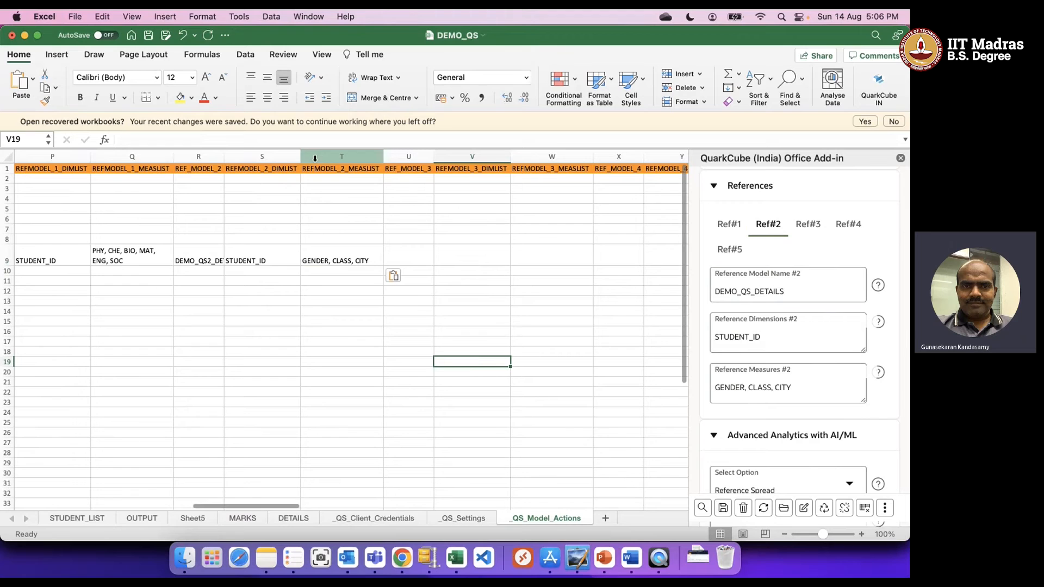
# Step: Set the ADVANCE_TYPE in row 9 to REFJOIN
pyautogui.click(410, 255)
pyautogui.hscroll(10, 541, 246)
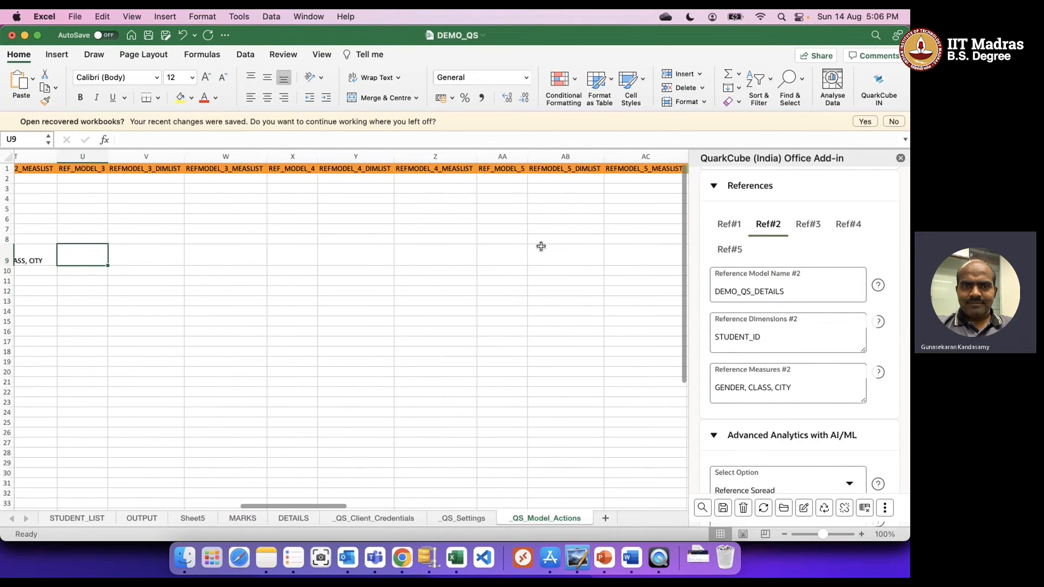
pyautogui.click(542, 255)
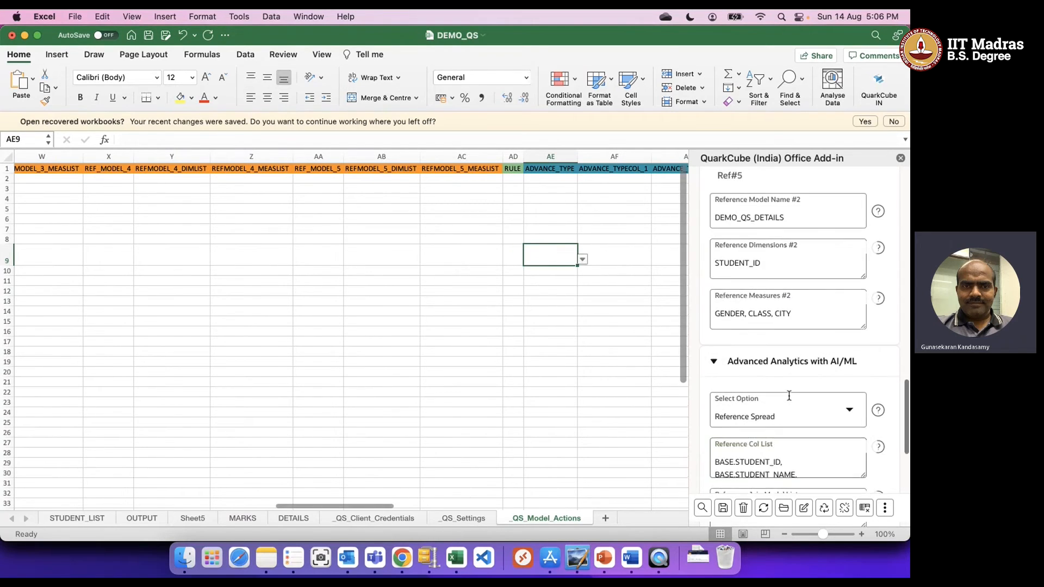
pyautogui.scroll(-4, 788, 396)
pyautogui.click(582, 259)
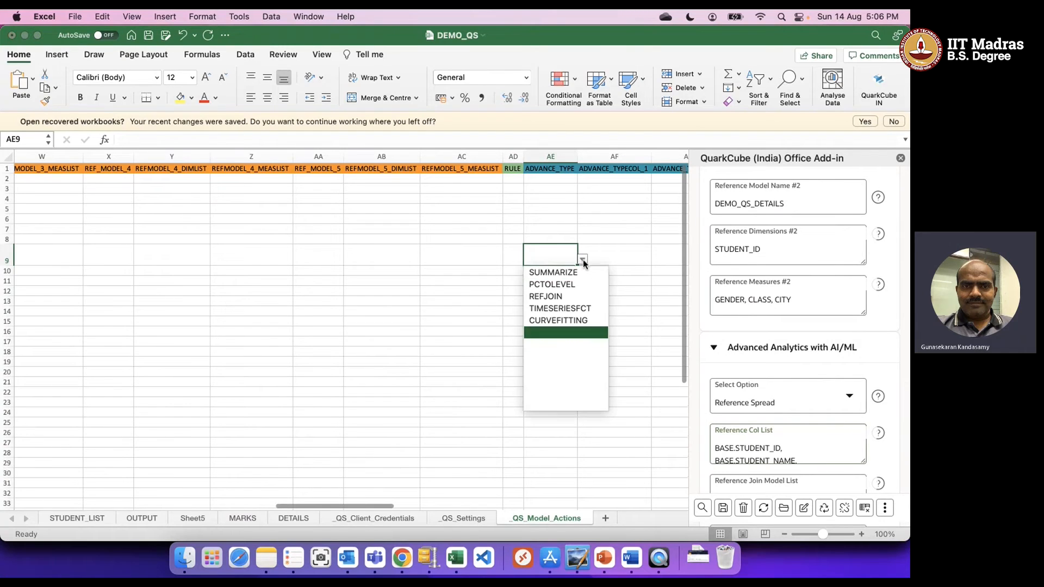
pyautogui.click(567, 297)
# Step: Copy the full Reference Col List, from BASE.STUDENT_ID through DEMO_QS_MARKS.ENG, into ADVANCE_TYPECOL_1 of row 9
pyautogui.click(625, 259)
pyautogui.hscroll(3, 627, 261)
pyautogui.hscroll(2, 627, 261)
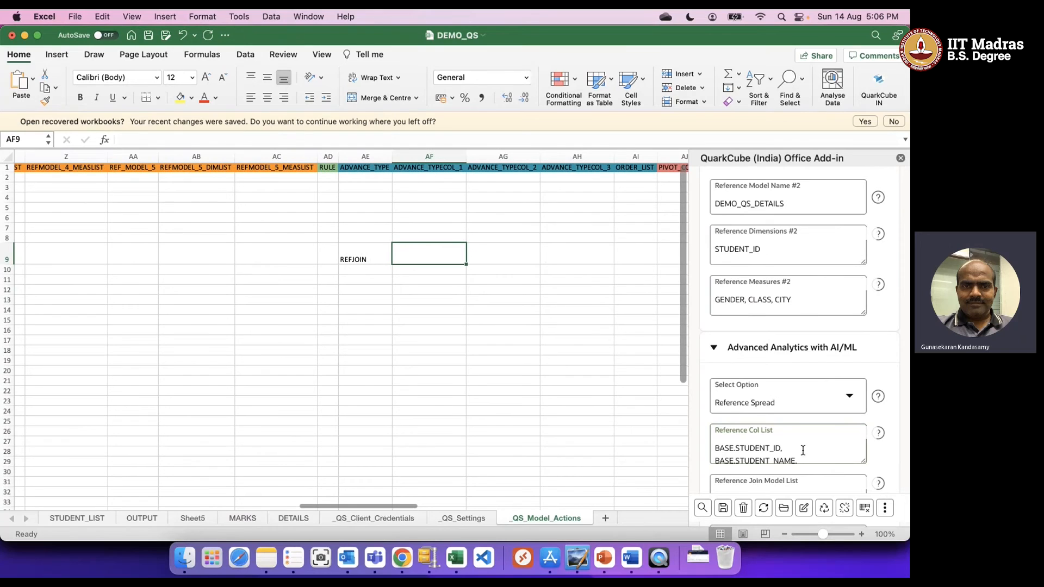
pyautogui.moveTo(864, 463); pyautogui.dragTo(869, 507)
pyautogui.scroll(-10, 837, 468)
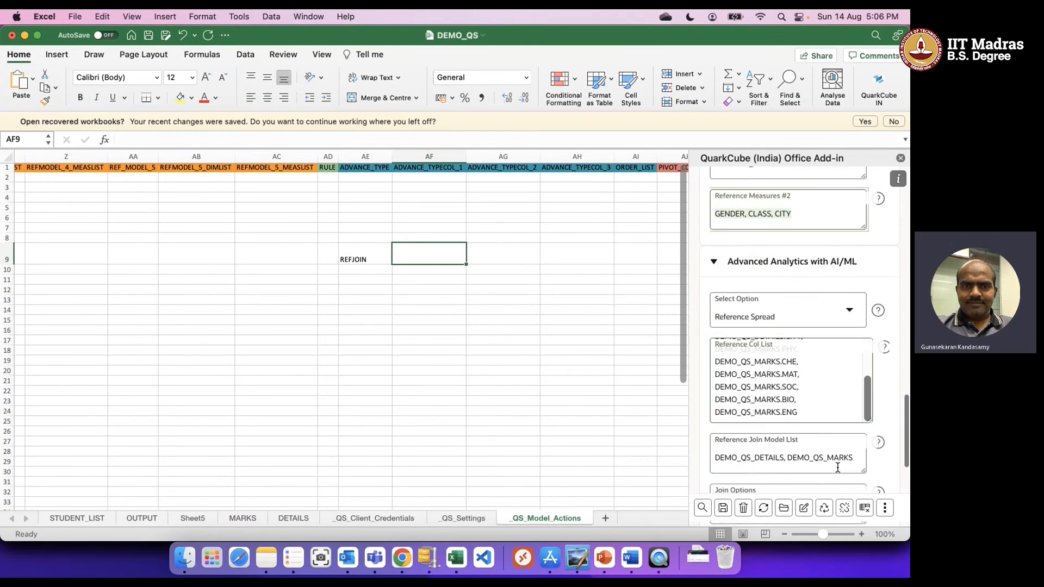
pyautogui.scroll(-3, 838, 468)
pyautogui.click(817, 340)
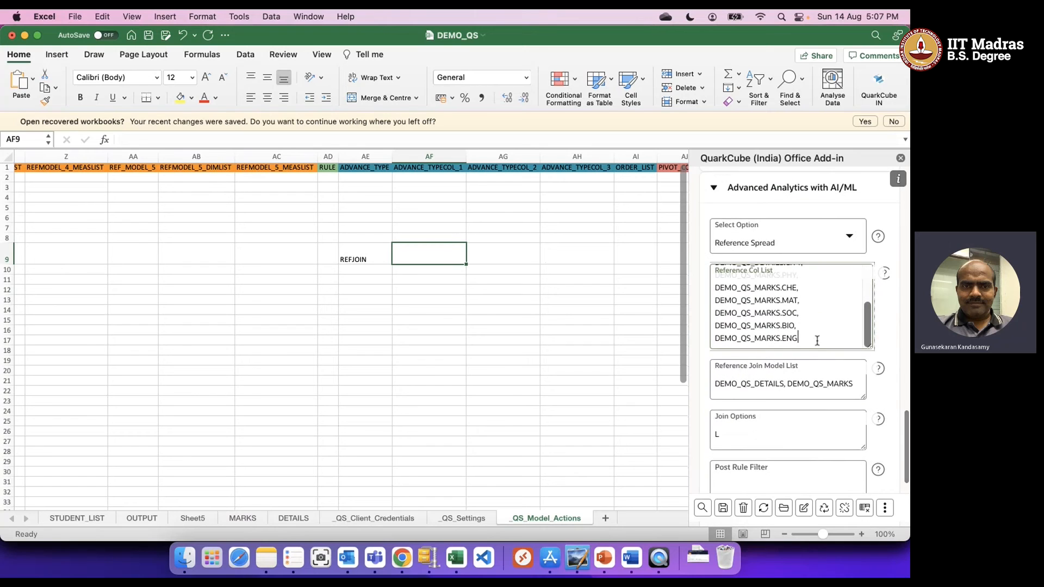
pyautogui.press('super+a')
pyautogui.press('super+c')
pyautogui.doubleClick(433, 250)
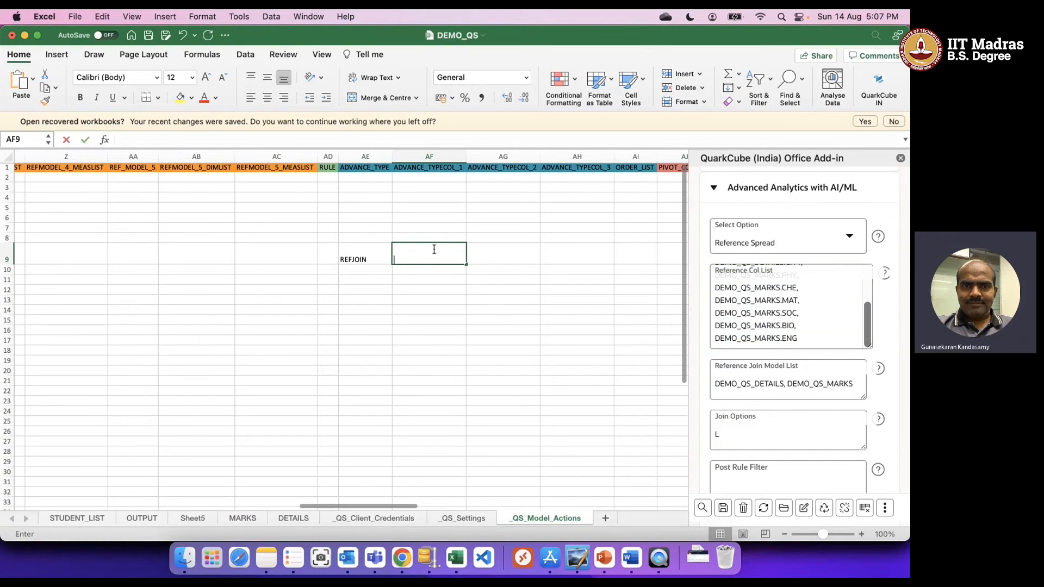
pyautogui.press('super+v')
# Step: Wrap the text in ADVANCE_TYPECOL_1 of row 9 and widen the column so each column name fits on one line
pyautogui.click(450, 361)
pyautogui.click(421, 254)
pyautogui.click(370, 78)
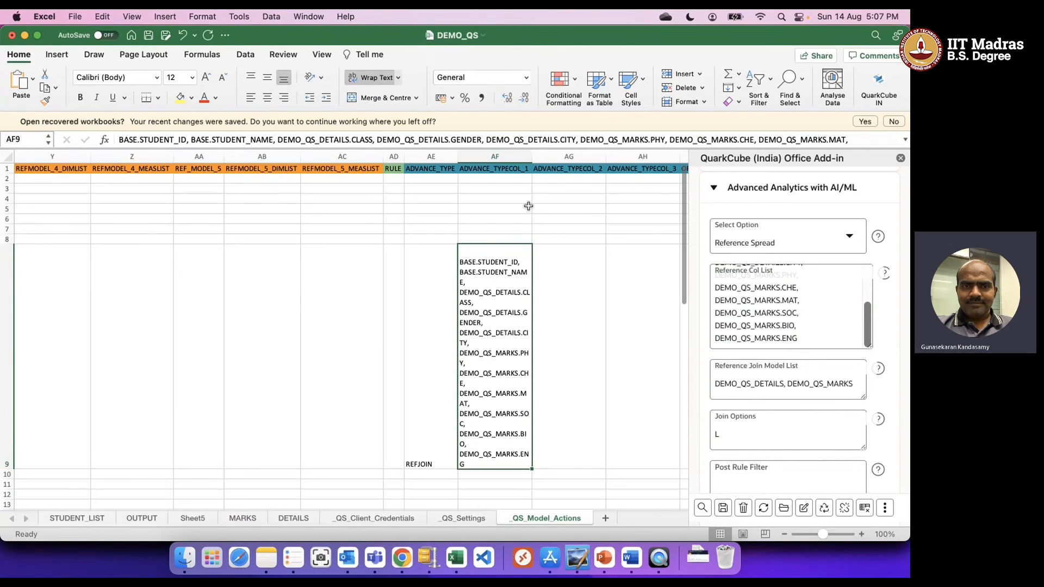
pyautogui.moveTo(532, 153); pyautogui.dragTo(559, 153)
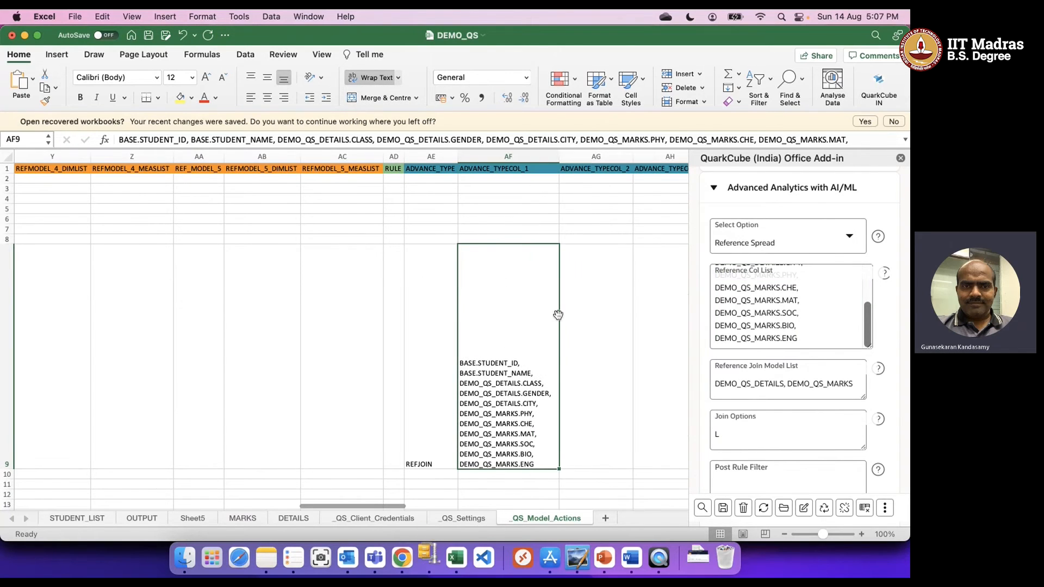
# Step: Change every DEMO_QS_DETAILS and DEMO_QS_MARKS prefix in ADVANCE_TYPECOL_1 of row 9 to DEMO_QS1_DETAILS and DEMO_QS1_MARKS
pyautogui.doubleClick(494, 383)
pyautogui.write('11')
pyautogui.press('Down')
pyautogui.write('11')
pyautogui.press('Down')
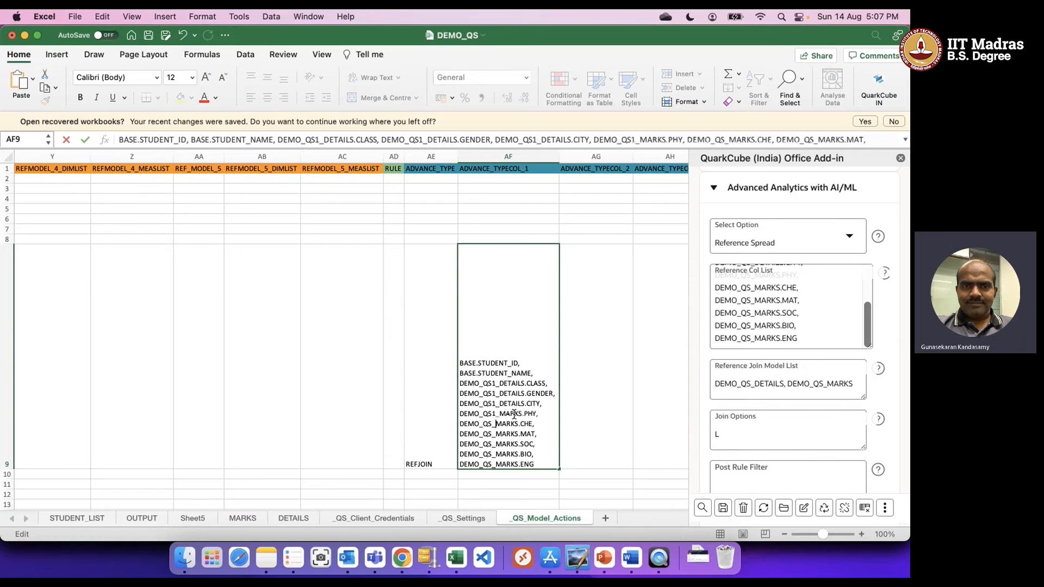
pyautogui.write('1')
pyautogui.press('Down')
pyautogui.write('1')
pyautogui.press('Down')
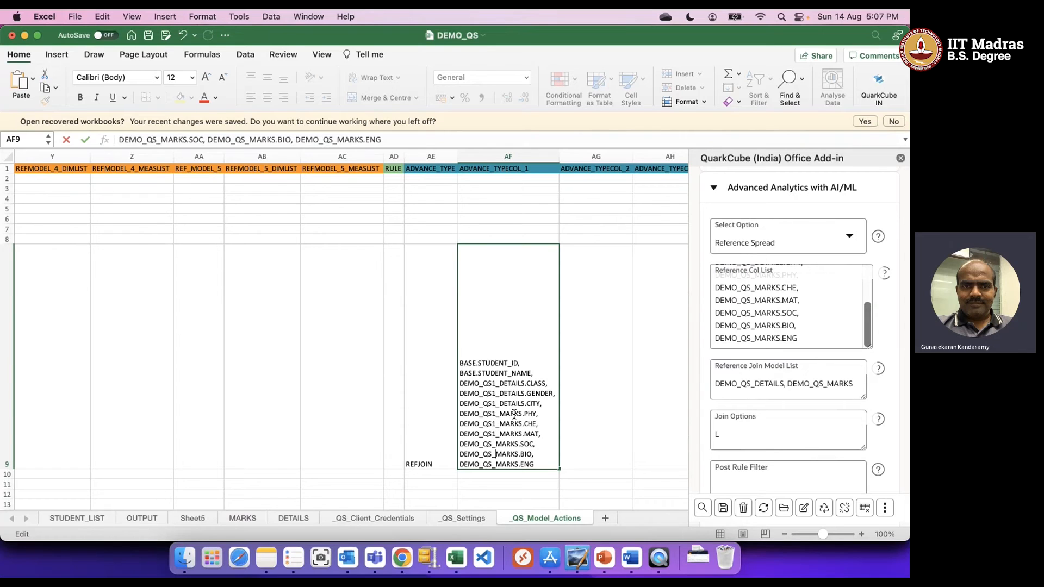
pyautogui.write('1')
pyautogui.press('Down')
pyautogui.write('1')
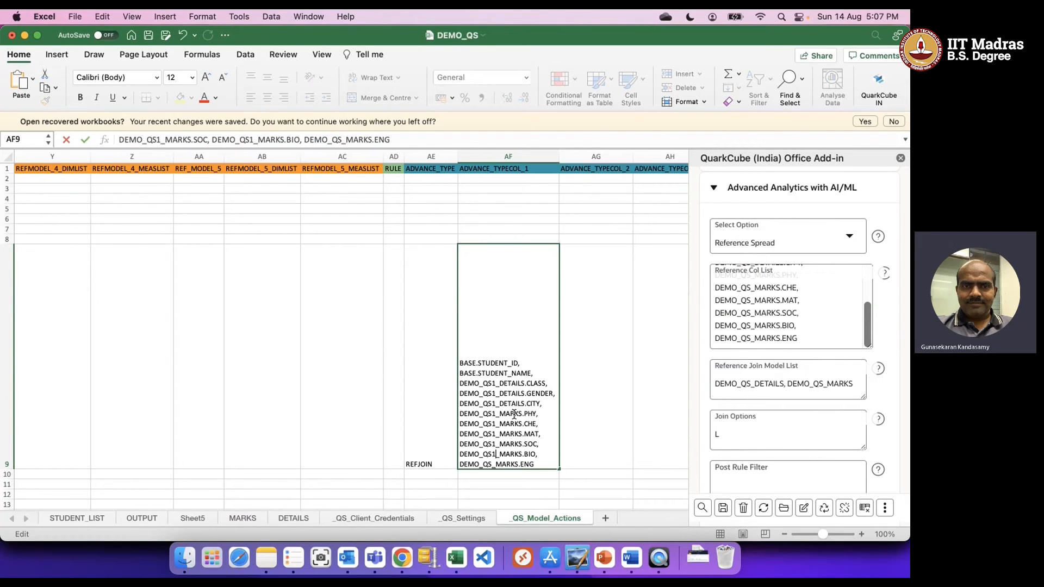
pyautogui.write('1')
pyautogui.press('Return')
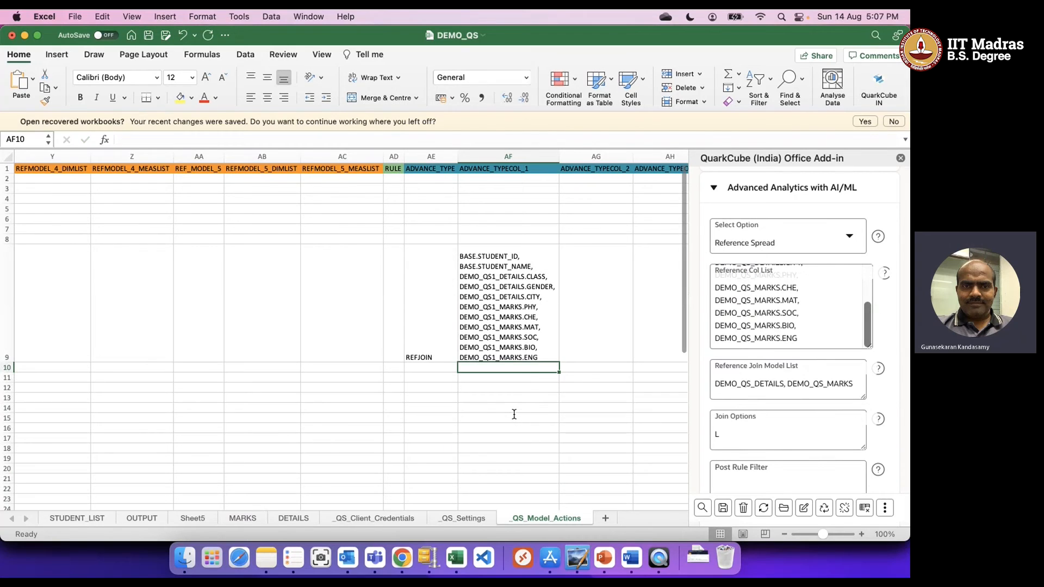
# Step: Copy the Reference Join Model List into ADVANCE_TYPECOL_2 of row 9 and change it to DEMO_QS1_DETAILS, DEMO_QS1_MARKS
pyautogui.press('Up')
pyautogui.press('Right')
pyautogui.press('Right')
pyautogui.press('Right')
pyautogui.press('Right')
pyautogui.press('Right')
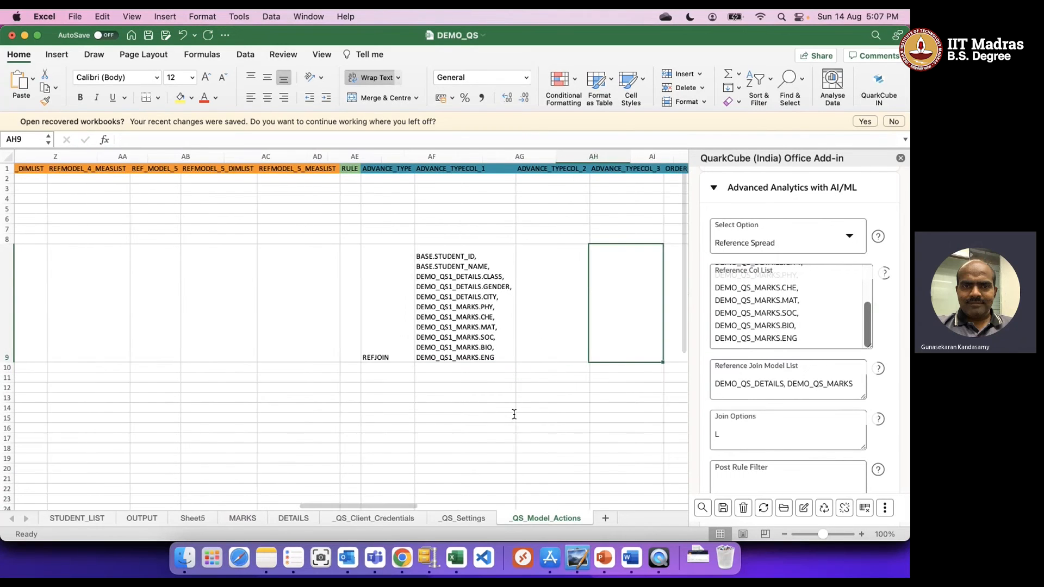
pyautogui.click(386, 303)
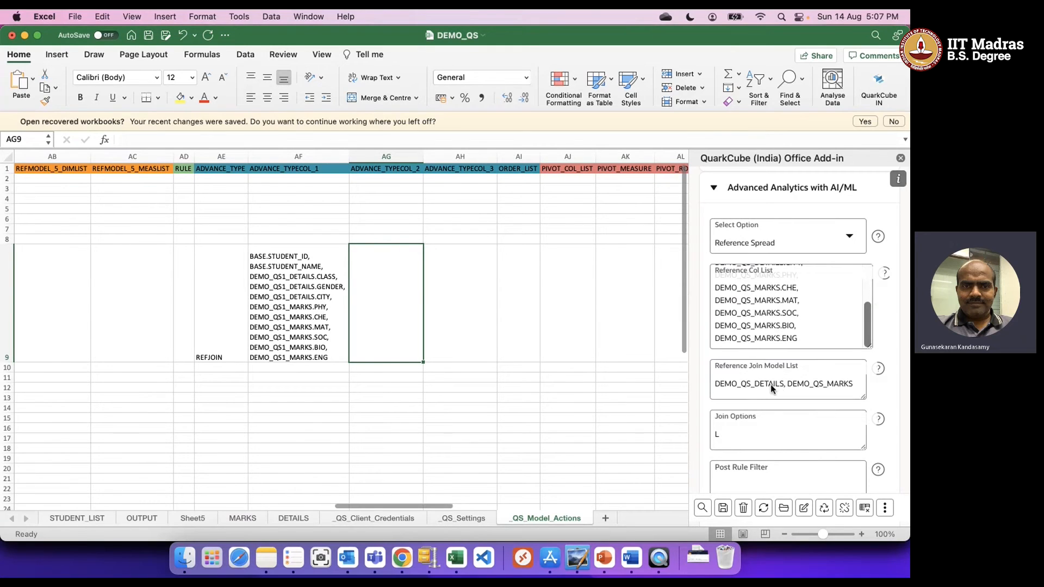
pyautogui.doubleClick(391, 303)
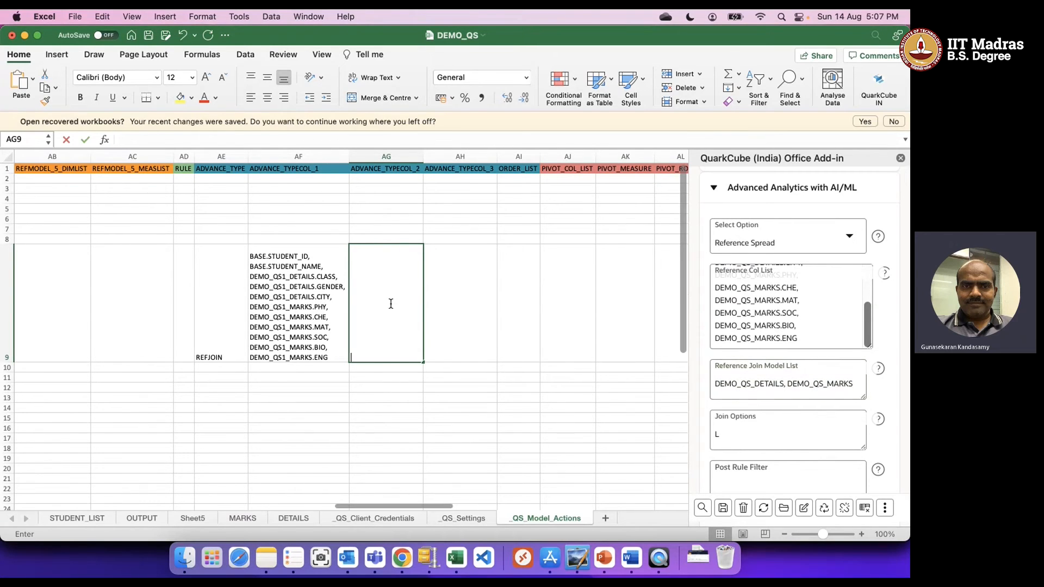
pyautogui.press('super+v')
pyautogui.press('Return')
pyautogui.doubleClick(385, 357)
pyautogui.write('1')
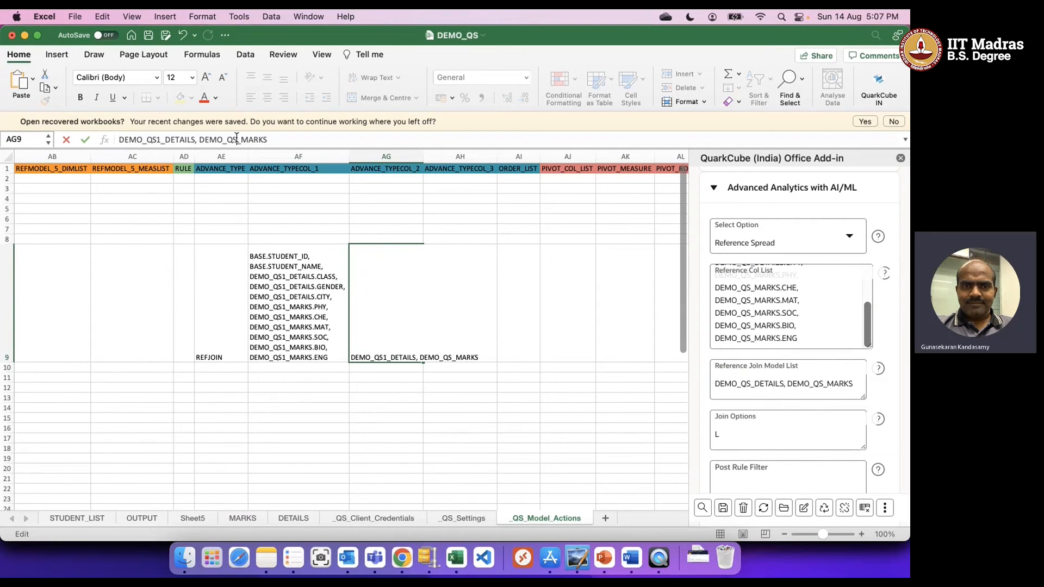
pyautogui.write('1')
pyautogui.press('Tab')
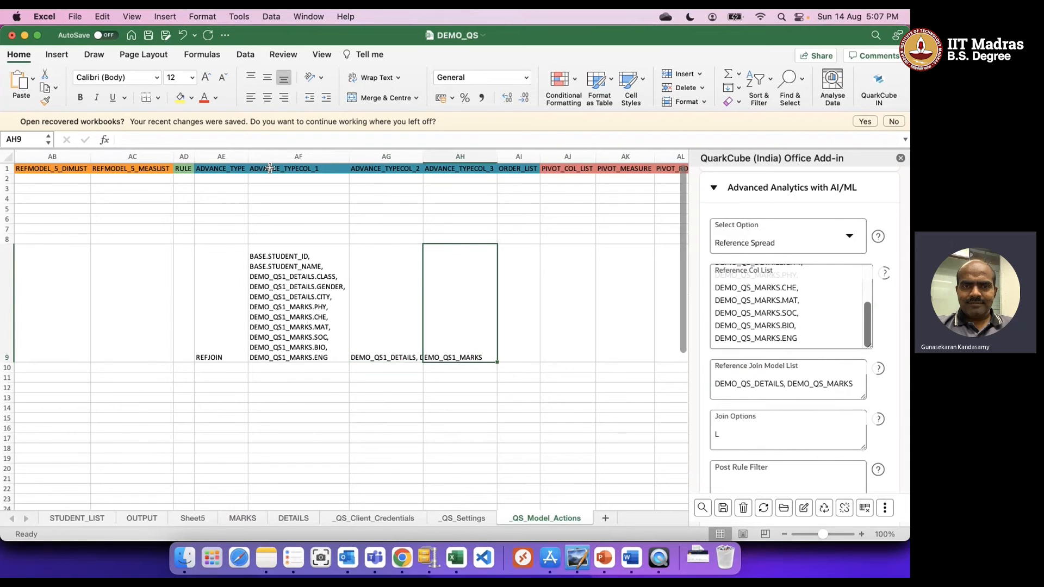
# Step: Wrap the text of the join model list in ADVANCE_TYPECOL_2 of row 9
pyautogui.click(300, 299)
pyautogui.click(389, 329)
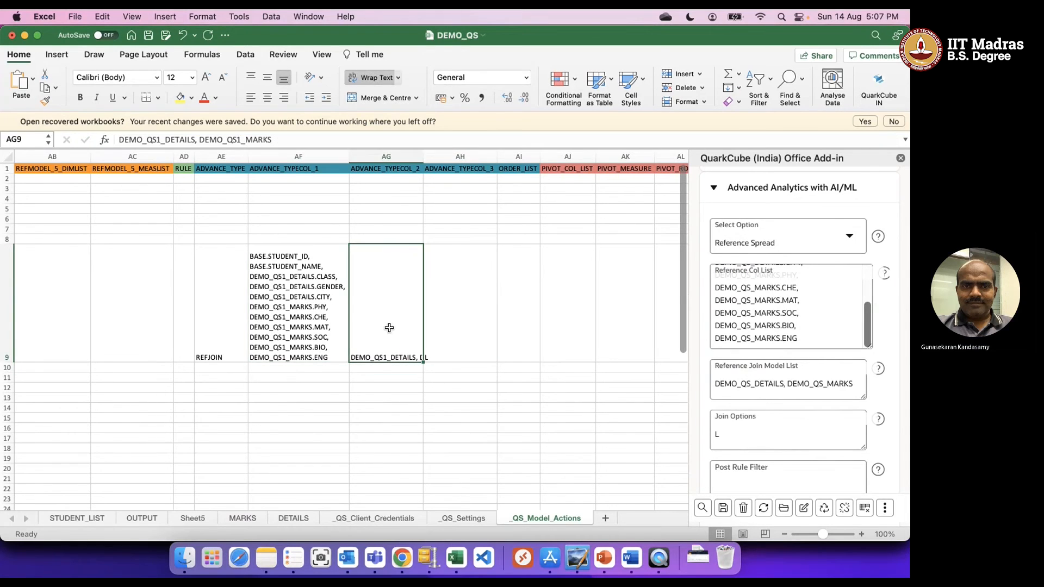
pyautogui.click(365, 77)
# Step: Enter the join option L in ADVANCE_TYPECOL_3 of row 9
pyautogui.click(460, 418)
pyautogui.click(458, 317)
pyautogui.scroll(-5, 778, 422)
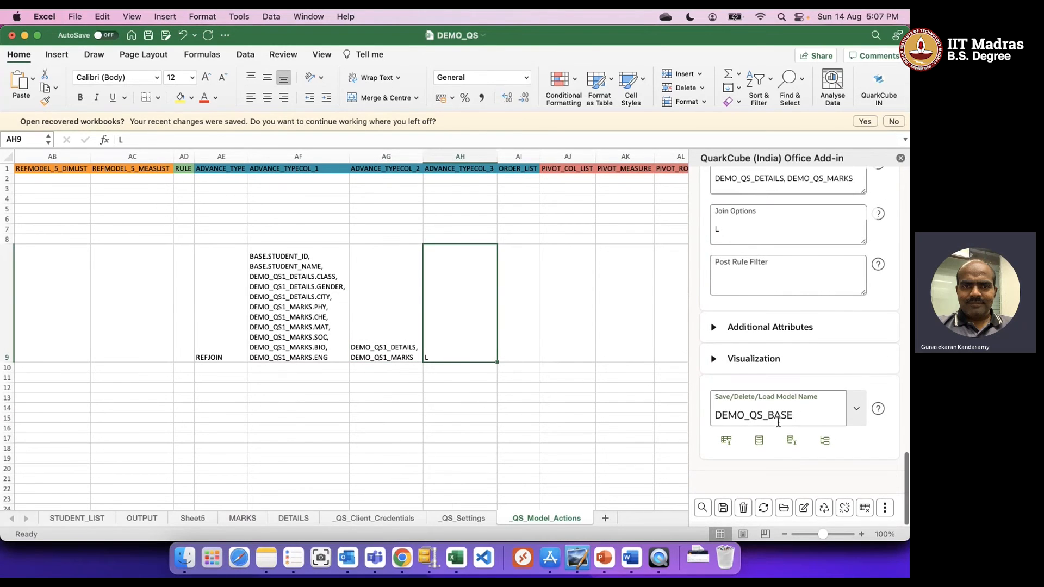
# Step: Set IS_EXECUTE to NO for the DEMO_QS1_LIST and DEMO_QS1_MARKS delete and write-back actions in rows 2 to 5
pyautogui.click(558, 334)
pyautogui.press('Left')
pyautogui.press('Left')
pyautogui.press('Left')
pyautogui.press('Left')
pyautogui.press('Left')
pyautogui.press('Left')
pyautogui.press('Left')
pyautogui.press('Left')
pyautogui.press('Left')
pyautogui.press('Left')
pyautogui.press('Left')
pyautogui.press('Left')
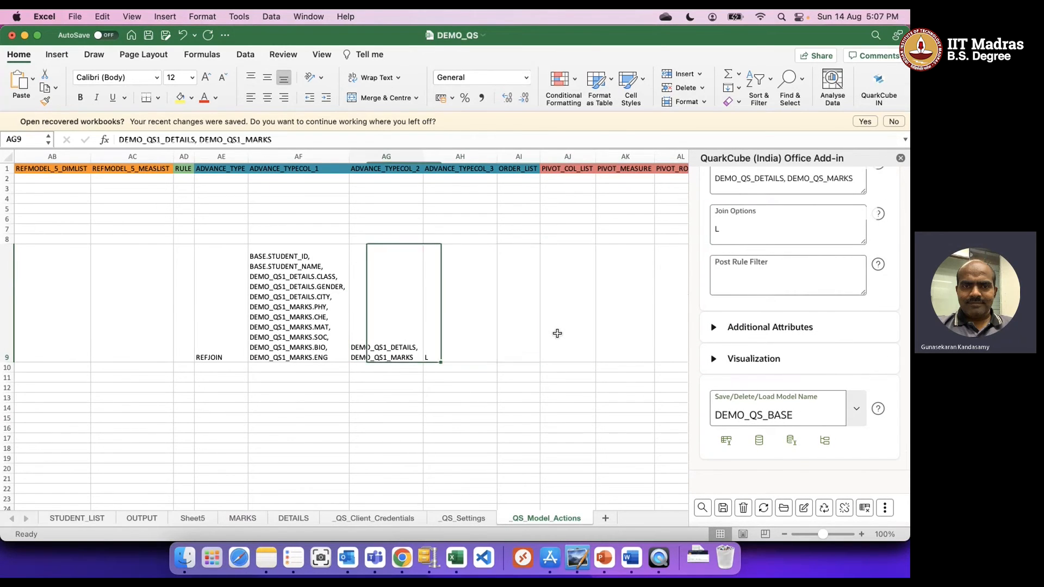
pyautogui.press('Left')
pyautogui.press('Left')
pyautogui.press('Left')
pyautogui.press('Left')
pyautogui.press('Left')
pyautogui.press('Left')
pyautogui.press('Left')
pyautogui.press('Left')
pyautogui.press('Left')
pyautogui.press('Left')
pyautogui.press('Left')
pyautogui.press('Left')
pyautogui.press('Left')
pyautogui.press('Left')
pyautogui.press('Left')
pyautogui.press('Left')
pyautogui.press('Left')
pyautogui.press('Left')
pyautogui.press('Left')
pyautogui.press('Left')
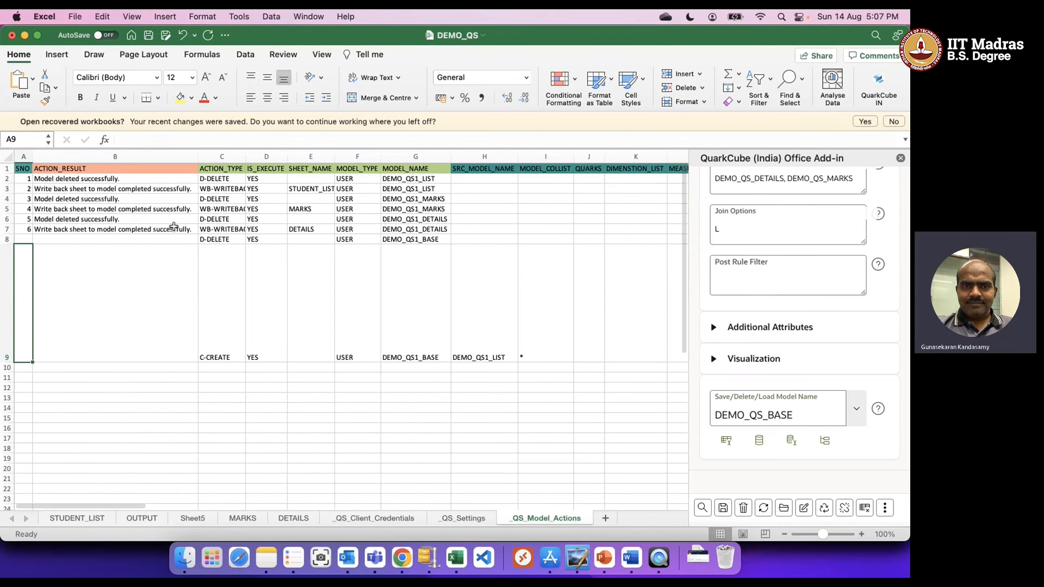
pyautogui.click(261, 181)
pyautogui.click(292, 181)
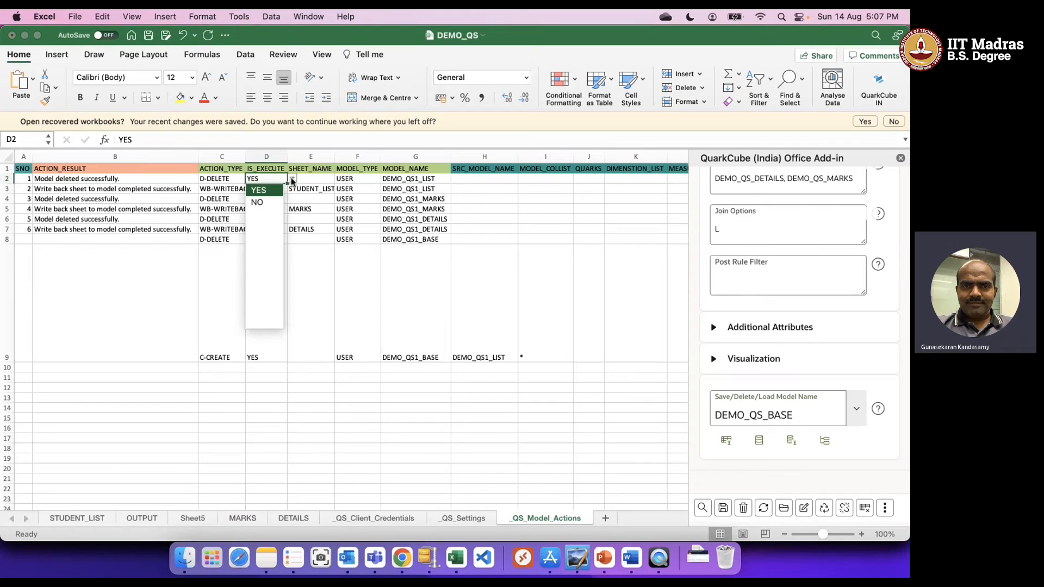
pyautogui.click(271, 201)
pyautogui.click(274, 197)
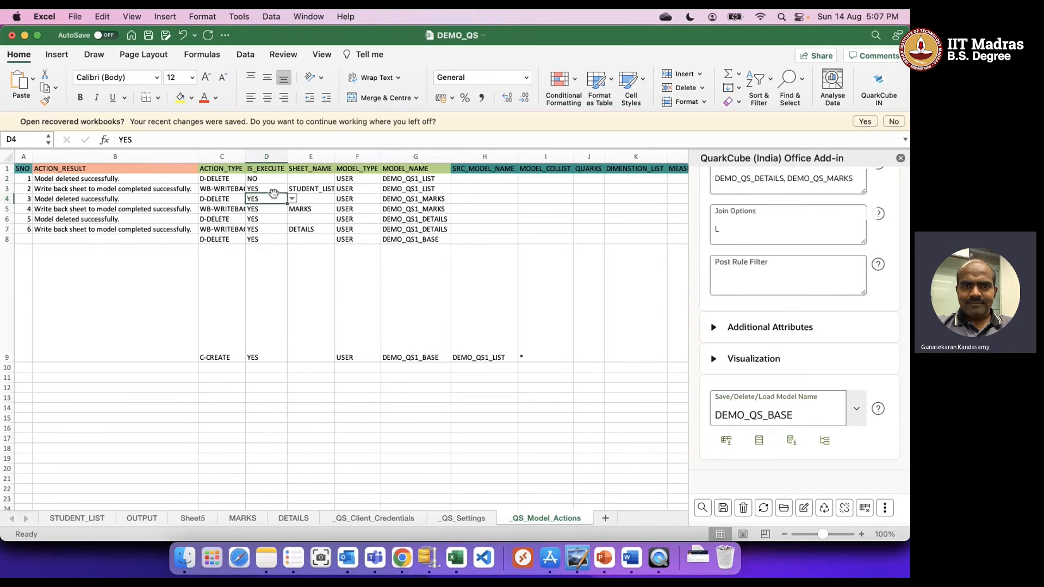
pyautogui.click(272, 189)
pyautogui.click(292, 189)
pyautogui.click(263, 213)
pyautogui.click(282, 199)
pyautogui.click(292, 200)
pyautogui.click(272, 224)
pyautogui.click(284, 211)
pyautogui.click(292, 209)
pyautogui.click(263, 233)
pyautogui.click(305, 229)
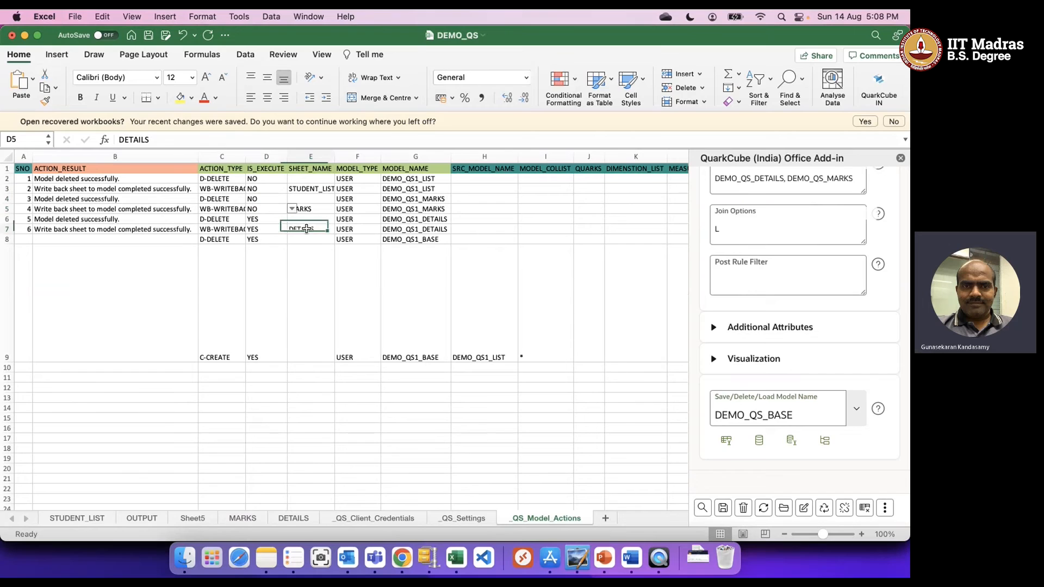
# Step: Execute the model action sequence and check the ACTION_RESULT of the C-CREATE action in row 9
pyautogui.click(844, 508)
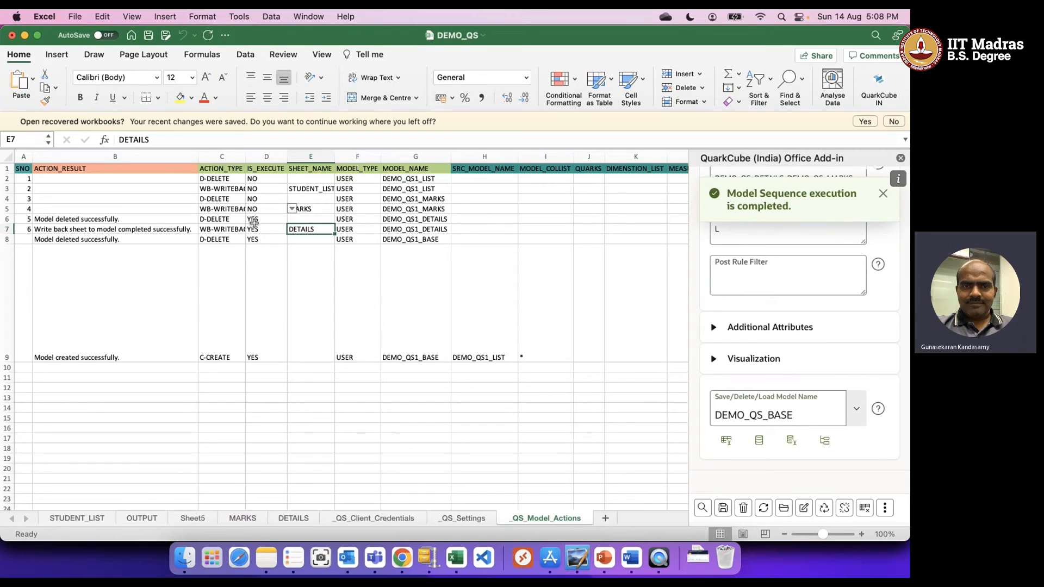
pyautogui.click(167, 330)
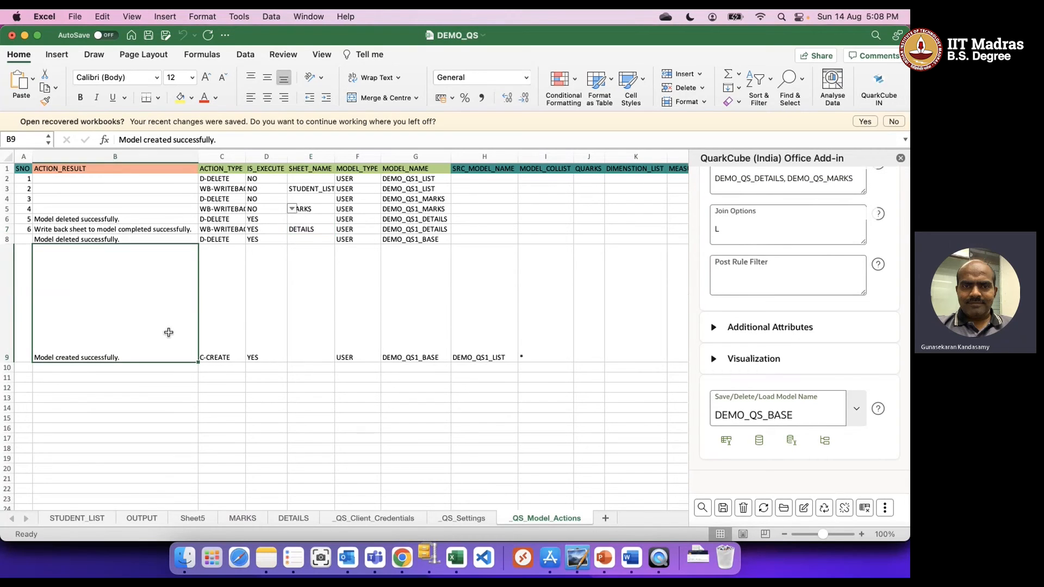
# Step: Filter the saved models by DEMO_QS1 and choose DEMO_QS1_BASE as the model name to load
pyautogui.click(476, 357)
pyautogui.press('super+c')
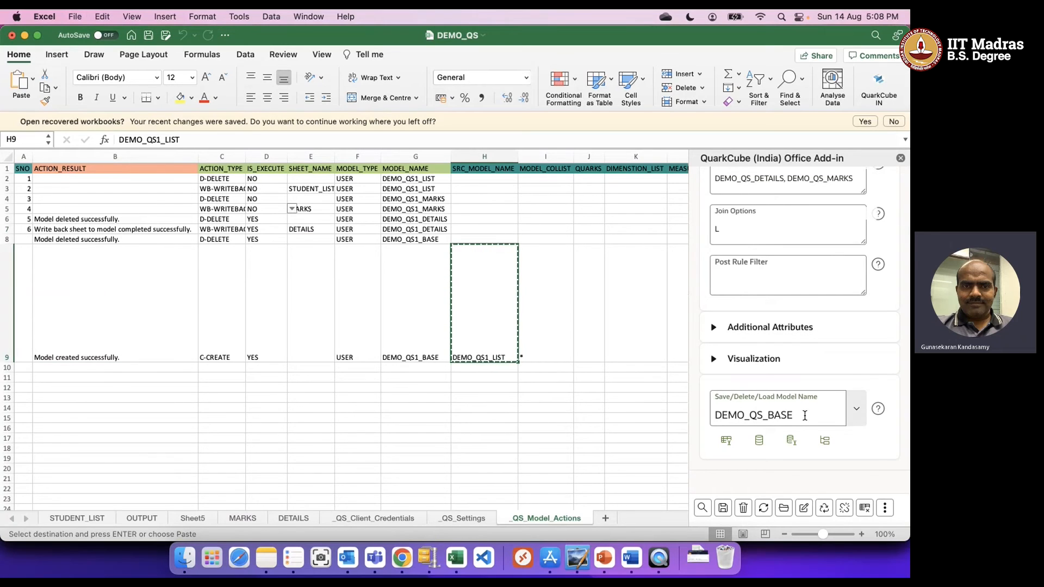
pyautogui.click(859, 414)
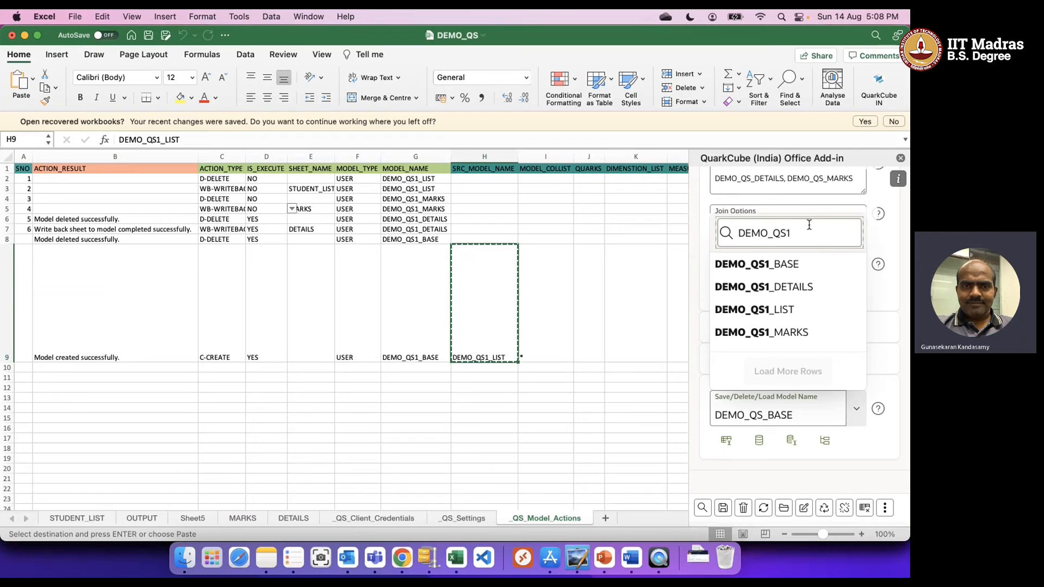
pyautogui.click(777, 269)
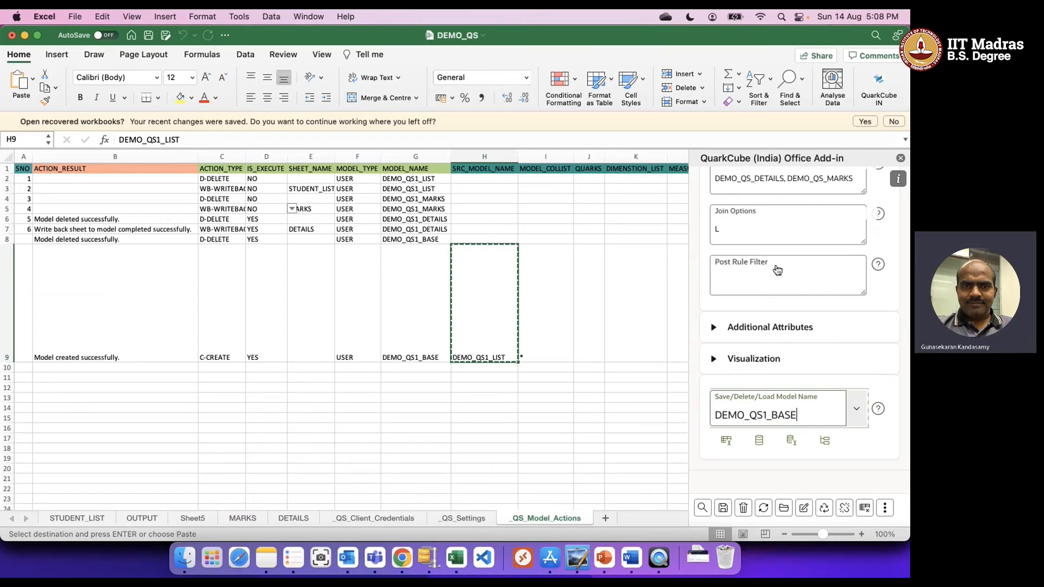
# Step: Try to output the DEMO_QS1_BASE model data to the OUTPUT sheet
pyautogui.click(140, 519)
pyautogui.click(845, 507)
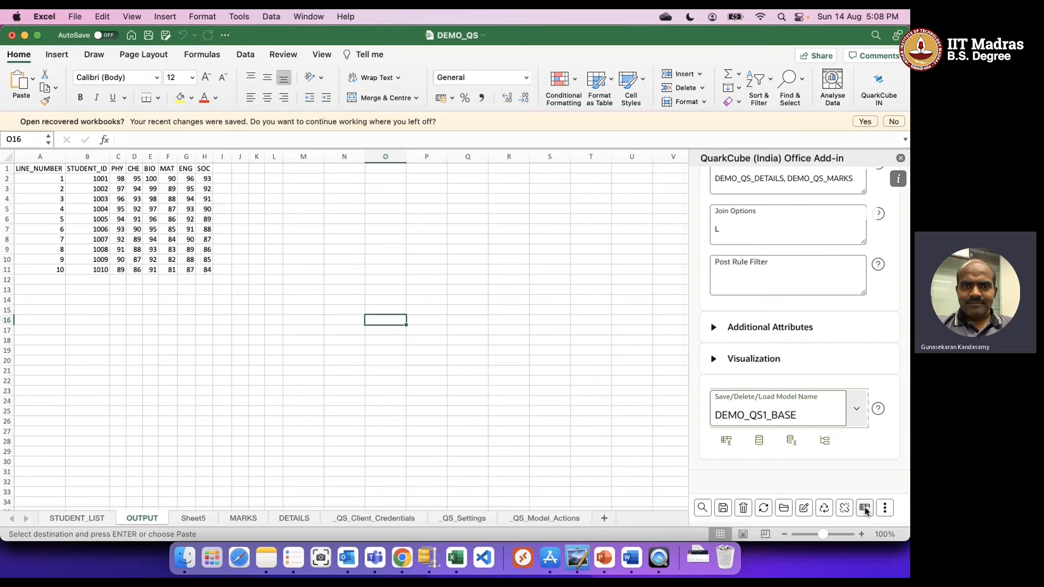
pyautogui.click(759, 441)
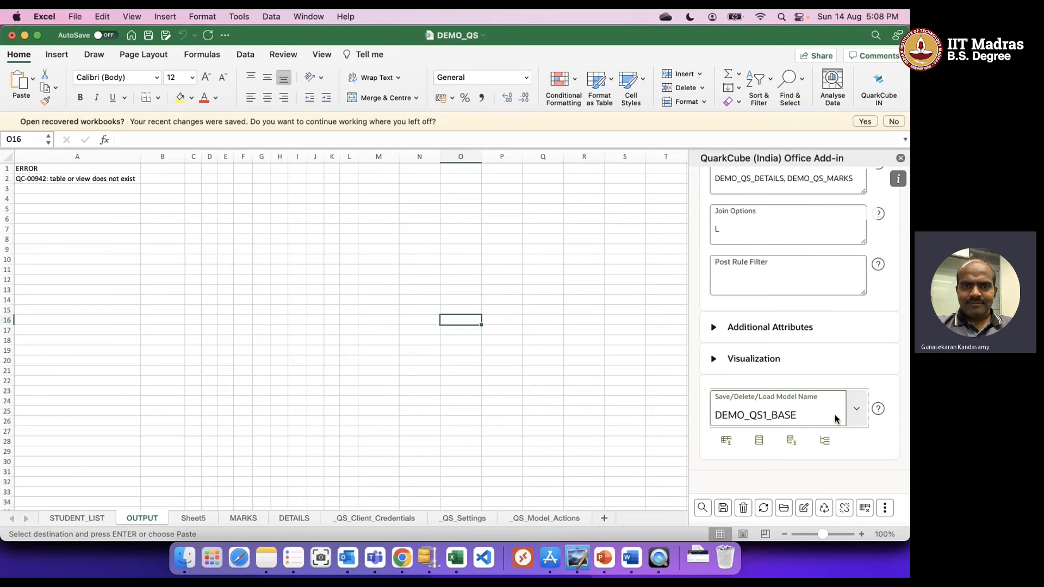
# Step: Examine row 9 of the _QS_Model_Actions sheet, checking the model name, source model, column list and first reference model settings
pyautogui.click(561, 518)
pyautogui.click(416, 409)
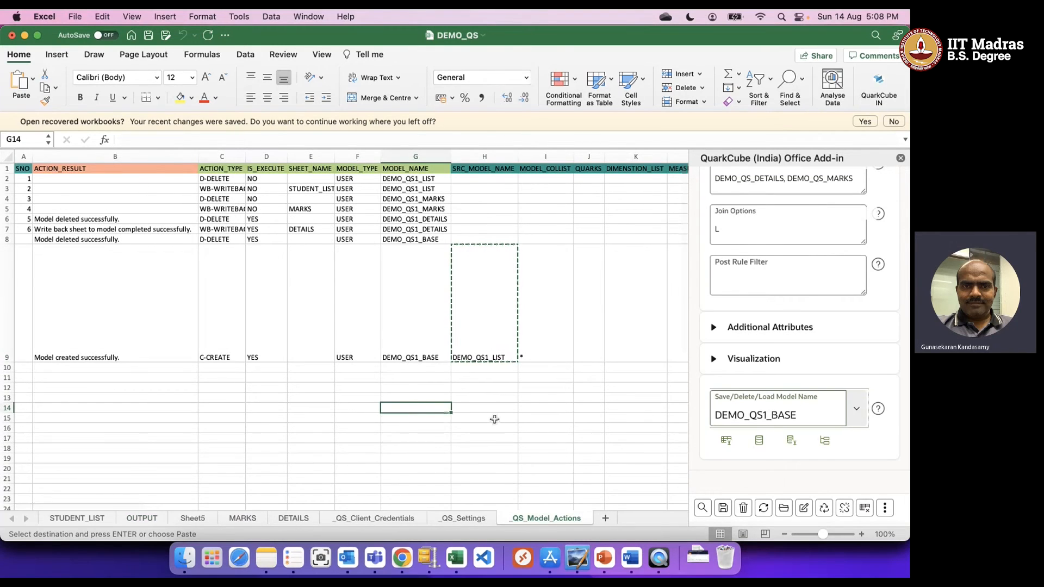
pyautogui.click(514, 419)
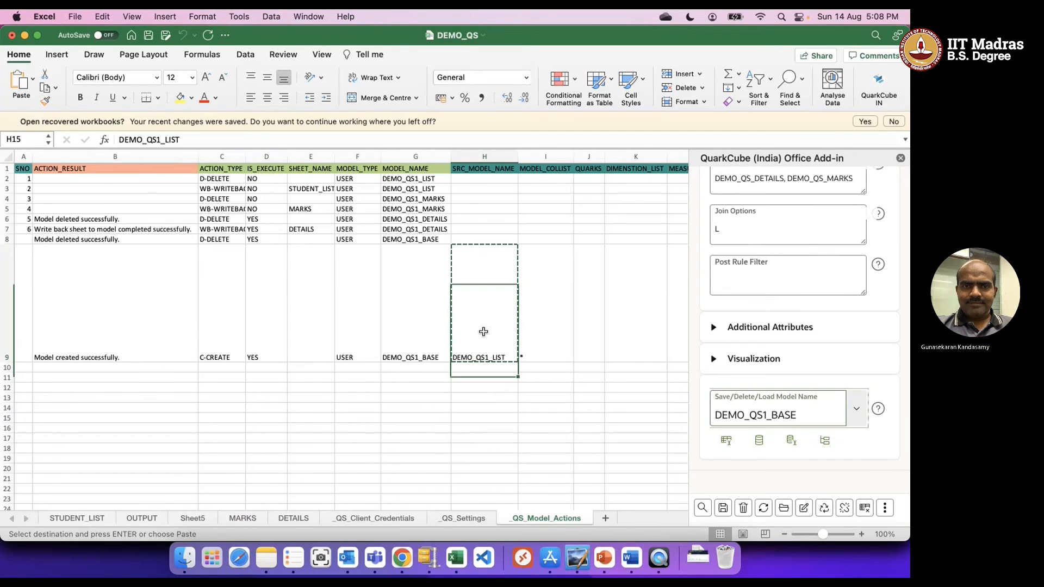
pyautogui.click(420, 340)
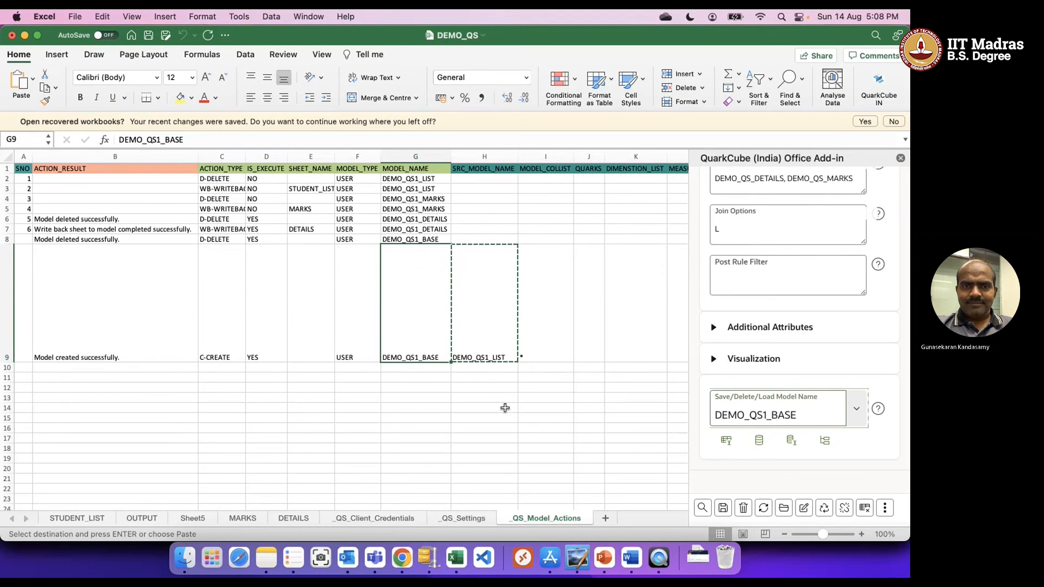
pyautogui.hscroll(2, 505, 408)
pyautogui.click(428, 329)
pyautogui.click(491, 338)
pyautogui.hscroll(2, 585, 394)
pyautogui.hscroll(3, 586, 394)
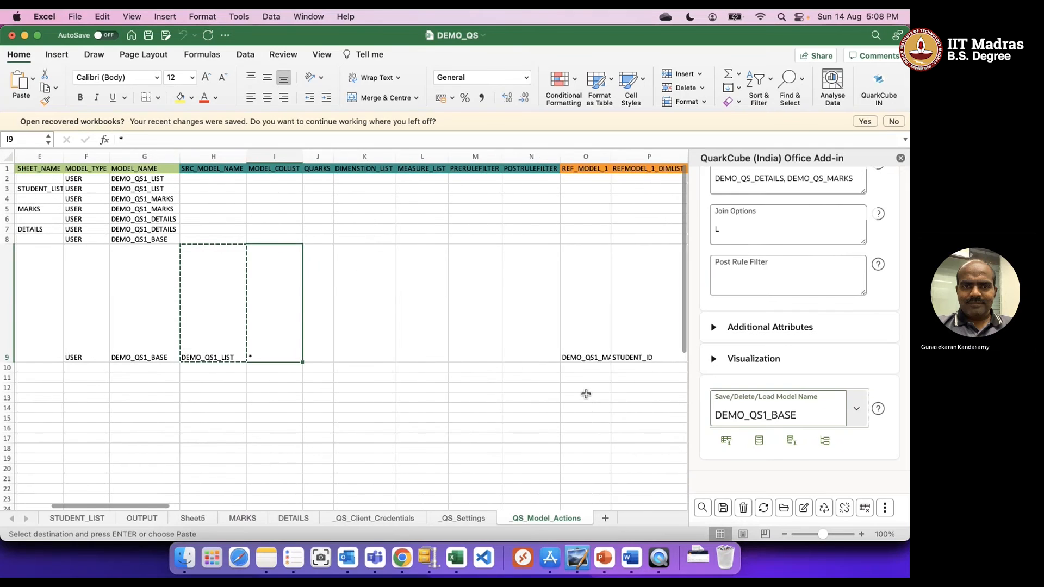
pyautogui.click(533, 324)
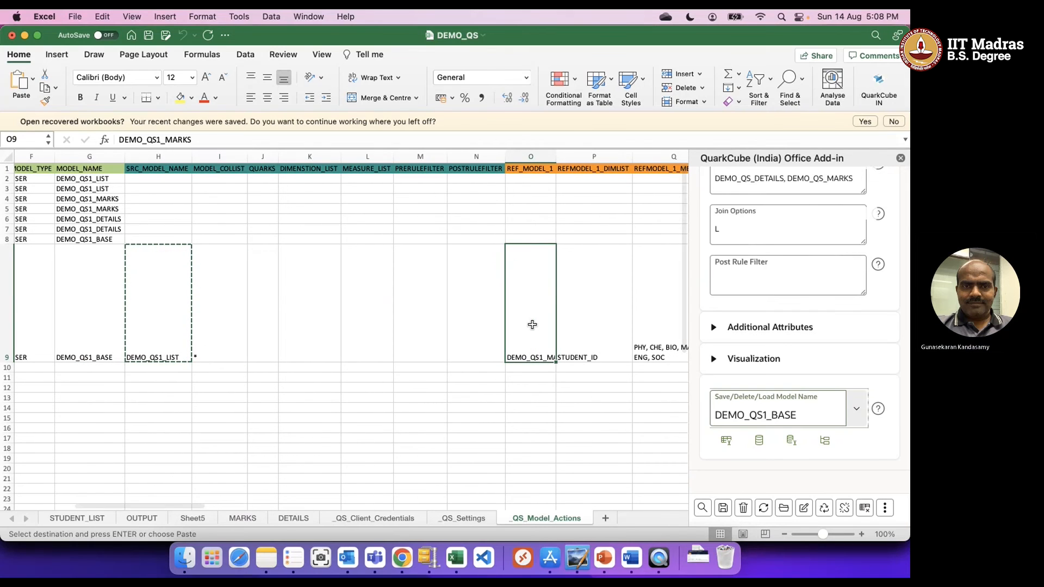
pyautogui.click(592, 349)
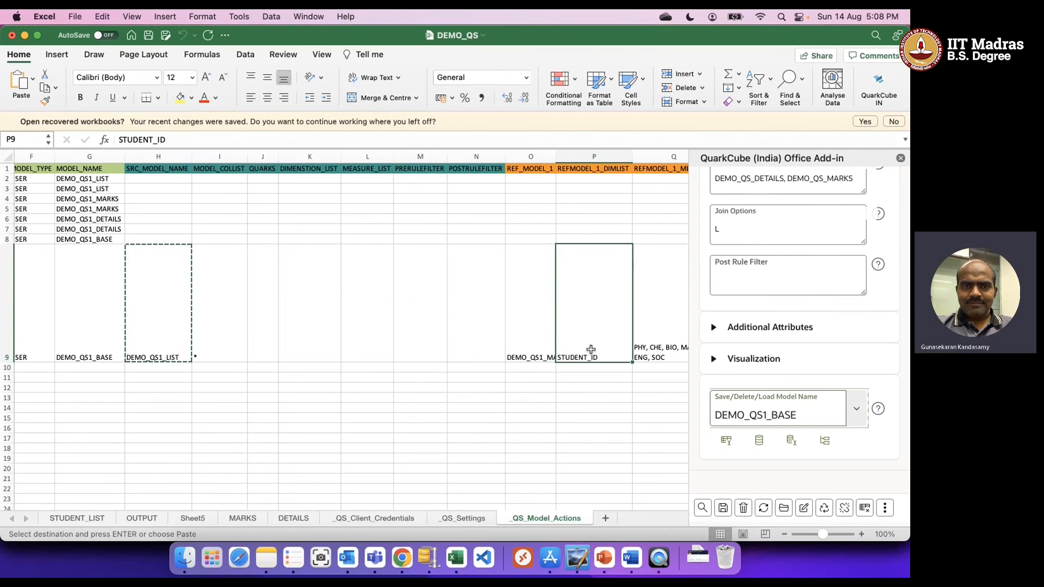
# Step: Correct the REF_MODEL_2 value in row 9 to DEMO_QS1_DETAILS
pyautogui.hscroll(2, 592, 349)
pyautogui.hscroll(1, 591, 349)
pyautogui.click(522, 304)
pyautogui.click(597, 323)
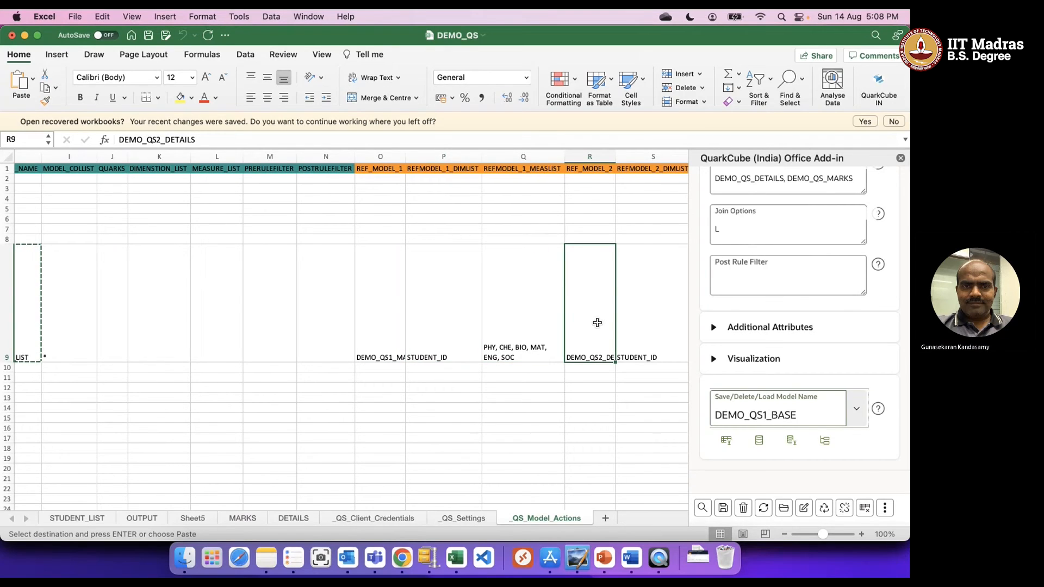
pyautogui.click(159, 139)
pyautogui.press('BackSpace')
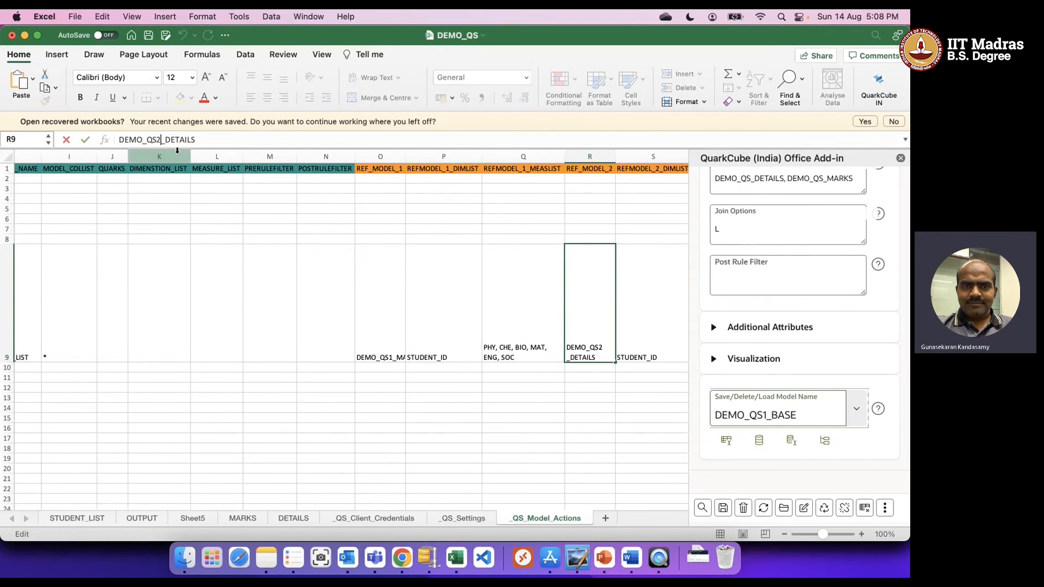
pyautogui.write('1')
pyautogui.press('Return')
pyautogui.press('Up')
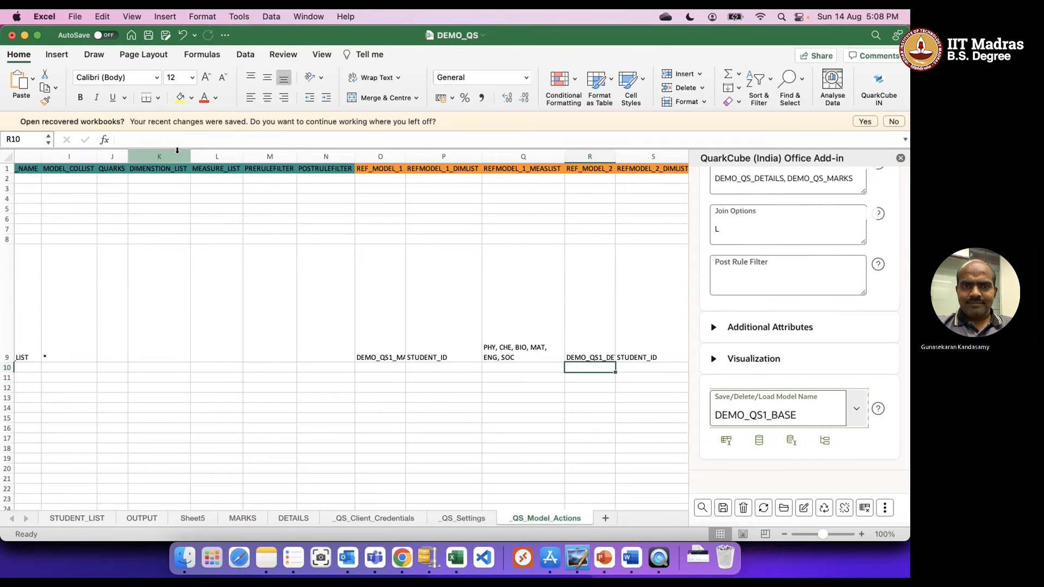
# Step: Check the remaining row 9 settings, from the second reference model's columns through the REFJOIN column list and join models
pyautogui.press('Right')
pyautogui.press('Right')
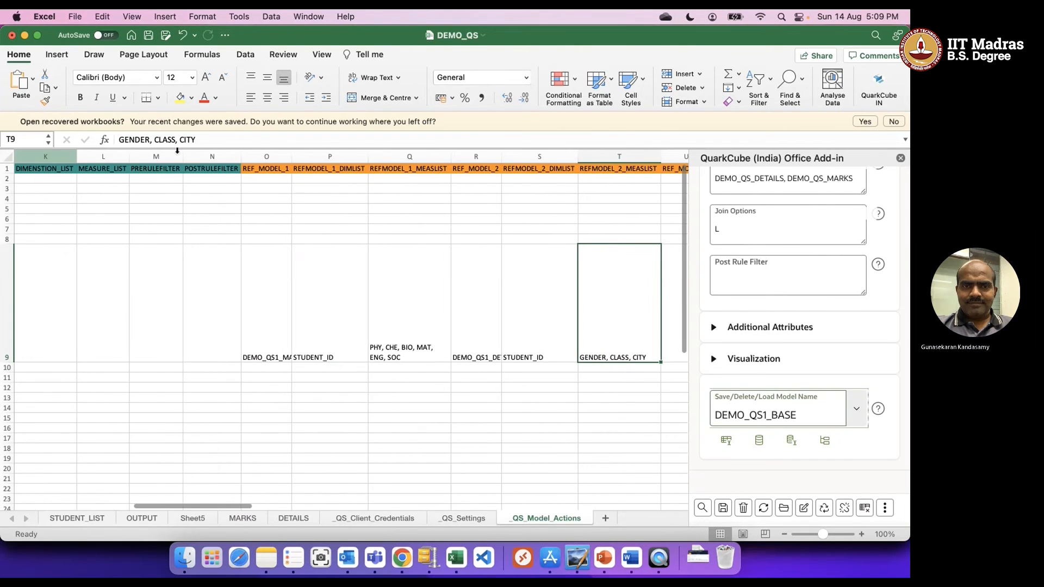
pyautogui.press('Right')
pyautogui.press('Right')
pyautogui.press('Right')
pyautogui.press('Right')
pyautogui.press('Right')
pyautogui.press('Right')
pyautogui.press('Right')
pyautogui.press('Right')
pyautogui.press('Right')
pyautogui.press('Right')
pyautogui.press('Right')
pyautogui.press('Right')
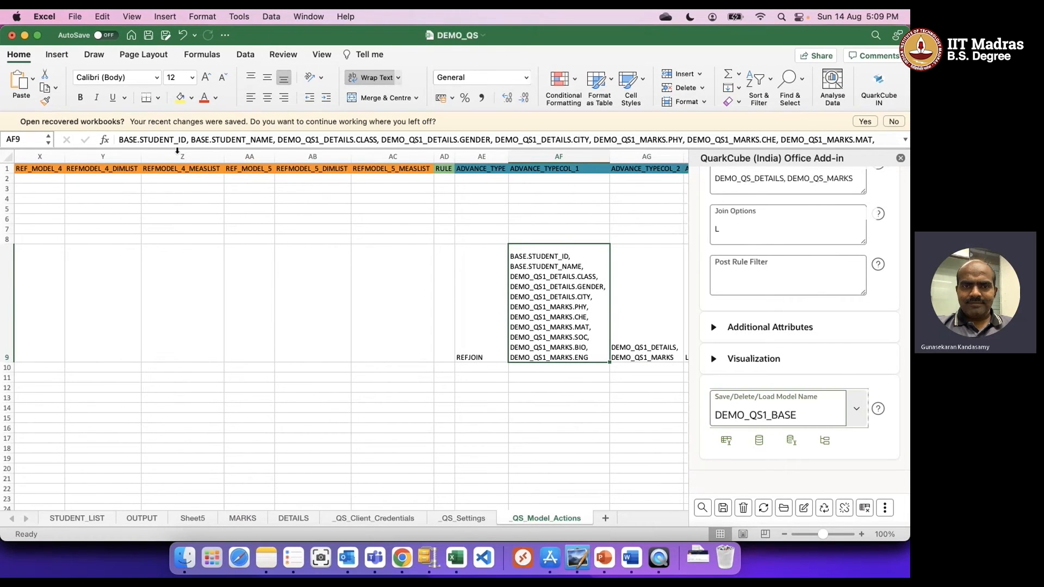
pyautogui.press('Right')
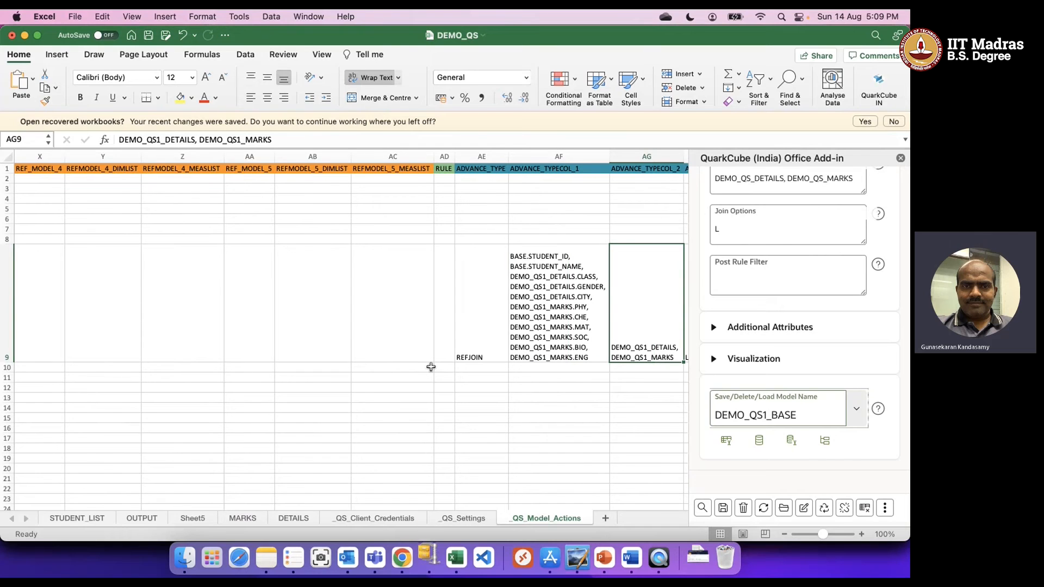
# Step: Execute the model action sequence again and output the DEMO_QS1_BASE data to the OUTPUT sheet
pyautogui.hscroll(-15, 476, 409)
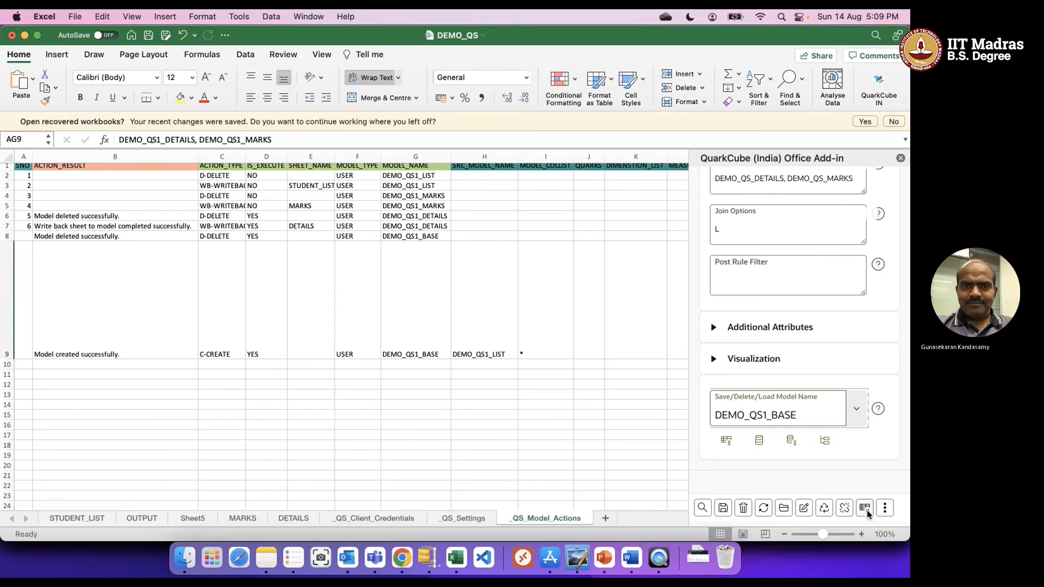
pyautogui.click(845, 508)
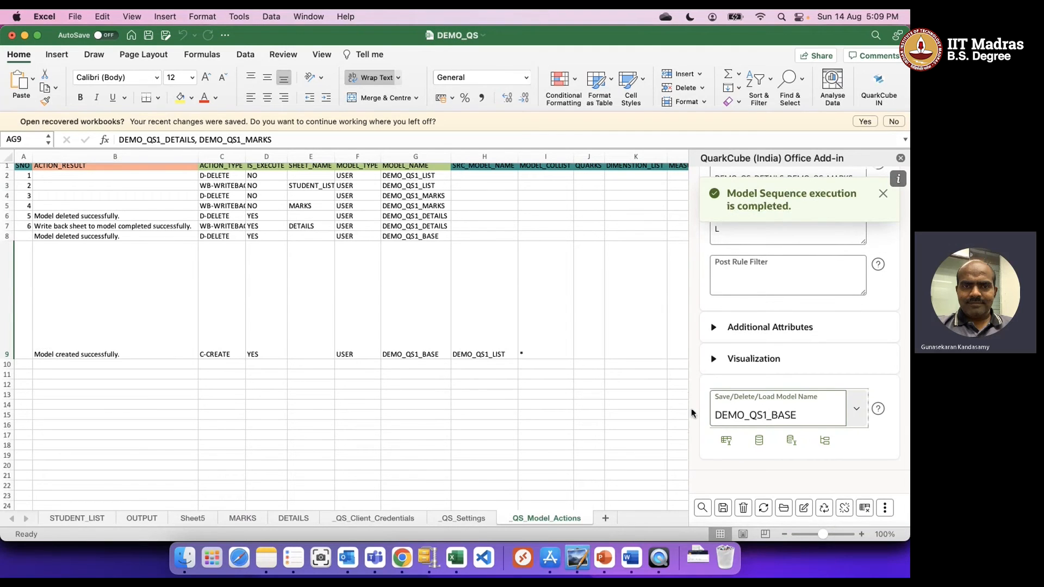
pyautogui.click(153, 523)
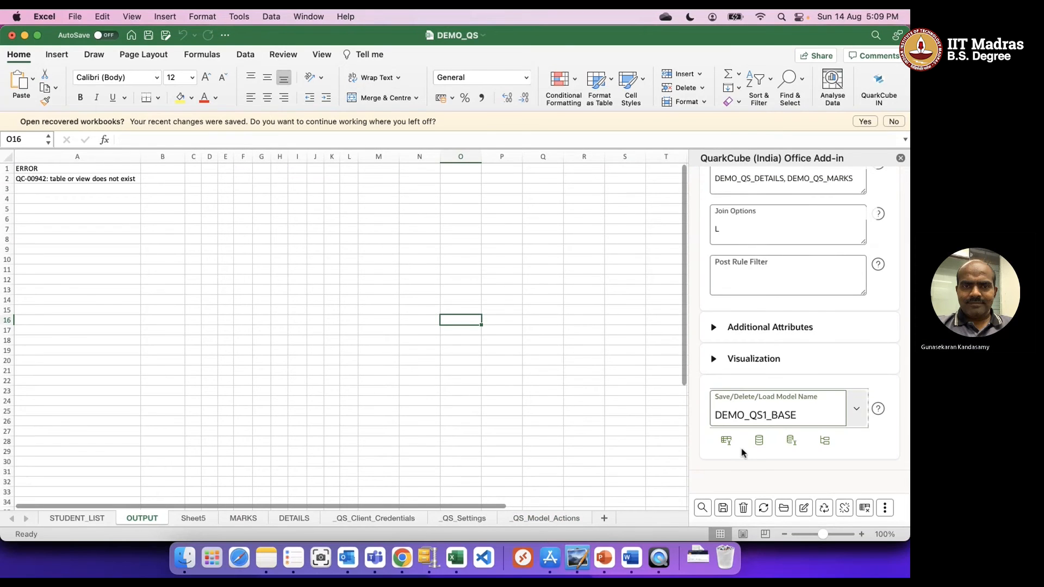
pyautogui.click(759, 441)
pyautogui.click(428, 344)
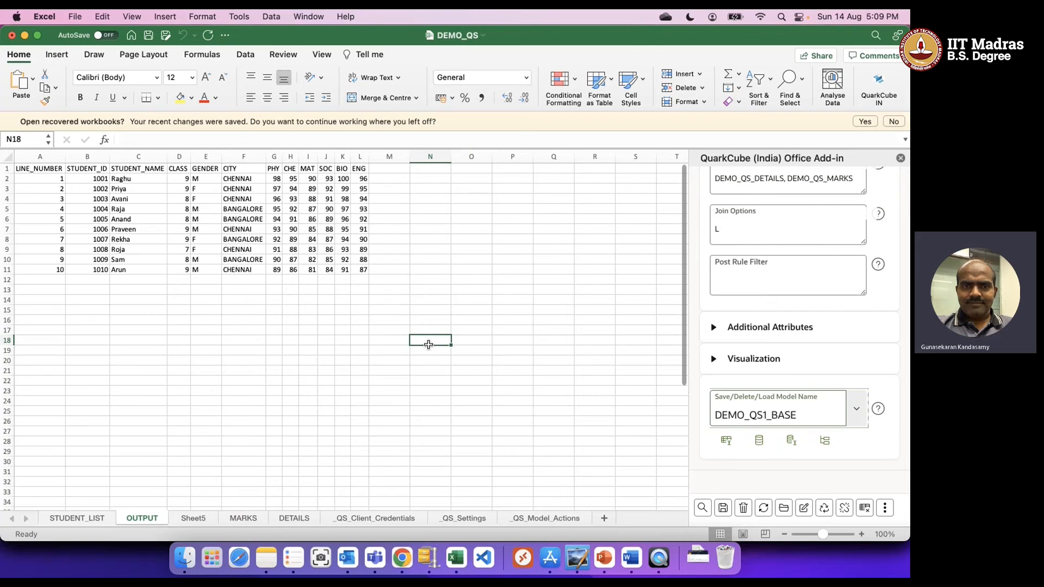
# Step: Copy the DEMO_QS1_BASE model name from the add-in form, and clear all of the form's model settings
pyautogui.click(551, 520)
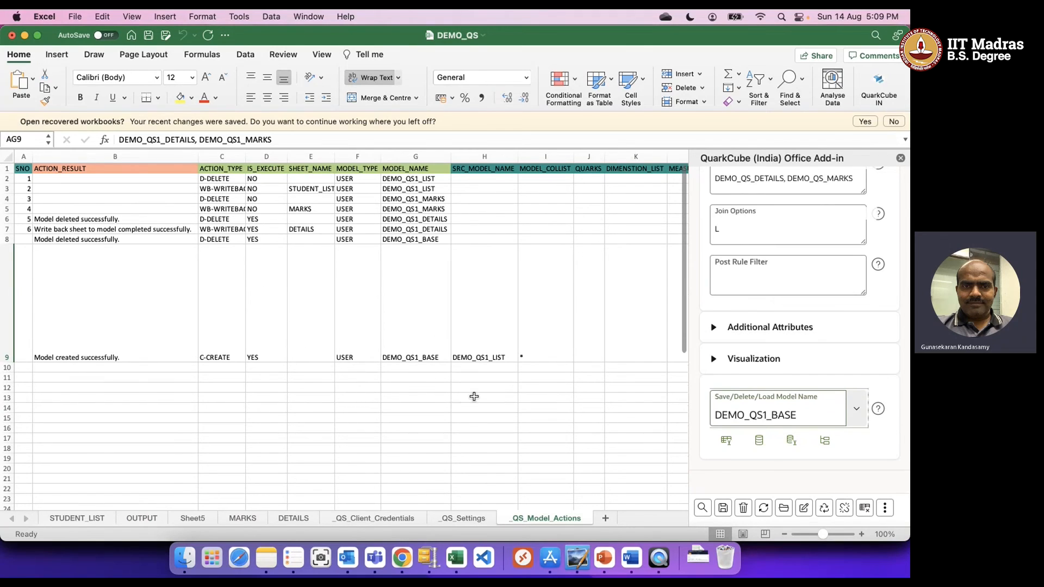
pyautogui.click(474, 397)
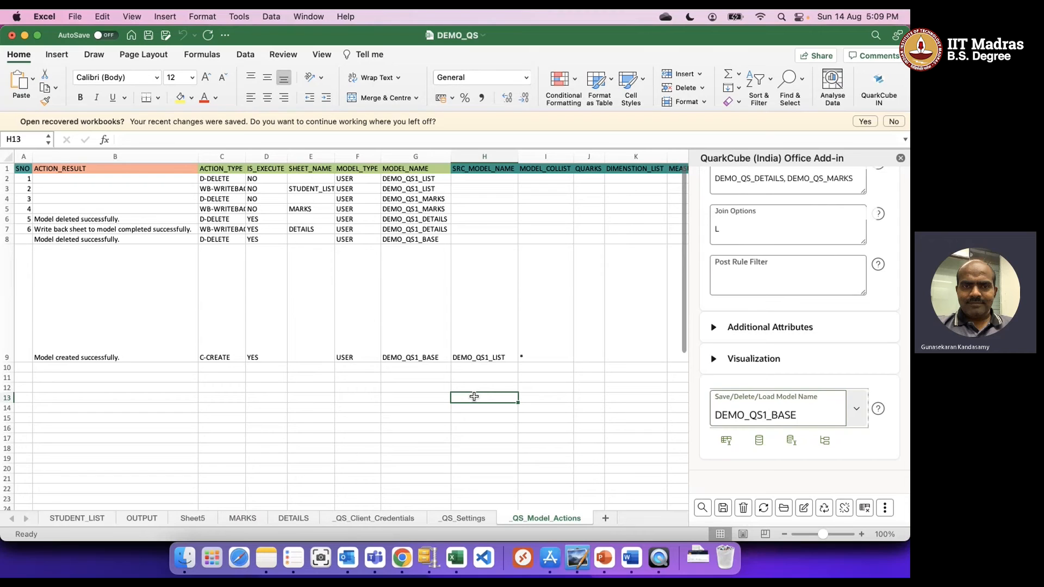
pyautogui.doubleClick(764, 416)
pyautogui.press('super+c')
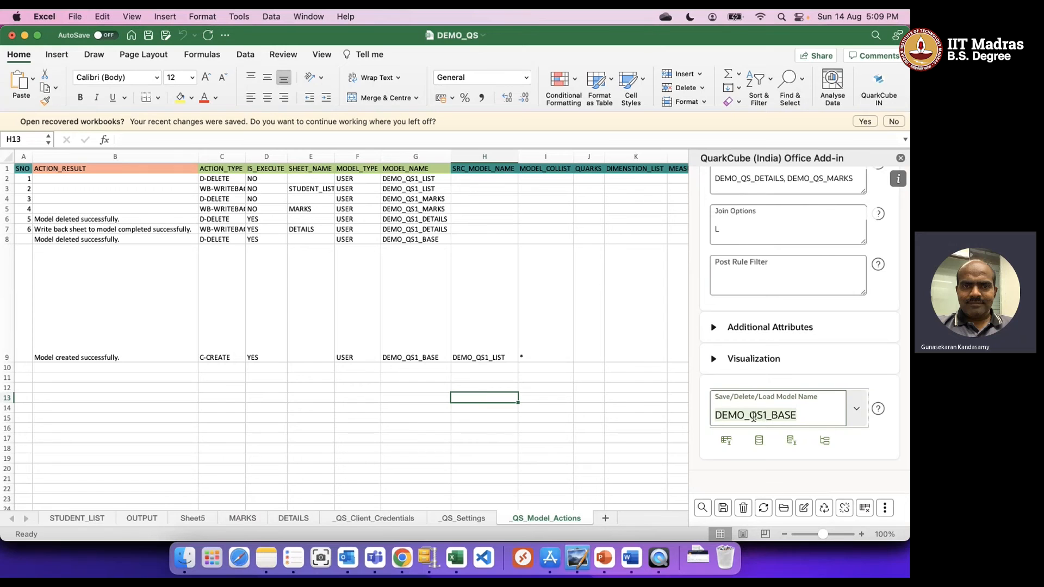
pyautogui.click(438, 425)
pyautogui.scroll(-1, 413, 424)
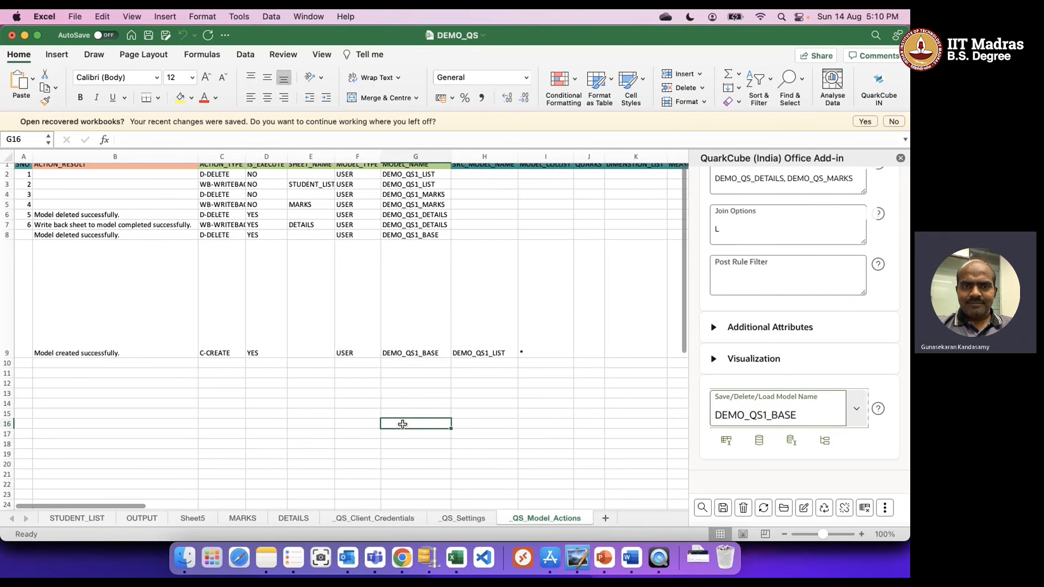
pyautogui.scroll(10, 849, 318)
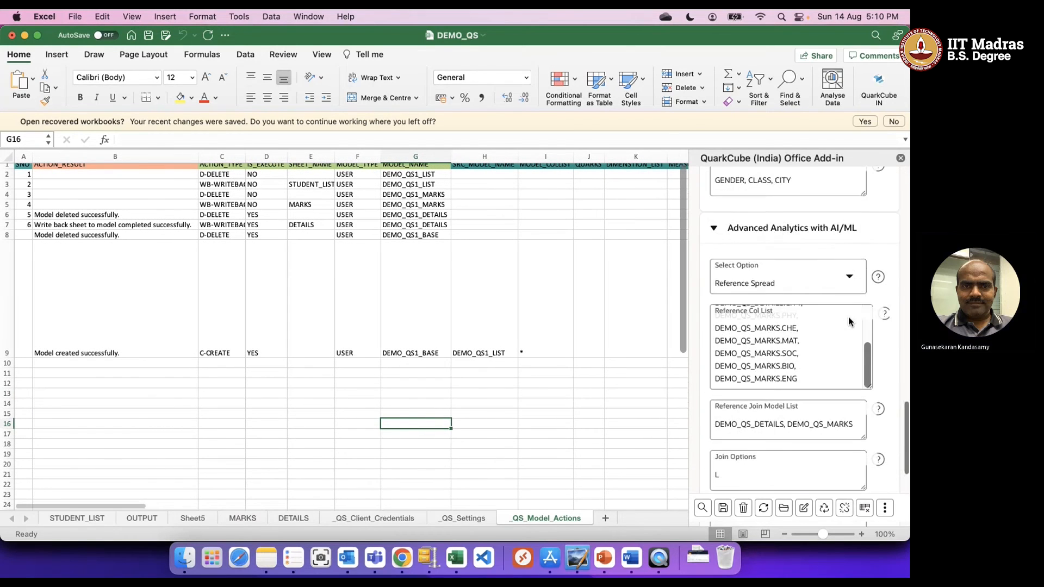
pyautogui.scroll(10, 849, 320)
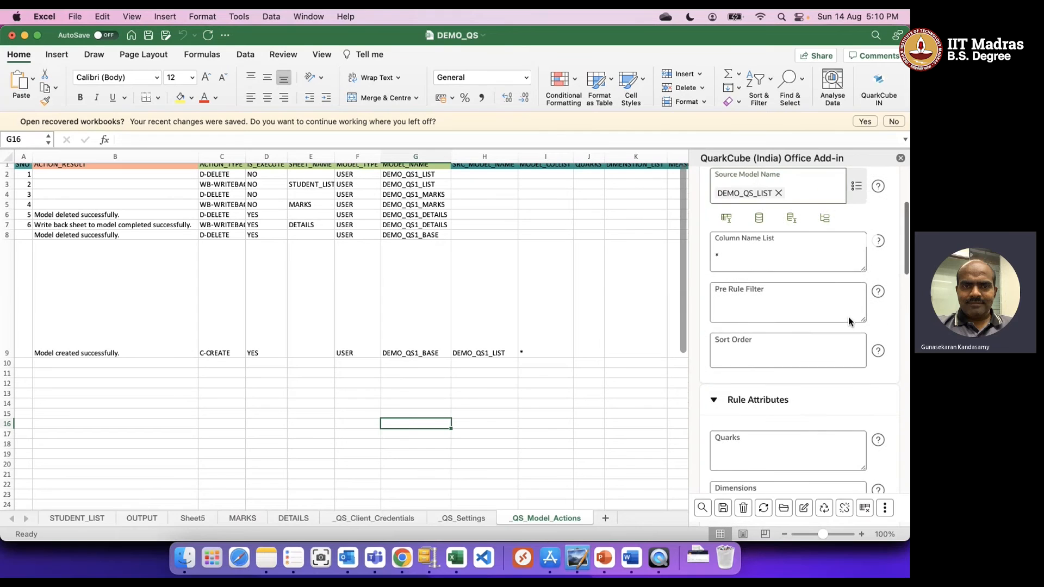
pyautogui.click(824, 509)
pyautogui.scroll(3, 839, 253)
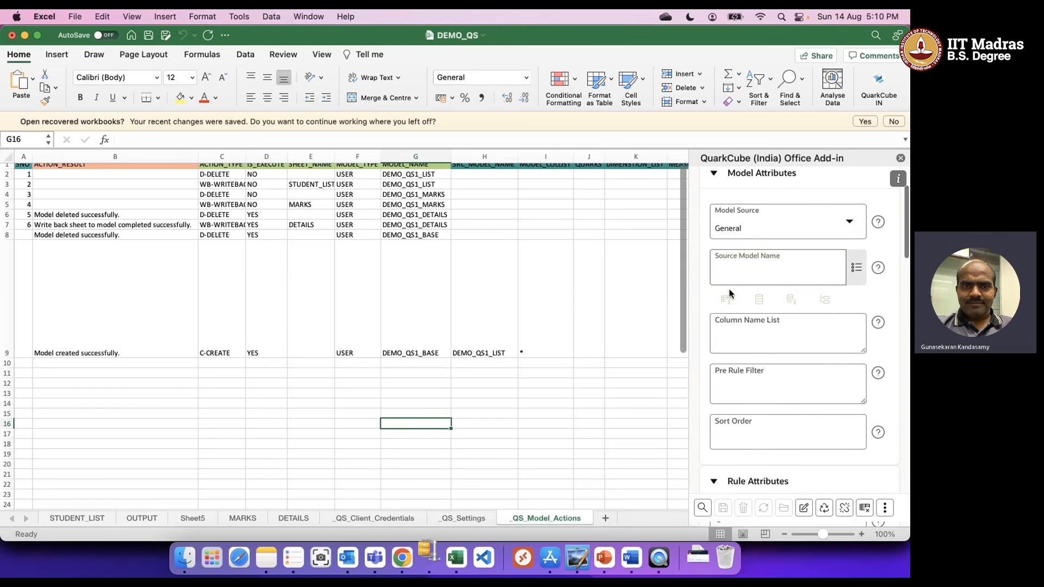
# Step: Choose DEMO_QS1_BASE as the source model and load its data into the OUTPUT sheet
pyautogui.click(855, 267)
pyautogui.press('super+v')
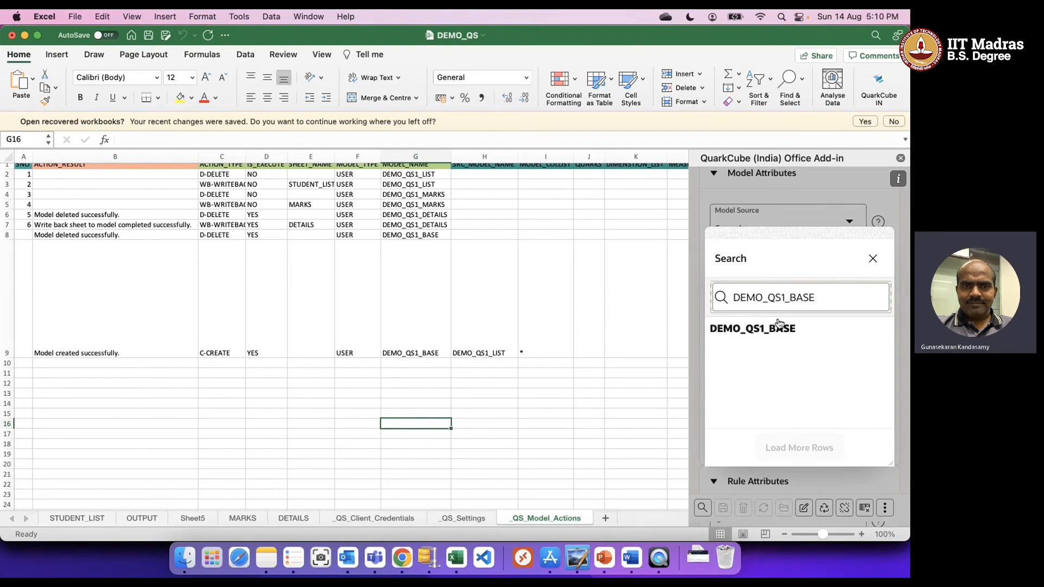
pyautogui.click(767, 333)
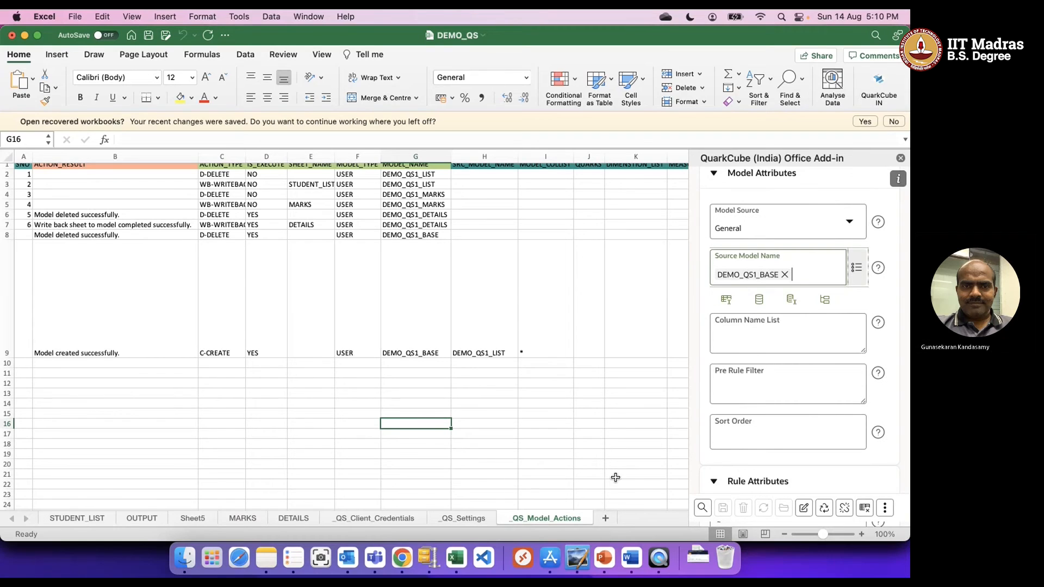
pyautogui.click(141, 518)
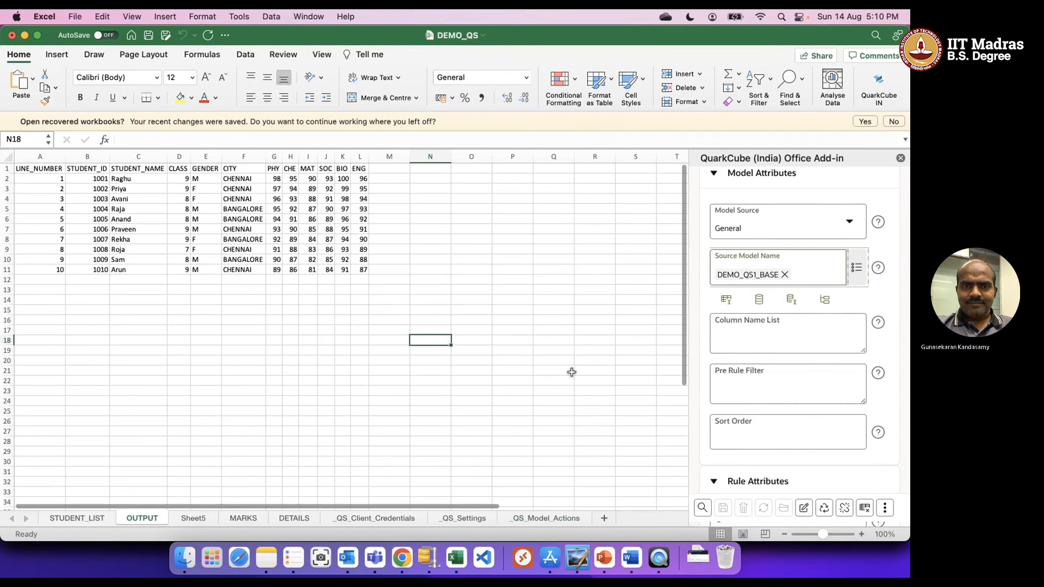
pyautogui.click(864, 508)
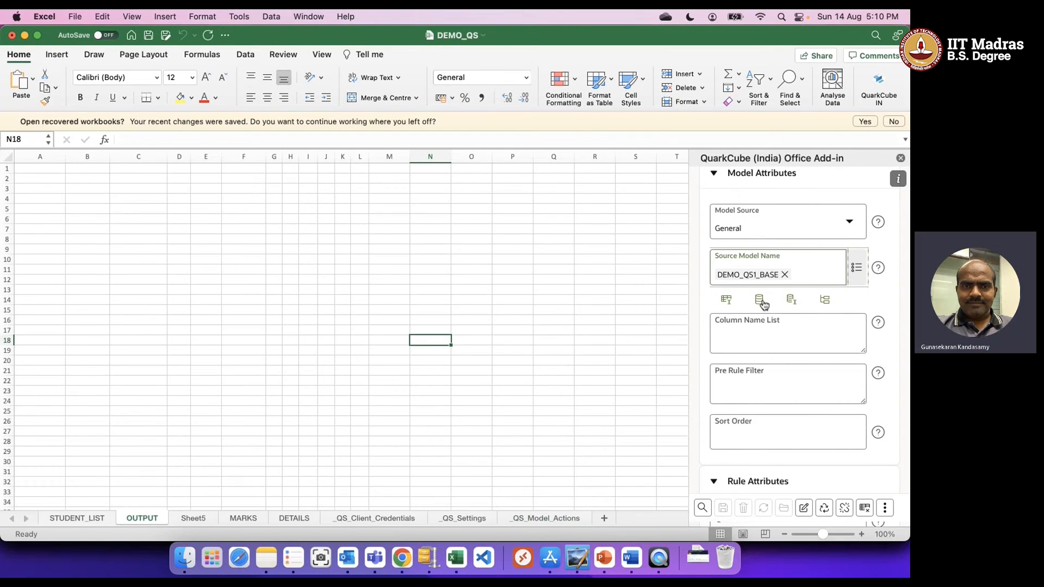
pyautogui.click(398, 323)
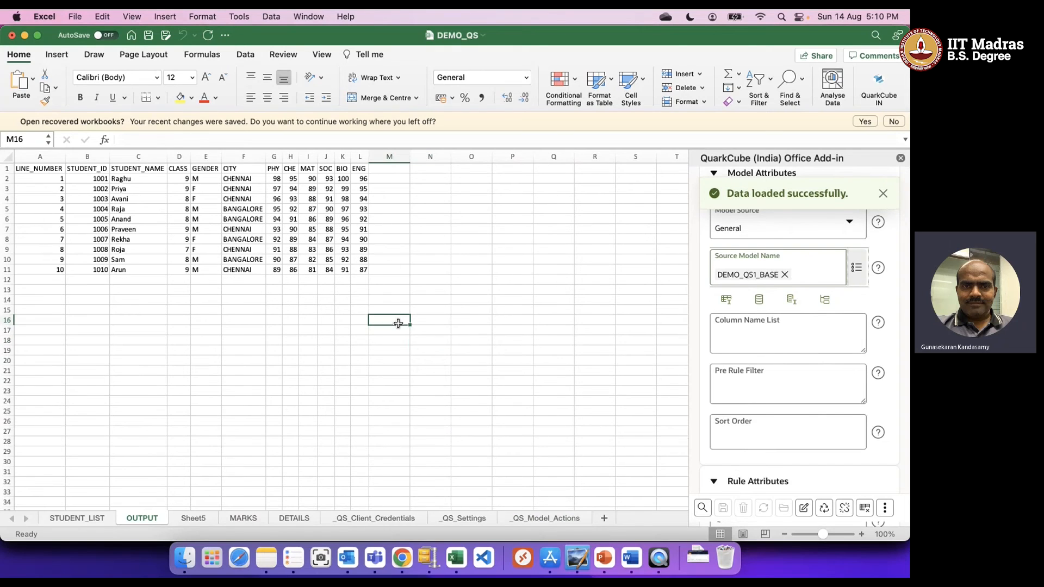
# Step: Copy the OUTPUT column headers from STUDENT_ID to ENG into the Column Name List of the source model
pyautogui.click(744, 344)
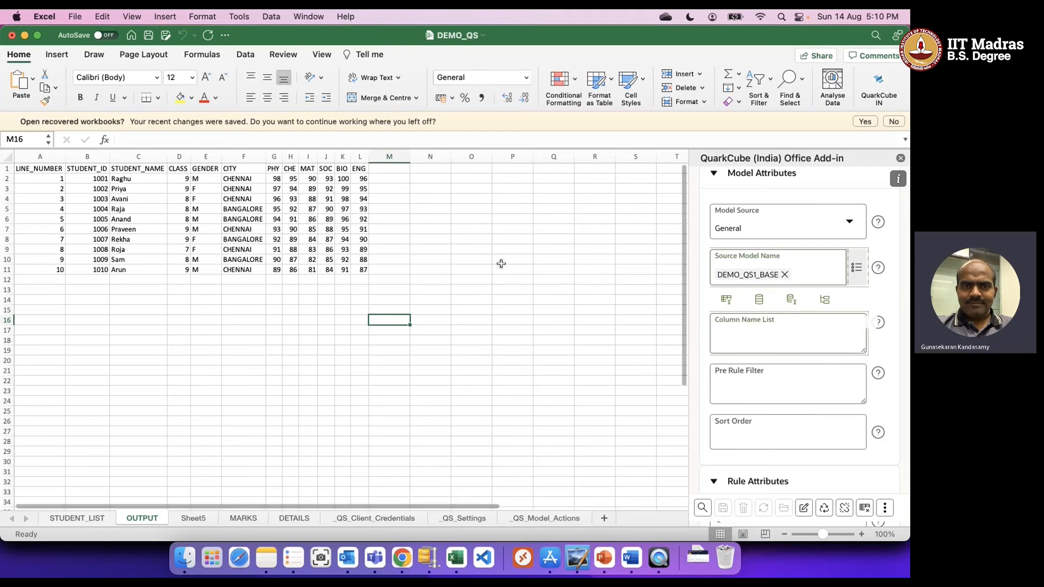
pyautogui.moveTo(87, 169); pyautogui.dragTo(361, 169)
pyautogui.press('super+c')
pyautogui.click(777, 346)
pyautogui.press('super+v')
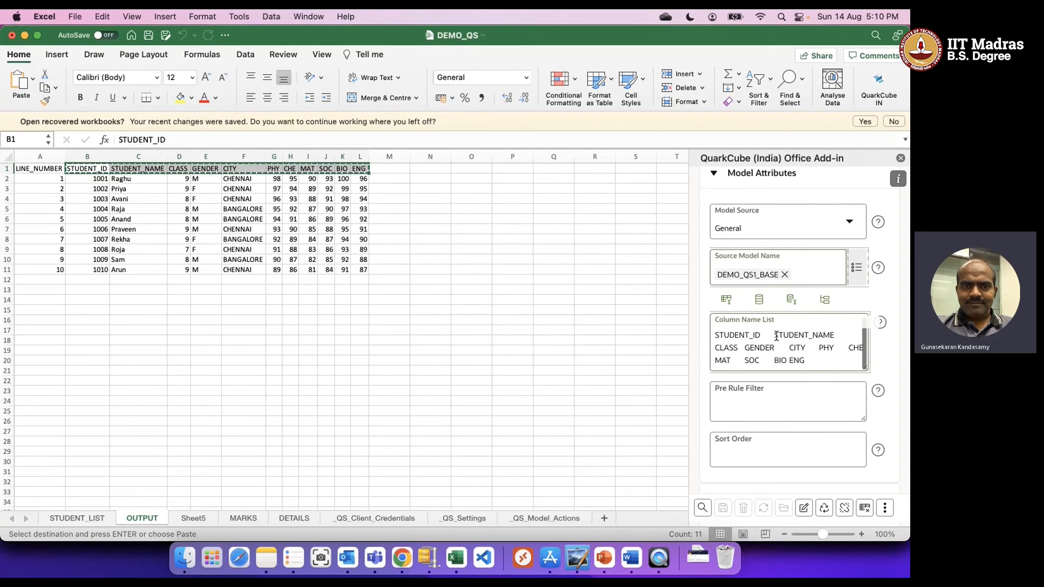
# Step: Separate the column names from STUDENT_ID to ENG in the Column Name List with commas and reload the model data into OUTPUT
pyautogui.click(776, 335)
pyautogui.press('BackSpace')
pyautogui.write(',')
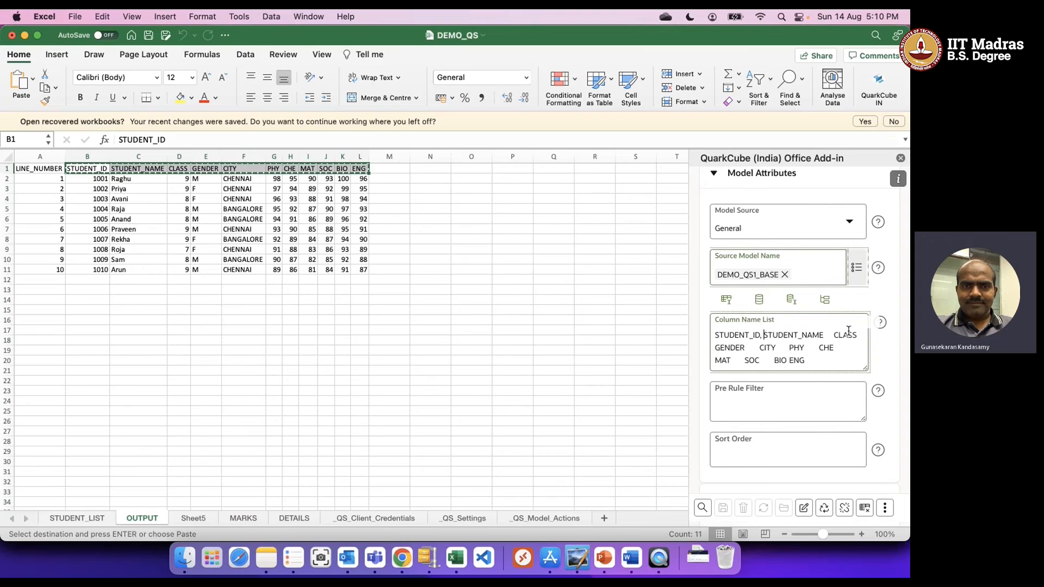
pyautogui.click(834, 335)
pyautogui.press('BackSpace')
pyautogui.write(',')
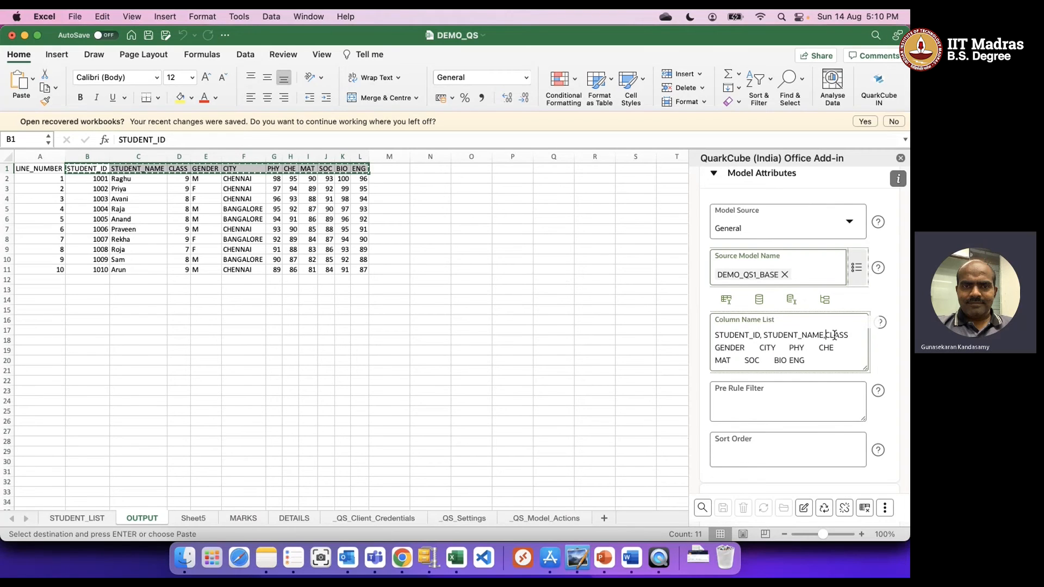
pyautogui.click(717, 349)
pyautogui.press('BackSpace')
pyautogui.write(',')
pyautogui.click(760, 349)
pyautogui.press('BackSpace')
pyautogui.write(',')
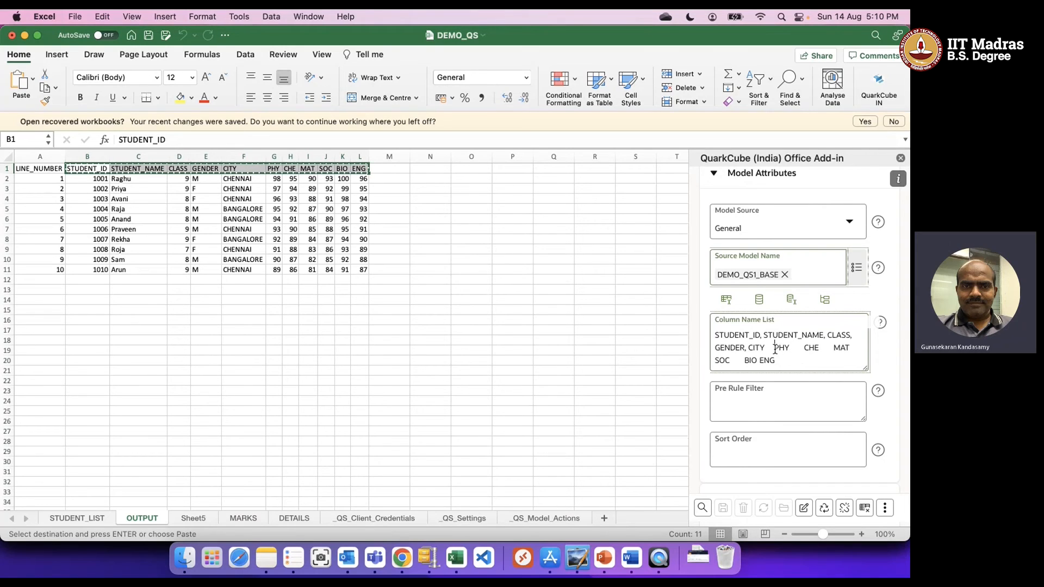
pyautogui.click(776, 349)
pyautogui.press('BackSpace')
pyautogui.write(',')
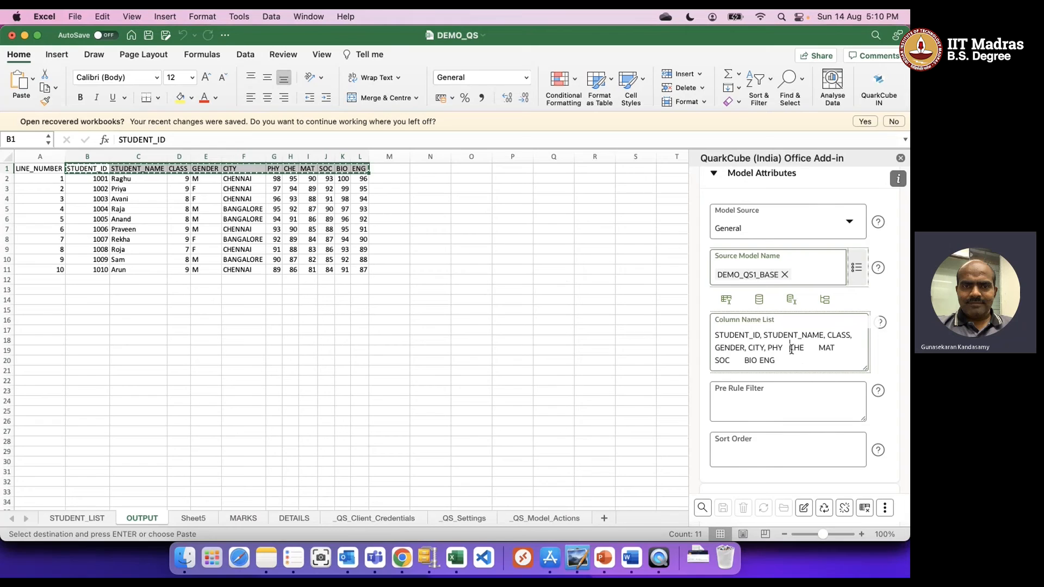
pyautogui.click(791, 349)
pyautogui.press('BackSpace')
pyautogui.write(',')
pyautogui.click(805, 349)
pyautogui.press('BackSpace')
pyautogui.write(',')
pyautogui.click(835, 350)
pyautogui.press('BackSpace')
pyautogui.write(',')
pyautogui.click(851, 349)
pyautogui.press('BackSpace')
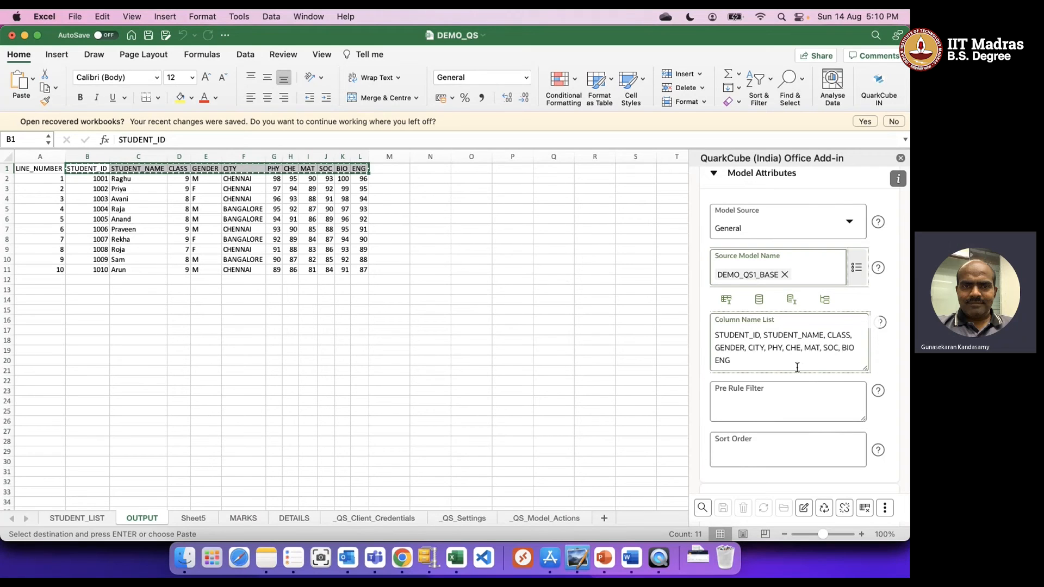
pyautogui.click(715, 361)
pyautogui.press('BackSpace')
pyautogui.write(',')
pyautogui.click(864, 508)
pyautogui.click(702, 508)
# Step: Remove ENG from the Column Name List, clear the OUTPUT sheet and reload the model data
pyautogui.click(753, 365)
pyautogui.press('BackSpace')
pyautogui.press('BackSpace')
pyautogui.press('BackSpace')
pyautogui.press('BackSpace')
pyautogui.press('BackSpace')
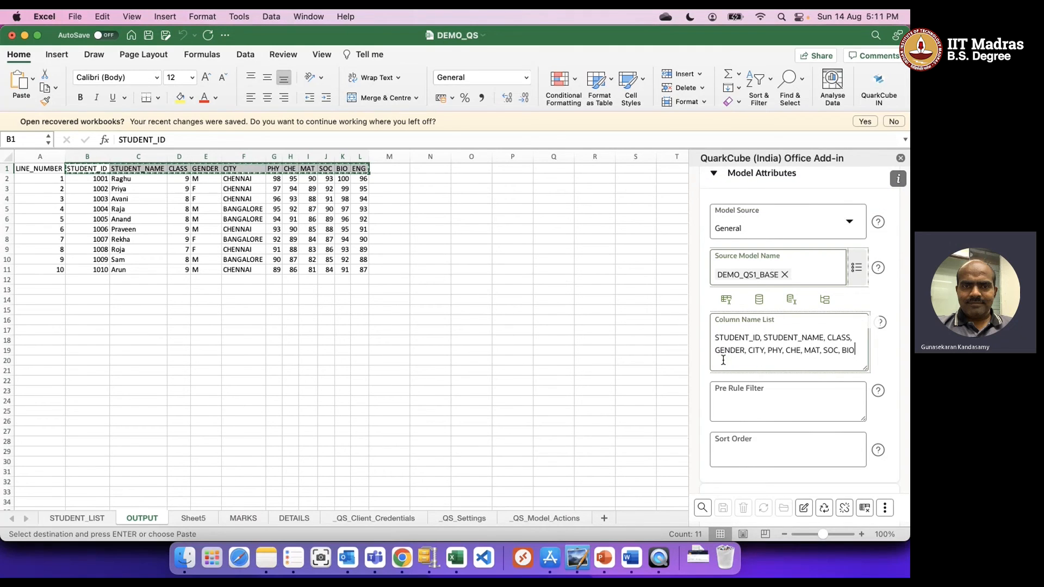
pyautogui.click(864, 508)
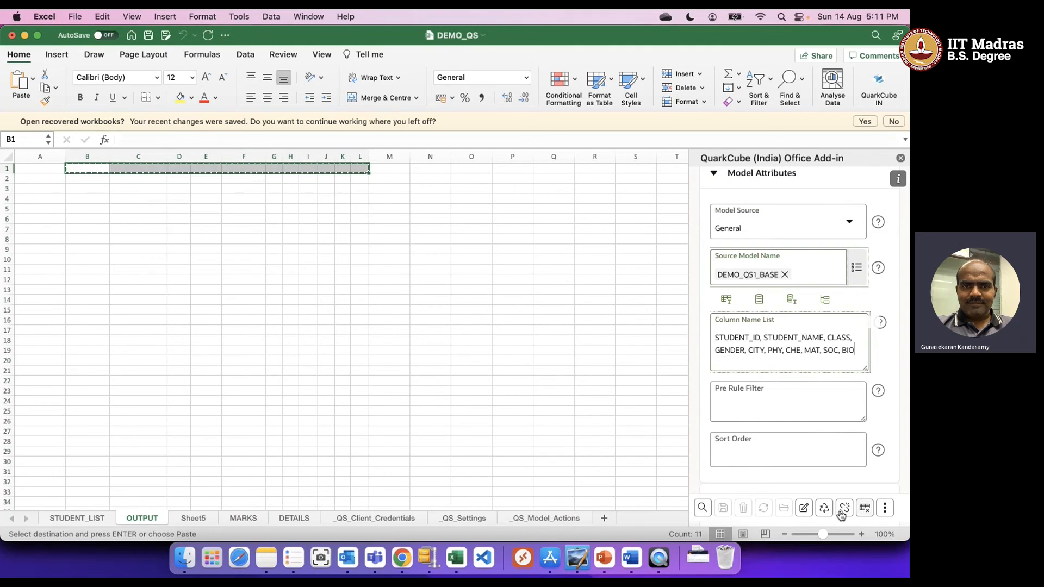
pyautogui.click(702, 508)
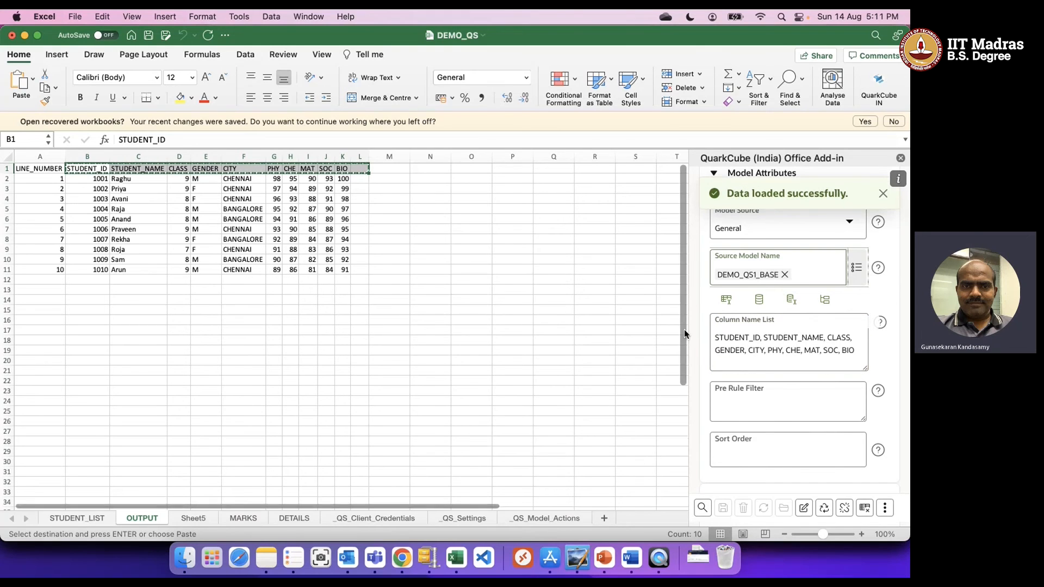
# Step: Add ENG back to the end of the Column Name List and reload the data into the cleared OUTPUT sheet
pyautogui.click(858, 352)
pyautogui.write(',')
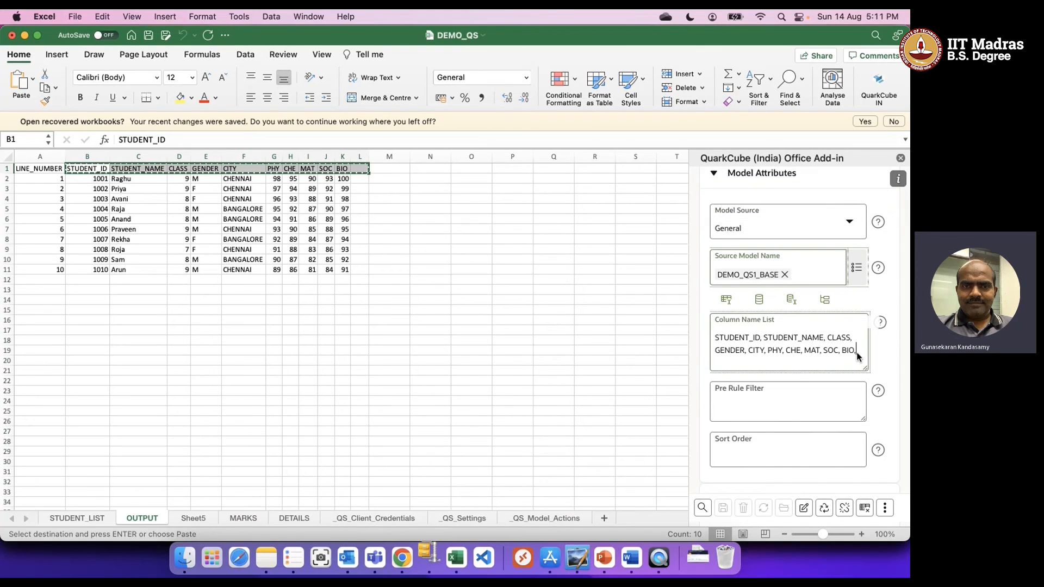
pyautogui.write(' ENG')
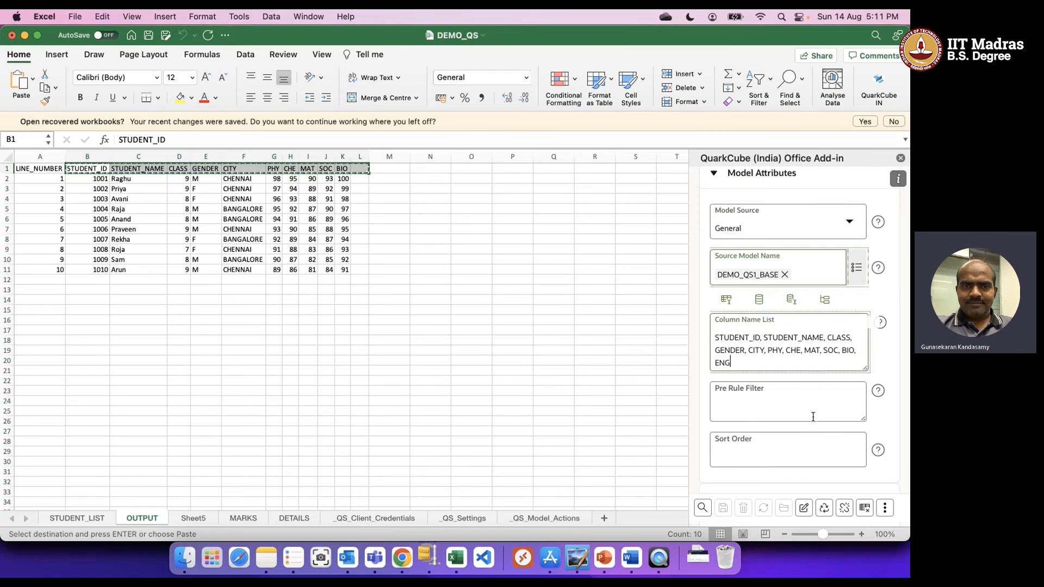
pyautogui.click(865, 508)
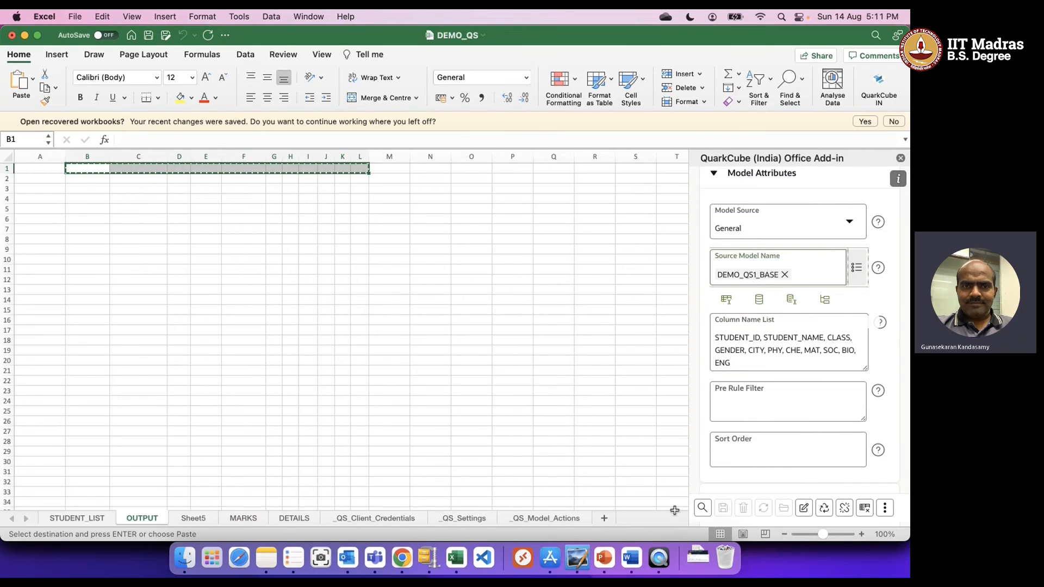
pyautogui.click(708, 508)
# Step: Copy the full Column Name List into the Dimensions field of the rule attributes
pyautogui.click(782, 416)
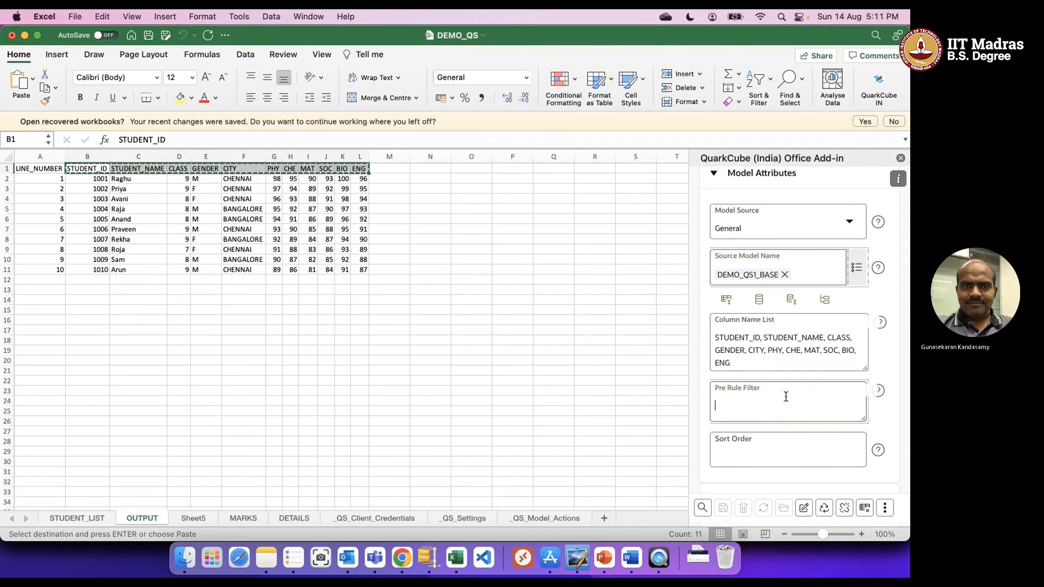
pyautogui.scroll(-1, 786, 397)
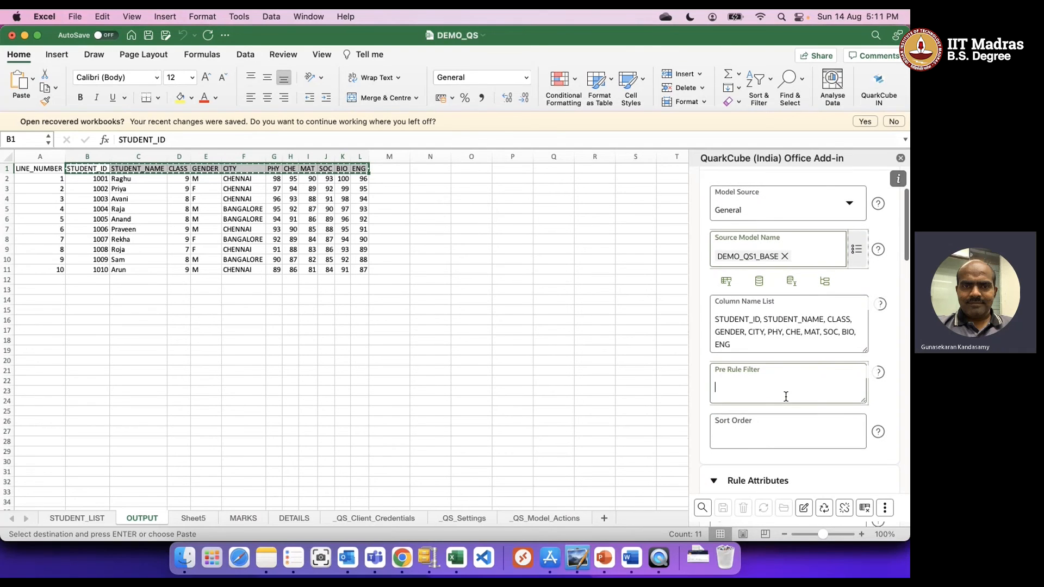
pyautogui.scroll(-3, 786, 397)
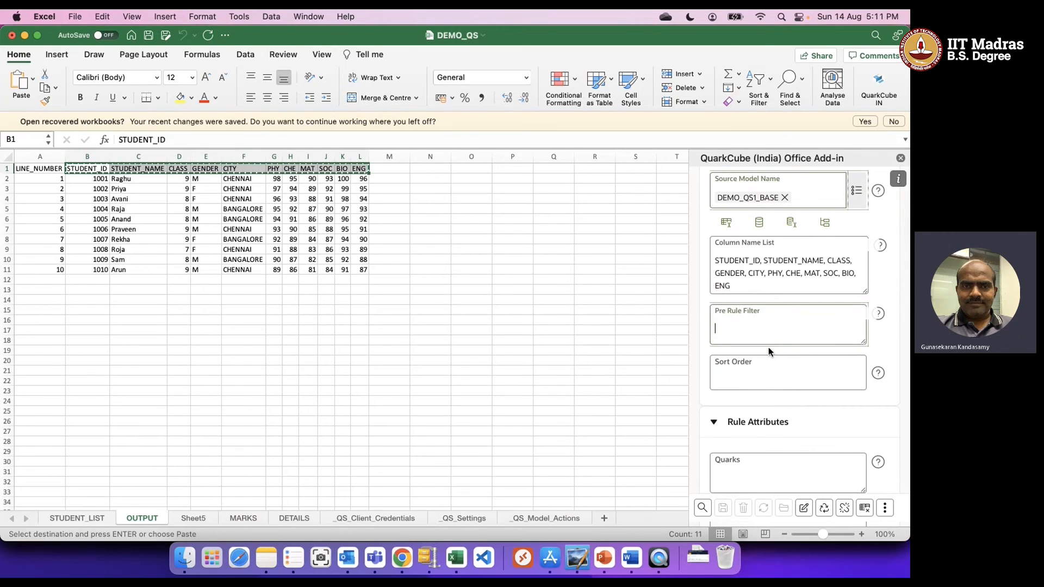
pyautogui.moveTo(741, 285); pyautogui.dragTo(697, 254)
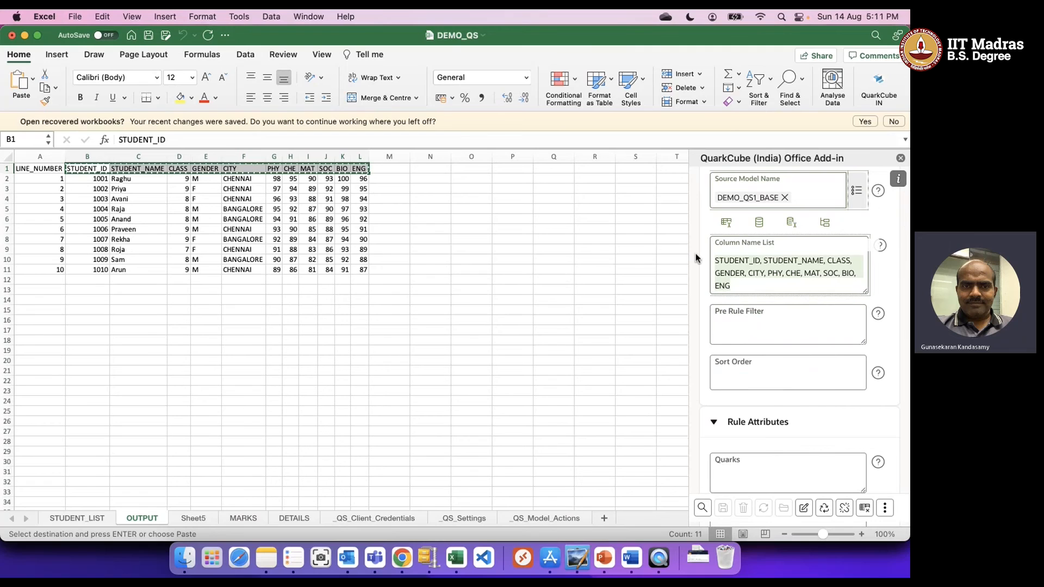
pyautogui.press('super+c')
pyautogui.scroll(-10, 751, 368)
pyautogui.click(748, 321)
pyautogui.press('super+v')
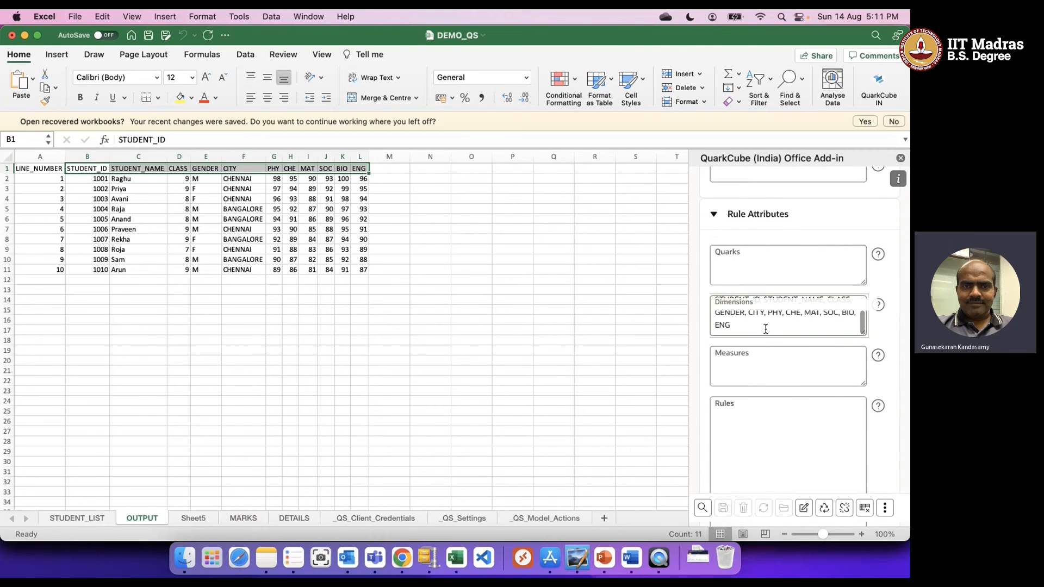
# Step: Move PHY, CHE, MAT, SOC, BIO, ENG from Dimensions to Measures, ending Dimensions at CITY without a trailing comma
pyautogui.moveTo(768, 316); pyautogui.dragTo(773, 324)
pyautogui.press('BackSpace')
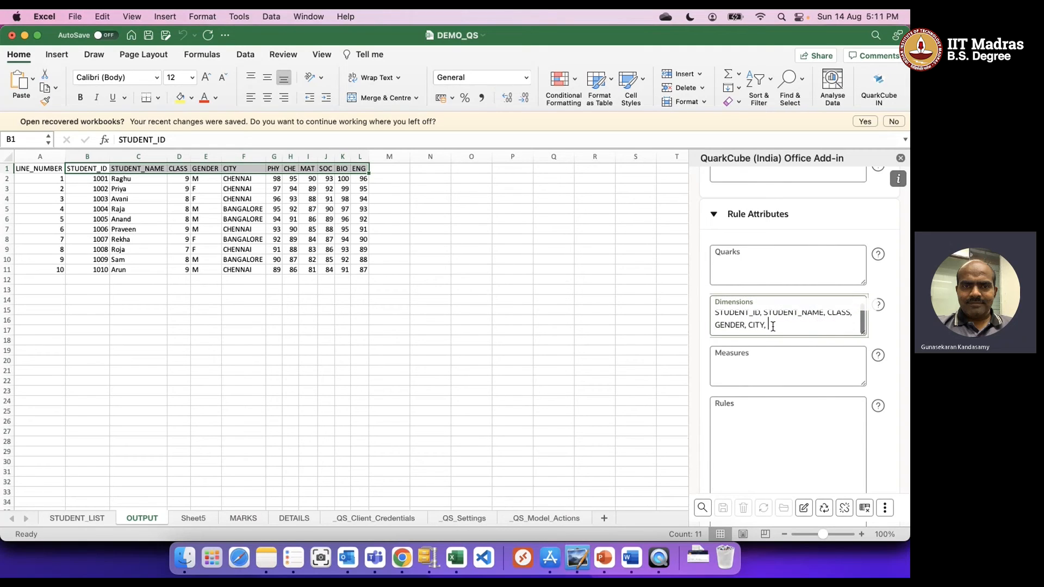
pyautogui.click(764, 368)
pyautogui.press('super+v')
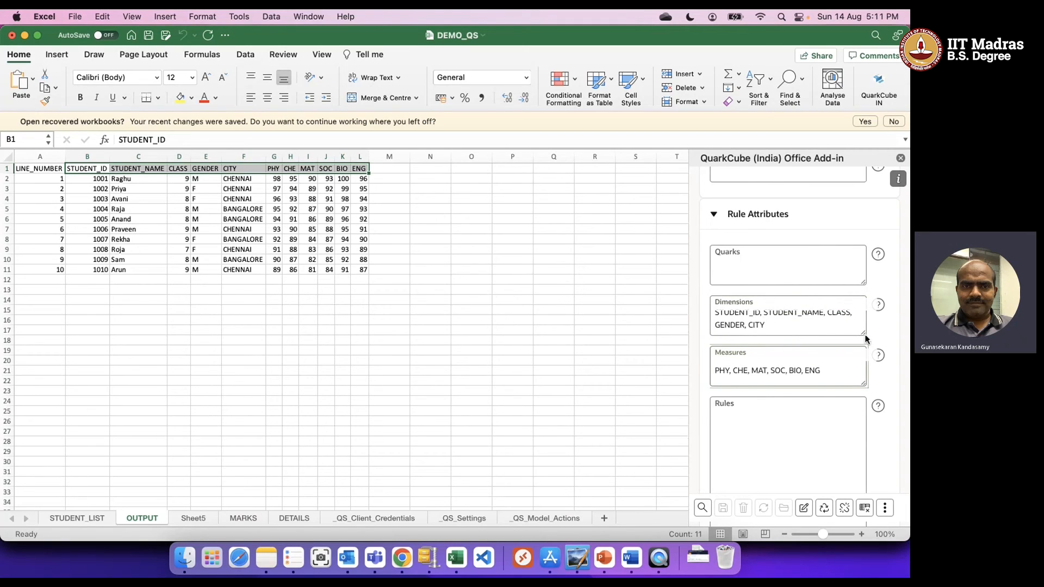
pyautogui.moveTo(865, 336); pyautogui.dragTo(865, 349)
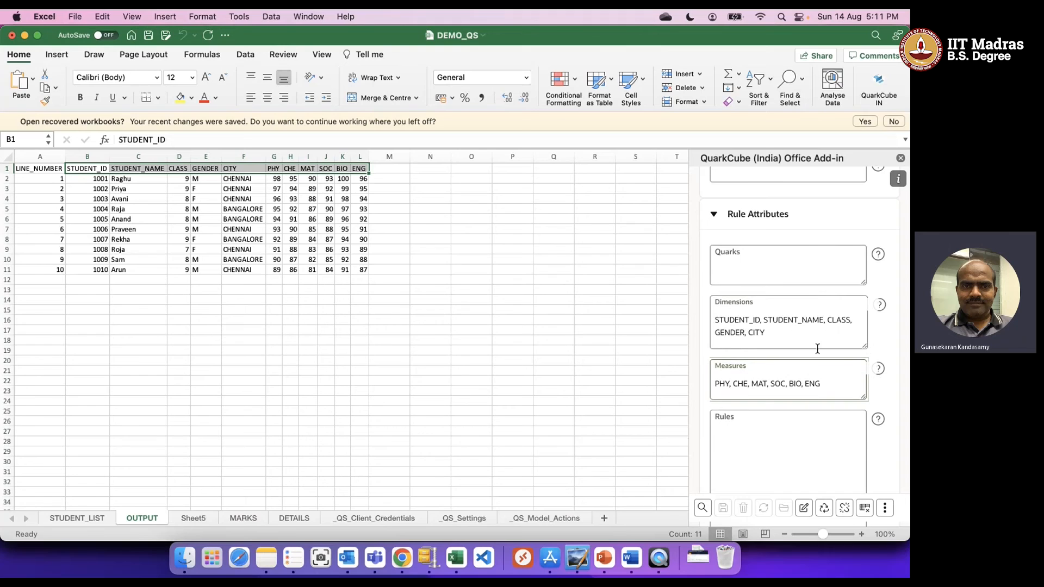
pyautogui.click(790, 340)
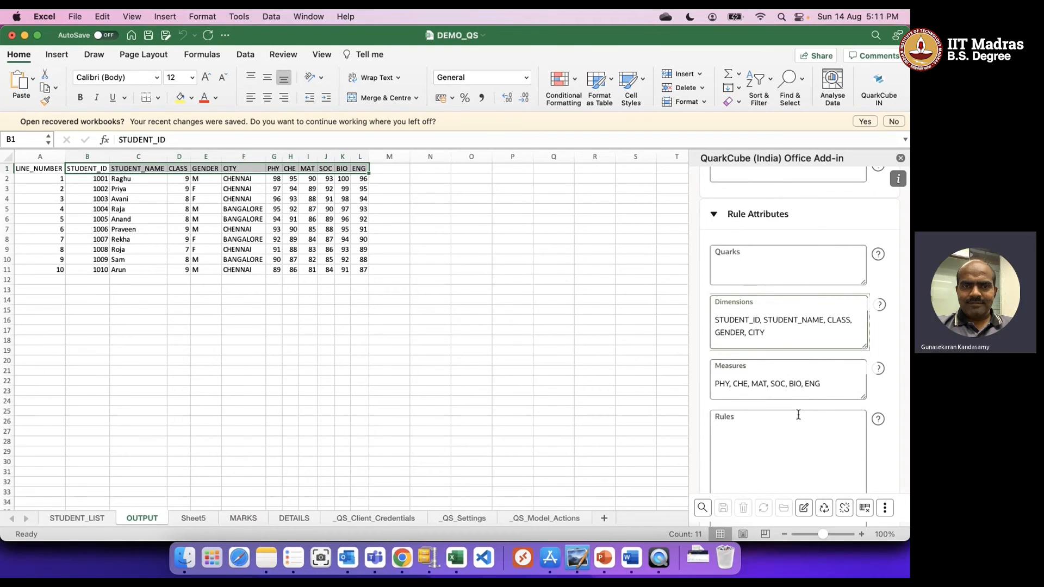
# Step: Reload the model data into the OUTPUT sheet with the dimensions and measures defined
pyautogui.click(798, 433)
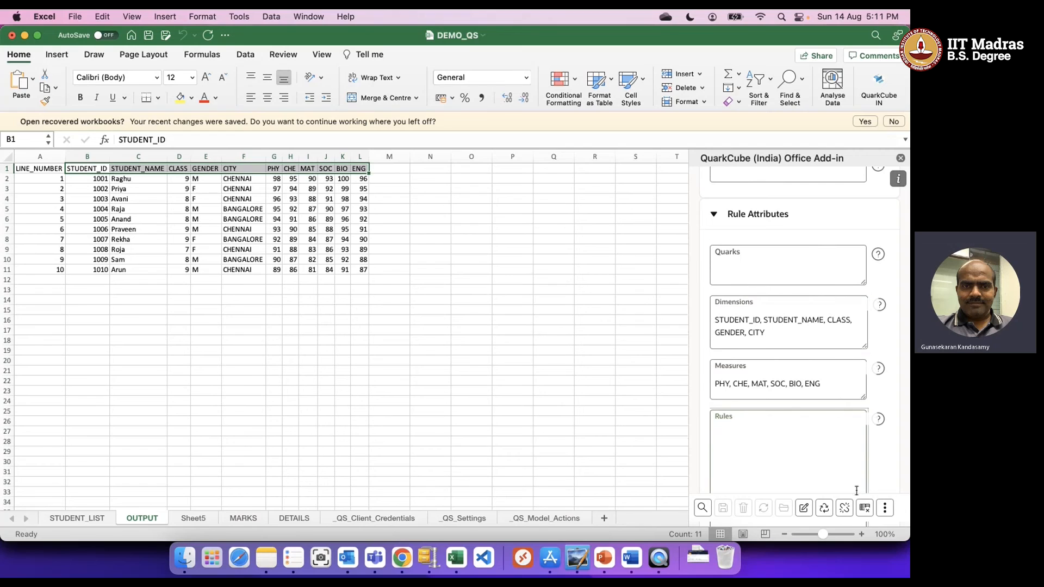
pyautogui.click(866, 510)
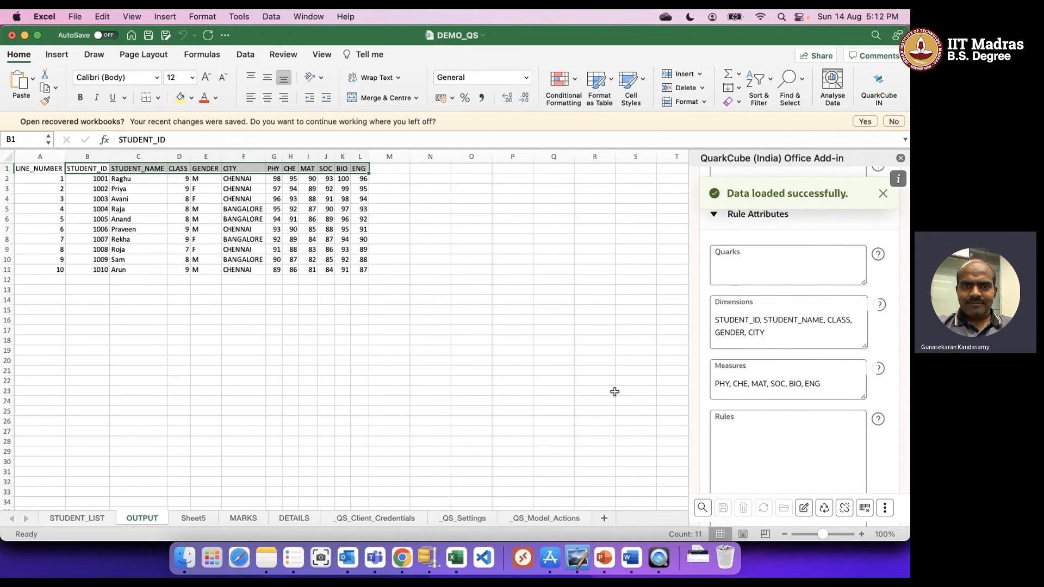
pyautogui.click(794, 435)
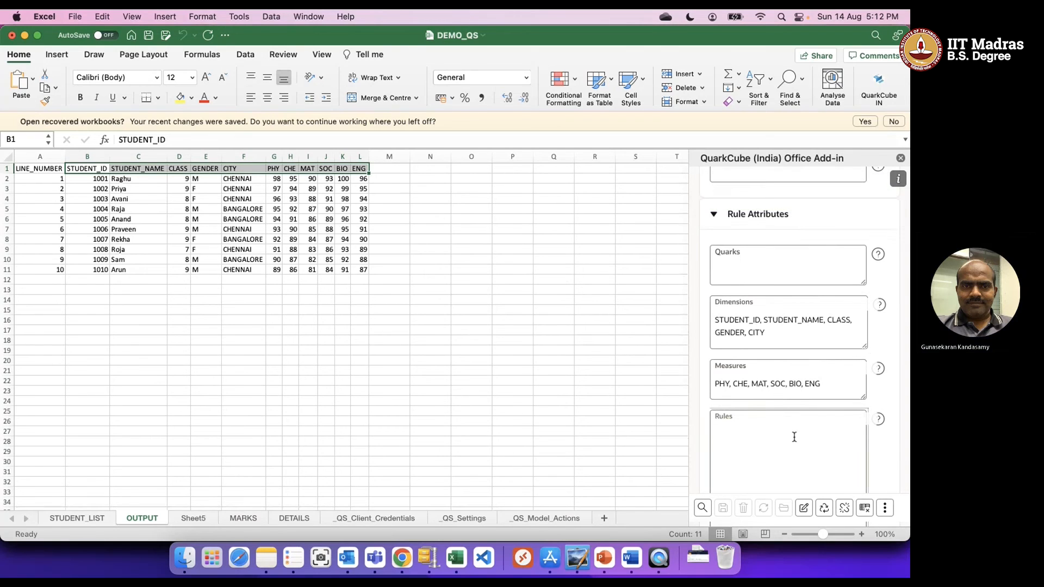
# Step: Add a D-DELETE action in row 10 of the _QS_Model_Actions sheet with IS_EXECUTE YES and MODEL_TYPE USER
pyautogui.click(543, 518)
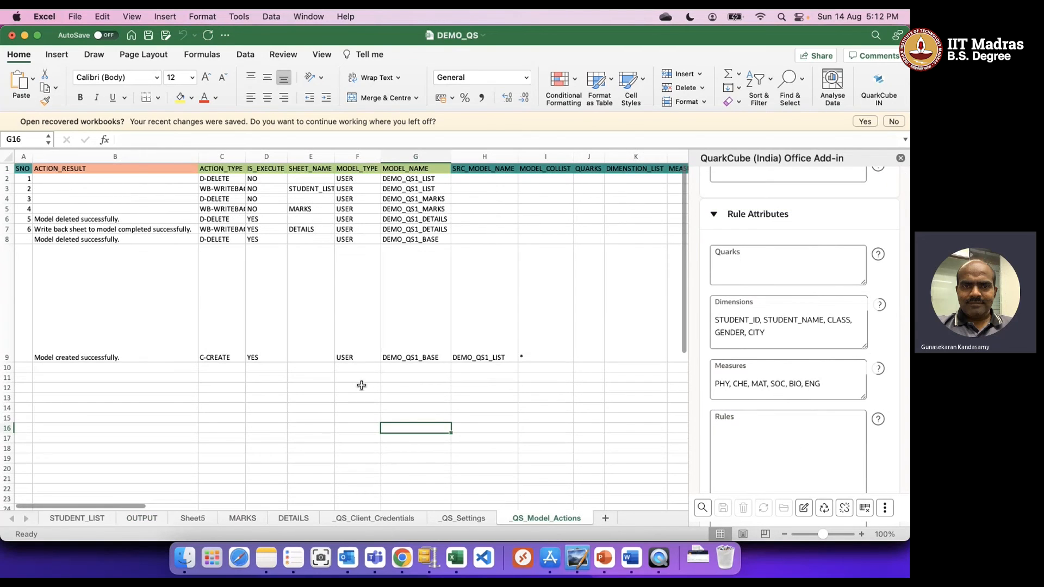
pyautogui.click(240, 368)
pyautogui.click(250, 366)
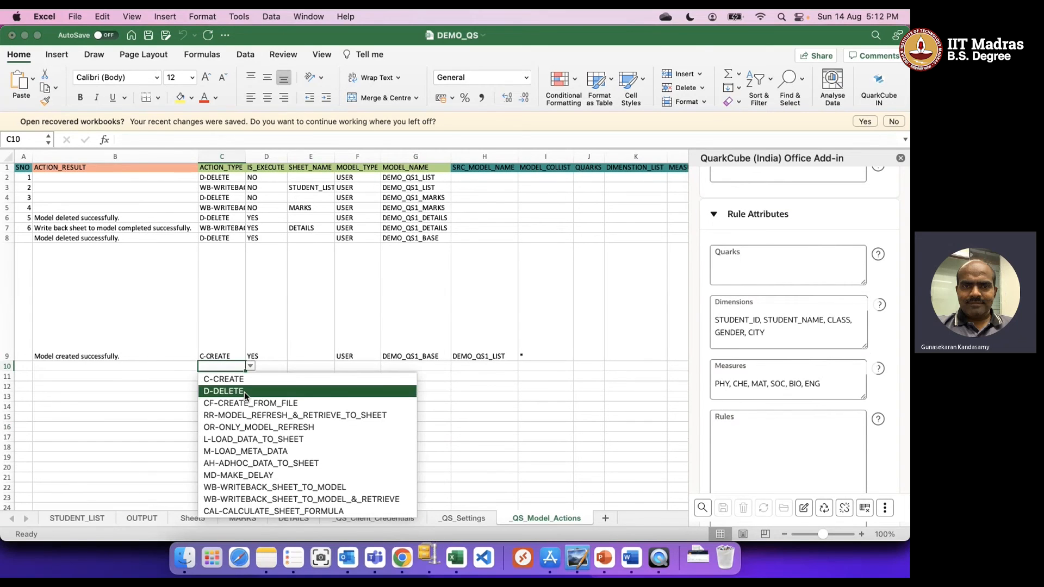
pyautogui.click(245, 392)
pyautogui.click(277, 369)
pyautogui.click(294, 366)
pyautogui.click(256, 376)
pyautogui.click(353, 368)
pyautogui.click(385, 366)
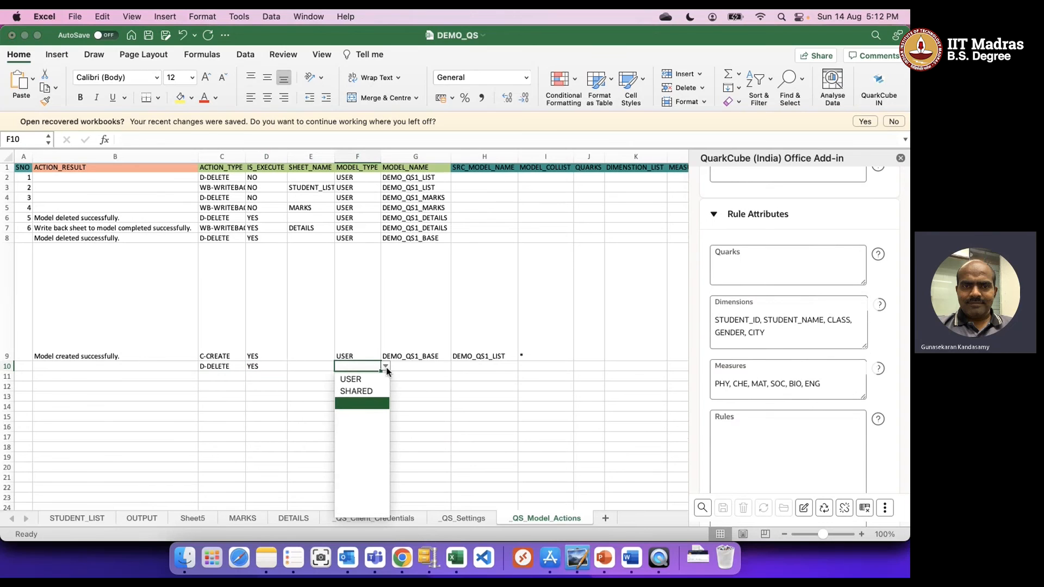
pyautogui.click(355, 375)
# Step: Copy the model name from row 9 into row 10 and change it to DEMO_QS1_1
pyautogui.click(413, 360)
pyautogui.press('super+c')
pyautogui.press('Down')
pyautogui.press('super+v')
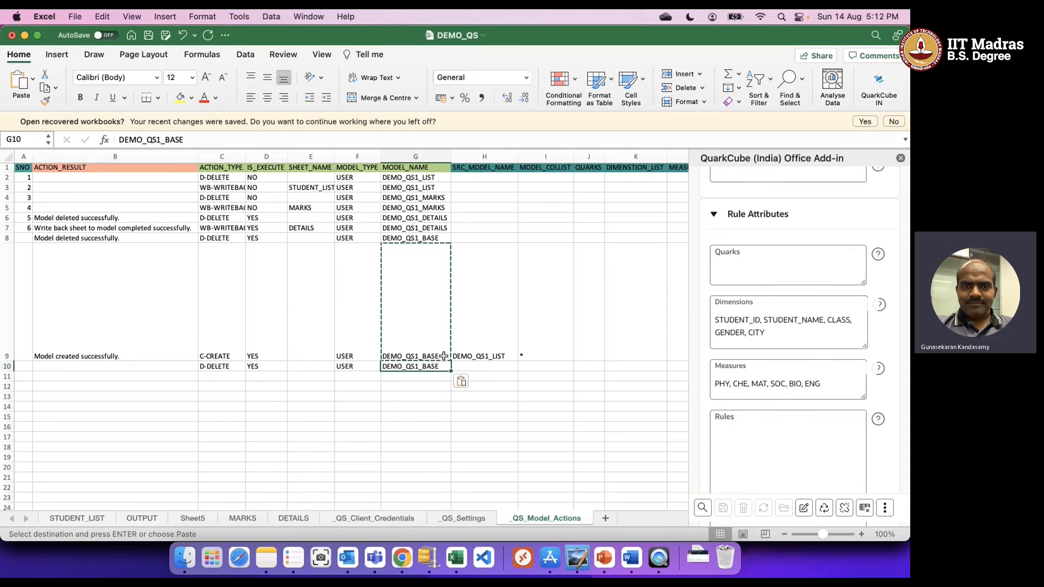
pyautogui.click(214, 139)
pyautogui.press('BackSpace')
pyautogui.press('BackSpace')
pyautogui.press('BackSpace')
pyautogui.press('BackSpace')
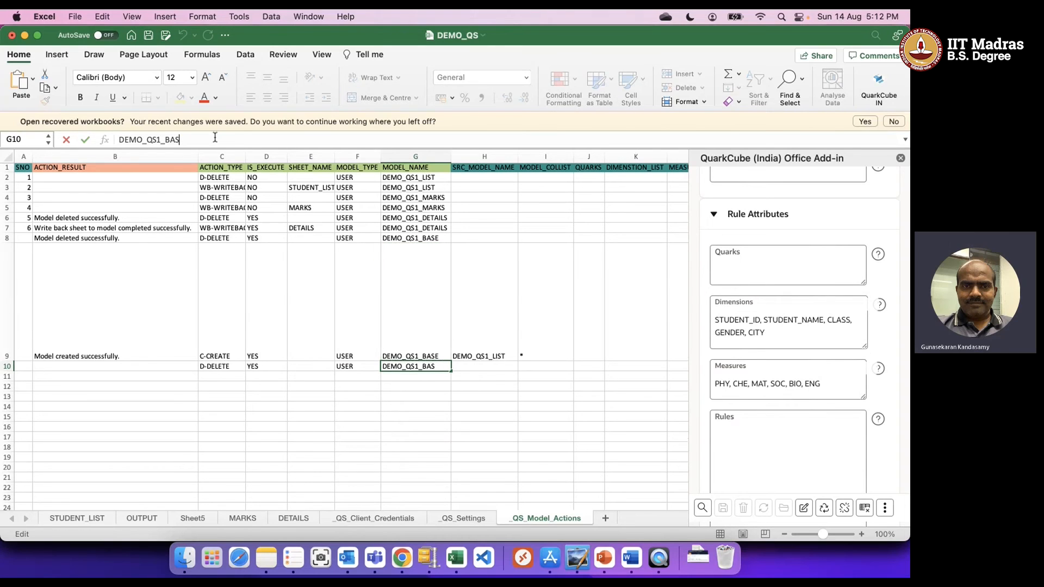
pyautogui.press('Return')
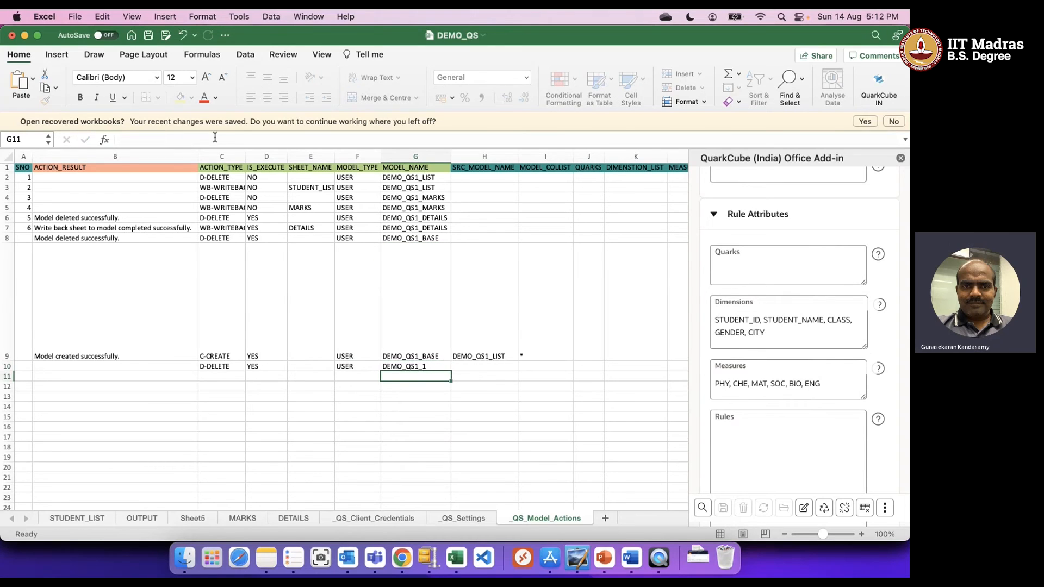
# Step: Add a C-CREATE action for DEMO_QS1_1 in row 11, copying the YES and USER settings and model name from row 10
pyautogui.press('Up')
pyautogui.hotkey('shift', 'Left')
pyautogui.hotkey('shift', 'Left')
pyautogui.hotkey('shift', 'Left')
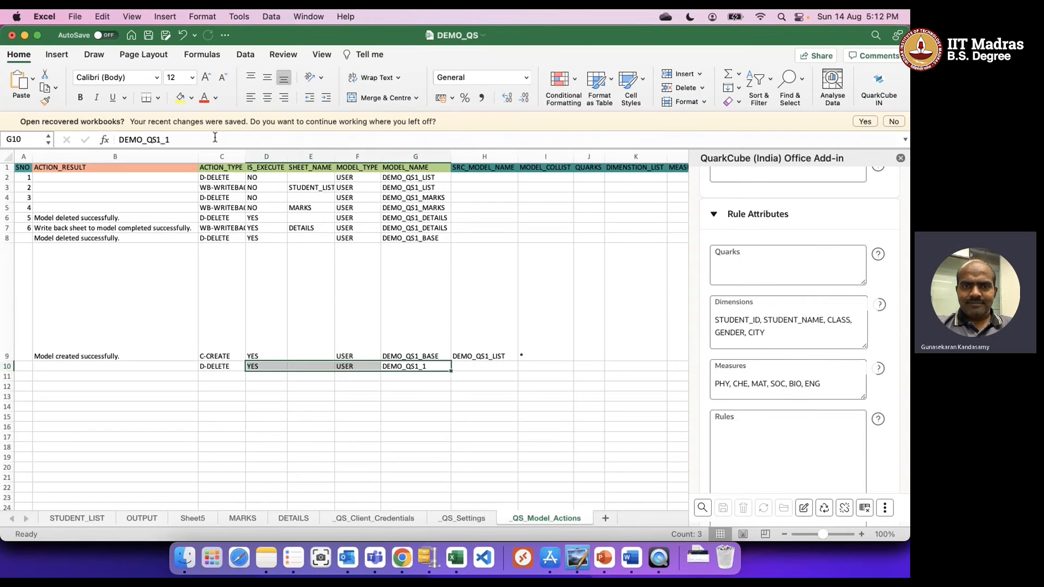
pyautogui.press('super+c')
pyautogui.press('Down')
pyautogui.press('super+v')
pyautogui.press('super+z')
pyautogui.press('Left')
pyautogui.press('Left')
pyautogui.press('Left')
pyautogui.press('super+v')
pyautogui.press('Left')
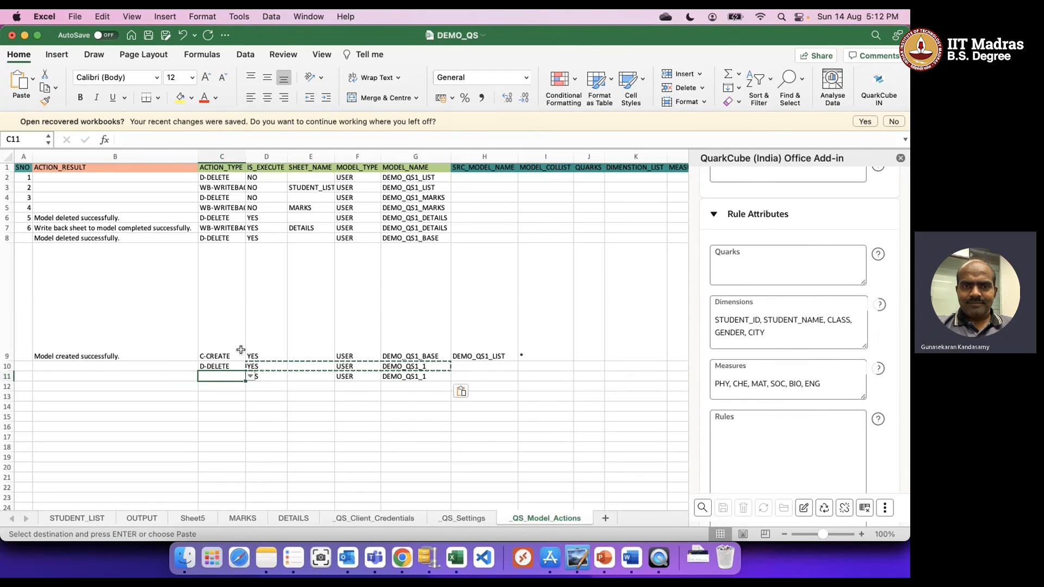
pyautogui.click(249, 376)
pyautogui.click(241, 389)
# Step: Set SRC_MODEL_NAME of the C-CREATE action in row 11 to DEMO_QS1_BASE, copied from the row 9 model name
pyautogui.click(430, 377)
pyautogui.click(485, 374)
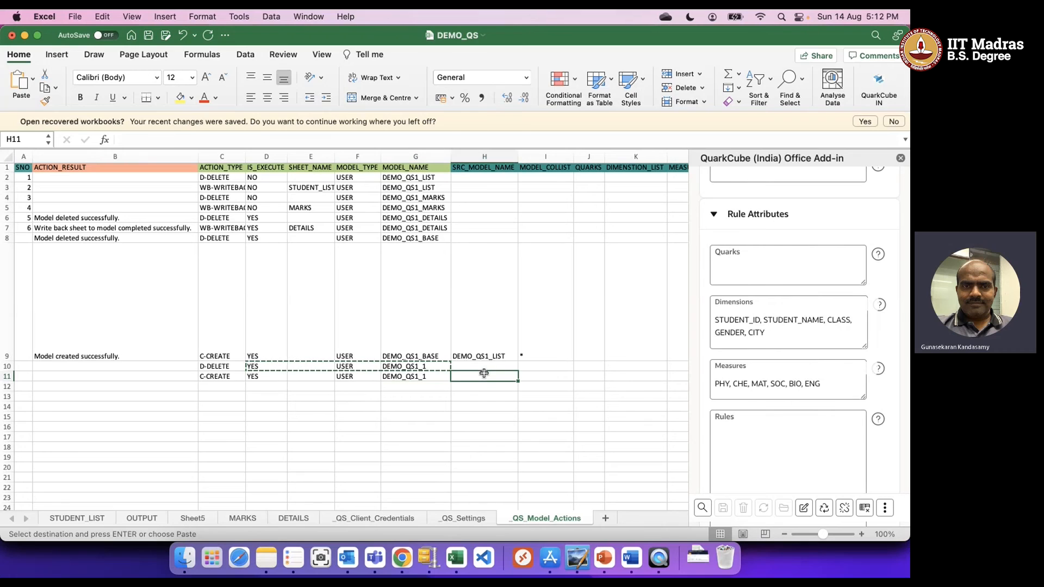
pyautogui.click(429, 345)
pyautogui.press('super+c')
pyautogui.press('Down')
pyautogui.press('Down')
pyautogui.press('Right')
pyautogui.press('super+v')
# Step: Copy the add-in's Column Name List, STUDENT_ID to ENG, into the MODEL_COLLIST cell of row 11
pyautogui.press('Right')
pyautogui.scroll(5, 771, 314)
pyautogui.moveTo(731, 277); pyautogui.dragTo(706, 245)
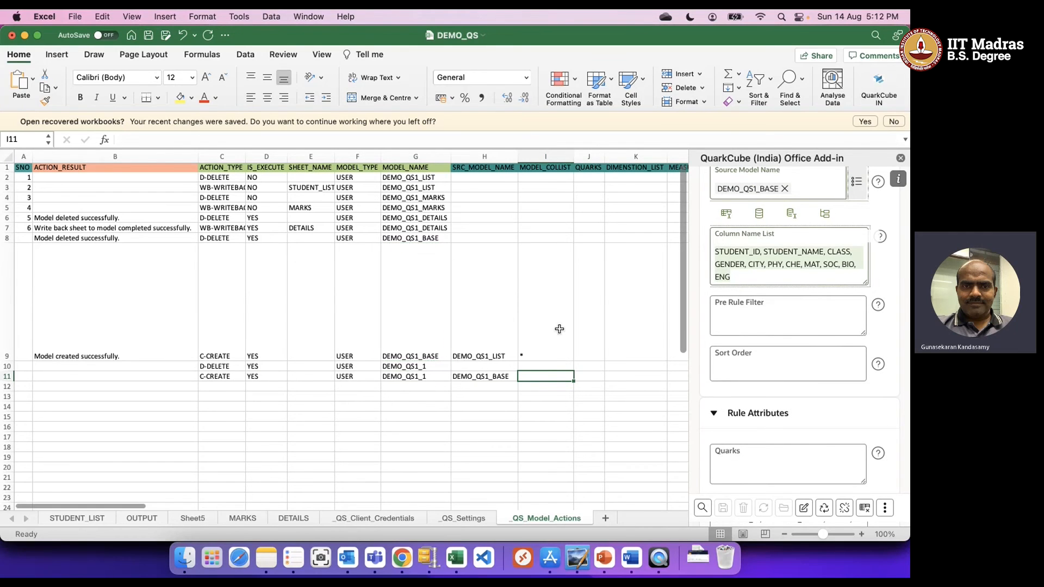
pyautogui.doubleClick(548, 376)
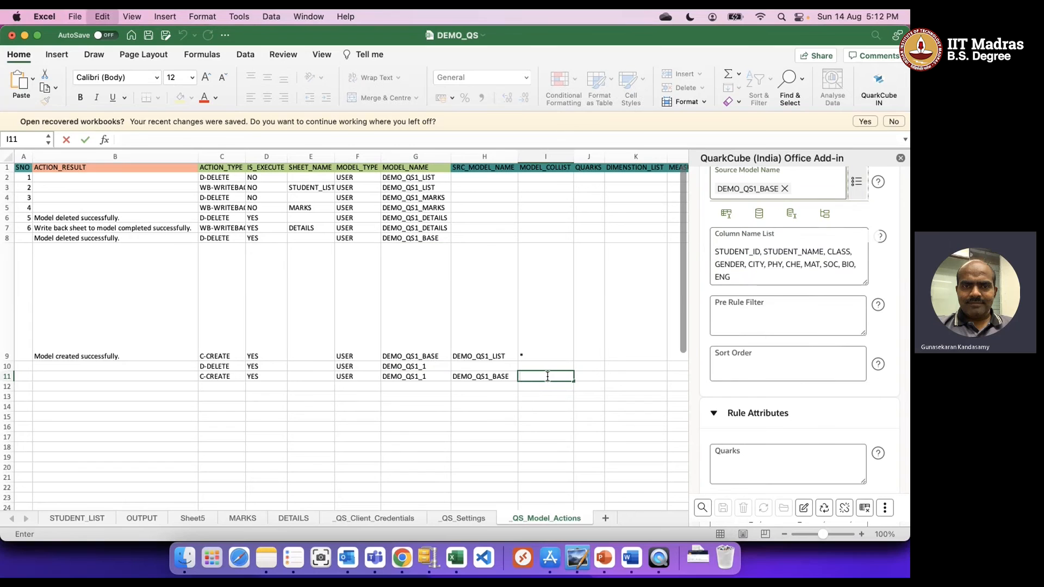
pyautogui.press('super+v')
pyautogui.press('Return')
pyautogui.click(555, 377)
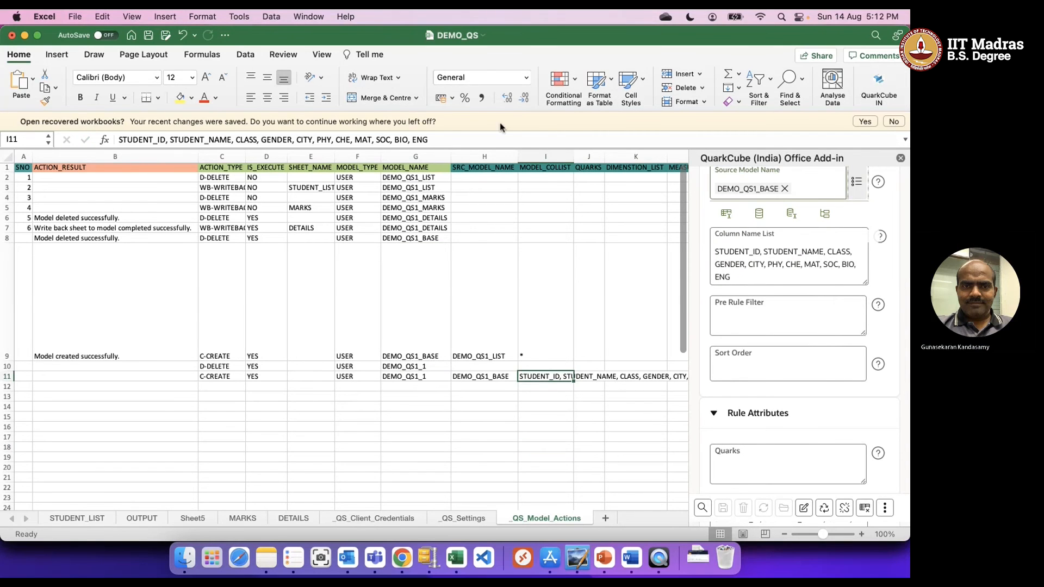
# Step: Wrap the MODEL_COLLIST text in row 11 and copy the add-in's Dimensions, STUDENT_ID to CITY, into DIMENSTION_LIST as wrapped text
pyautogui.click(376, 78)
pyautogui.click(583, 412)
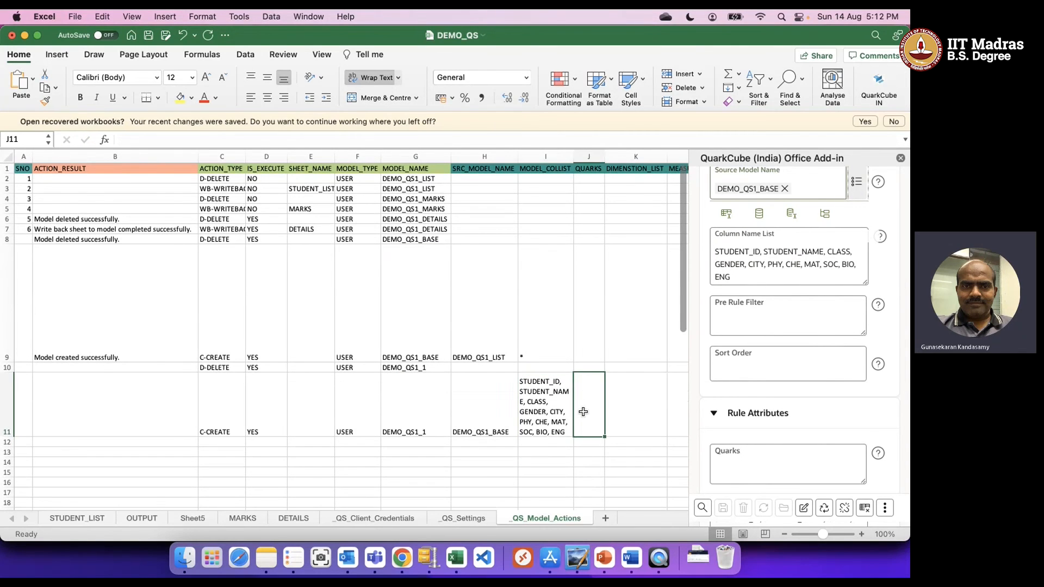
pyautogui.hscroll(2, 583, 411)
pyautogui.scroll(-5, 825, 420)
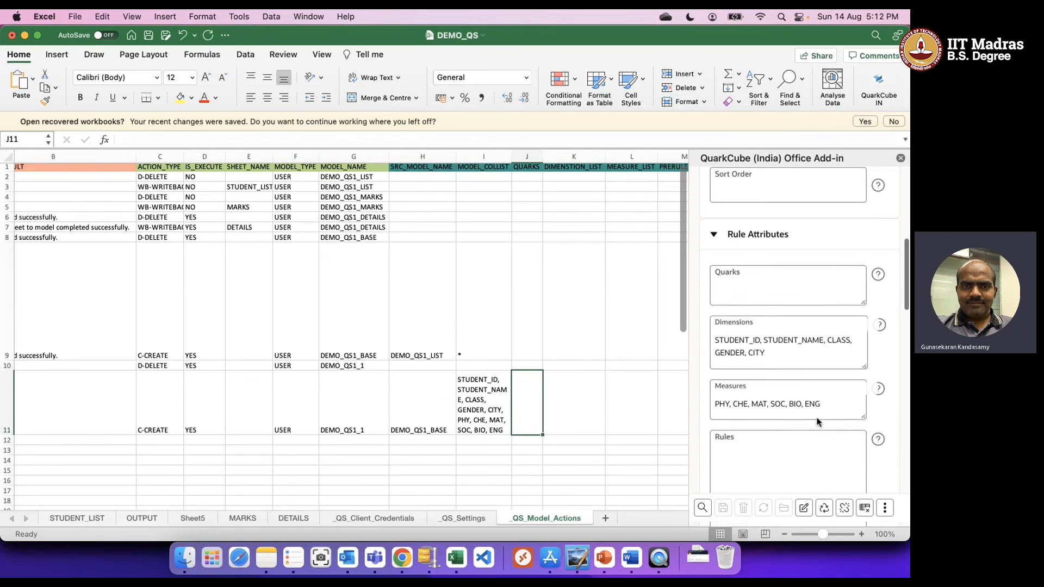
pyautogui.moveTo(766, 348); pyautogui.dragTo(705, 332)
pyautogui.press('super+c')
pyautogui.click(575, 397)
pyautogui.press('super+v')
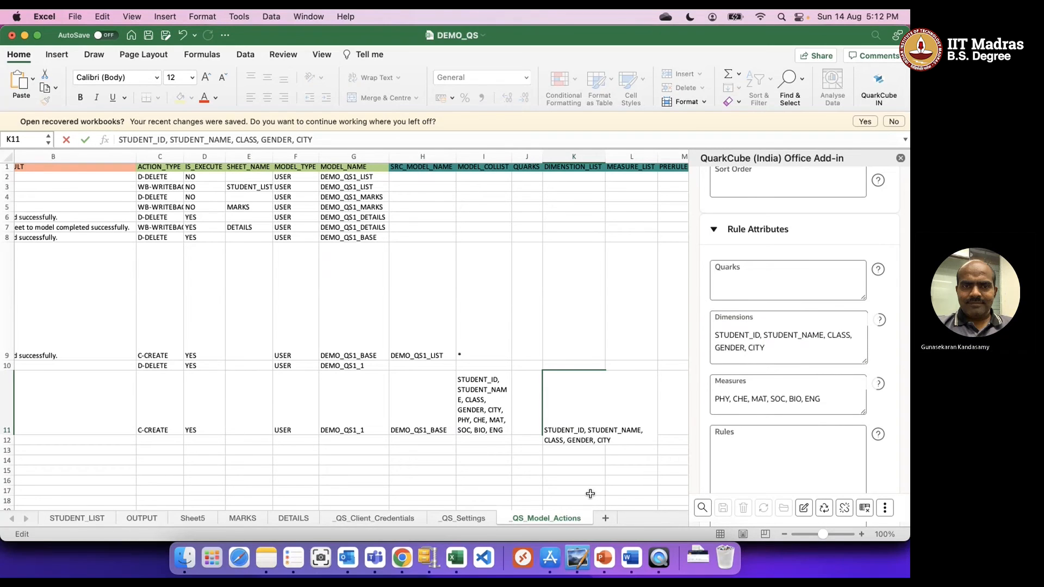
pyautogui.press('Return')
pyautogui.click(570, 415)
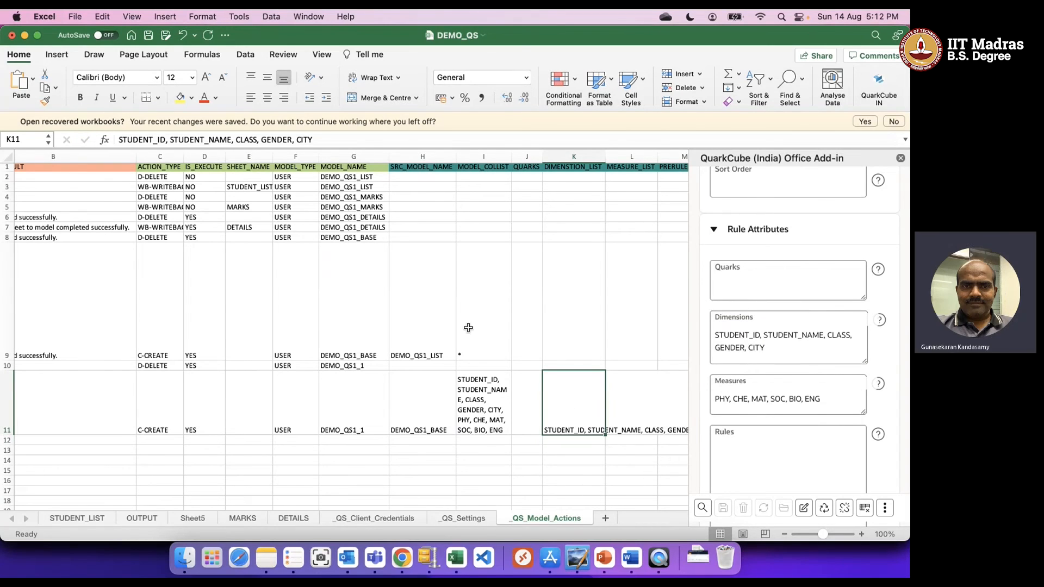
pyautogui.click(382, 77)
# Step: Copy the add-in's Measures, PHY to ENG, into the MEASURE_LIST cell of row 11 and wrap its text
pyautogui.click(634, 403)
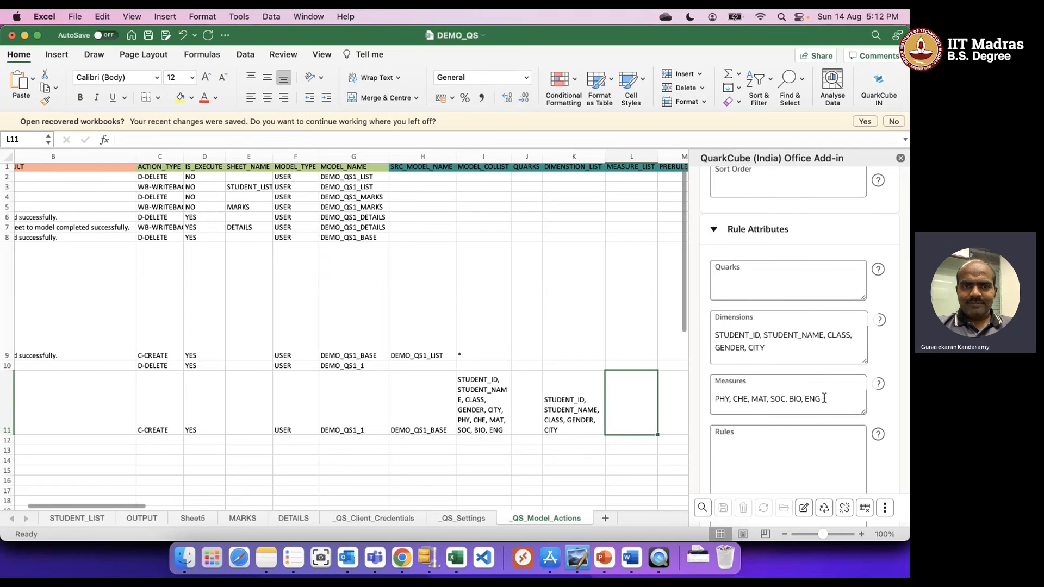
pyautogui.moveTo(824, 398); pyautogui.dragTo(712, 399)
pyautogui.press('super+c')
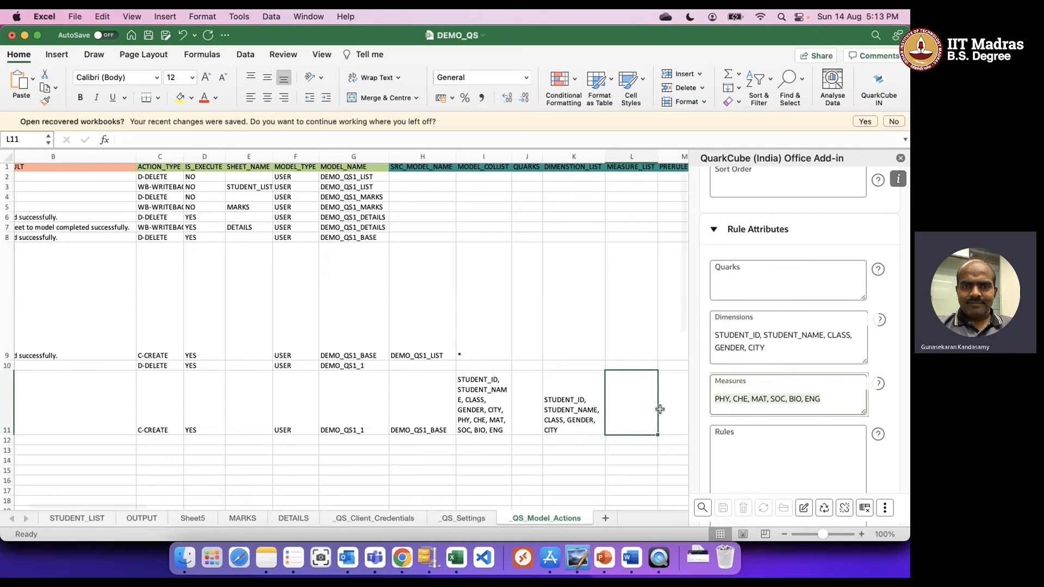
pyautogui.doubleClick(637, 401)
pyautogui.press('super+v')
pyautogui.click(640, 481)
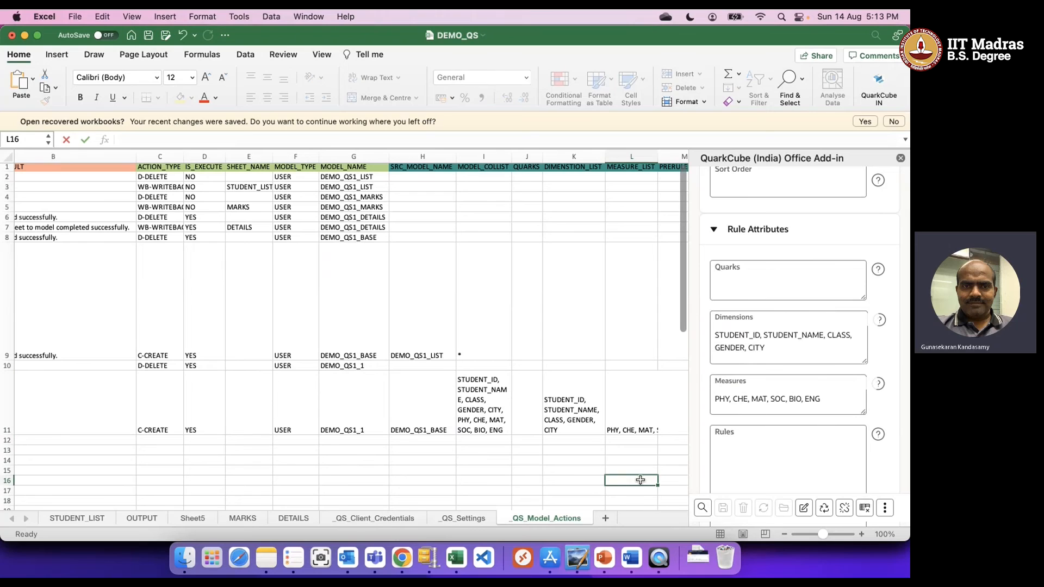
pyautogui.click(631, 399)
pyautogui.click(376, 79)
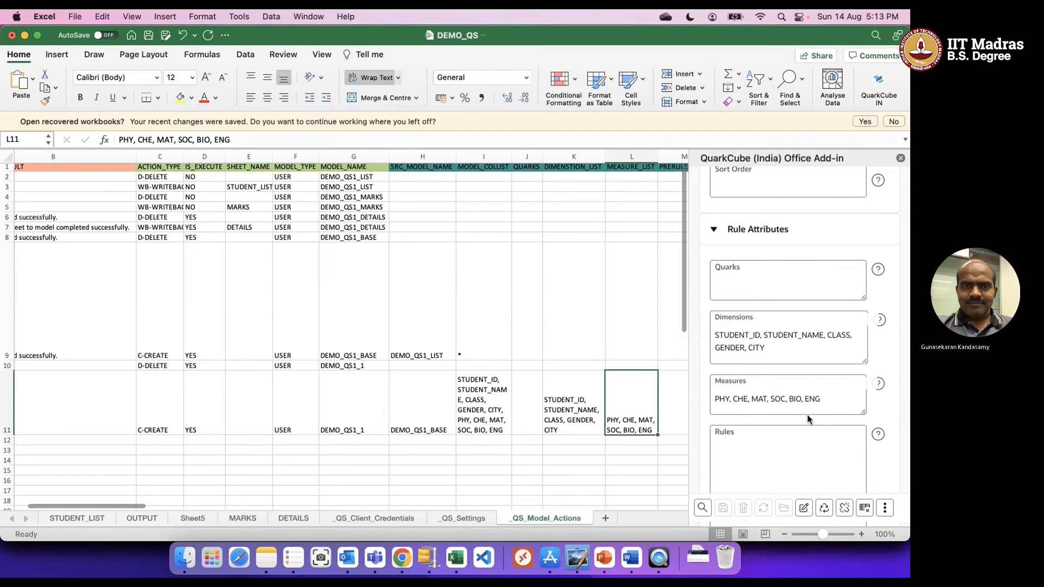
# Step: Review the add-in's remaining attributes and the entries of the DEMO_QS1_1 create action in row 11
pyautogui.scroll(-10, 808, 420)
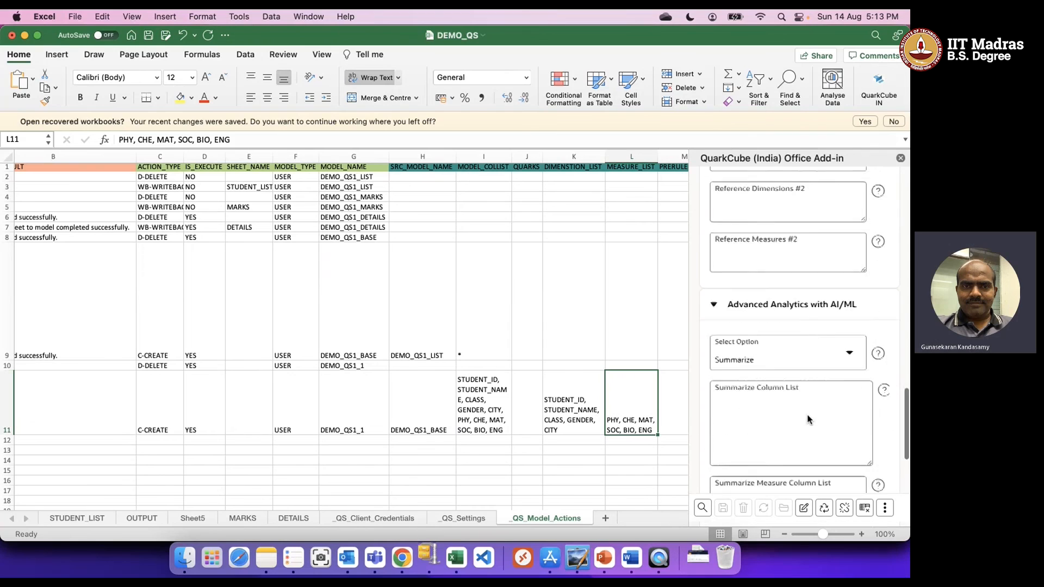
pyautogui.scroll(-10, 808, 420)
pyautogui.scroll(12, 808, 416)
pyautogui.scroll(3, 809, 424)
pyautogui.click(518, 399)
pyautogui.click(480, 400)
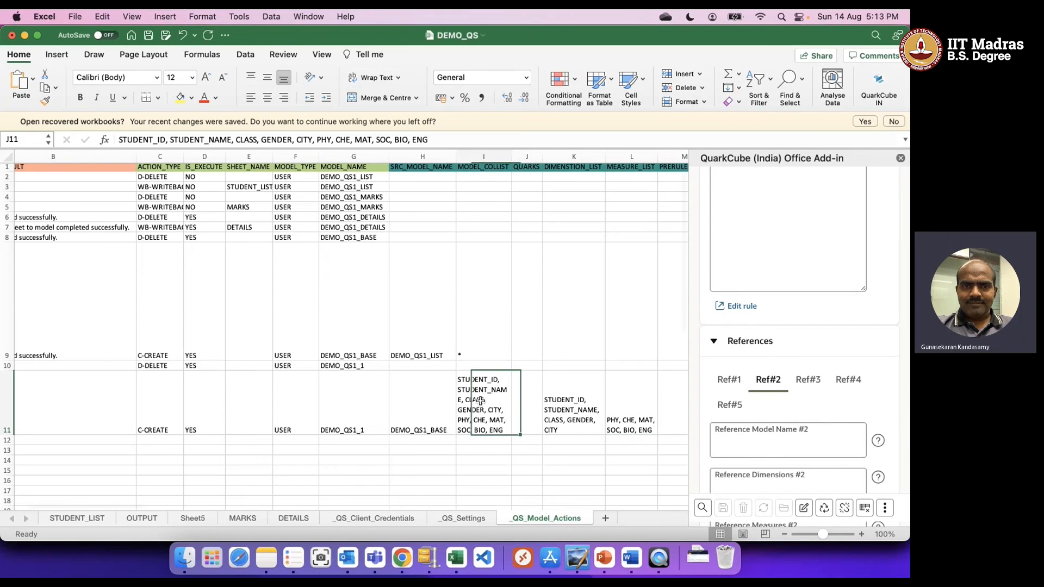
pyautogui.click(359, 419)
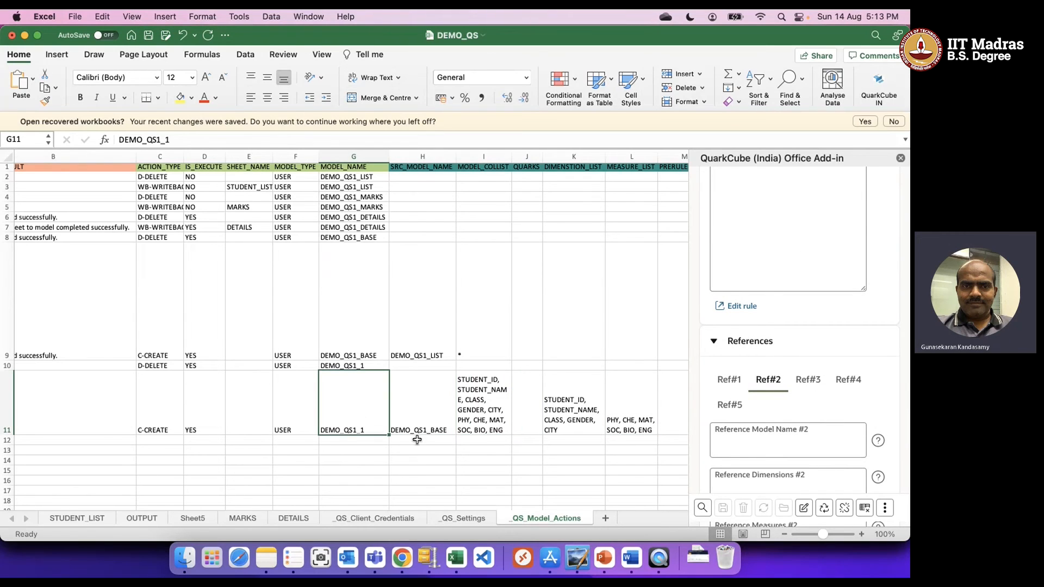
pyautogui.hscroll(-5, 379, 429)
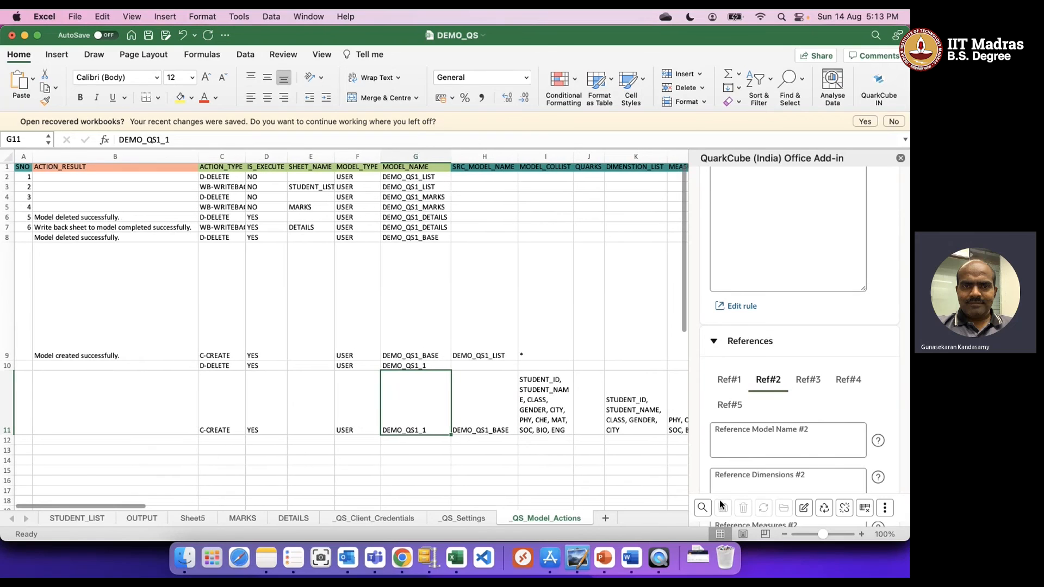
# Step: Set IS_EXECUTE to NO for the actions in rows 6 to 9 and execute the model actions
pyautogui.click(283, 218)
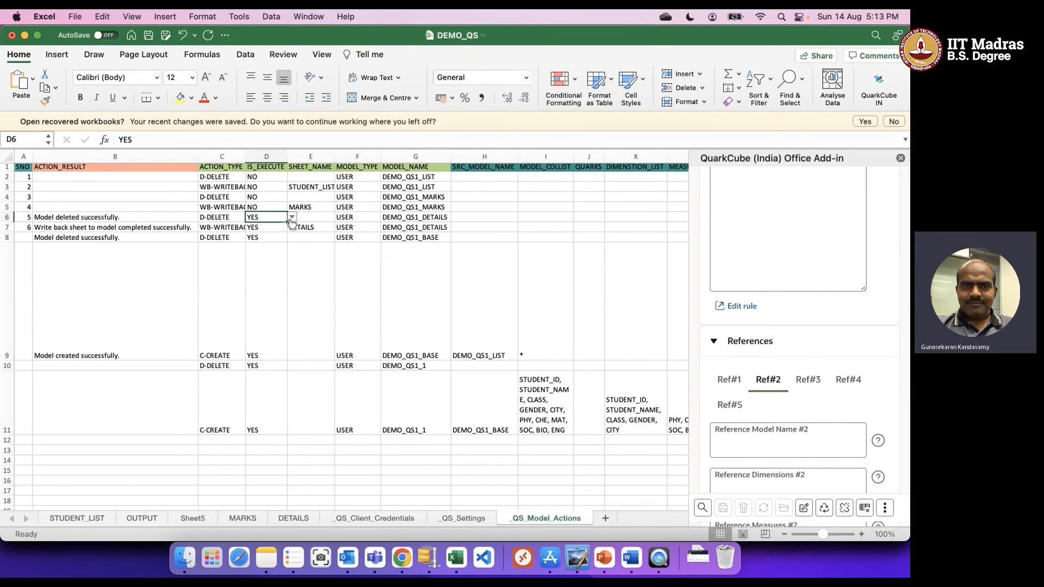
pyautogui.click(292, 217)
pyautogui.click(270, 237)
pyautogui.moveTo(286, 222); pyautogui.dragTo(307, 340)
pyautogui.click(318, 332)
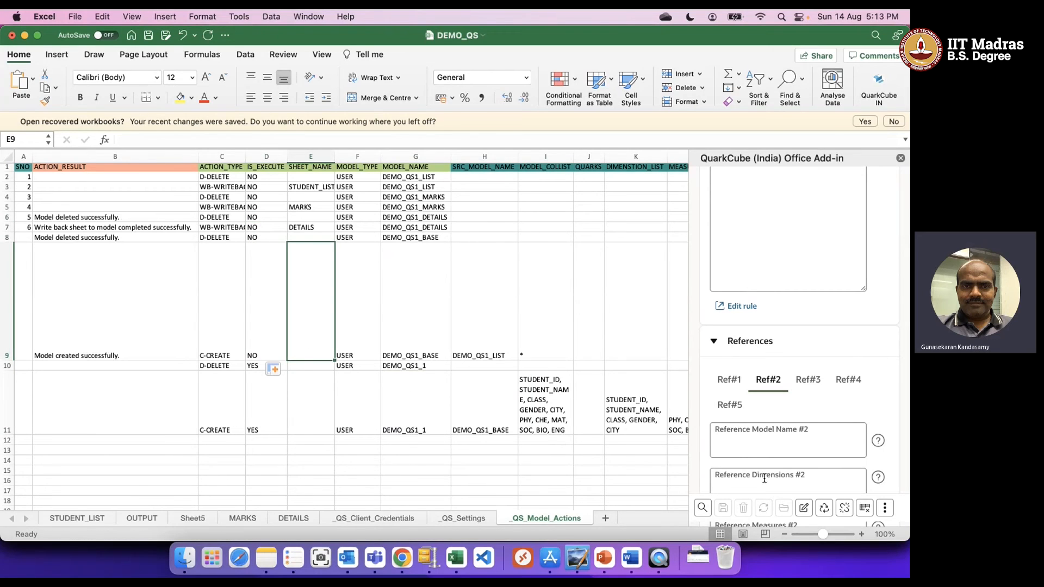
pyautogui.click(846, 509)
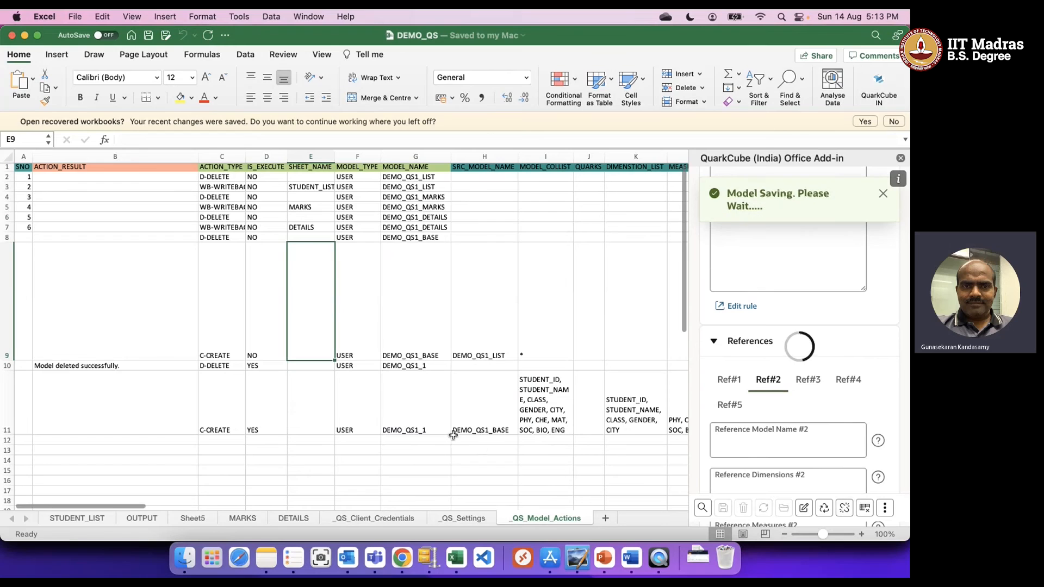
# Step: Copy the model name DEMO_QS1_1 from row 11, clear the OUTPUT sheet and reset the add-in's form
pyautogui.click(419, 431)
pyautogui.press('cmd+c')
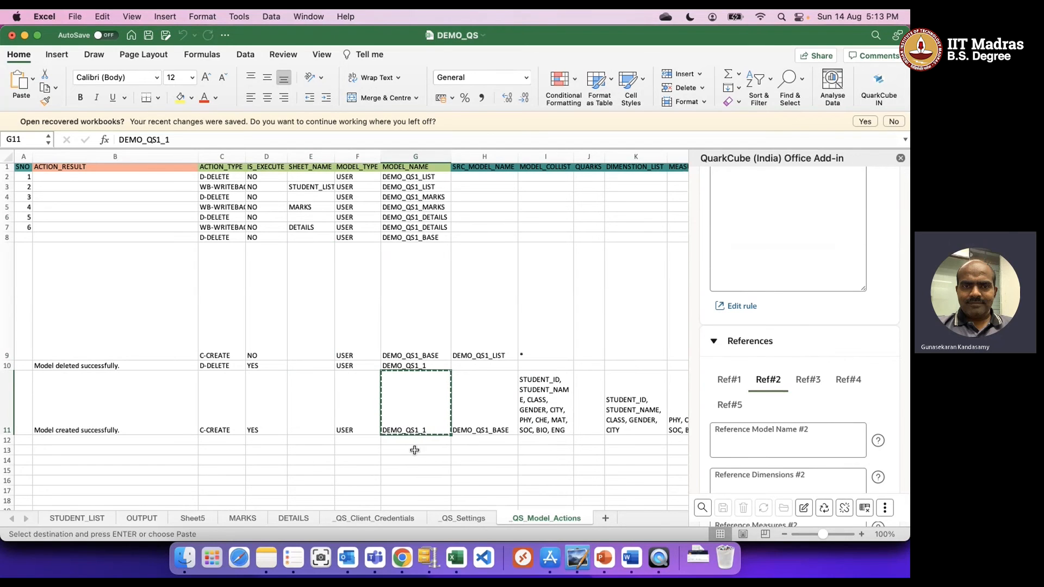
pyautogui.click(142, 520)
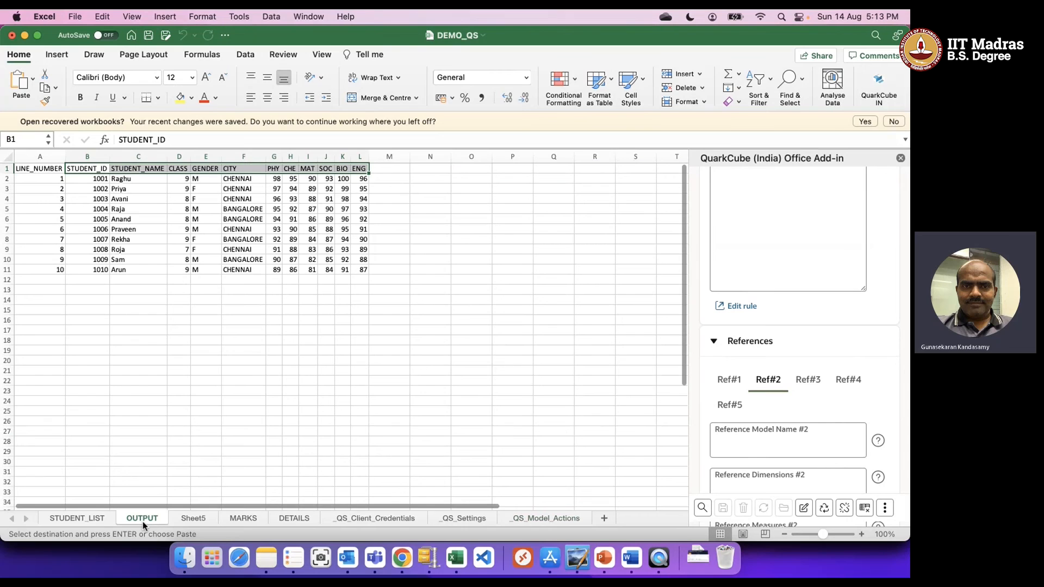
pyautogui.click(865, 508)
pyautogui.scroll(10, 836, 401)
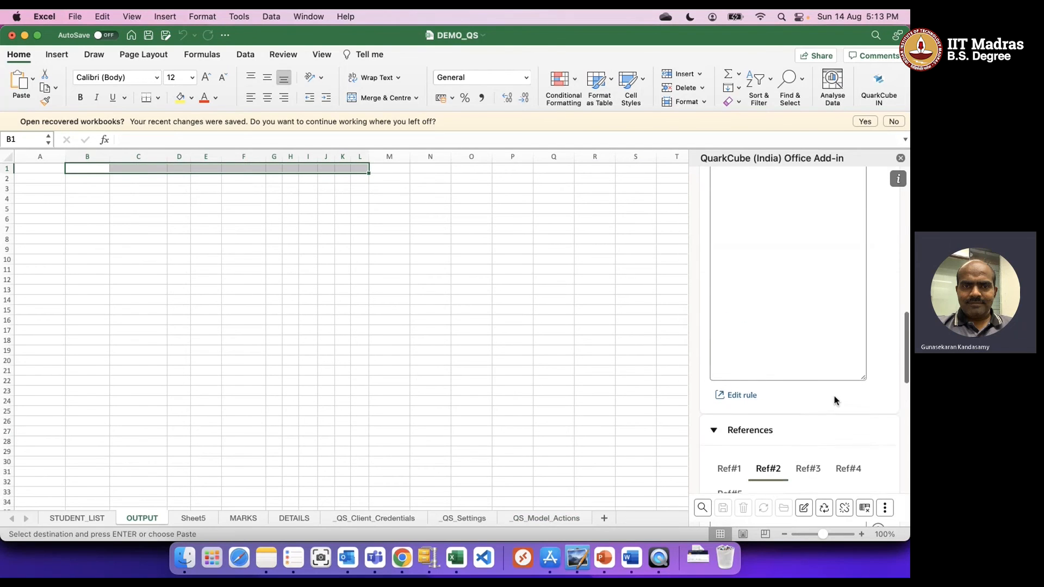
pyautogui.click(825, 510)
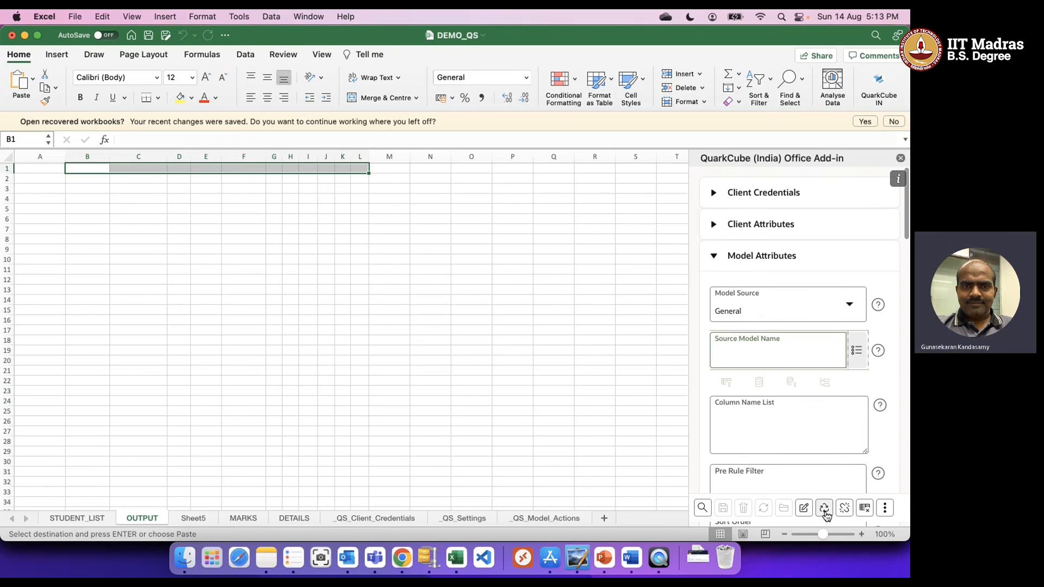
# Step: Choose DEMO_QS1_1 as the source model and query its data into the OUTPUT sheet
pyautogui.click(865, 352)
pyautogui.click(889, 340)
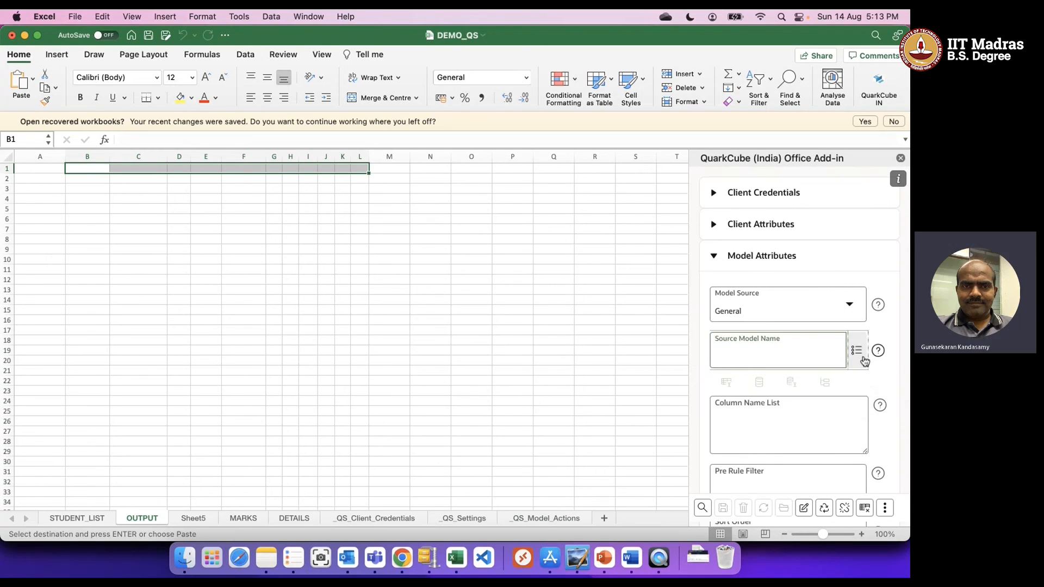
pyautogui.click(861, 357)
pyautogui.press('super+v')
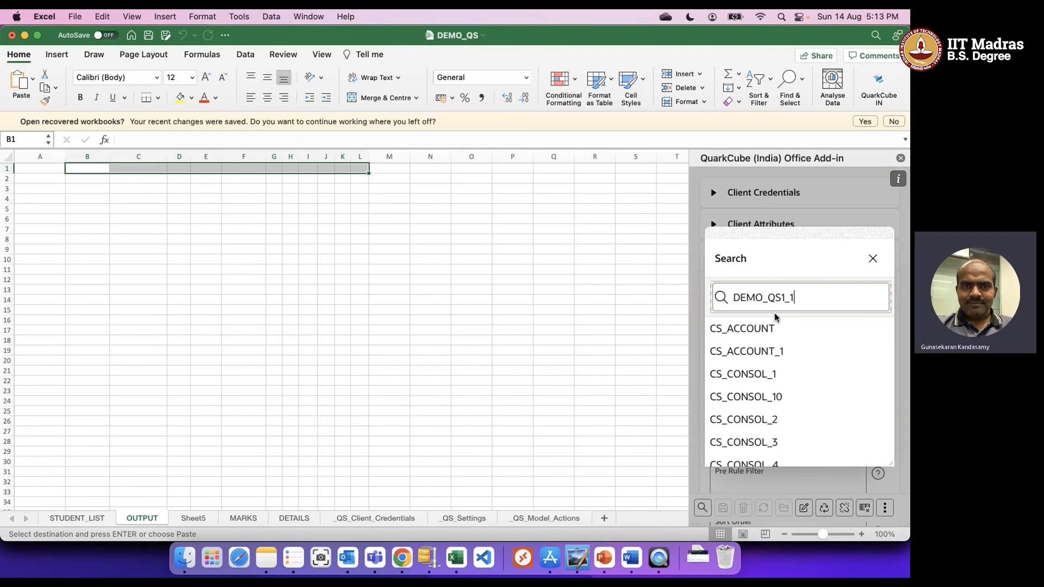
pyautogui.click(762, 330)
pyautogui.click(760, 383)
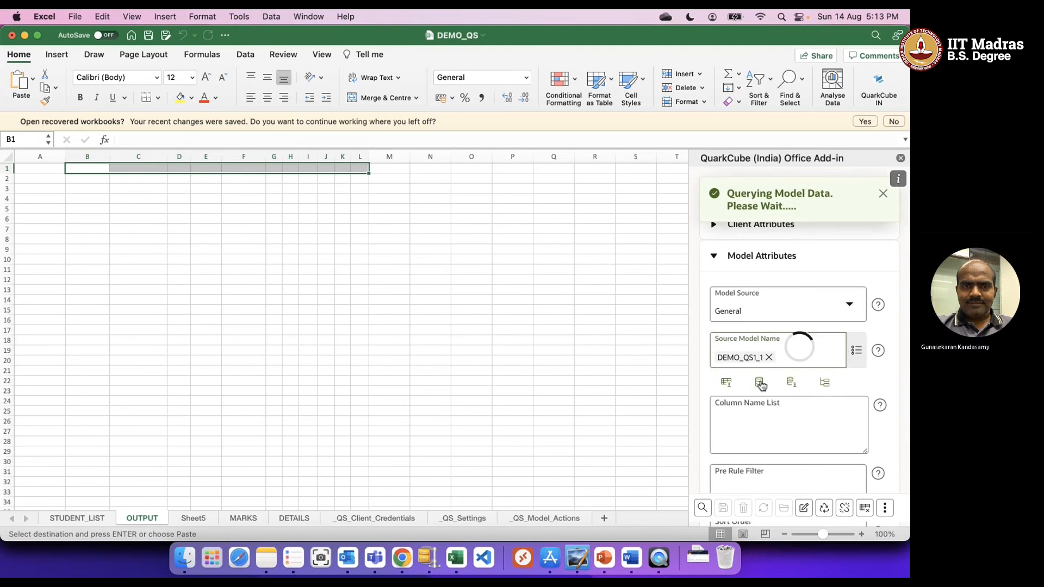
pyautogui.click(440, 346)
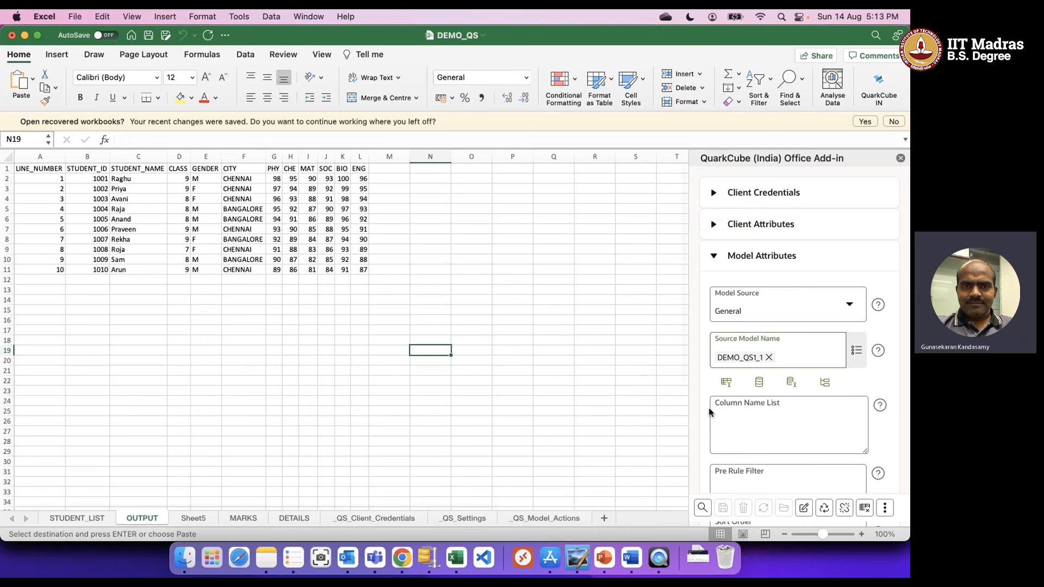
# Step: Copy the MODEL_COLLIST columns from row 11 of _QS_Model_Actions into the add-in's Column Name List, with OUTPUT as the active sheet
pyautogui.click(731, 422)
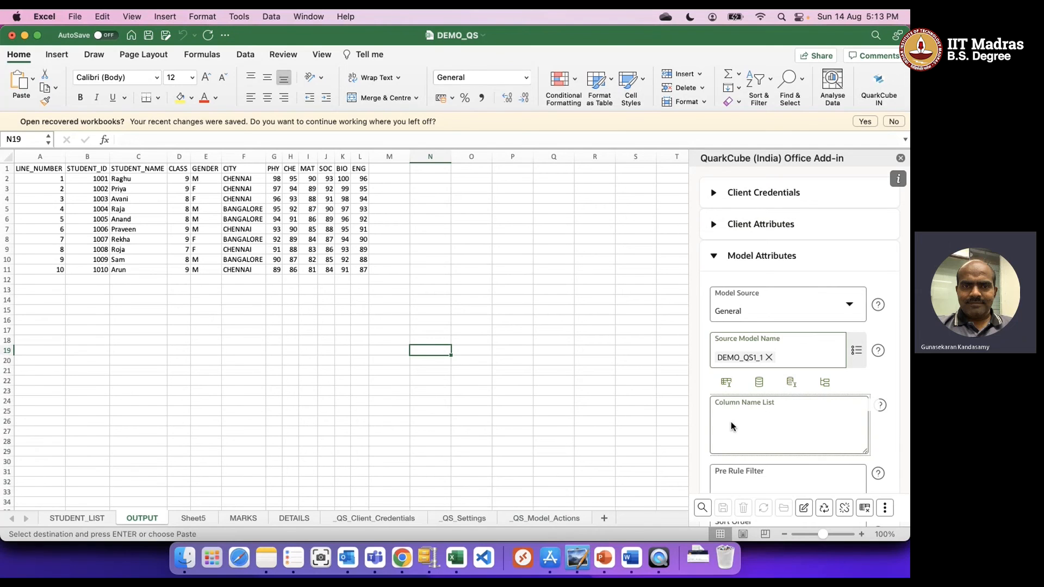
pyautogui.click(539, 519)
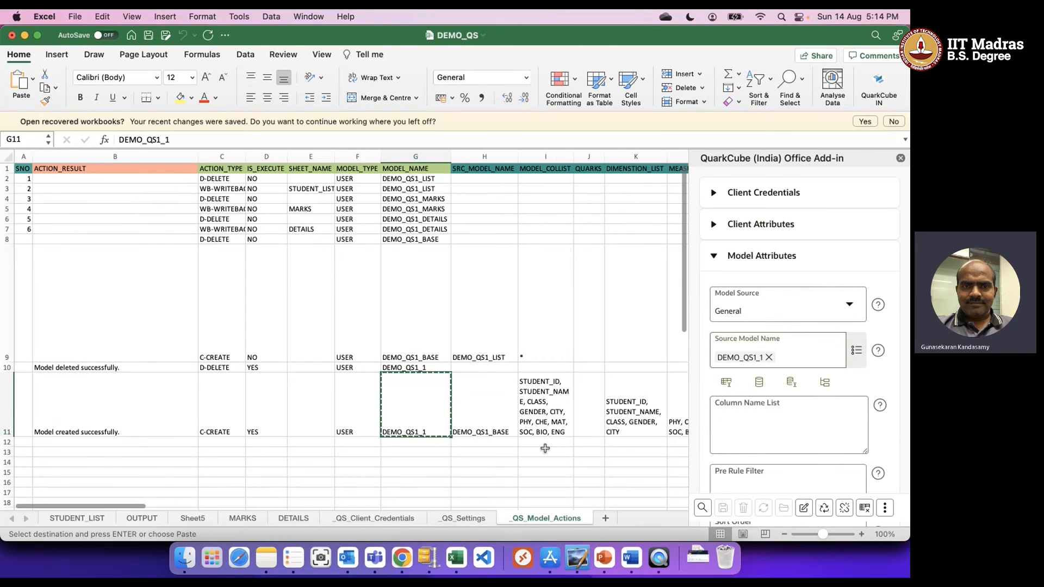
pyautogui.click(556, 401)
pyautogui.press('super+c')
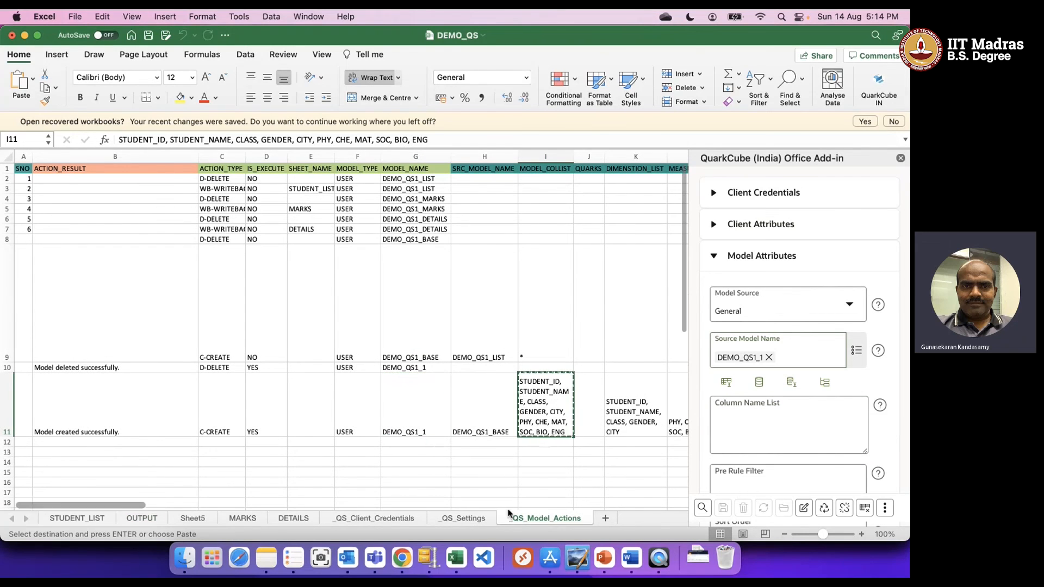
pyautogui.click(142, 518)
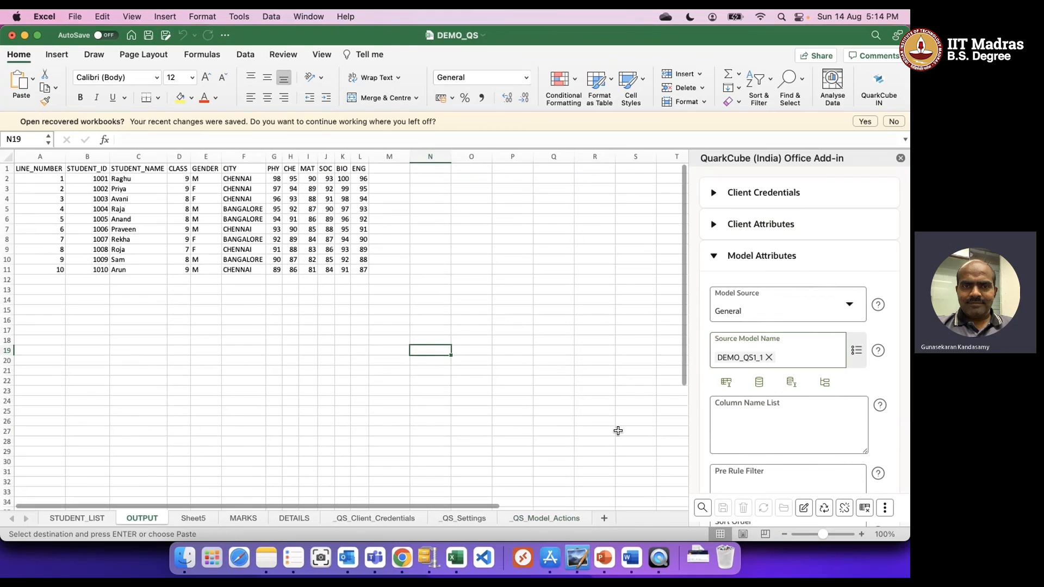
pyautogui.click(778, 431)
pyautogui.press('super+v')
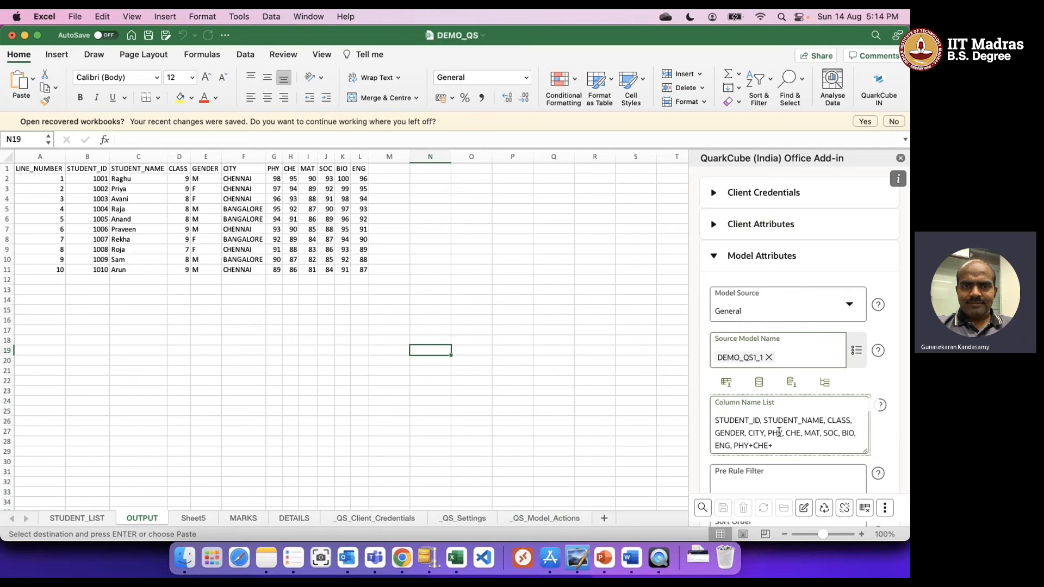
# Step: Extend the Column Name List with PHY+CHE+MAT AS ENG and PHY+CHE+BIO AS MED, and query the model data
pyautogui.write('M')
pyautogui.write('AT')
pyautogui.write(' AS ')
pyautogui.write('ENG, ')
pyautogui.write('PHY+CHE')
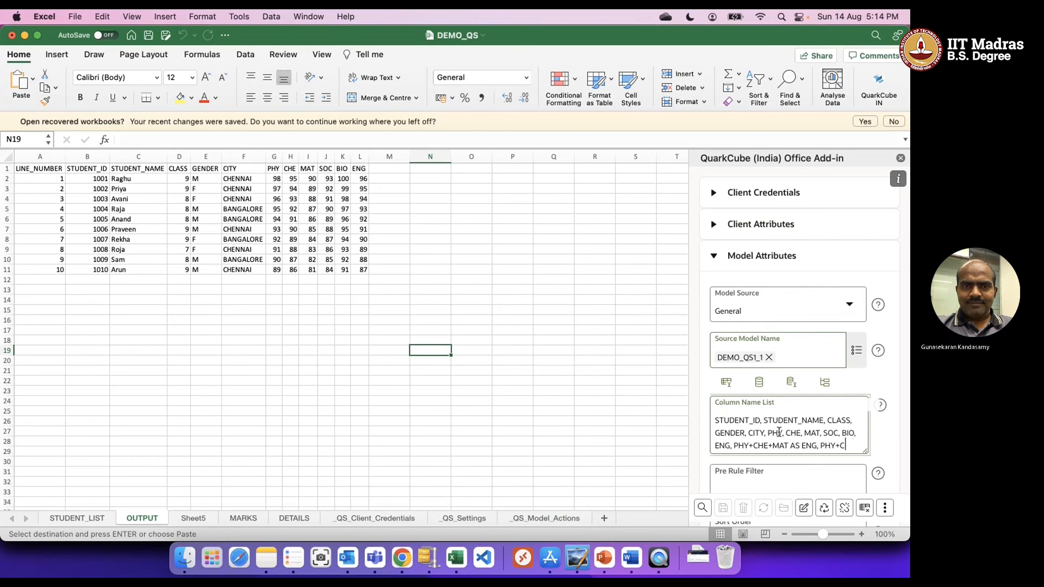
pyautogui.write('+')
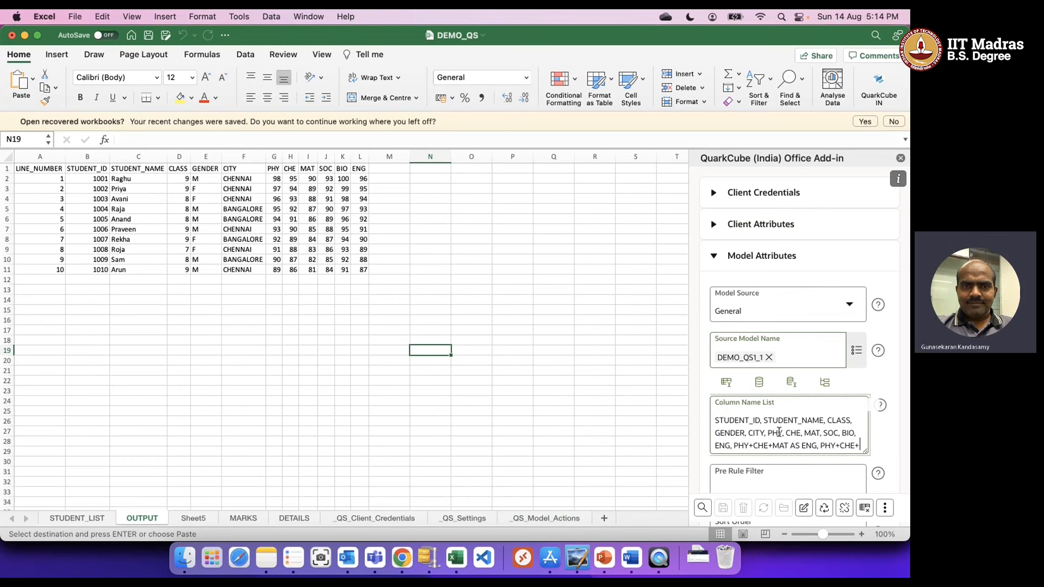
pyautogui.write('BIO AS MED')
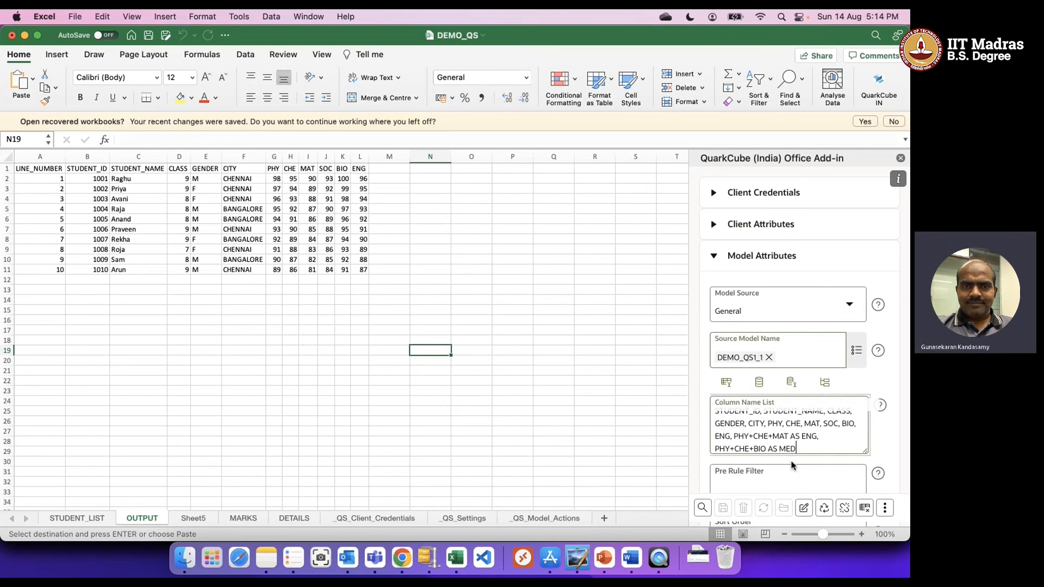
pyautogui.click(705, 514)
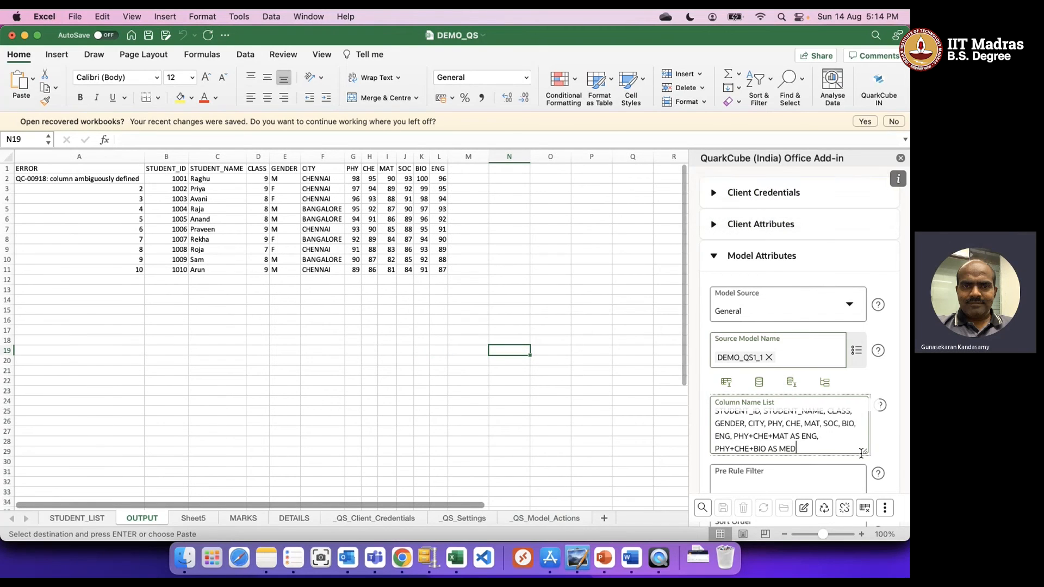
# Step: Enlarge the Column Name List field, enclose PHY+CHE+MAT in parentheses and change its alias to EG
pyautogui.moveTo(865, 453); pyautogui.dragTo(866, 473)
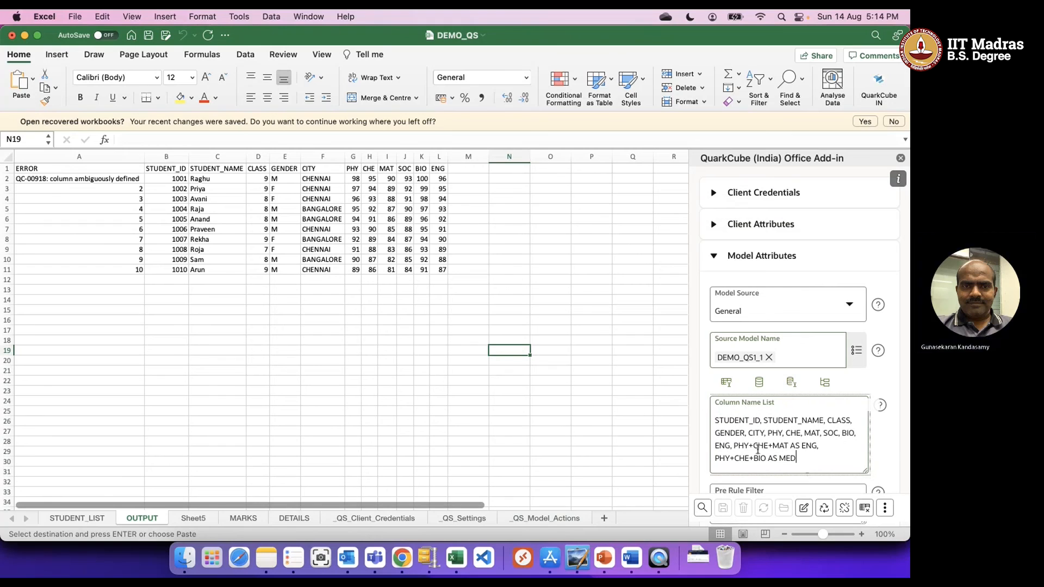
pyautogui.write('(')
pyautogui.write(')')
pyautogui.press('BackSpace')
pyautogui.press('BackSpace')
pyautogui.press('BackSpace')
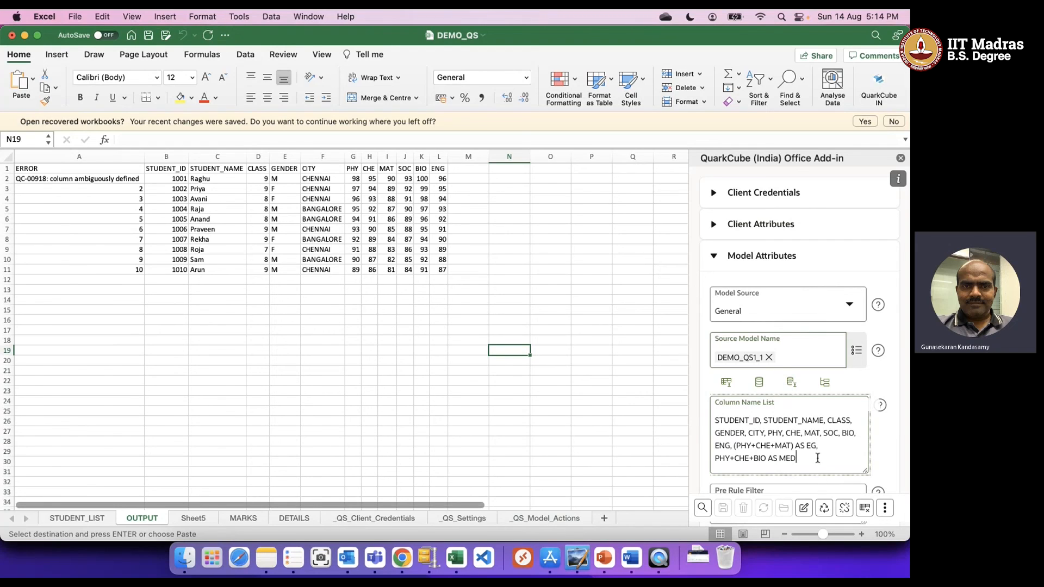
# Step: Enclose PHY+CHE+BIO in parentheses in the Column Name List, query the model data and check the EG and MED columns
pyautogui.click(719, 458)
pyautogui.write('(')
pyautogui.press('Right')
pyautogui.press('Right')
pyautogui.press('Right')
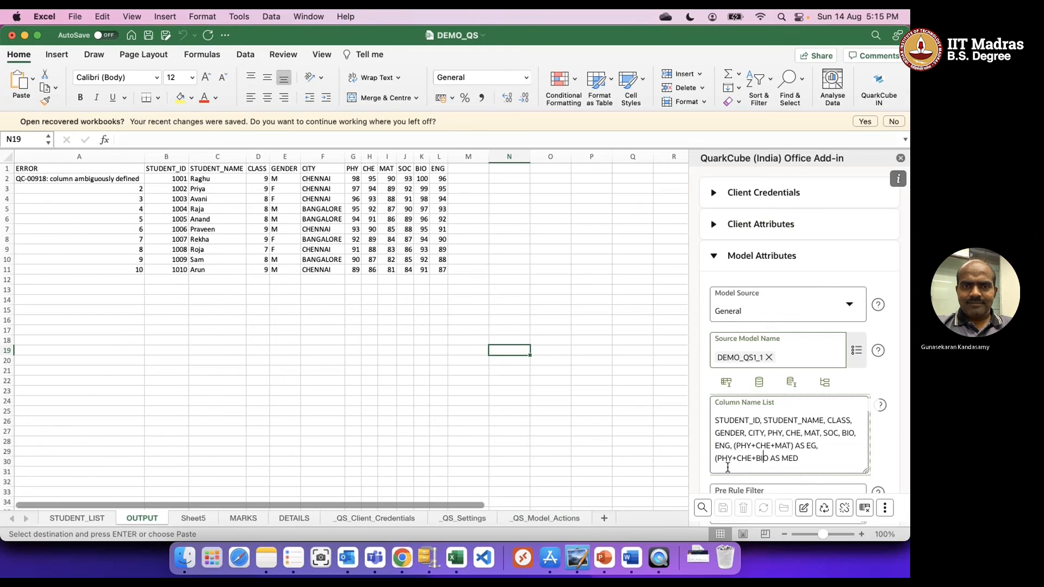
pyautogui.write(')')
pyautogui.click(864, 508)
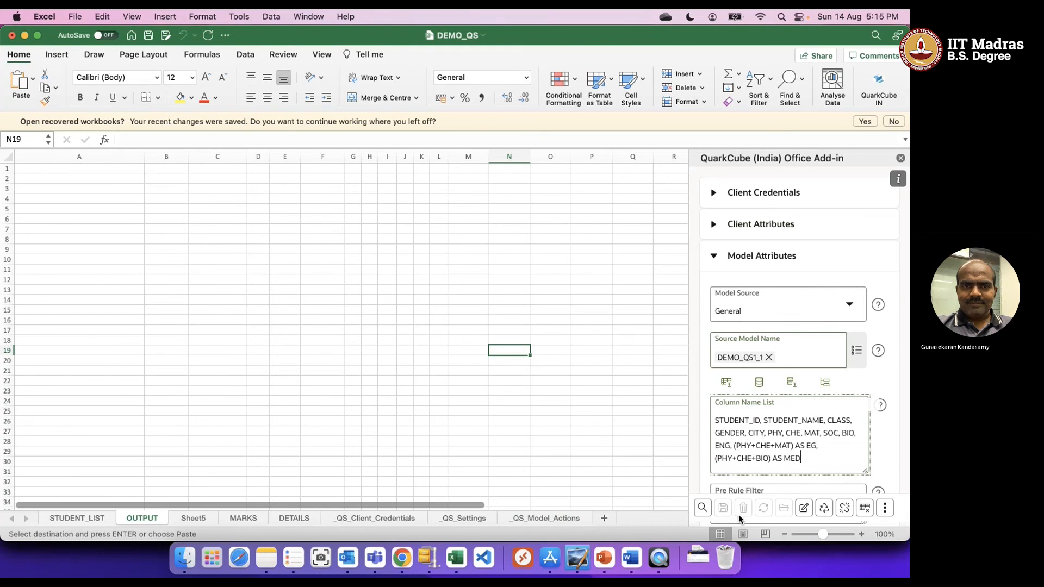
pyautogui.click(703, 508)
pyautogui.click(434, 262)
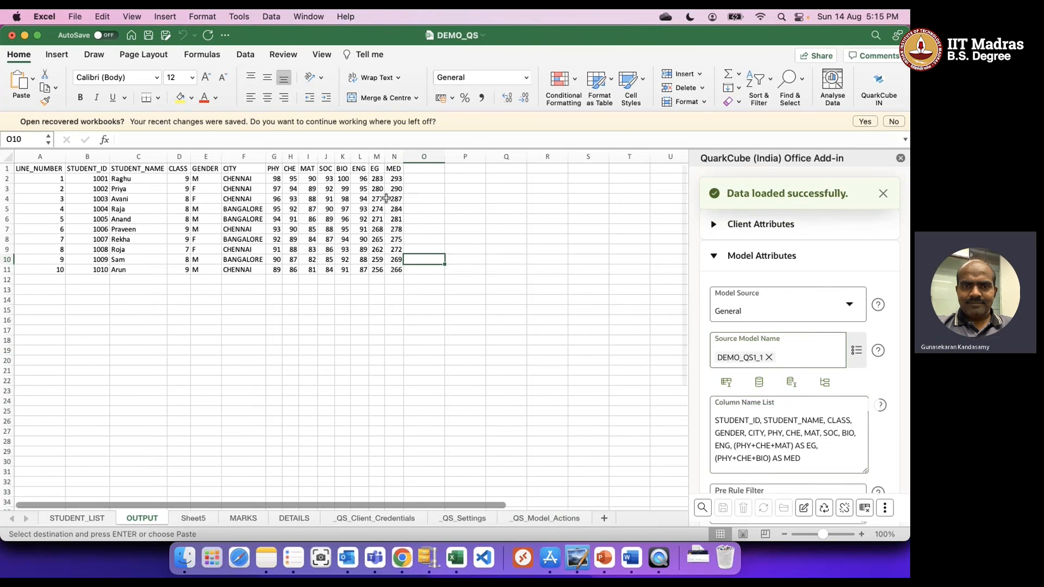
pyautogui.moveTo(386, 157); pyautogui.dragTo(379, 269)
pyautogui.moveTo(396, 168); pyautogui.dragTo(402, 269)
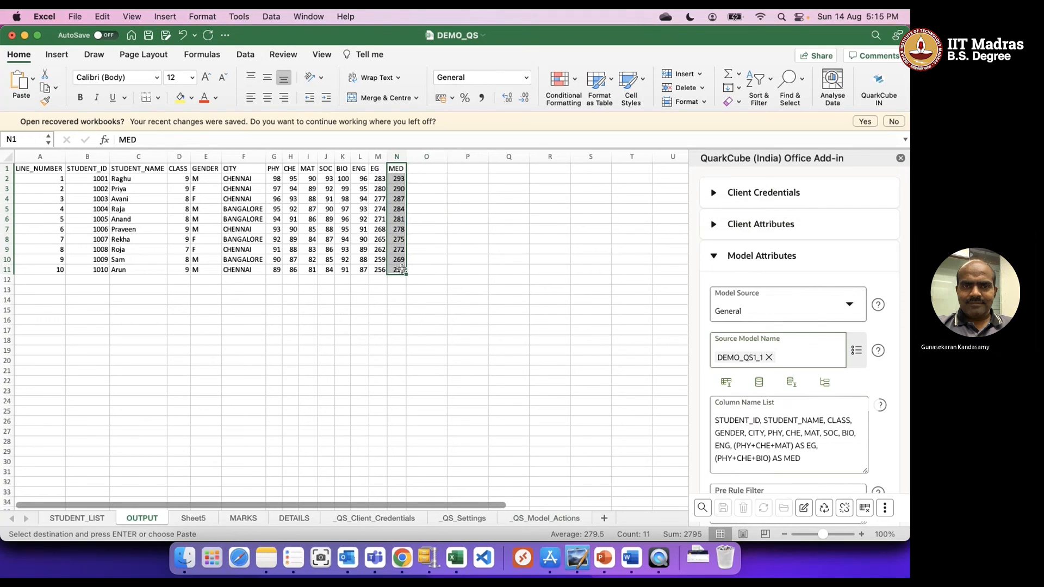
# Step: Append PHY as TEMP to the Column Name List and query the model data
pyautogui.click(830, 464)
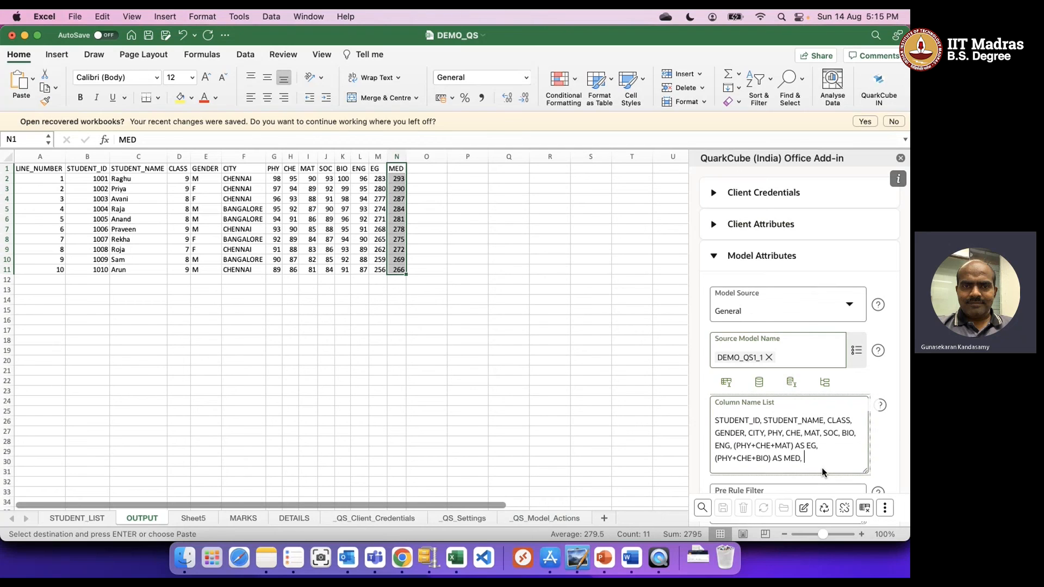
pyautogui.write('PHY as TEMP')
pyautogui.click(702, 508)
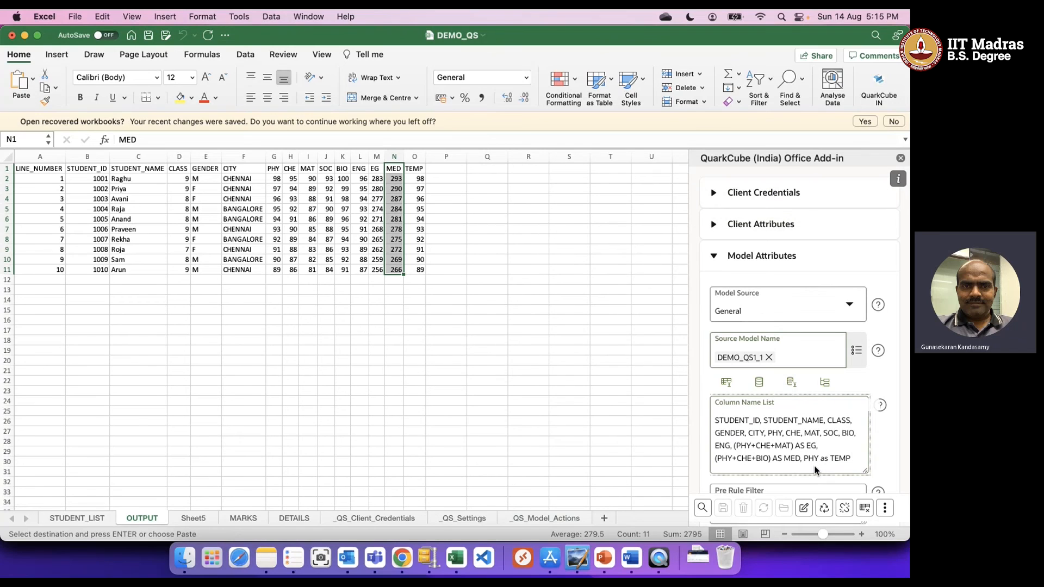
# Step: Remove PHY as TEMP from the Column Name List and query the model data again
pyautogui.press('BackSpace')
pyautogui.press('BackSpace')
pyautogui.press('BackSpace')
pyautogui.press('BackSpace')
pyautogui.press('BackSpace')
pyautogui.press('BackSpace')
pyautogui.press('BackSpace')
pyautogui.press('BackSpace')
pyautogui.press('BackSpace')
pyautogui.press('BackSpace')
pyautogui.press('BackSpace')
pyautogui.press('BackSpace')
pyautogui.press('BackSpace')
pyautogui.click(538, 390)
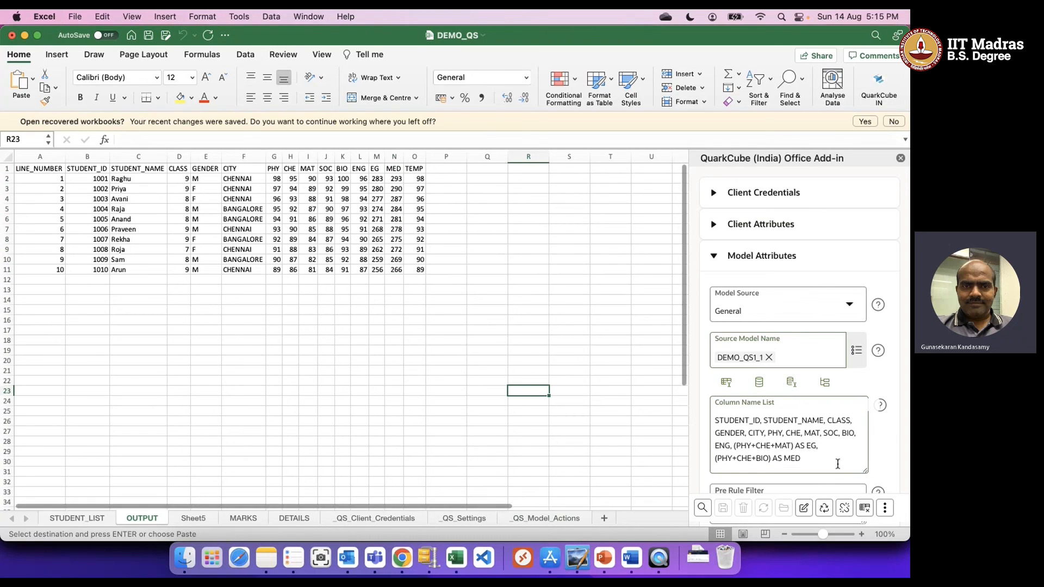
pyautogui.scroll(-2, 838, 464)
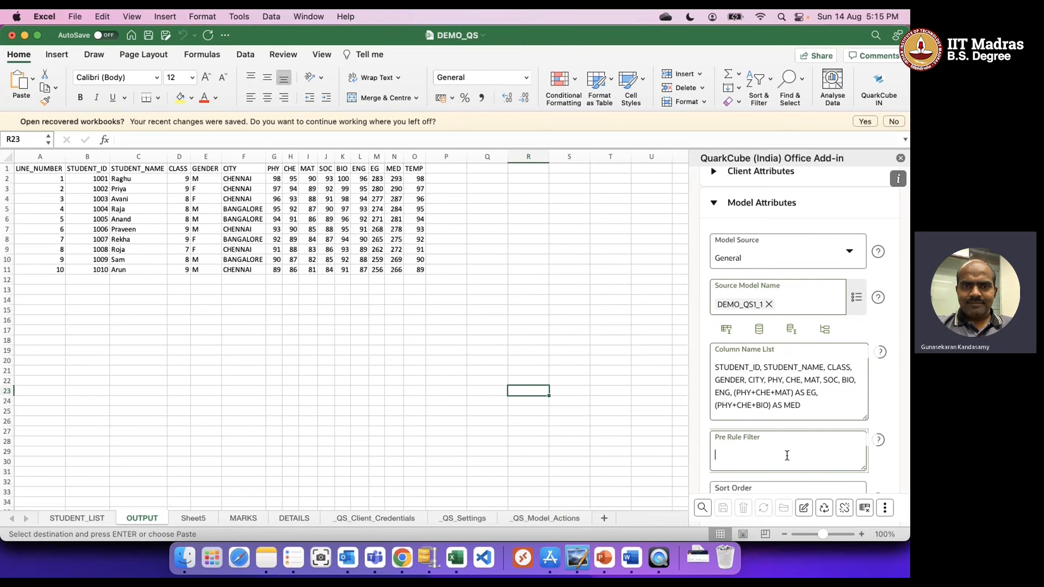
pyautogui.scroll(-2, 787, 455)
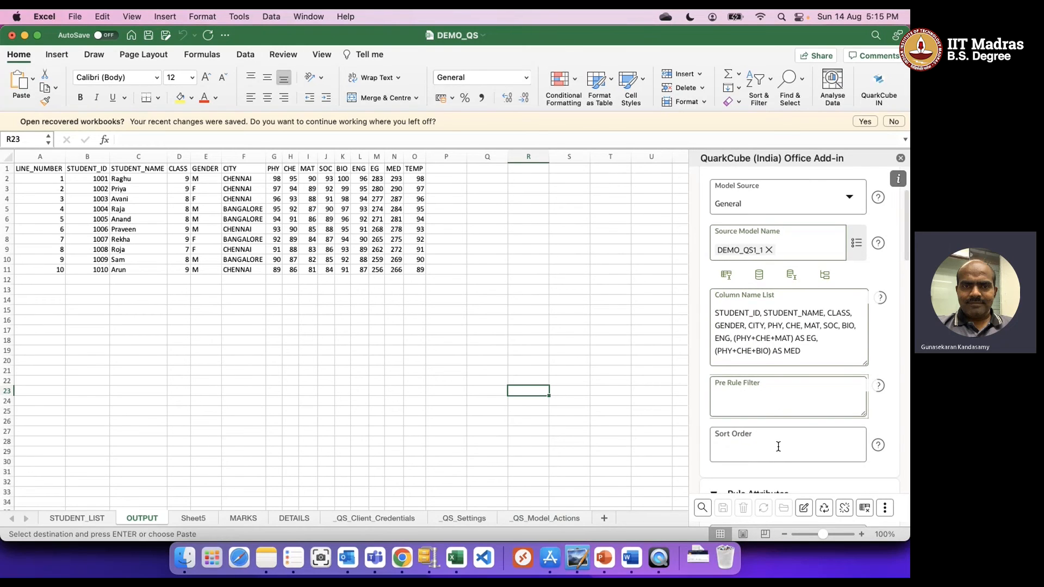
pyautogui.click(779, 446)
pyautogui.scroll(-2, 778, 451)
pyautogui.scroll(-2, 777, 455)
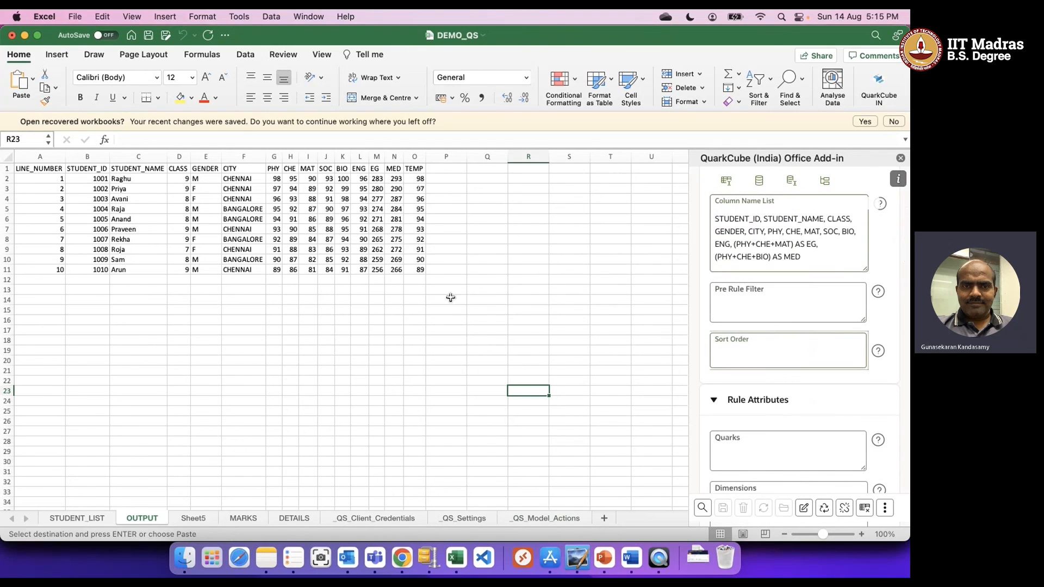
pyautogui.click(866, 509)
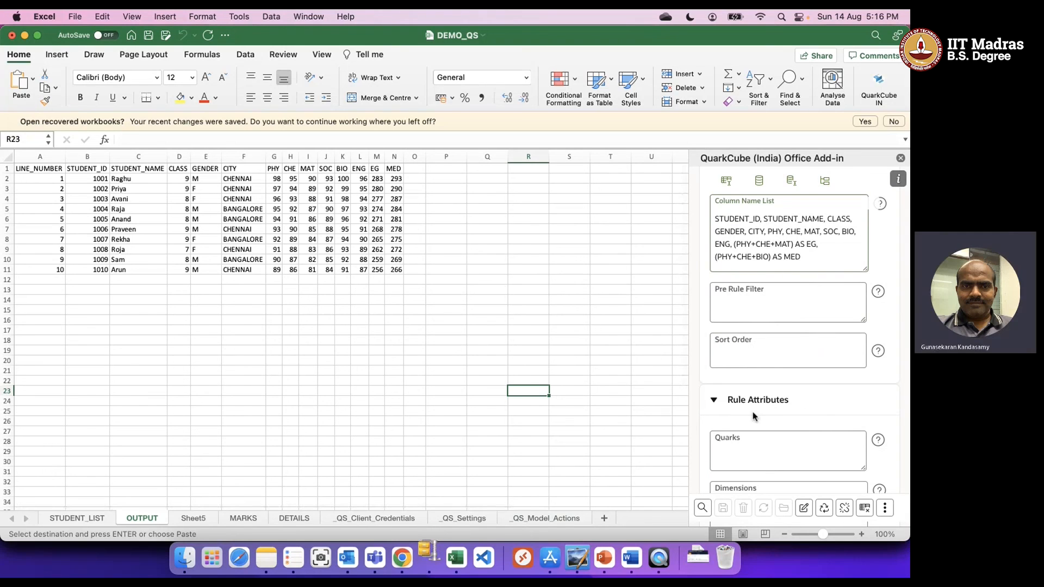
# Step: Under Advanced Analytics with AI/ML, choose Summarize and enter CITY as the Summarize Column List
pyautogui.scroll(-5, 812, 410)
pyautogui.scroll(-8, 812, 409)
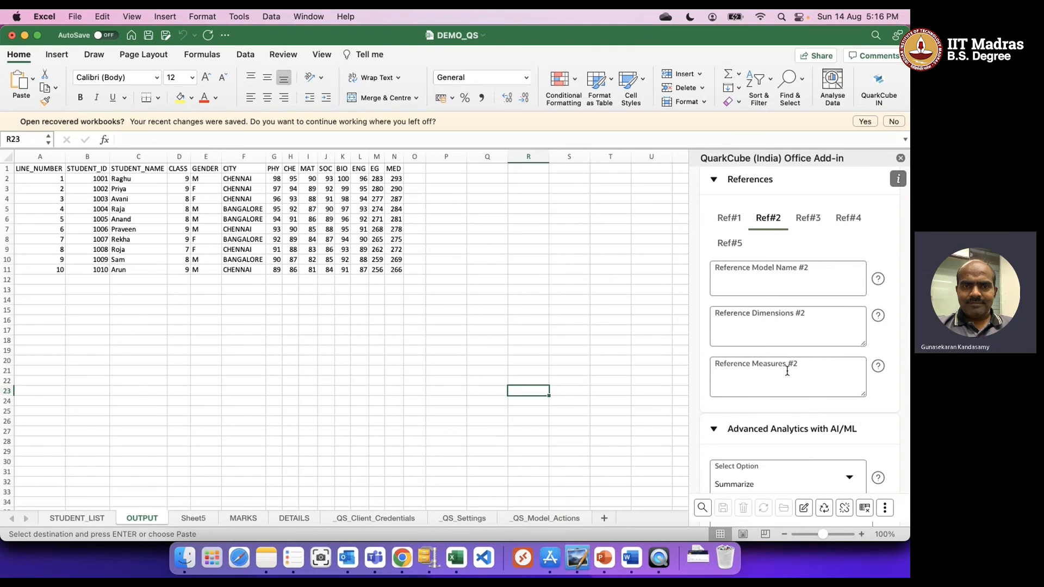
pyautogui.scroll(-6, 787, 370)
pyautogui.scroll(3, 787, 370)
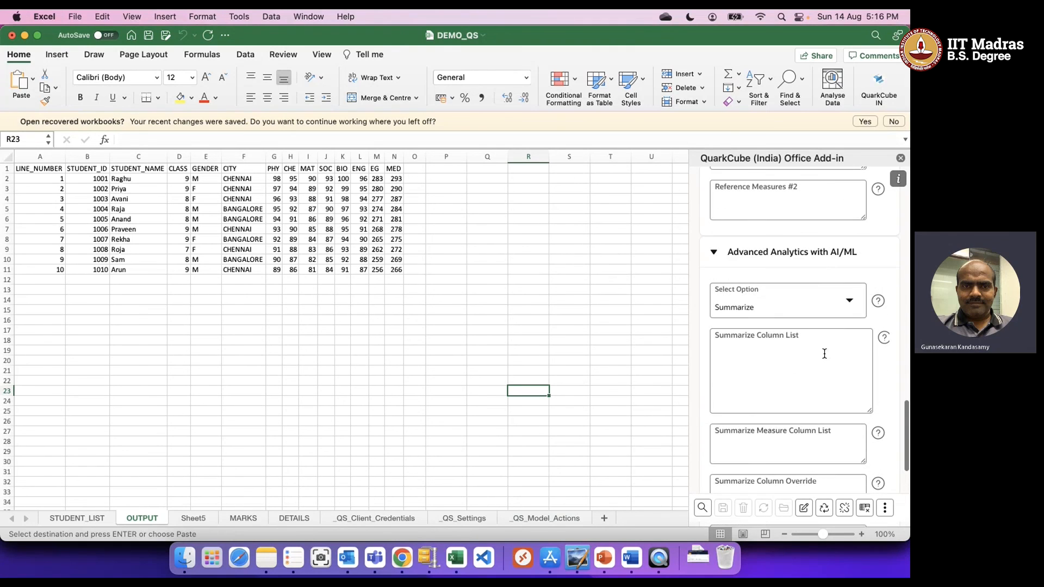
pyautogui.click(850, 299)
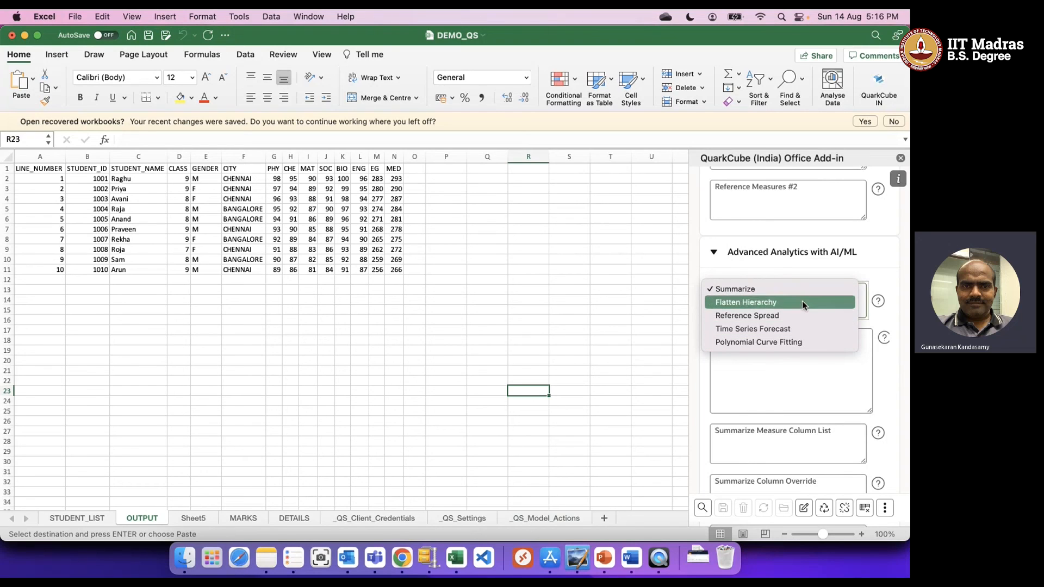
pyautogui.click(770, 289)
pyautogui.click(774, 366)
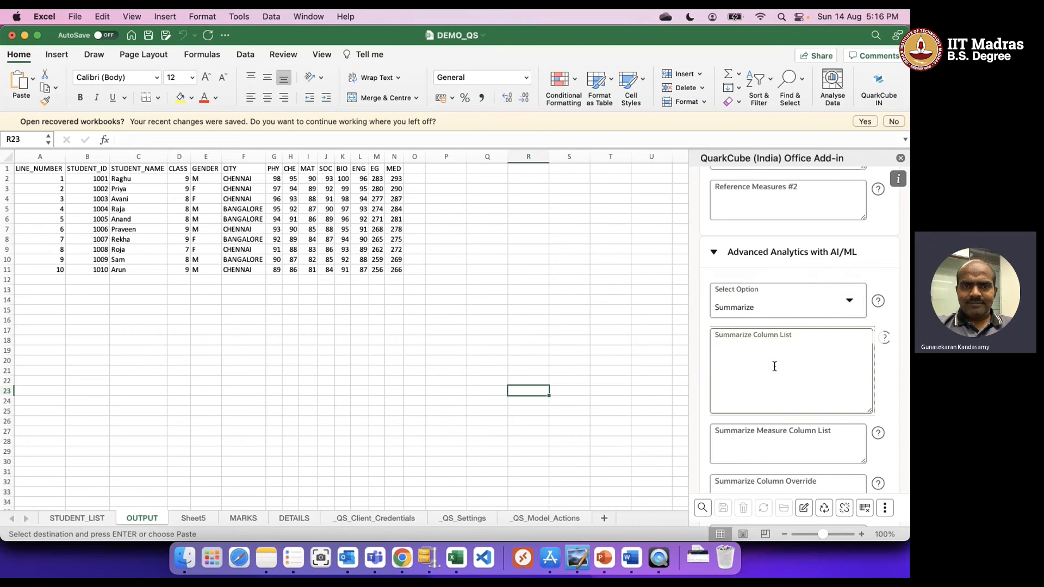
pyautogui.write('CITY')
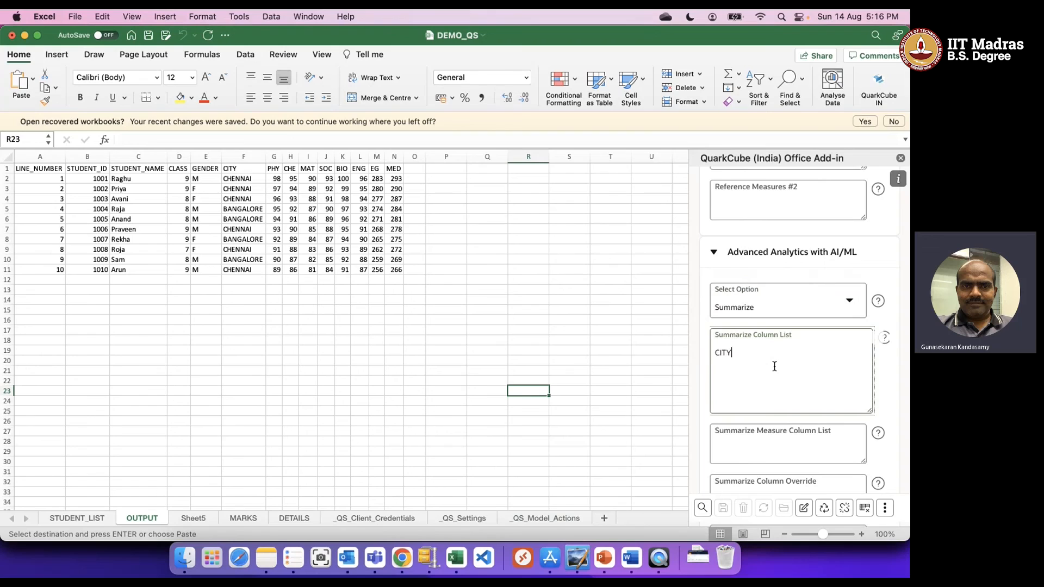
# Step: Set the Summarize Measure Column List to SUM(EG) AS EG and query the summarized data into the OUTPUT sheet
pyautogui.click(776, 449)
pyautogui.write('SUM(EG) AS ENGINEER')
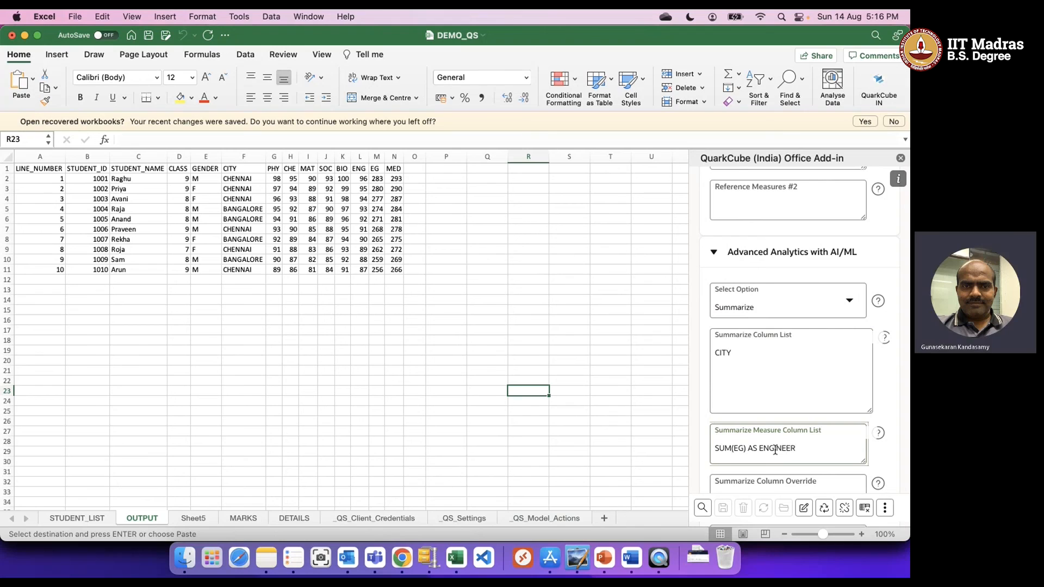
pyautogui.write('RRI')
pyautogui.press('BackSpace')
pyautogui.press('BackSpace')
pyautogui.press('BackSpace')
pyautogui.press('BackSpace')
pyautogui.press('BackSpace')
pyautogui.press('BackSpace')
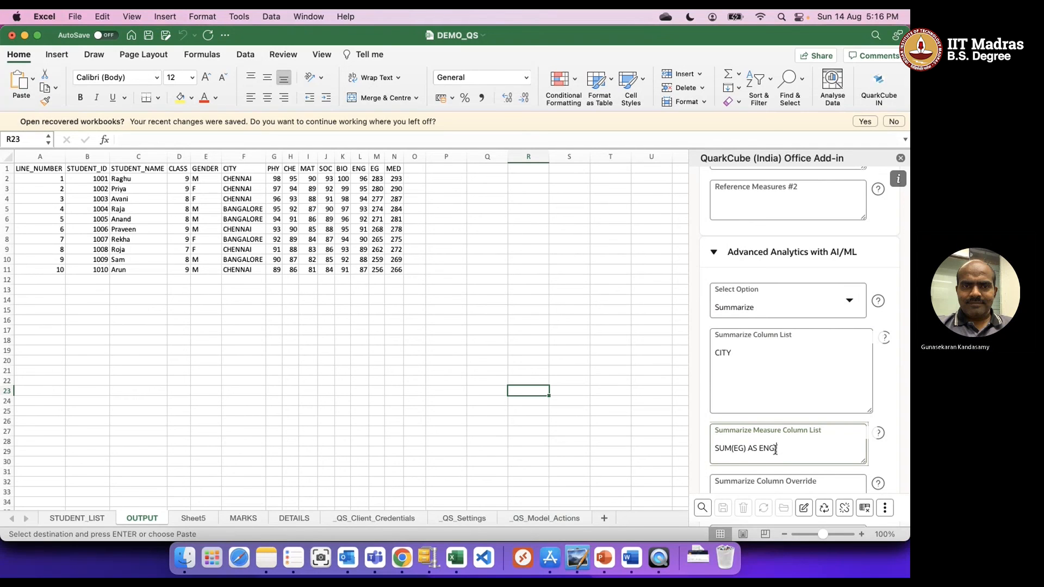
pyautogui.press('BackSpace')
pyautogui.press('BackSpace')
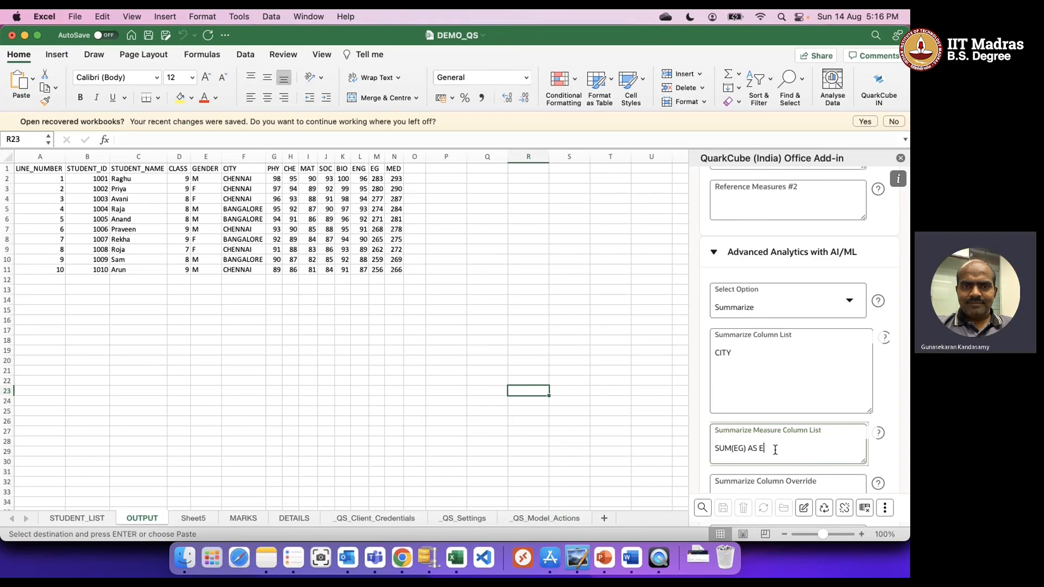
pyautogui.write('G,')
pyautogui.press('BackSpace')
pyautogui.press('BackSpace')
pyautogui.scroll(-2, 775, 450)
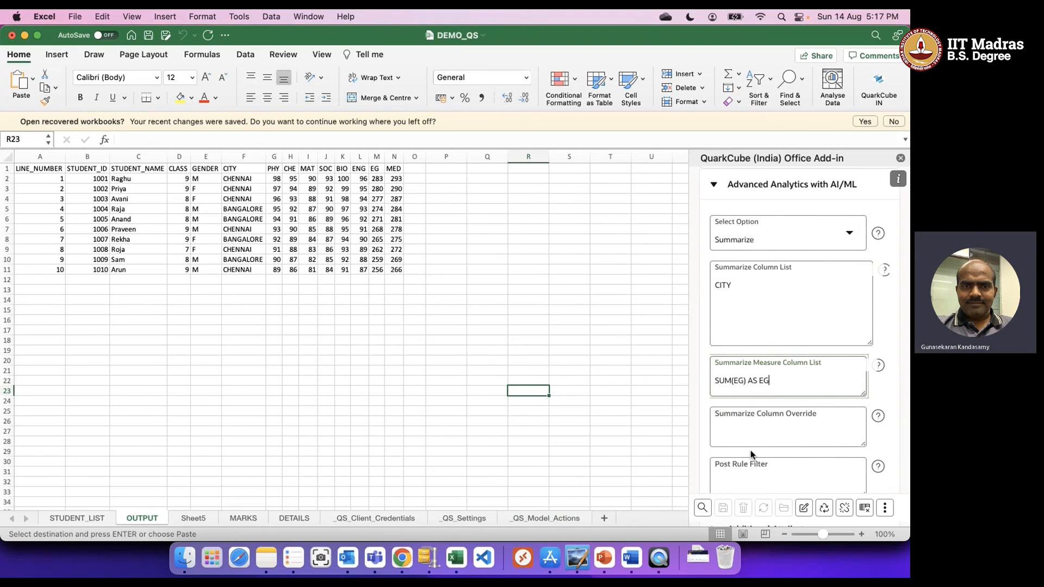
pyautogui.click(865, 508)
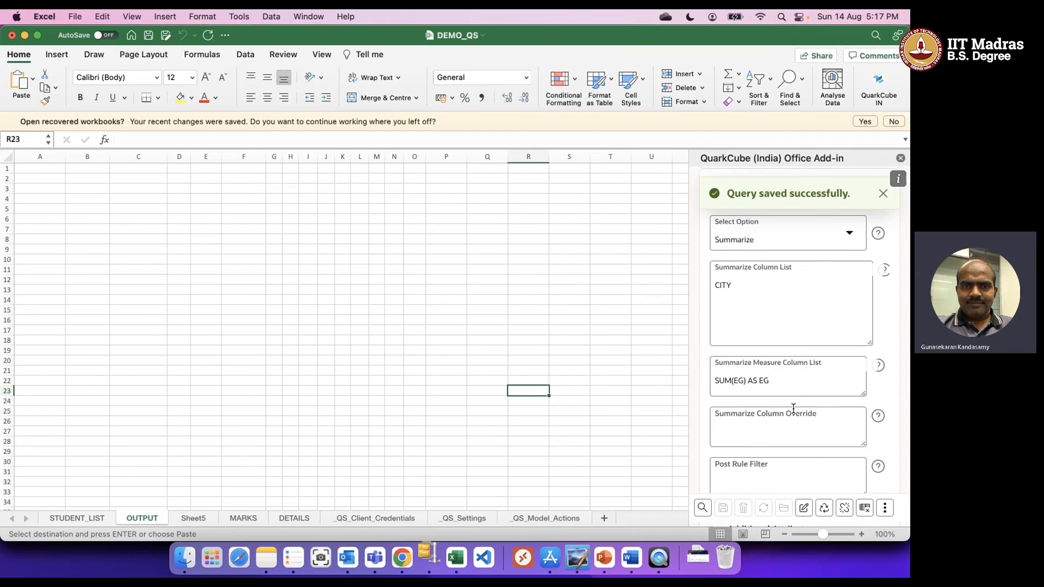
pyautogui.click(91, 179)
pyautogui.click(91, 189)
# Step: Add SUM(MED) AS MED to the Summarize Measure Column List and query the data
pyautogui.click(779, 384)
pyautogui.write(', su')
pyautogui.press('BackSpace')
pyautogui.press('BackSpace')
pyautogui.write('SUM(MED) AS MED')
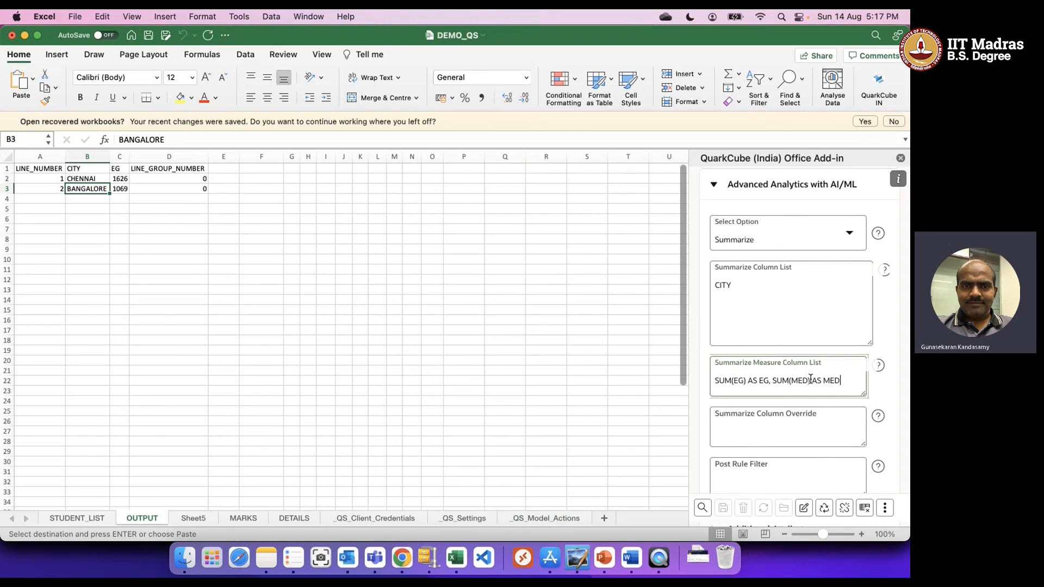
pyautogui.click(703, 508)
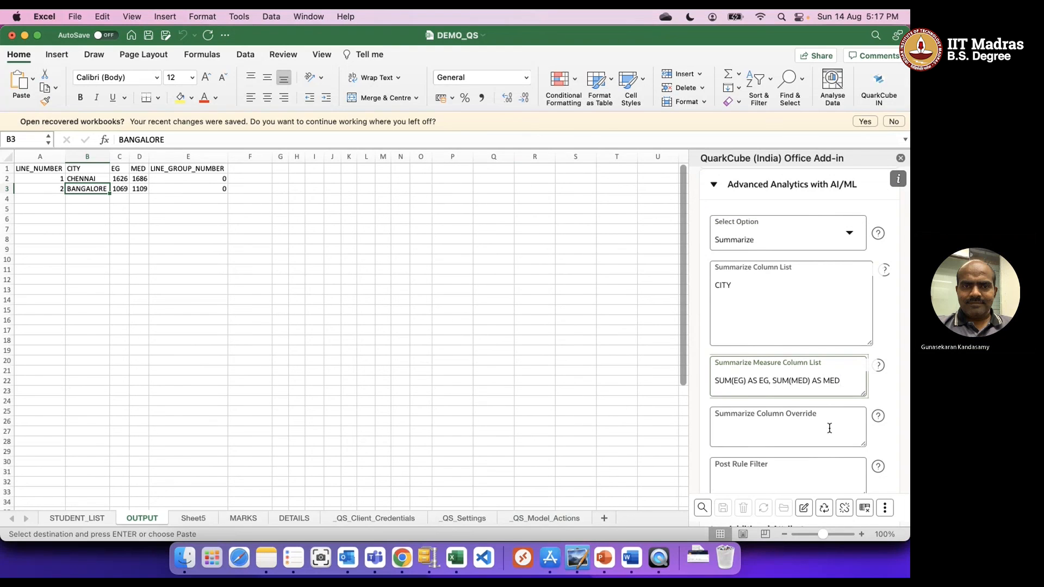
# Step: Replace CITY with GENDER in the Summarize Column List and query the summary
pyautogui.click(796, 292)
pyautogui.press('BackSpace')
pyautogui.press('BackSpace')
pyautogui.press('BackSpace')
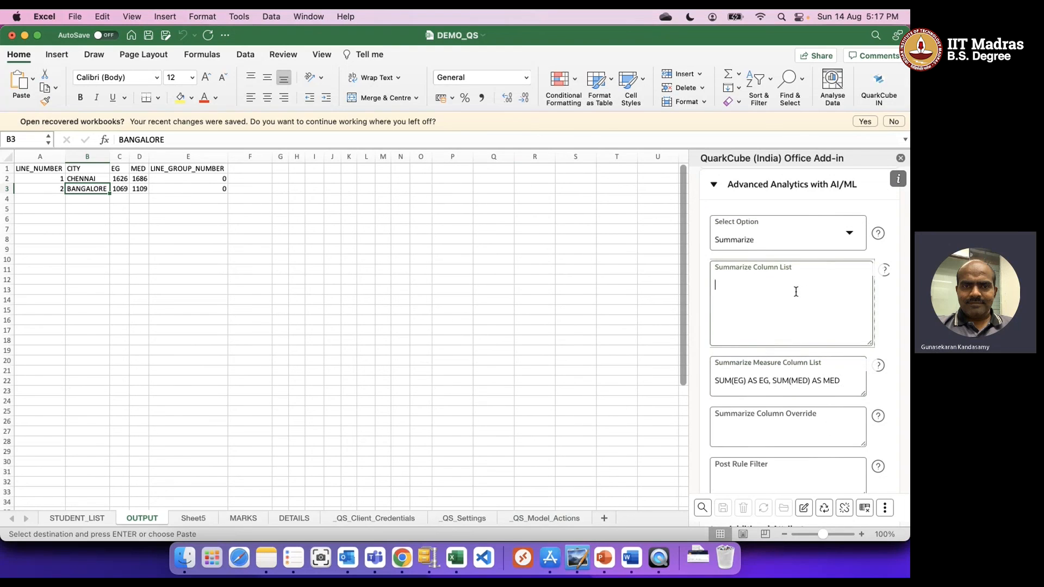
pyautogui.write('GENDER')
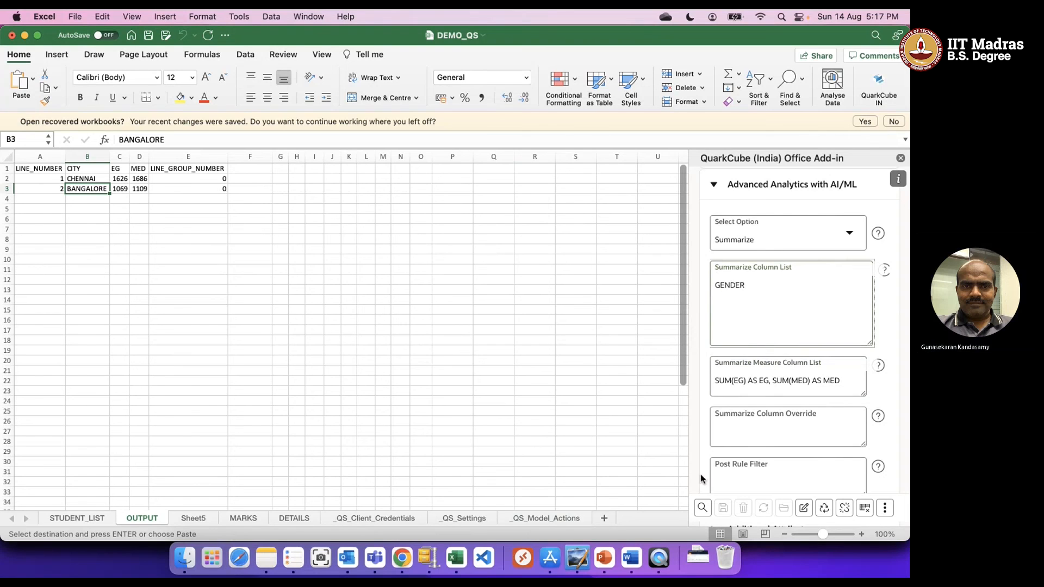
pyautogui.click(702, 509)
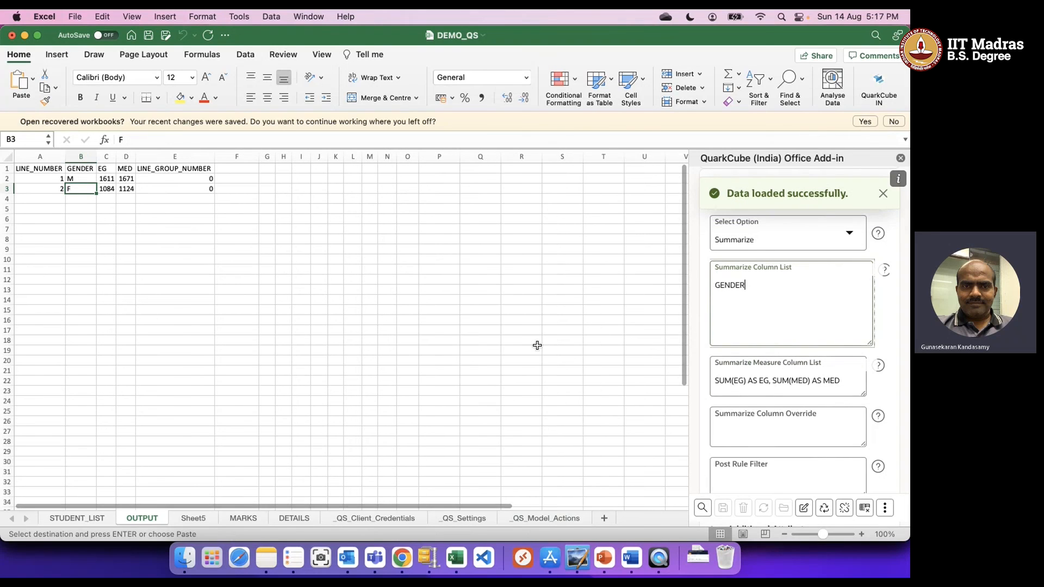
# Step: Replace GENDER with CLASS in the Summarize Column List and query the summary
pyautogui.doubleClick(732, 285)
pyautogui.write('CLASS')
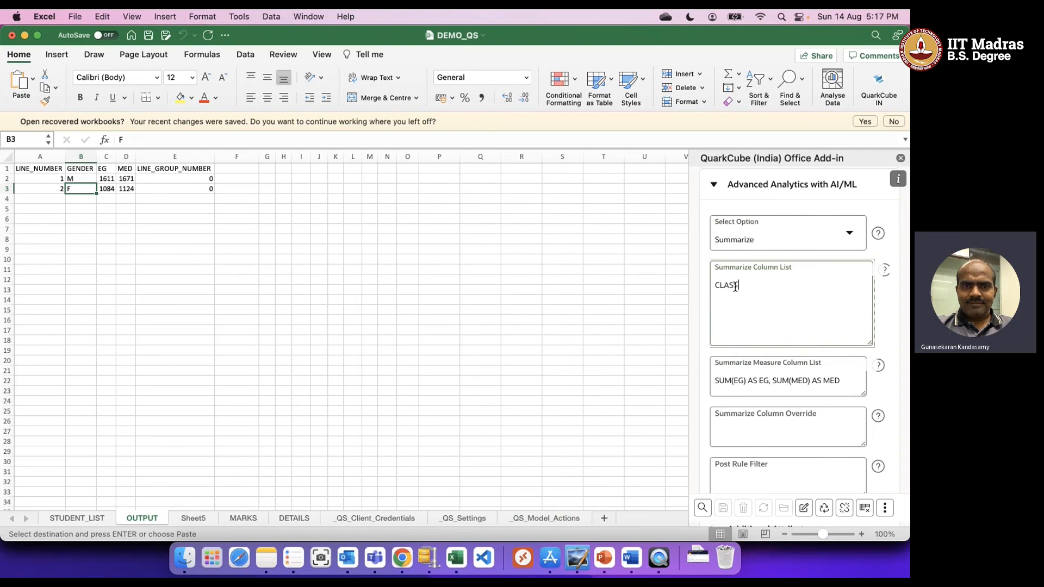
pyautogui.click(703, 508)
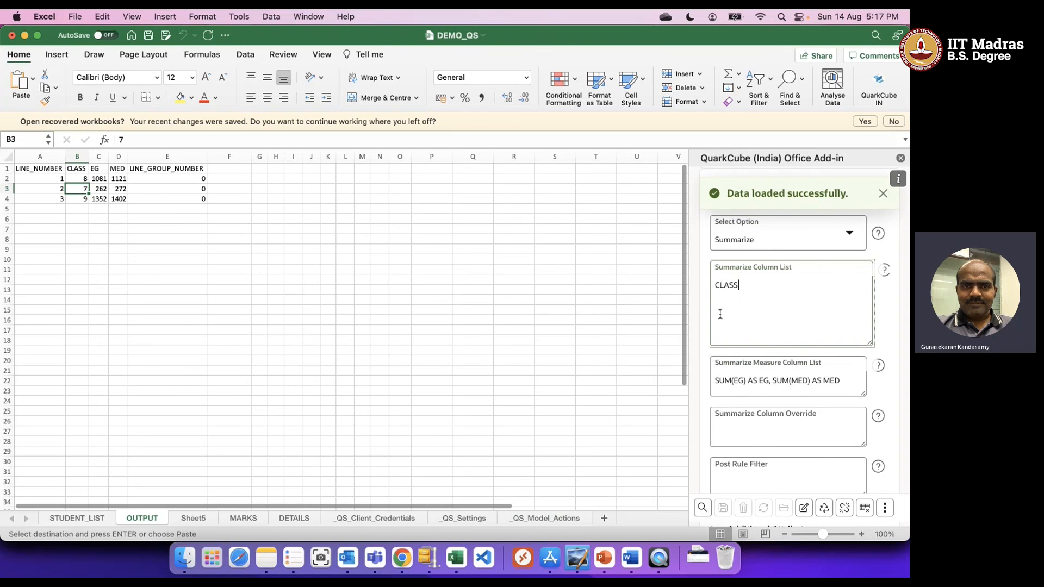
# Step: Insert CITY before CLASS in the Summarize Column List and query the data summarized by both columns
pyautogui.click(717, 286)
pyautogui.write('CITY')
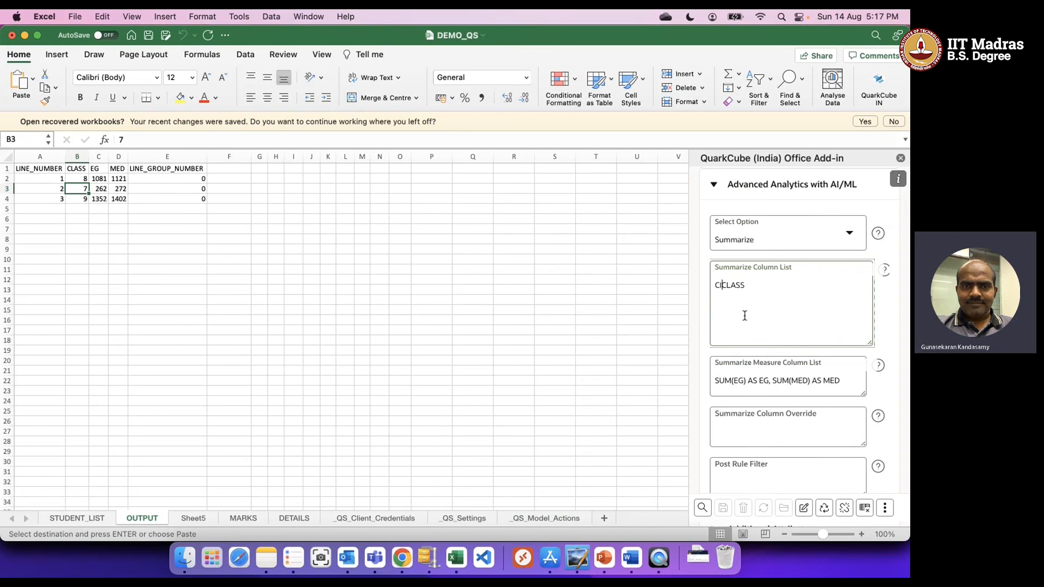
pyautogui.write(',')
pyautogui.click(703, 508)
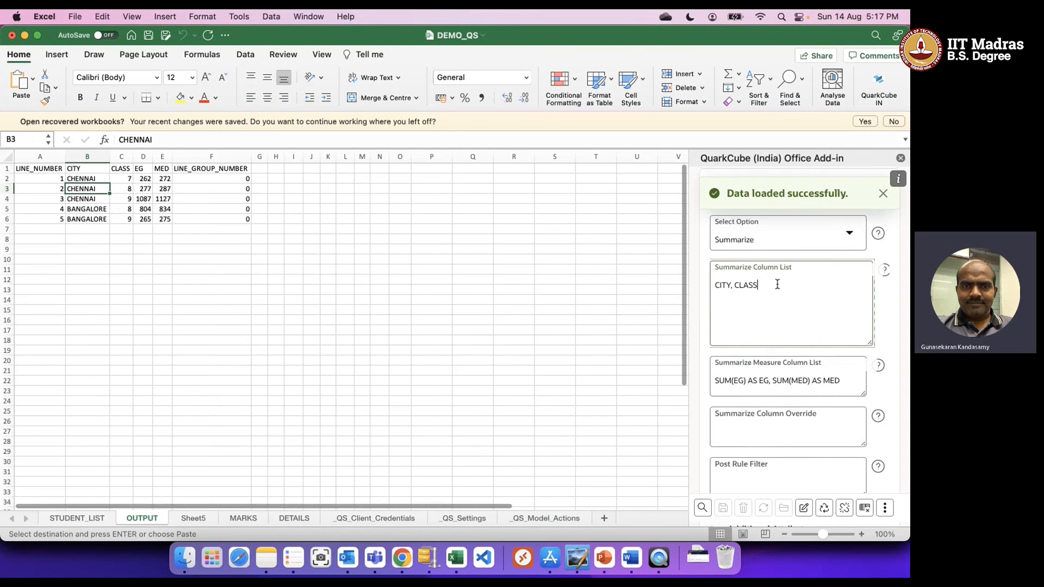
# Step: Append GENDER to the Summarize Column List after CITY and CLASS, and query the summary
pyautogui.write(', GENDER')
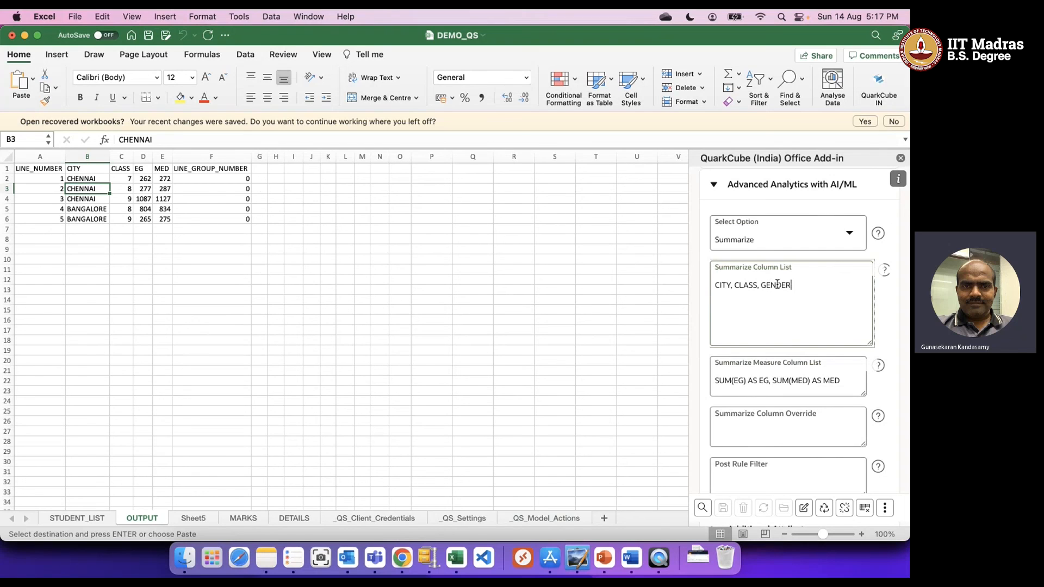
pyautogui.click(703, 508)
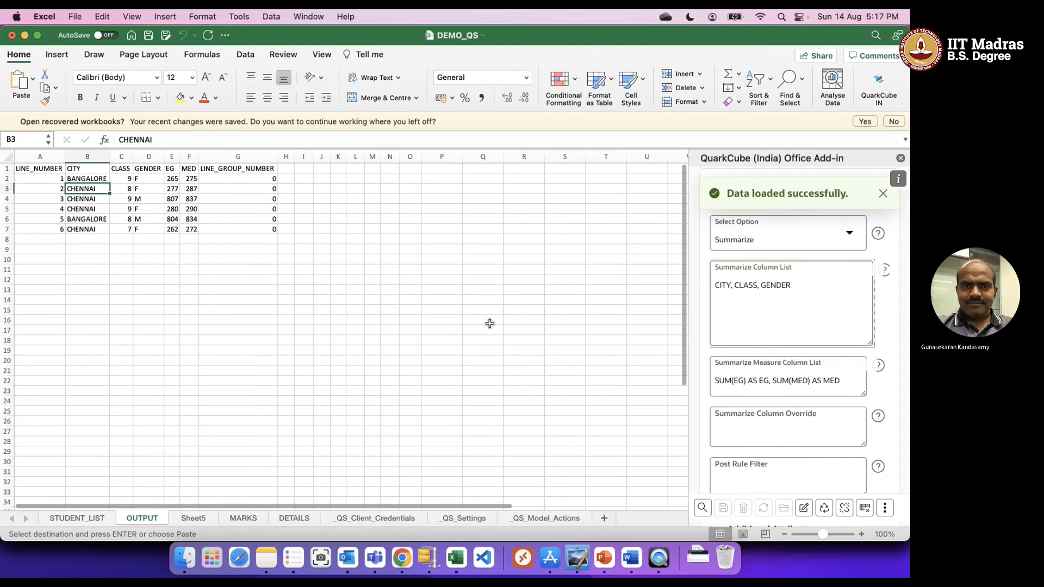
pyautogui.click(424, 321)
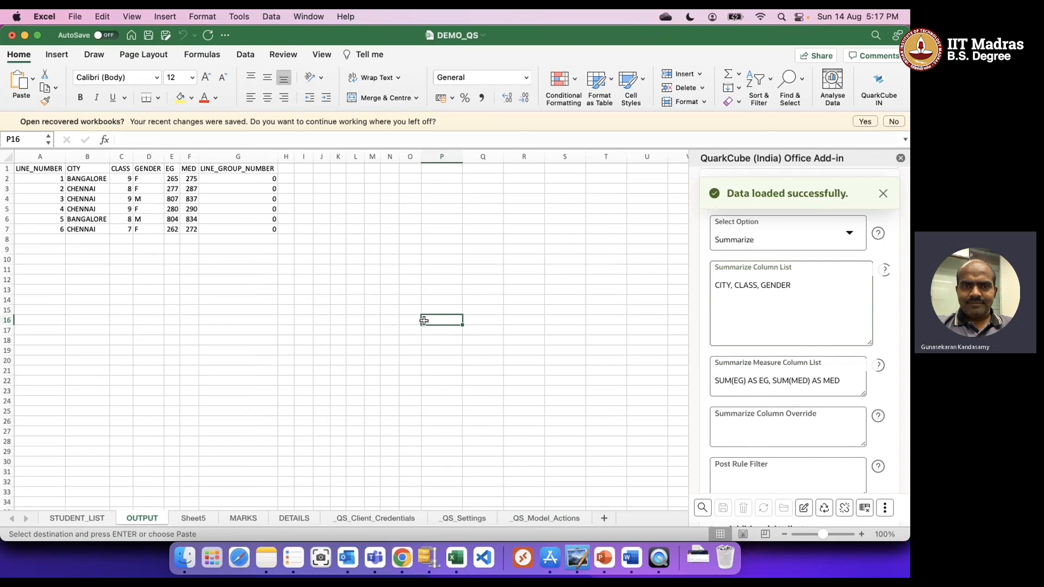
pyautogui.click(774, 325)
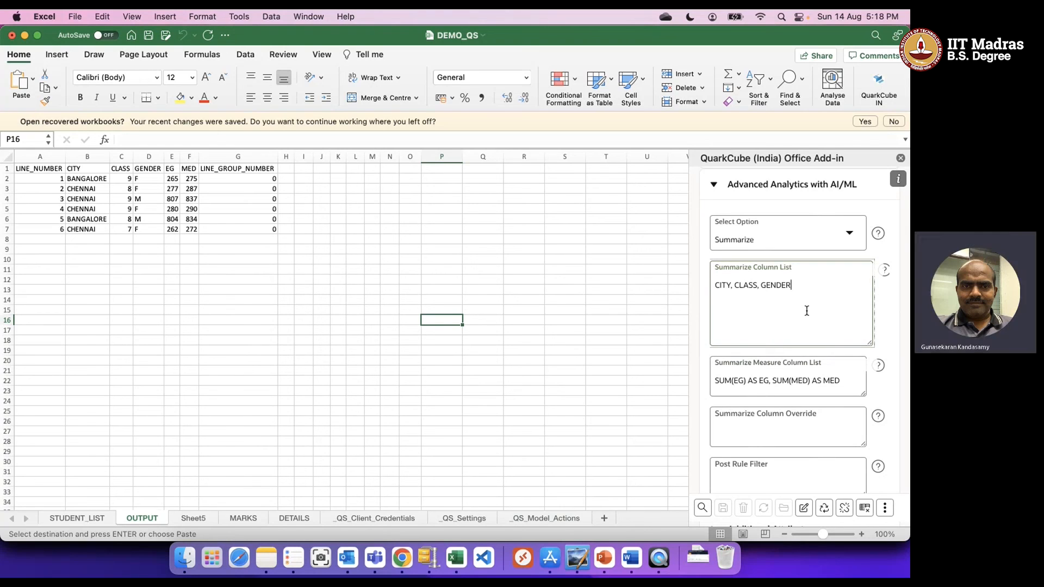
pyautogui.scroll(-1, 807, 310)
pyautogui.scroll(-3, 807, 311)
pyautogui.scroll(4, 807, 310)
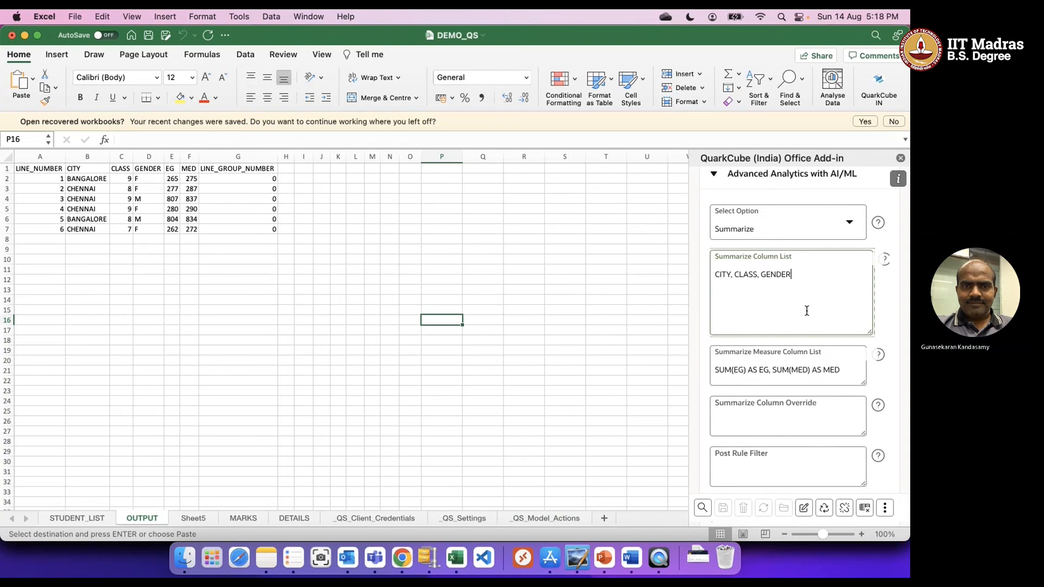
# Step: Examine the Client Credentials and Client Attributes sections, including the options available for Model Type
pyautogui.scroll(-2, 807, 310)
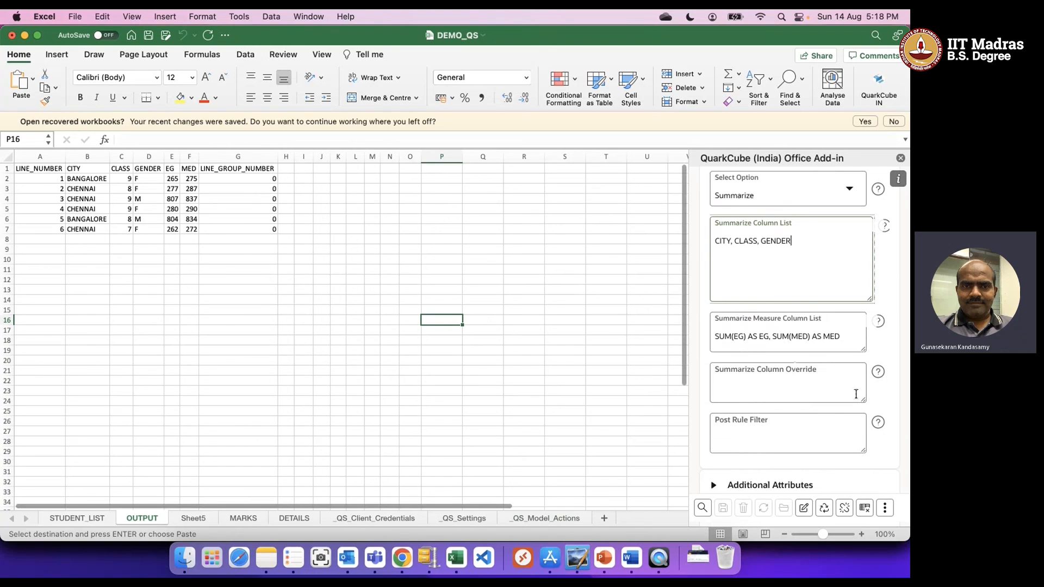
pyautogui.scroll(10, 856, 396)
pyautogui.scroll(10, 856, 397)
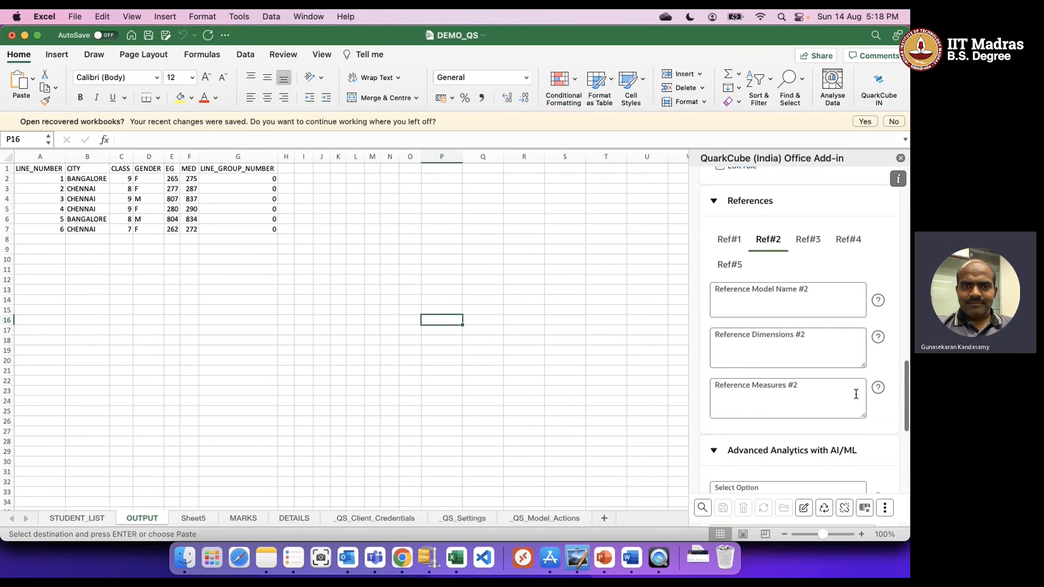
pyautogui.scroll(10, 856, 394)
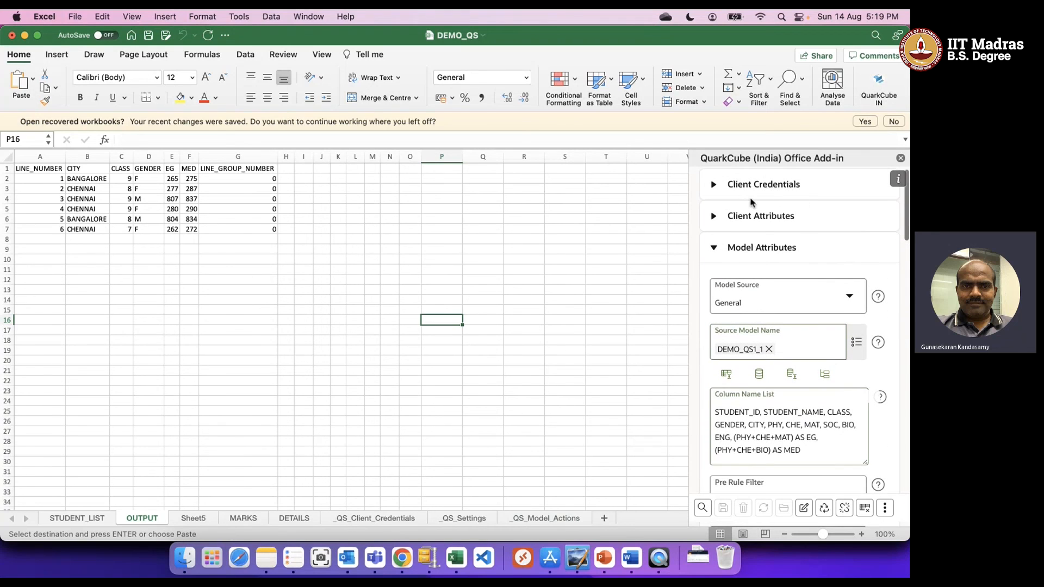
pyautogui.click(713, 185)
pyautogui.click(713, 185)
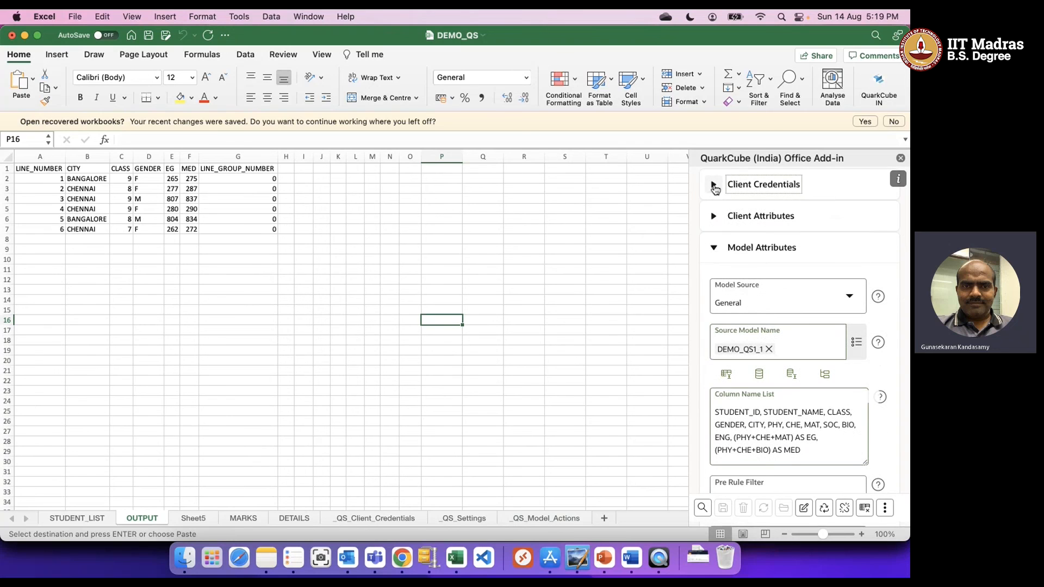
pyautogui.click(710, 217)
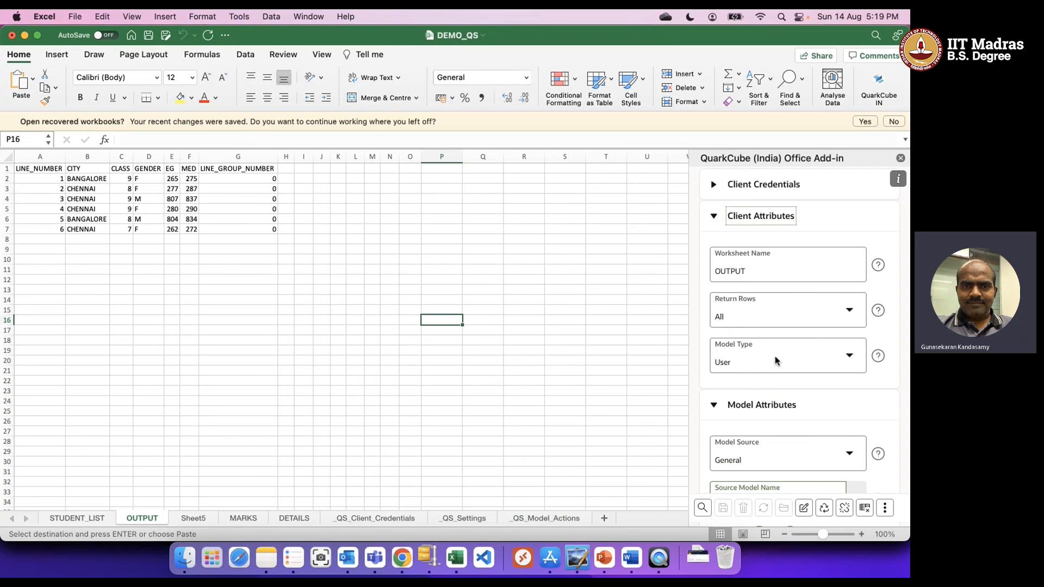
pyautogui.click(850, 357)
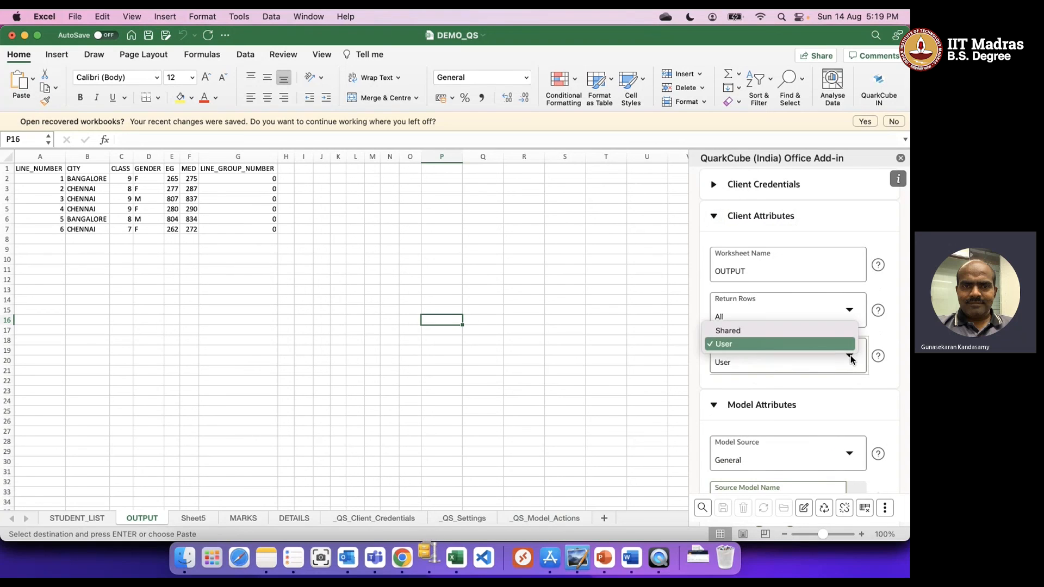
pyautogui.click(885, 367)
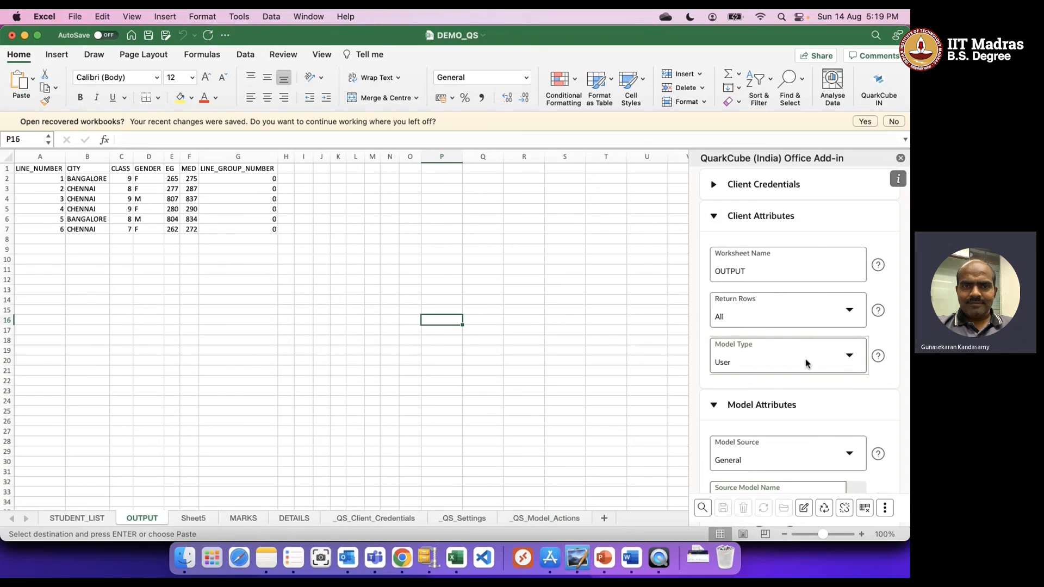
pyautogui.click(714, 218)
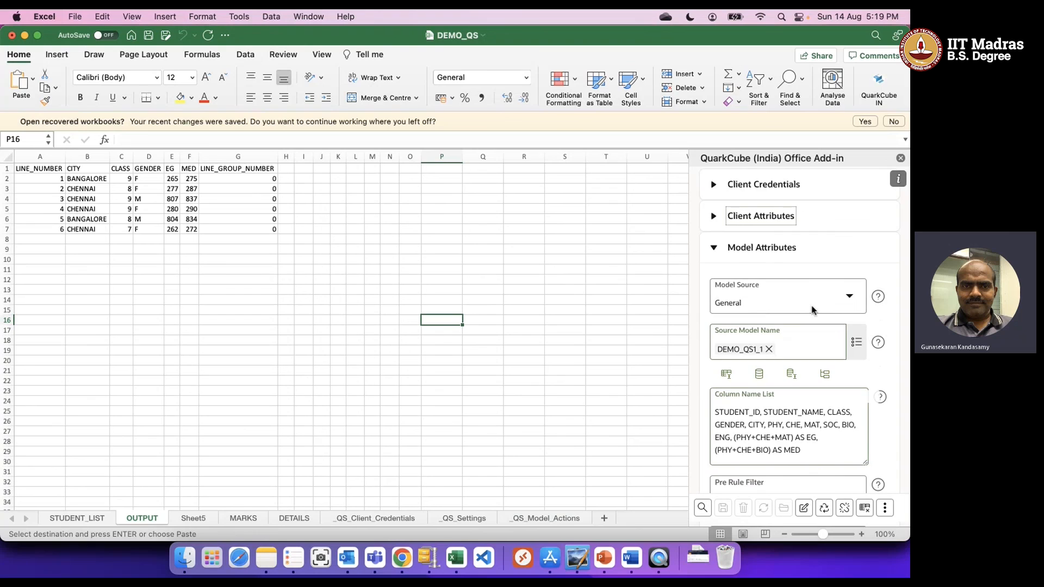
# Step: Review the add-in's Model Attributes, Rule Attributes, References and Advanced Analytics with AI/ML sections, including the Summarize fields
pyautogui.scroll(-2, 813, 310)
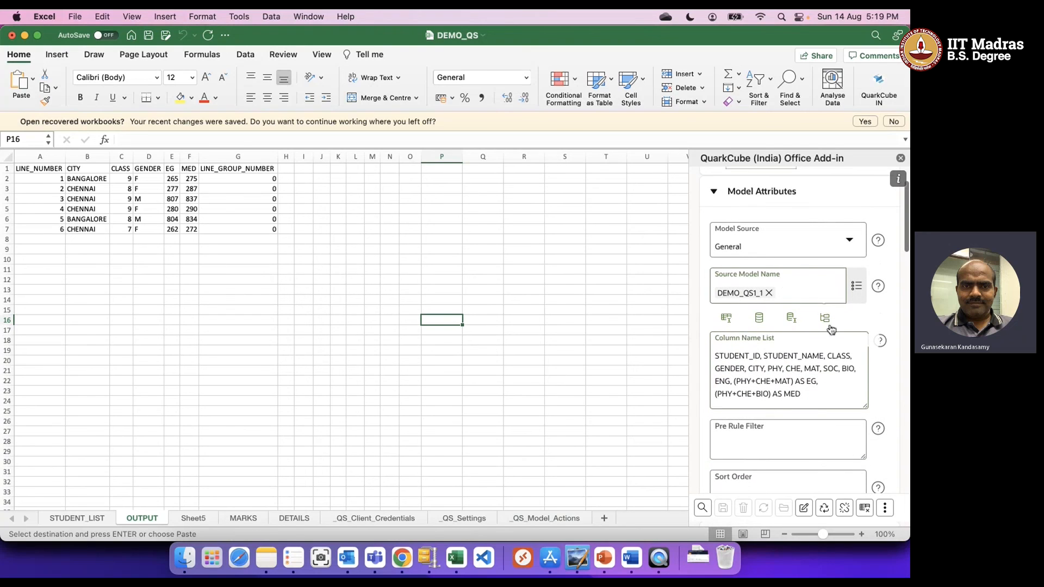
pyautogui.scroll(-3, 789, 326)
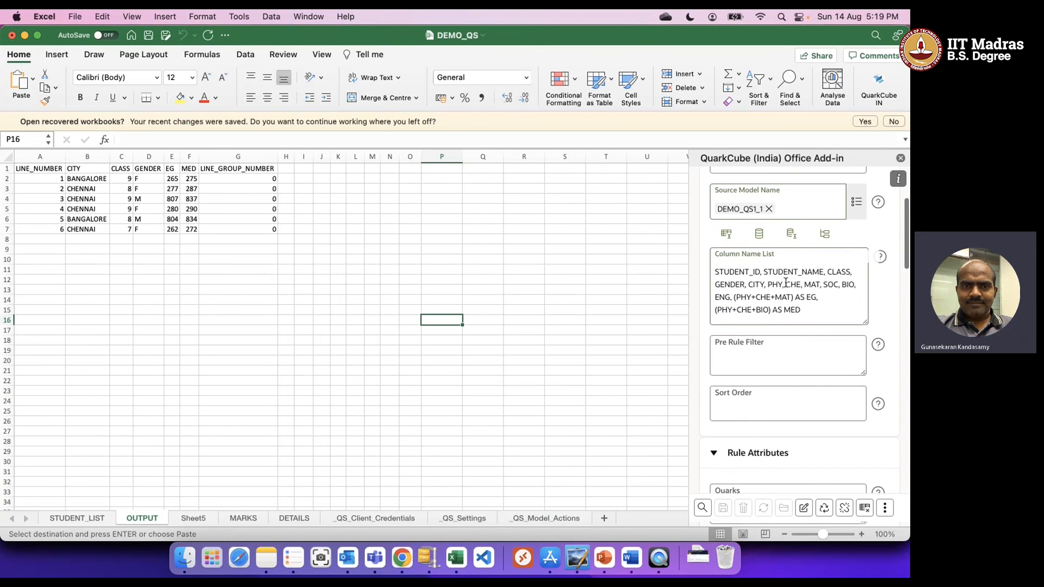
pyautogui.scroll(-7, 786, 377)
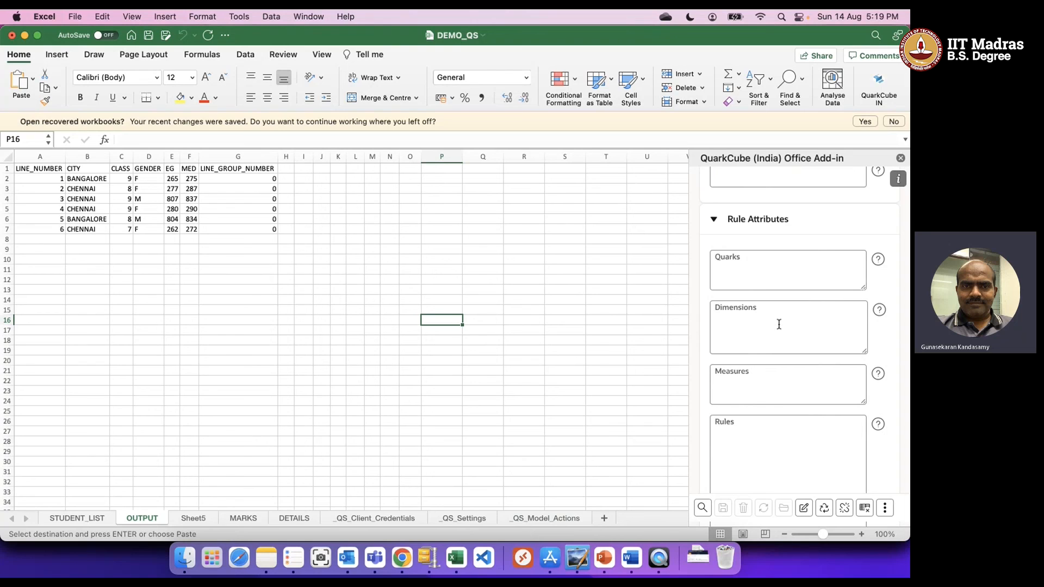
pyautogui.scroll(-15, 779, 325)
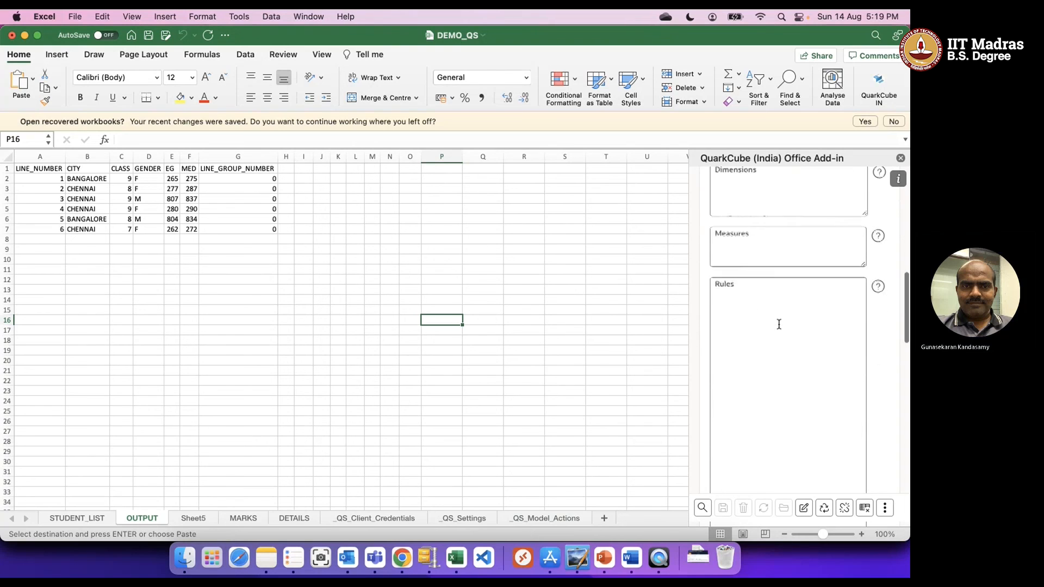
pyautogui.scroll(-1, 779, 320)
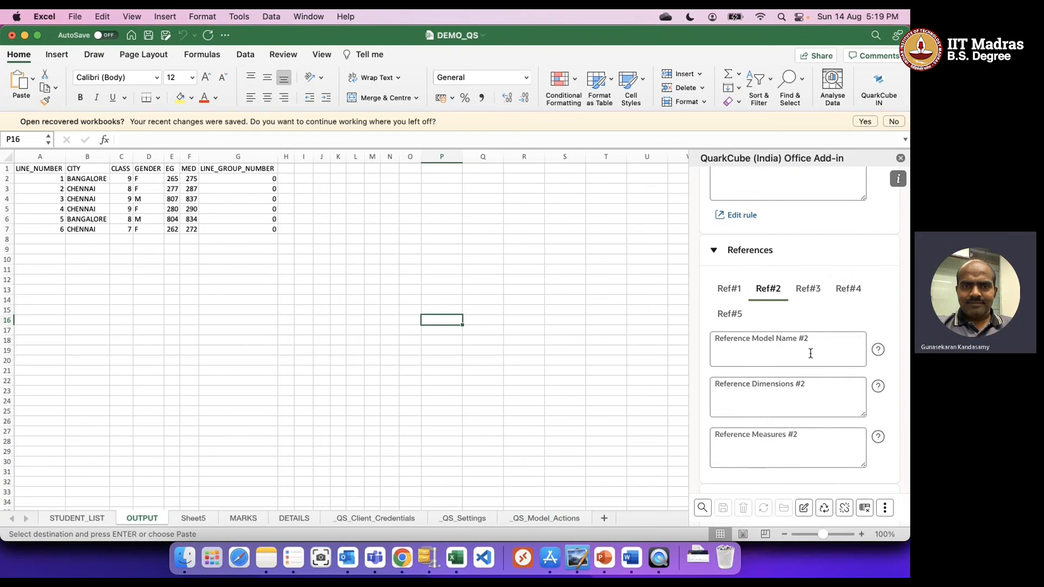
pyautogui.scroll(-1, 810, 354)
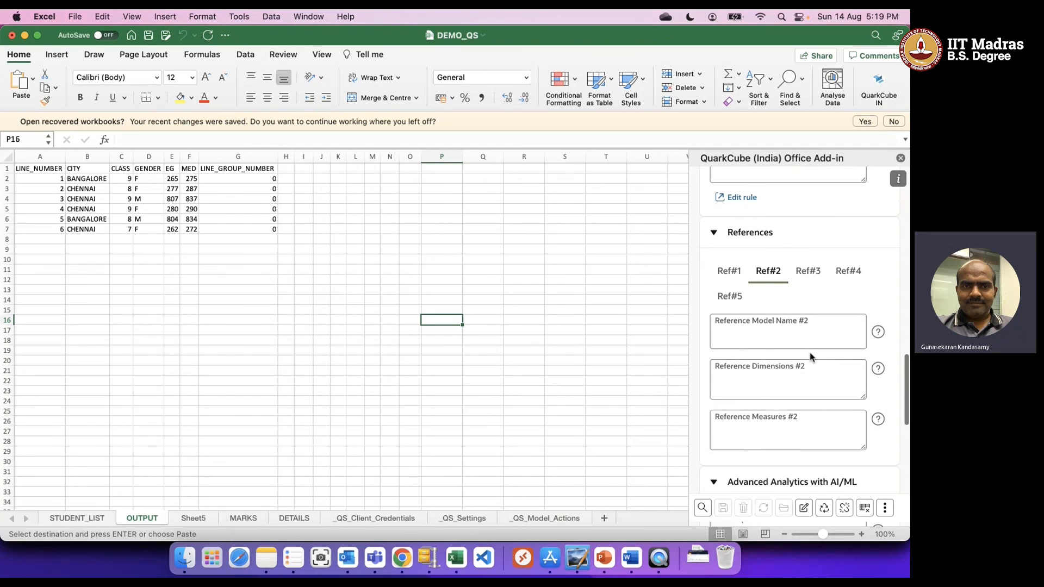
pyautogui.scroll(-3, 811, 353)
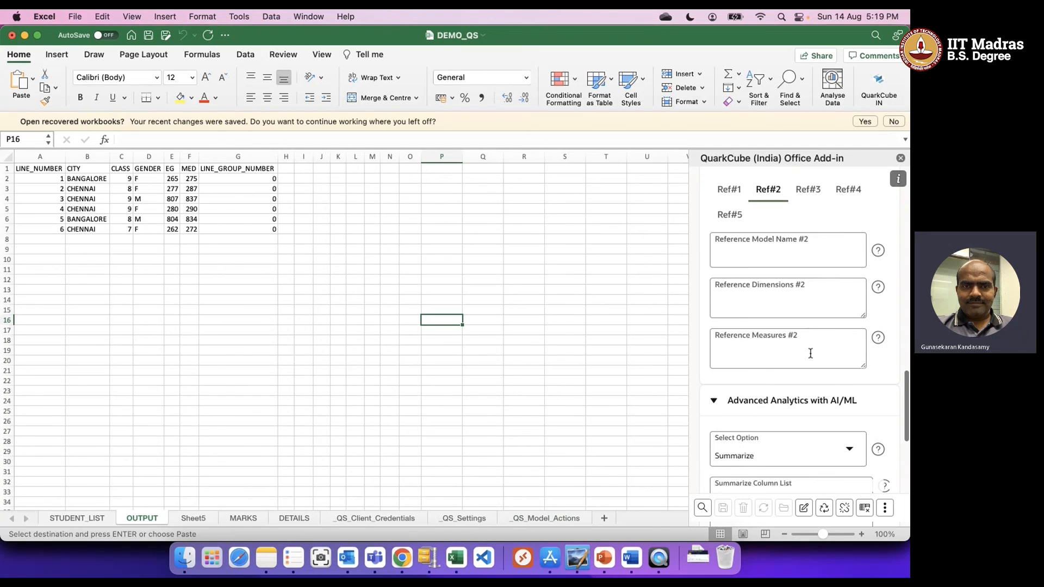
pyautogui.scroll(-3, 810, 354)
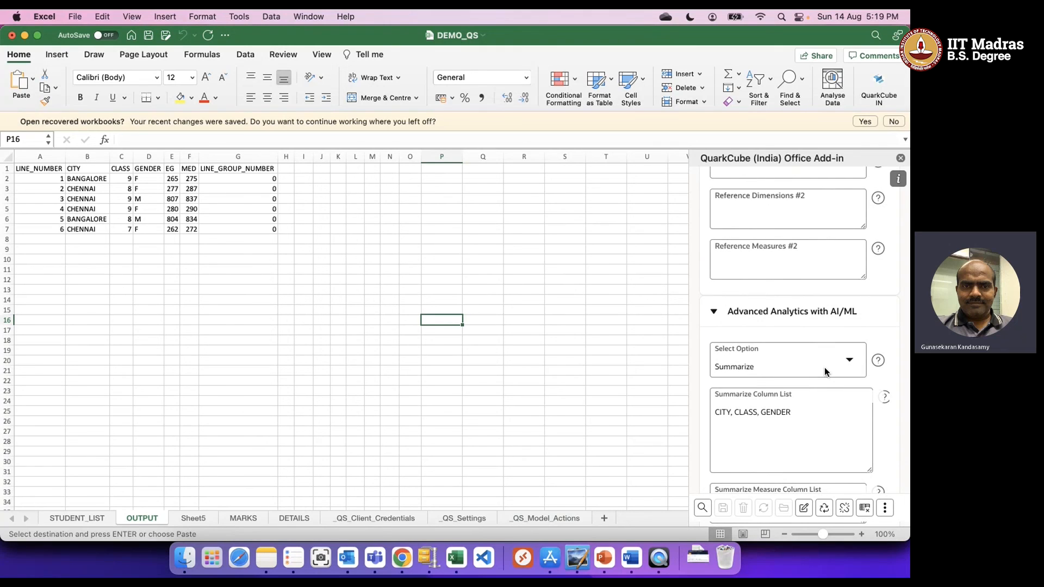
pyautogui.scroll(-2, 817, 374)
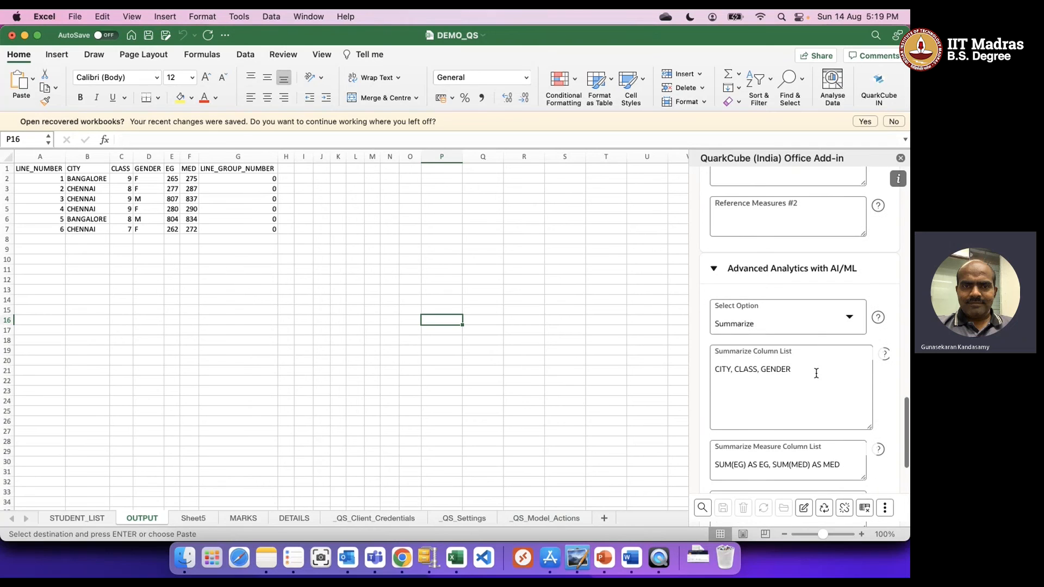
pyautogui.scroll(-5, 816, 374)
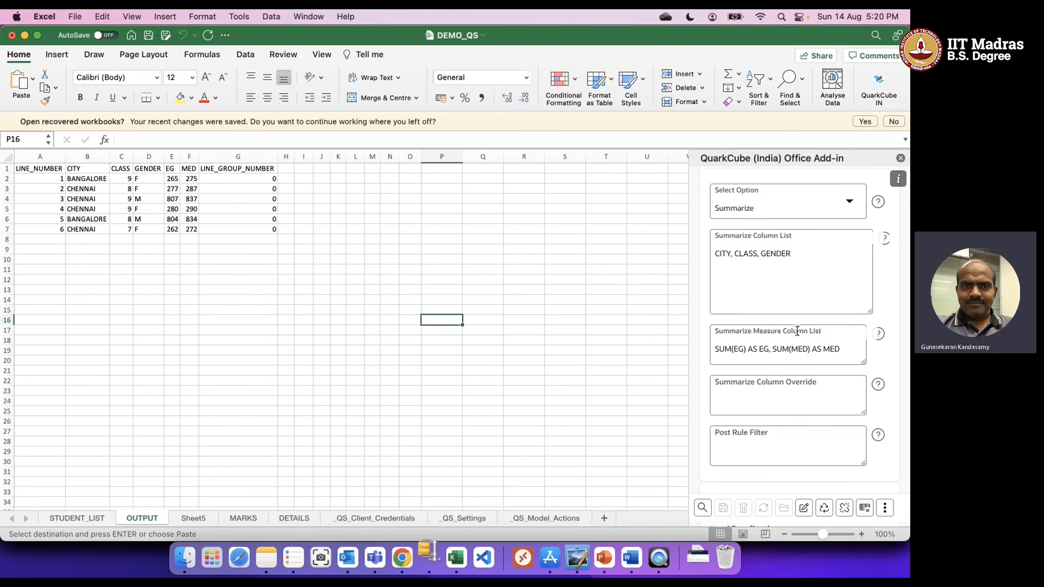
pyautogui.scroll(-5, 797, 331)
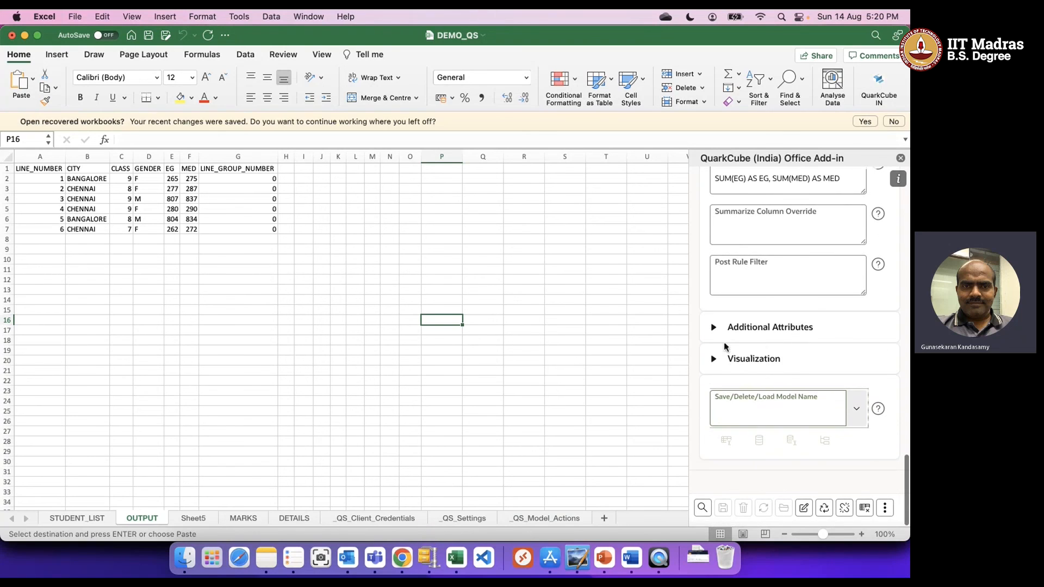
# Step: Examine the pivot and un-pivot fields under Additional Attributes, and collapse the section
pyautogui.click(713, 329)
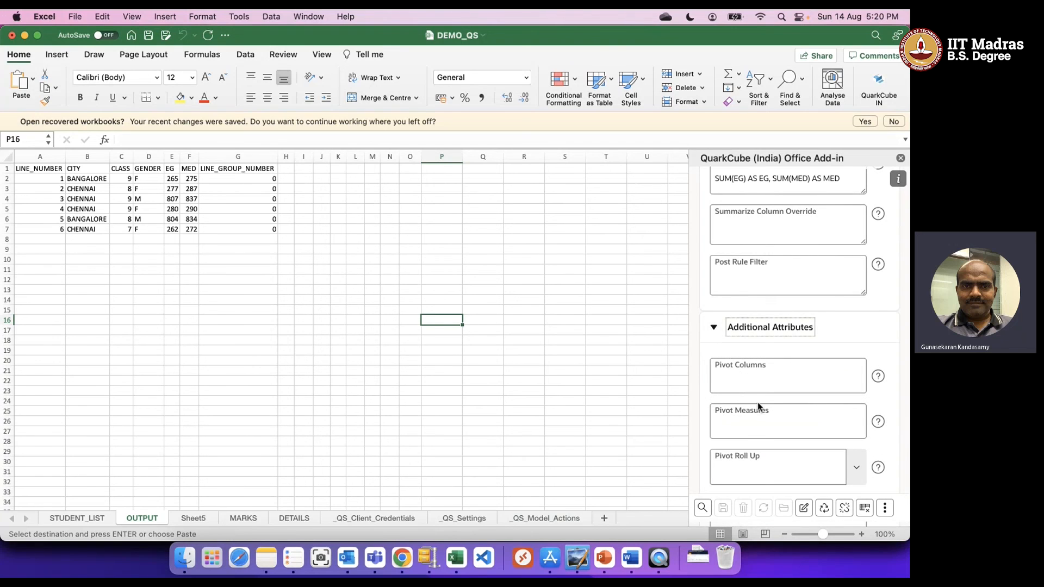
pyautogui.scroll(-5, 759, 402)
pyautogui.scroll(2, 758, 402)
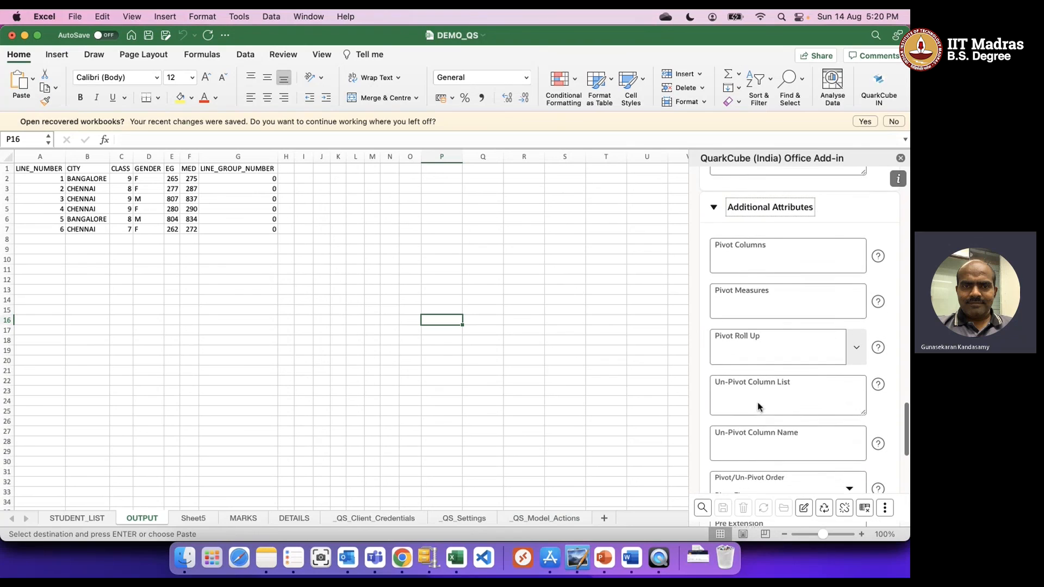
pyautogui.click(714, 207)
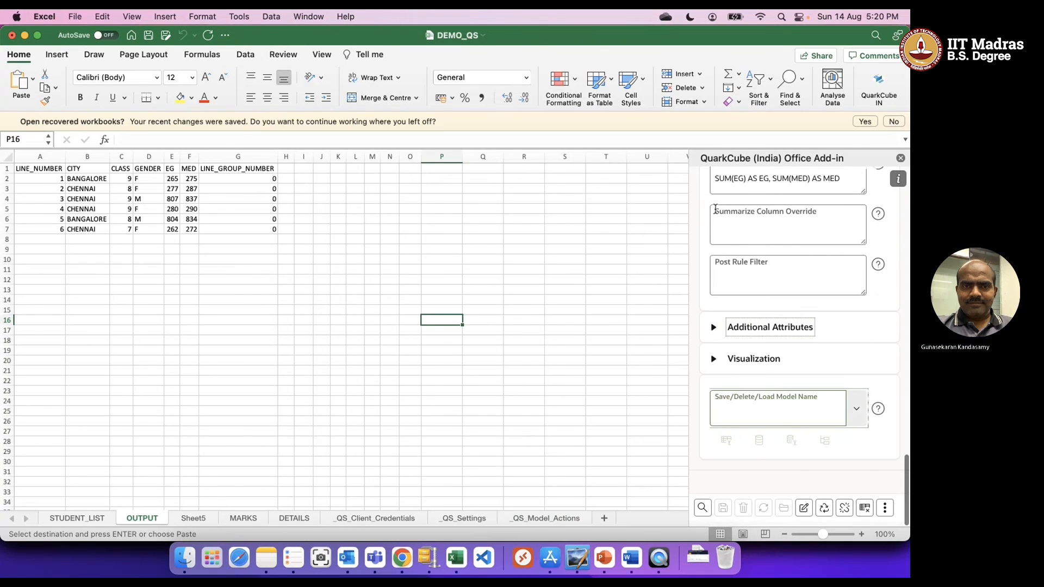
# Step: Expand Visualization and examine its Shape-Viz, Dashboards and Visual Analytics sections, including the available chart types
pyautogui.click(715, 360)
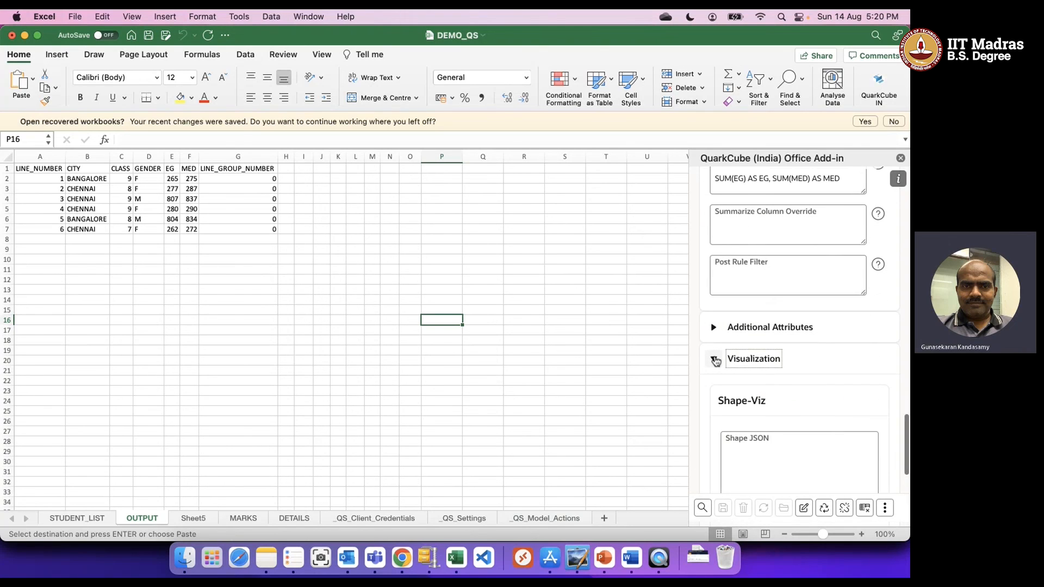
pyautogui.scroll(-8, 716, 361)
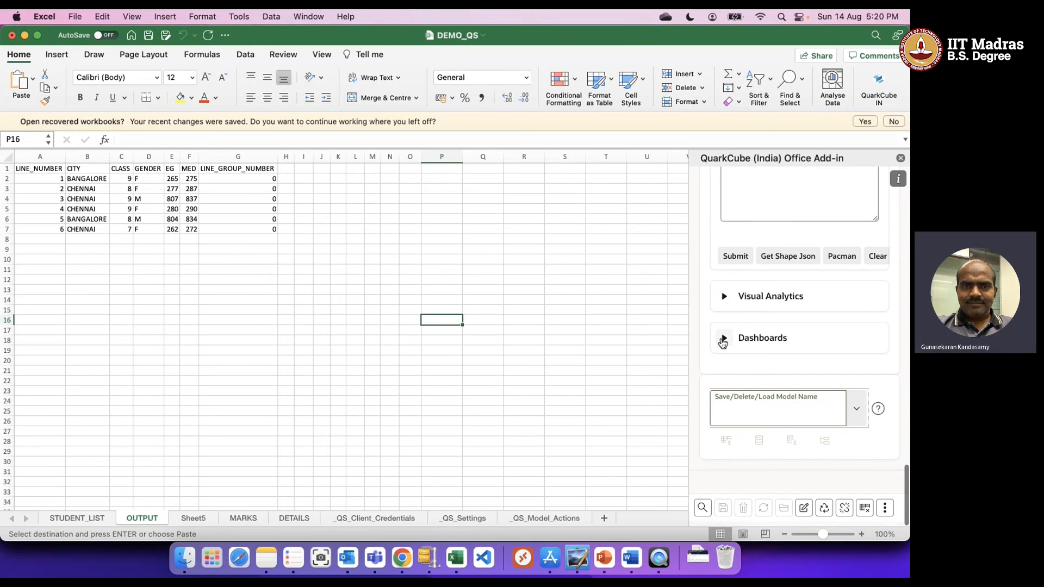
pyautogui.click(723, 340)
pyautogui.click(723, 340)
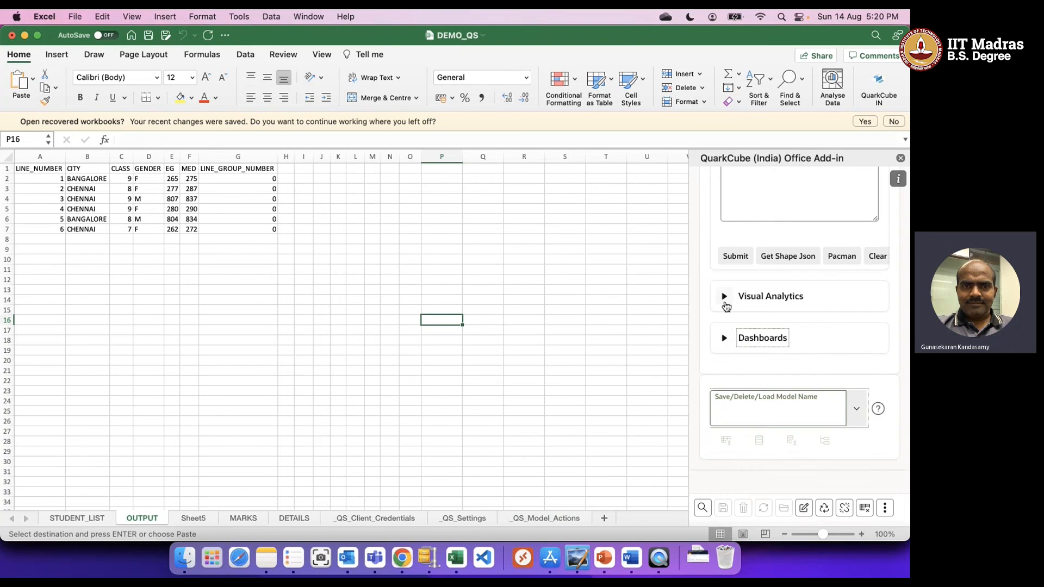
pyautogui.click(726, 303)
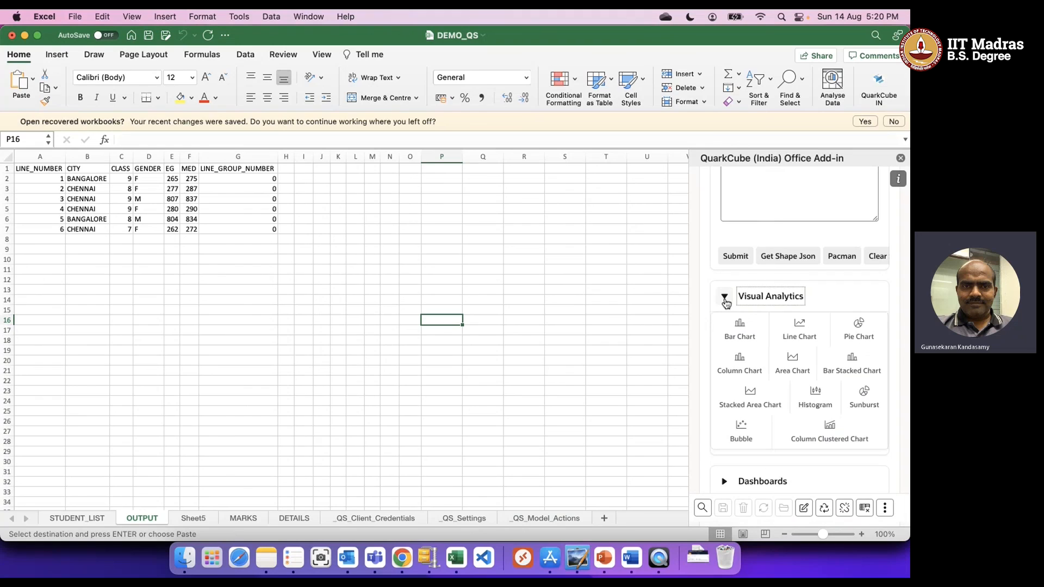
pyautogui.click(726, 303)
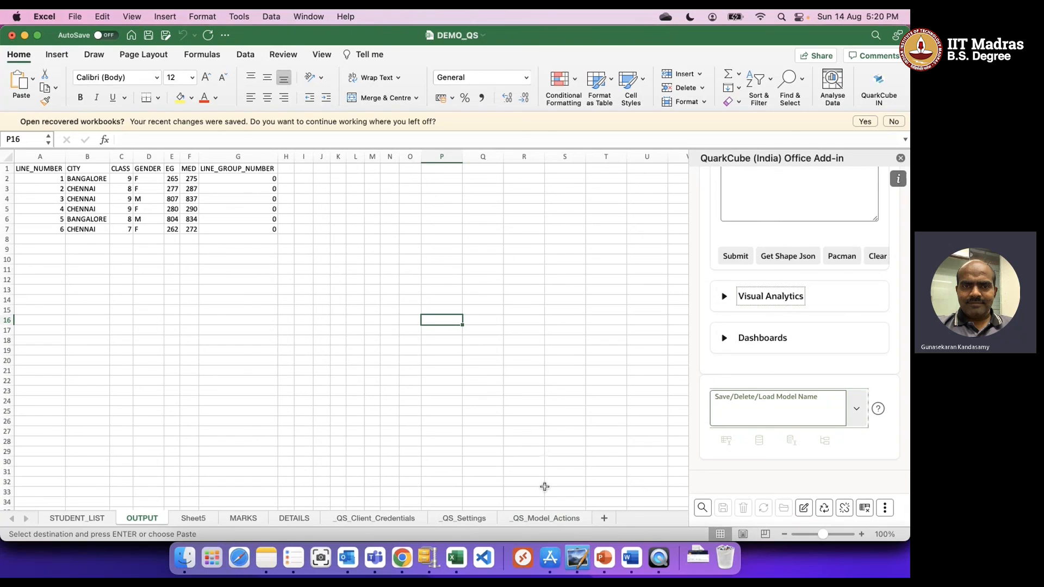
# Step: Open the _QS_Model_Actions worksheet
pyautogui.click(550, 520)
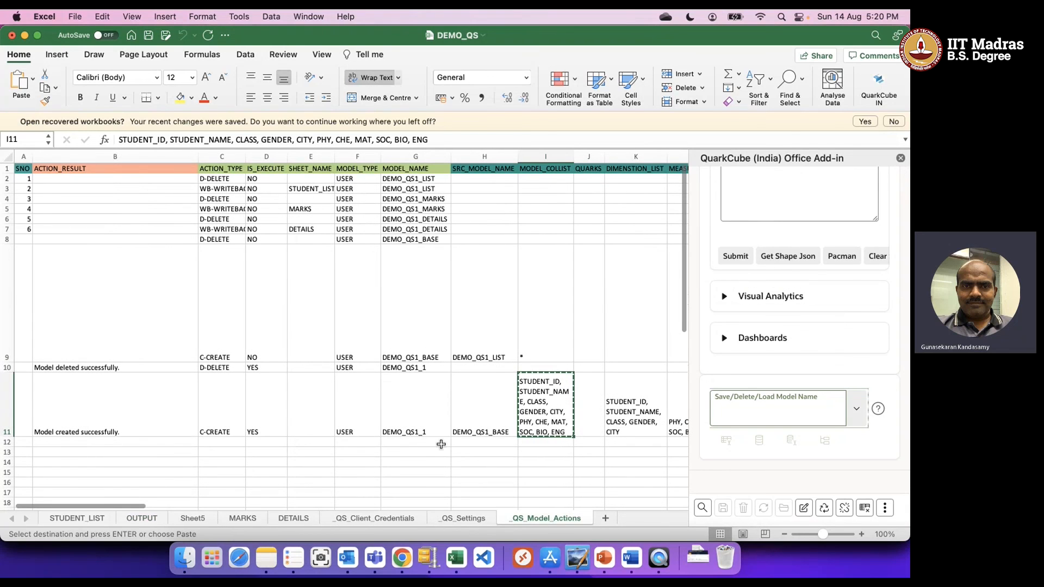